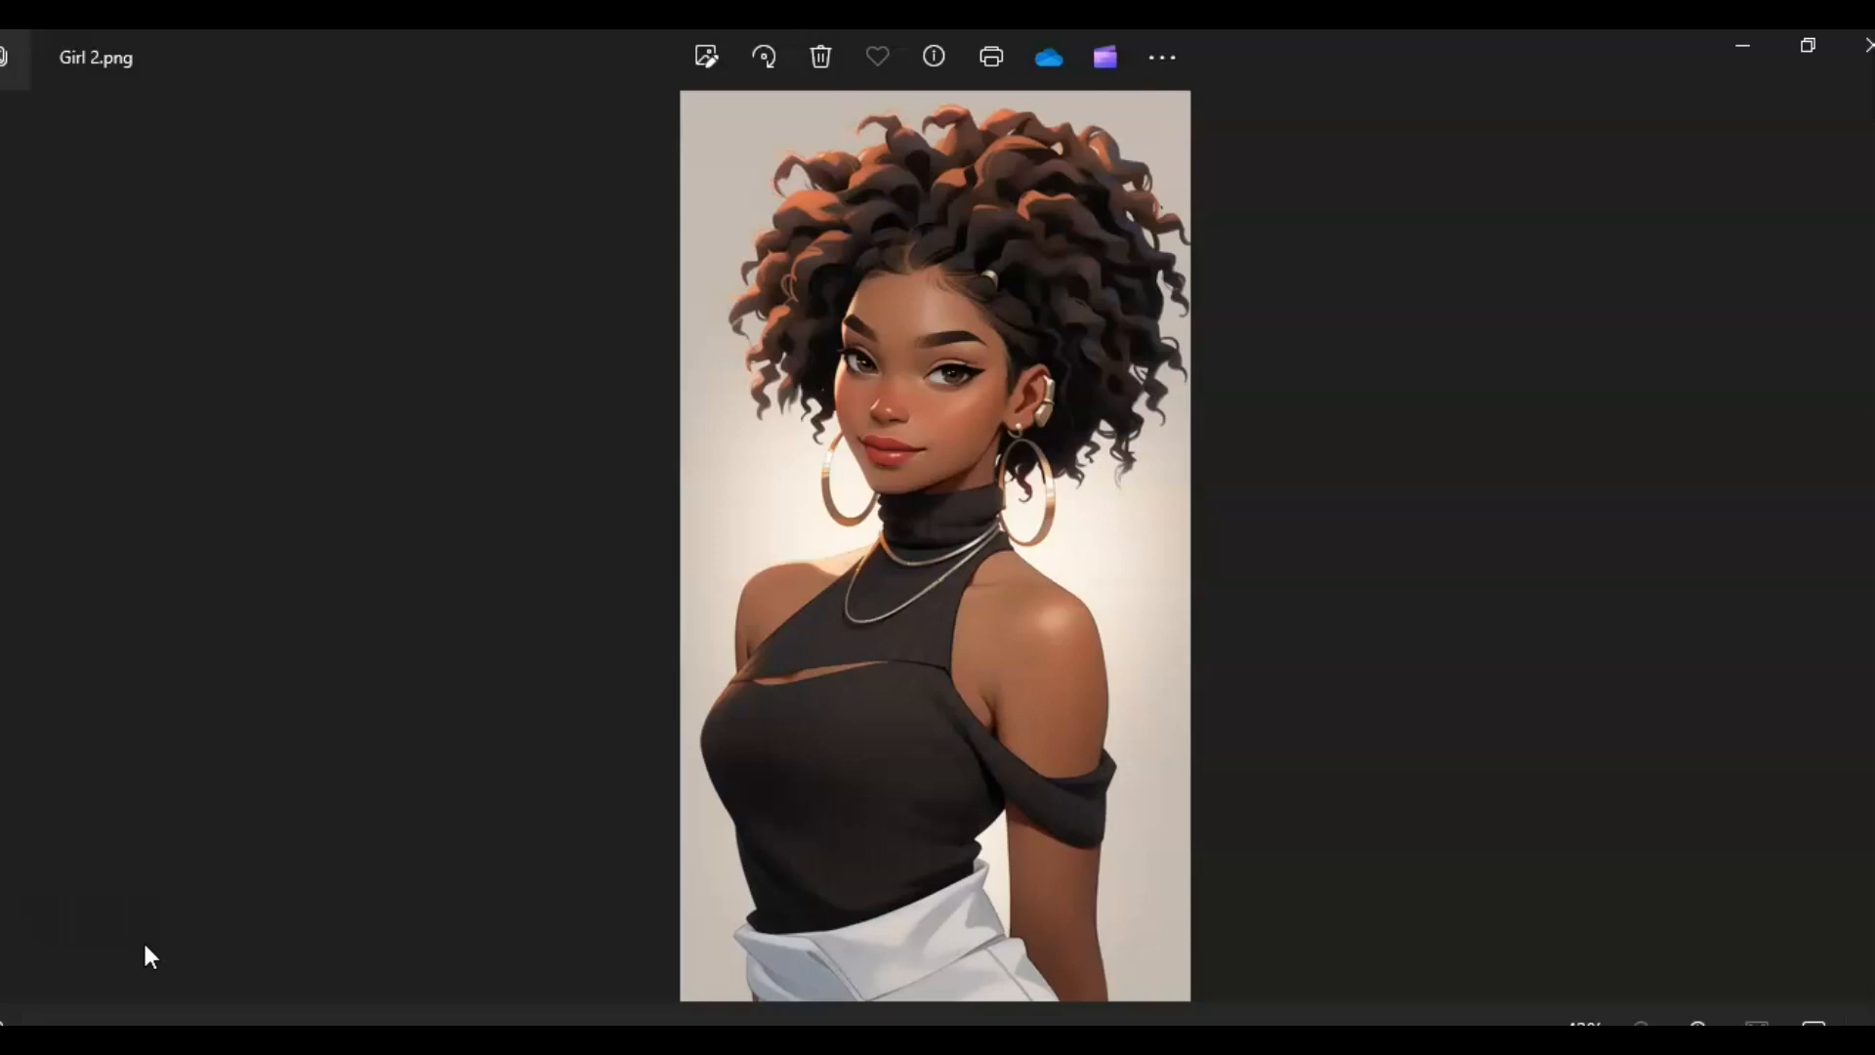
# - Browse through the sample character illustrations up to the black-and-white floral clipart
pyautogui.click(1866, 561)
pyautogui.click(1867, 557)
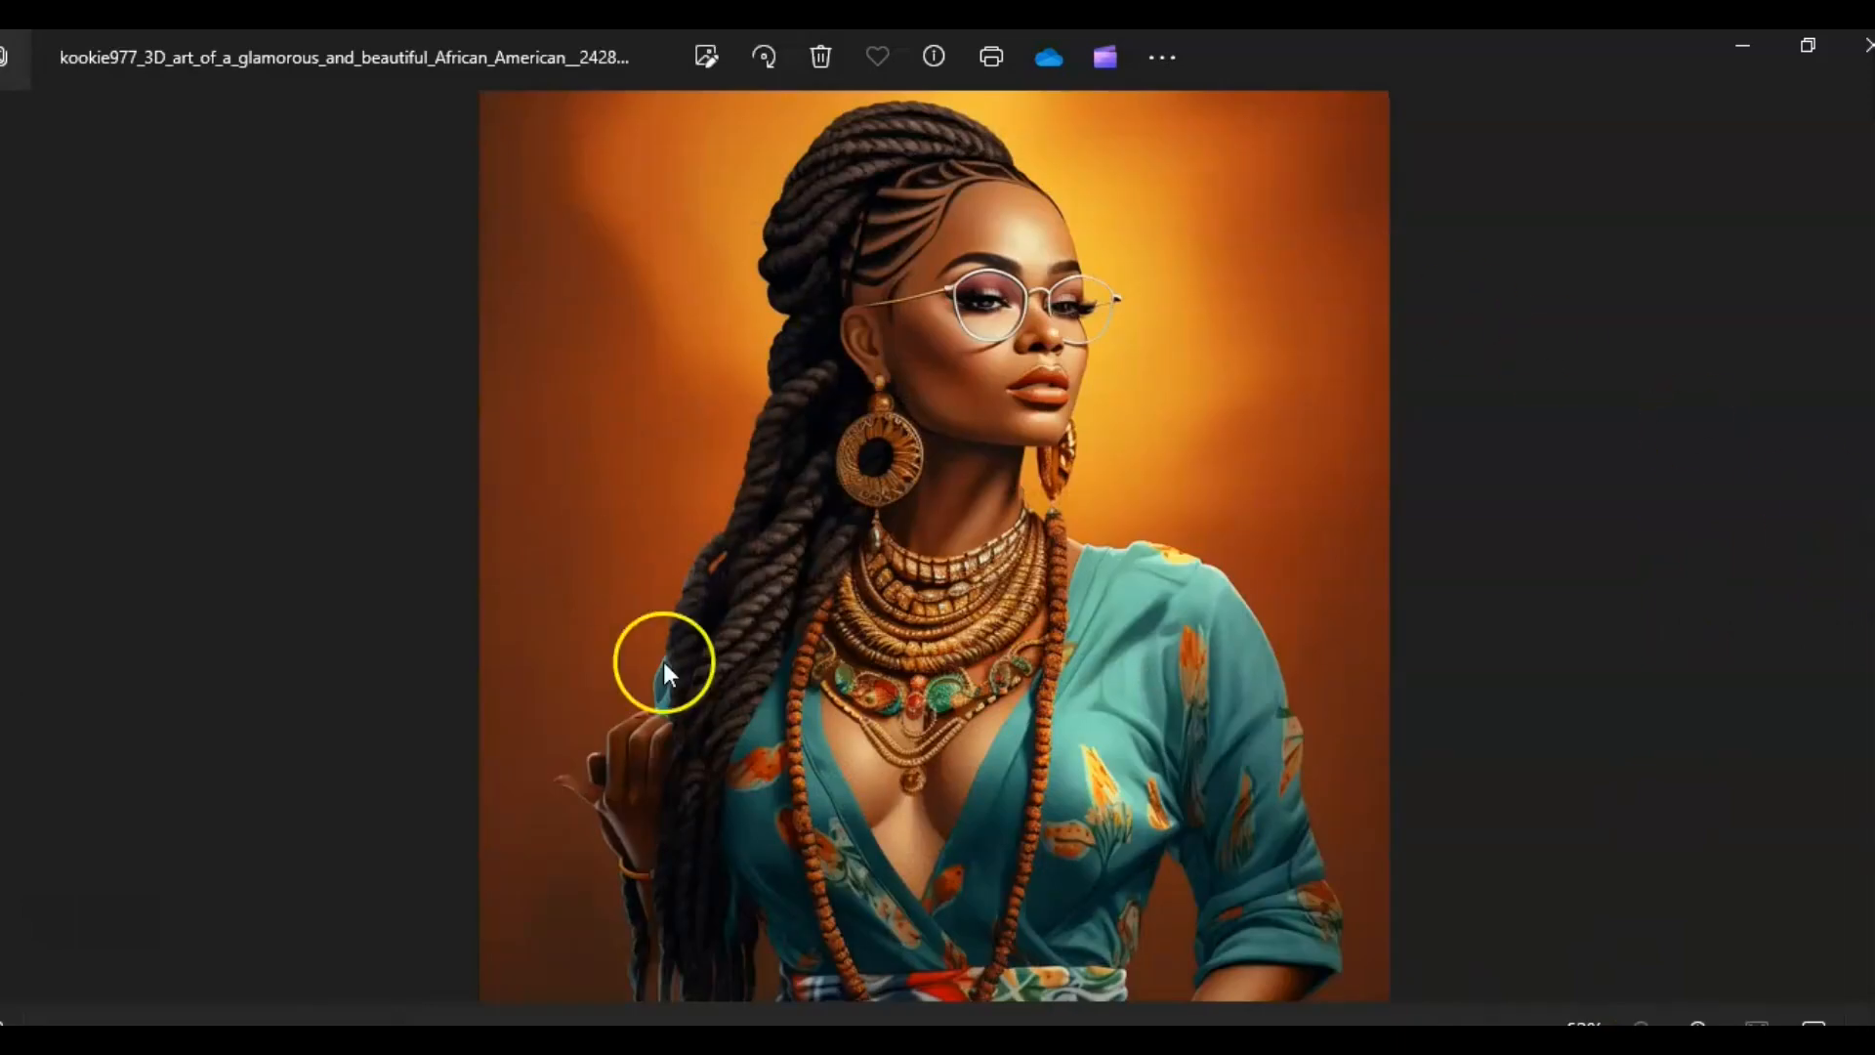
pyautogui.click(1867, 547)
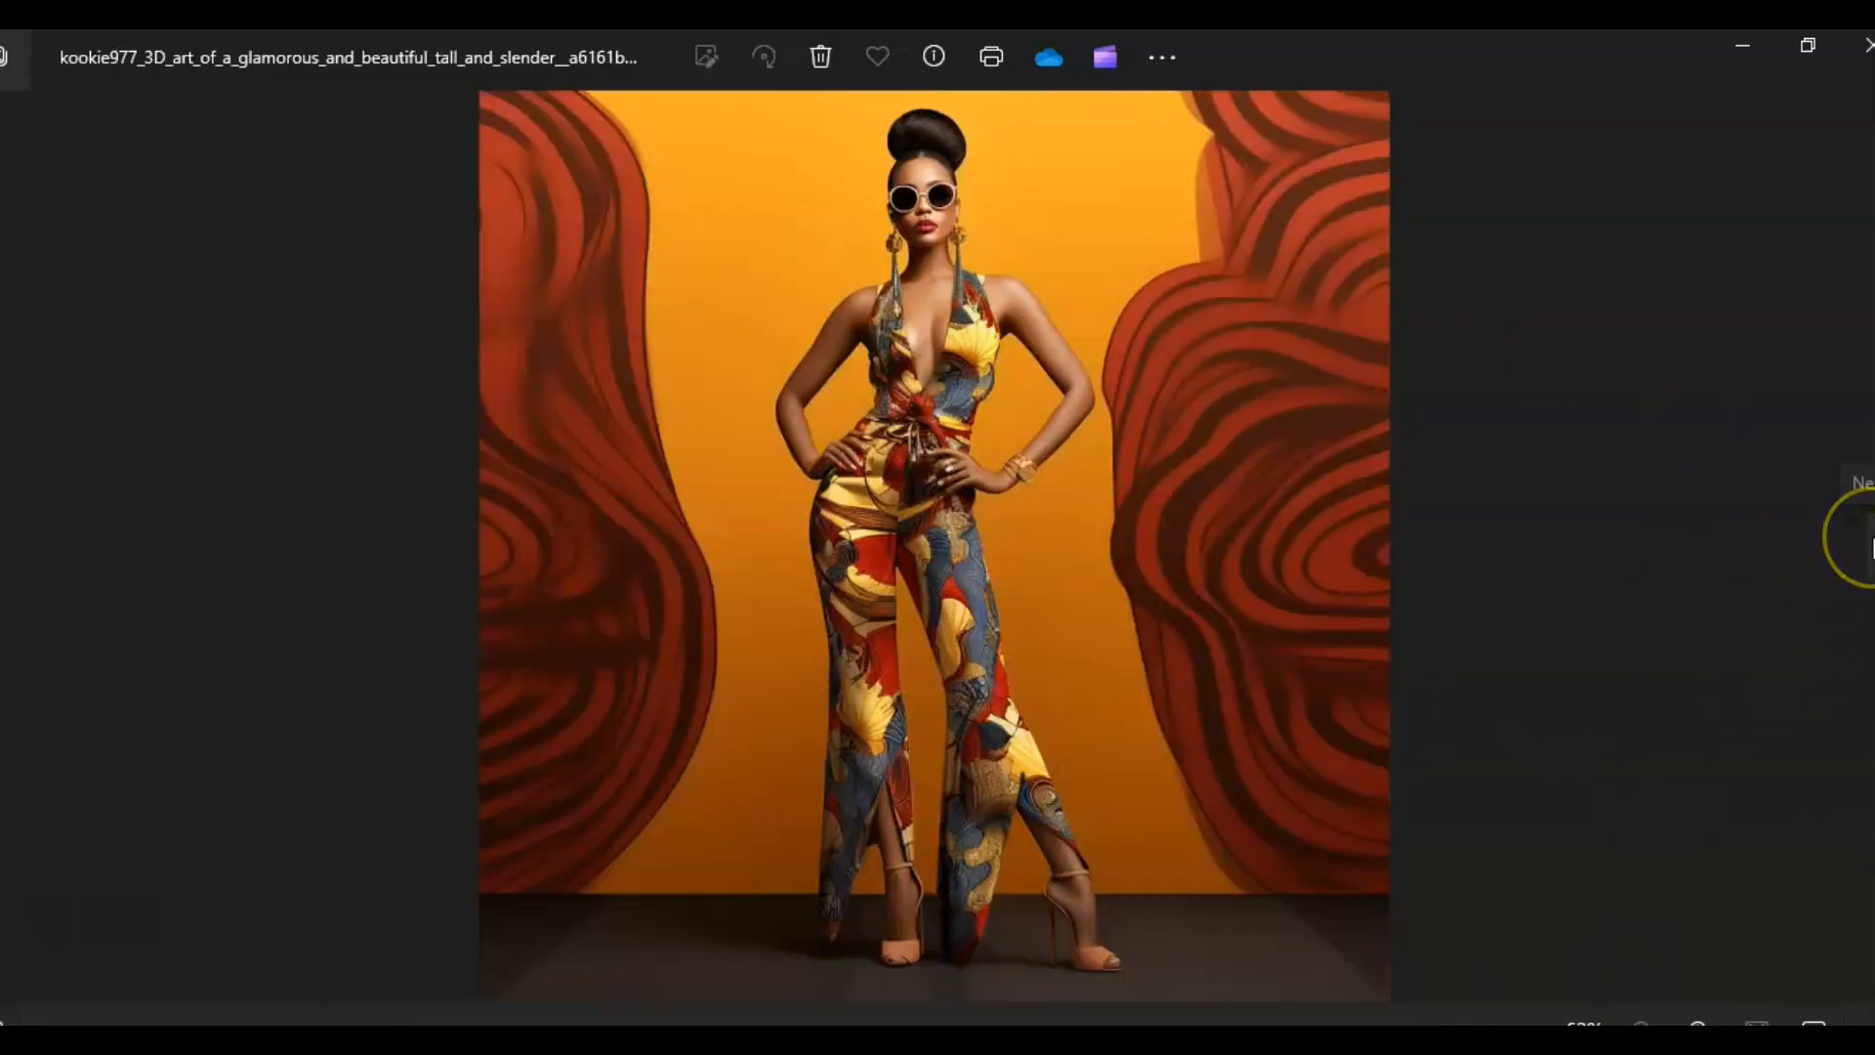
pyautogui.click(1867, 546)
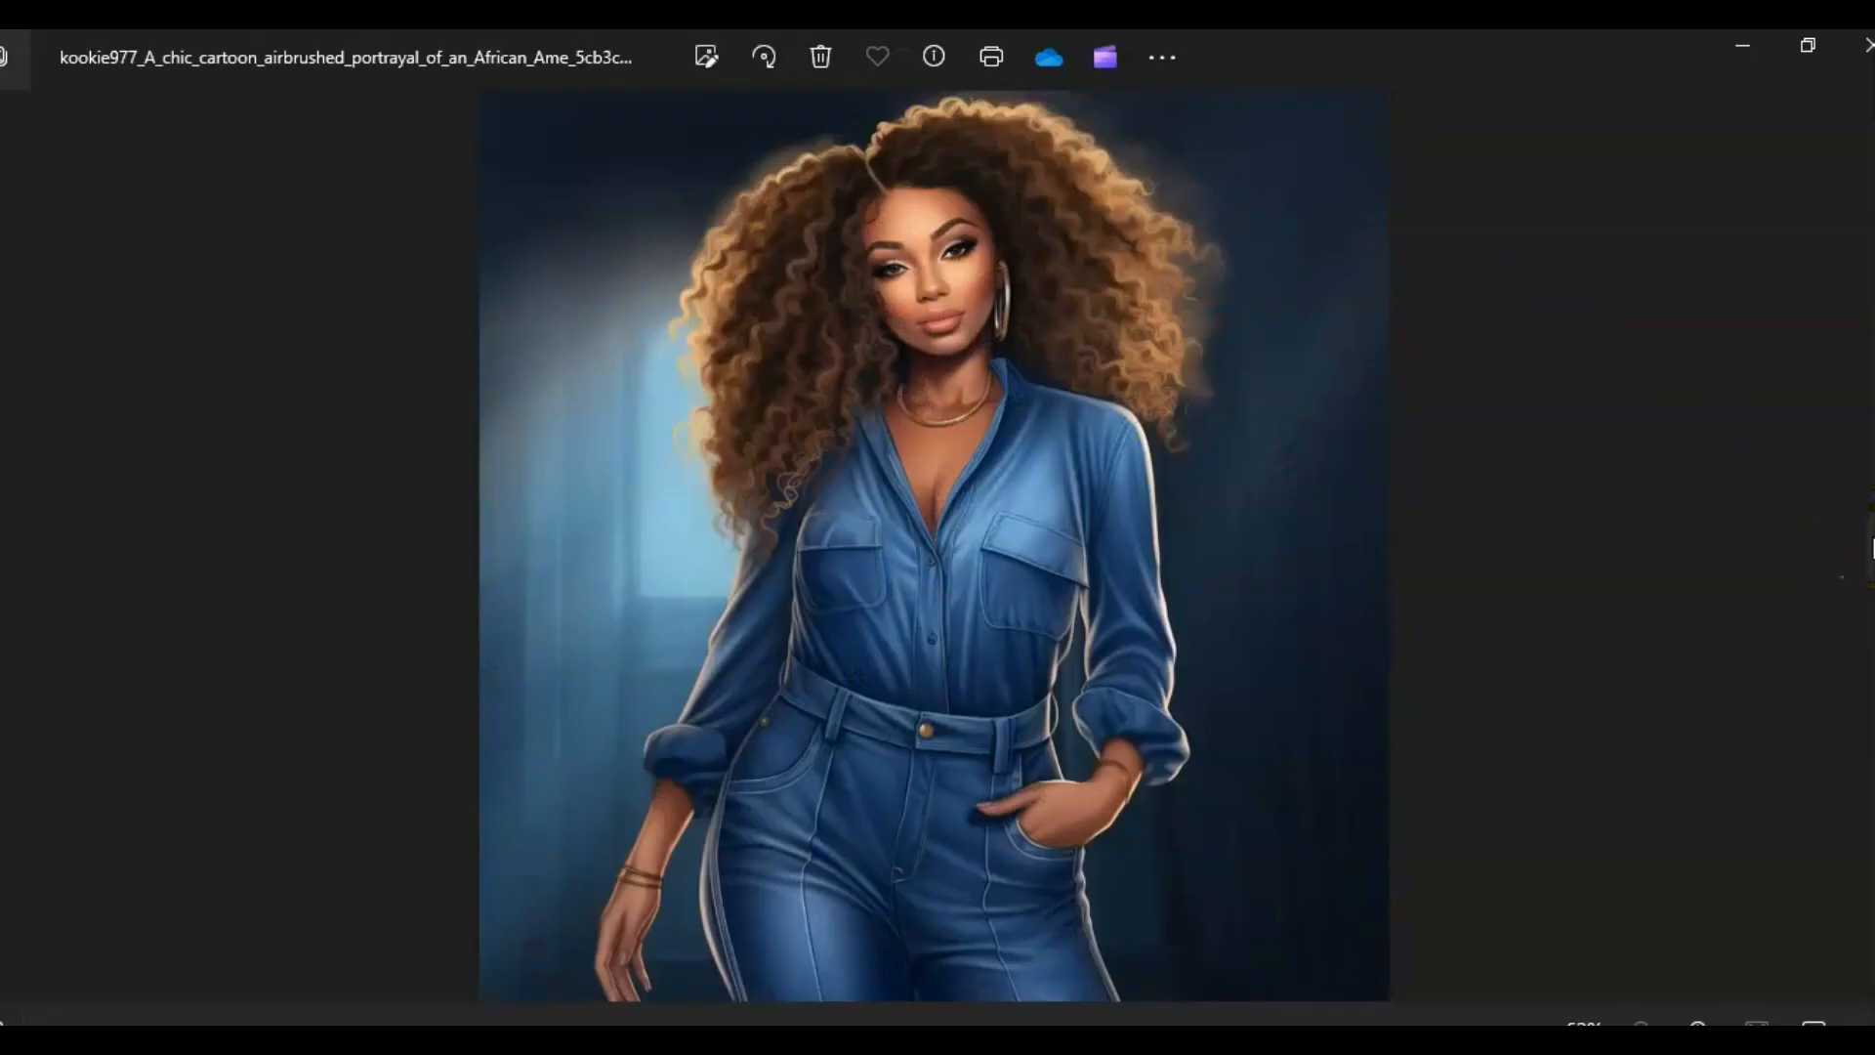
pyautogui.click(1867, 552)
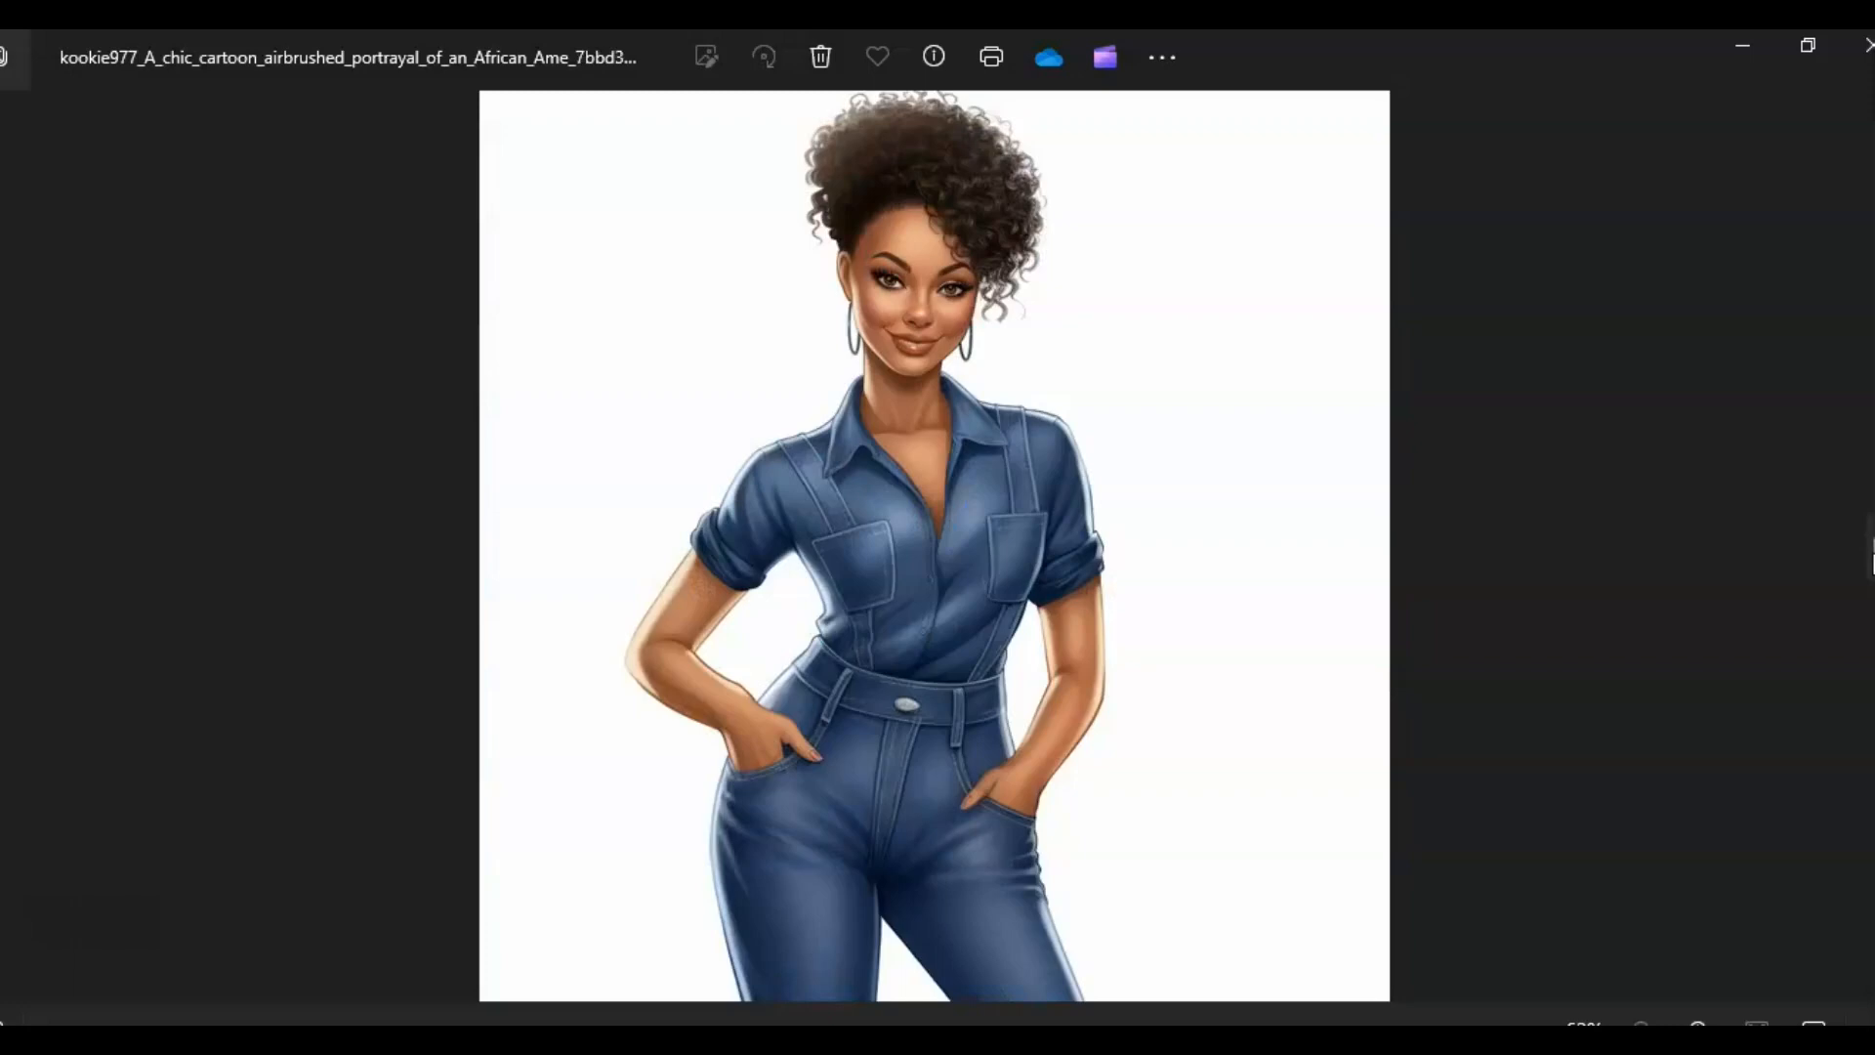
pyautogui.click(1868, 552)
pyautogui.click(1868, 552)
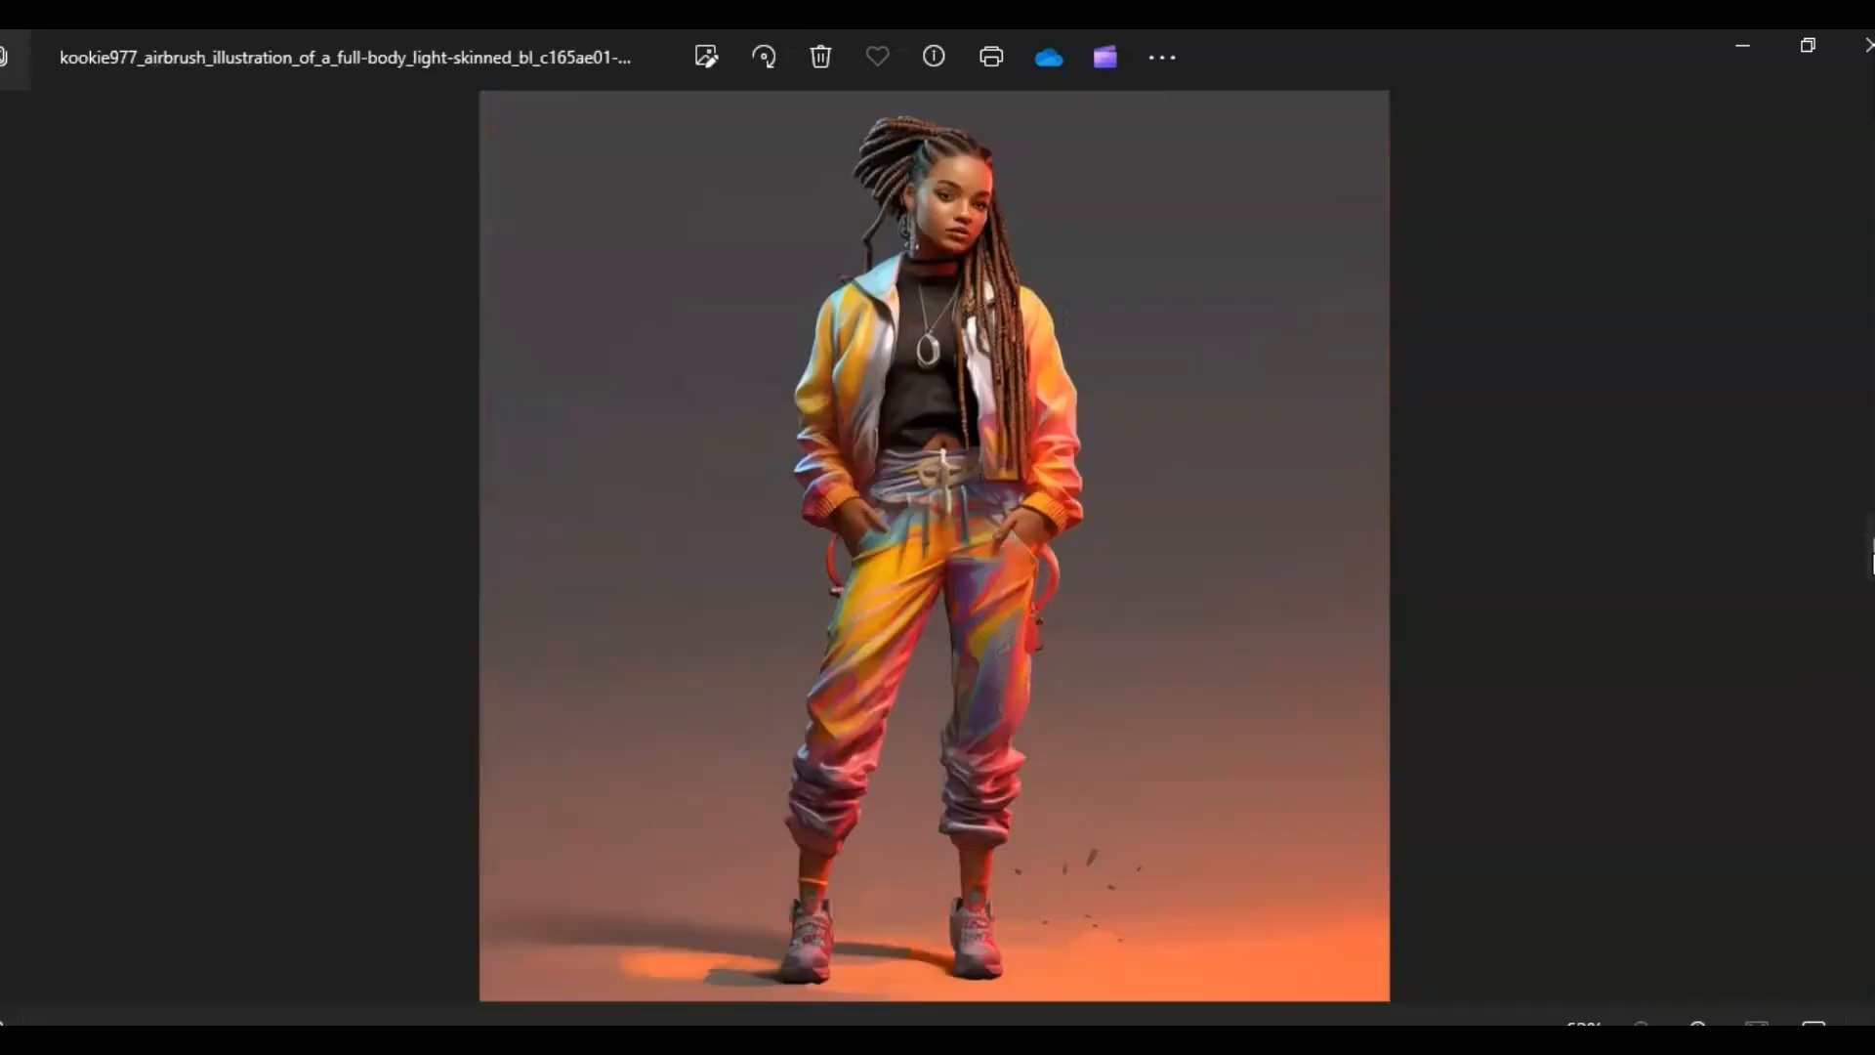
pyautogui.click(1867, 552)
pyautogui.click(1868, 552)
pyautogui.click(1867, 552)
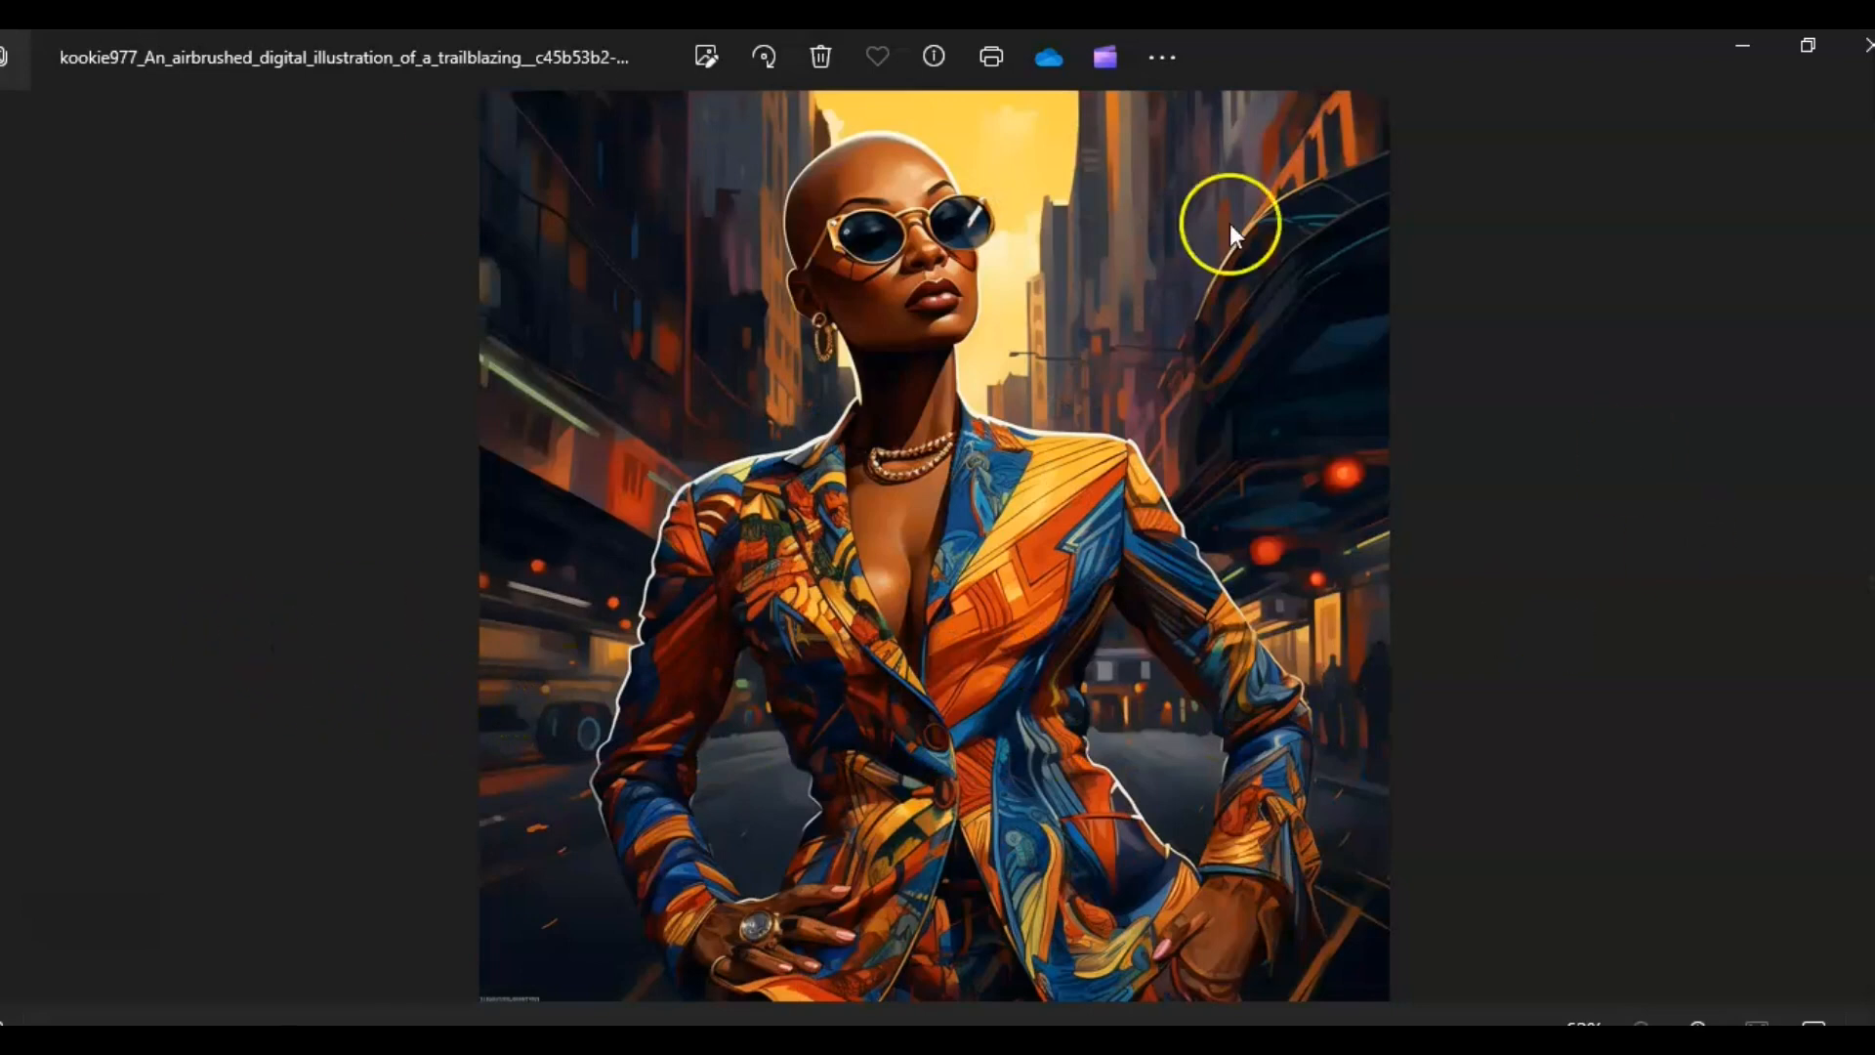
pyautogui.click(1850, 546)
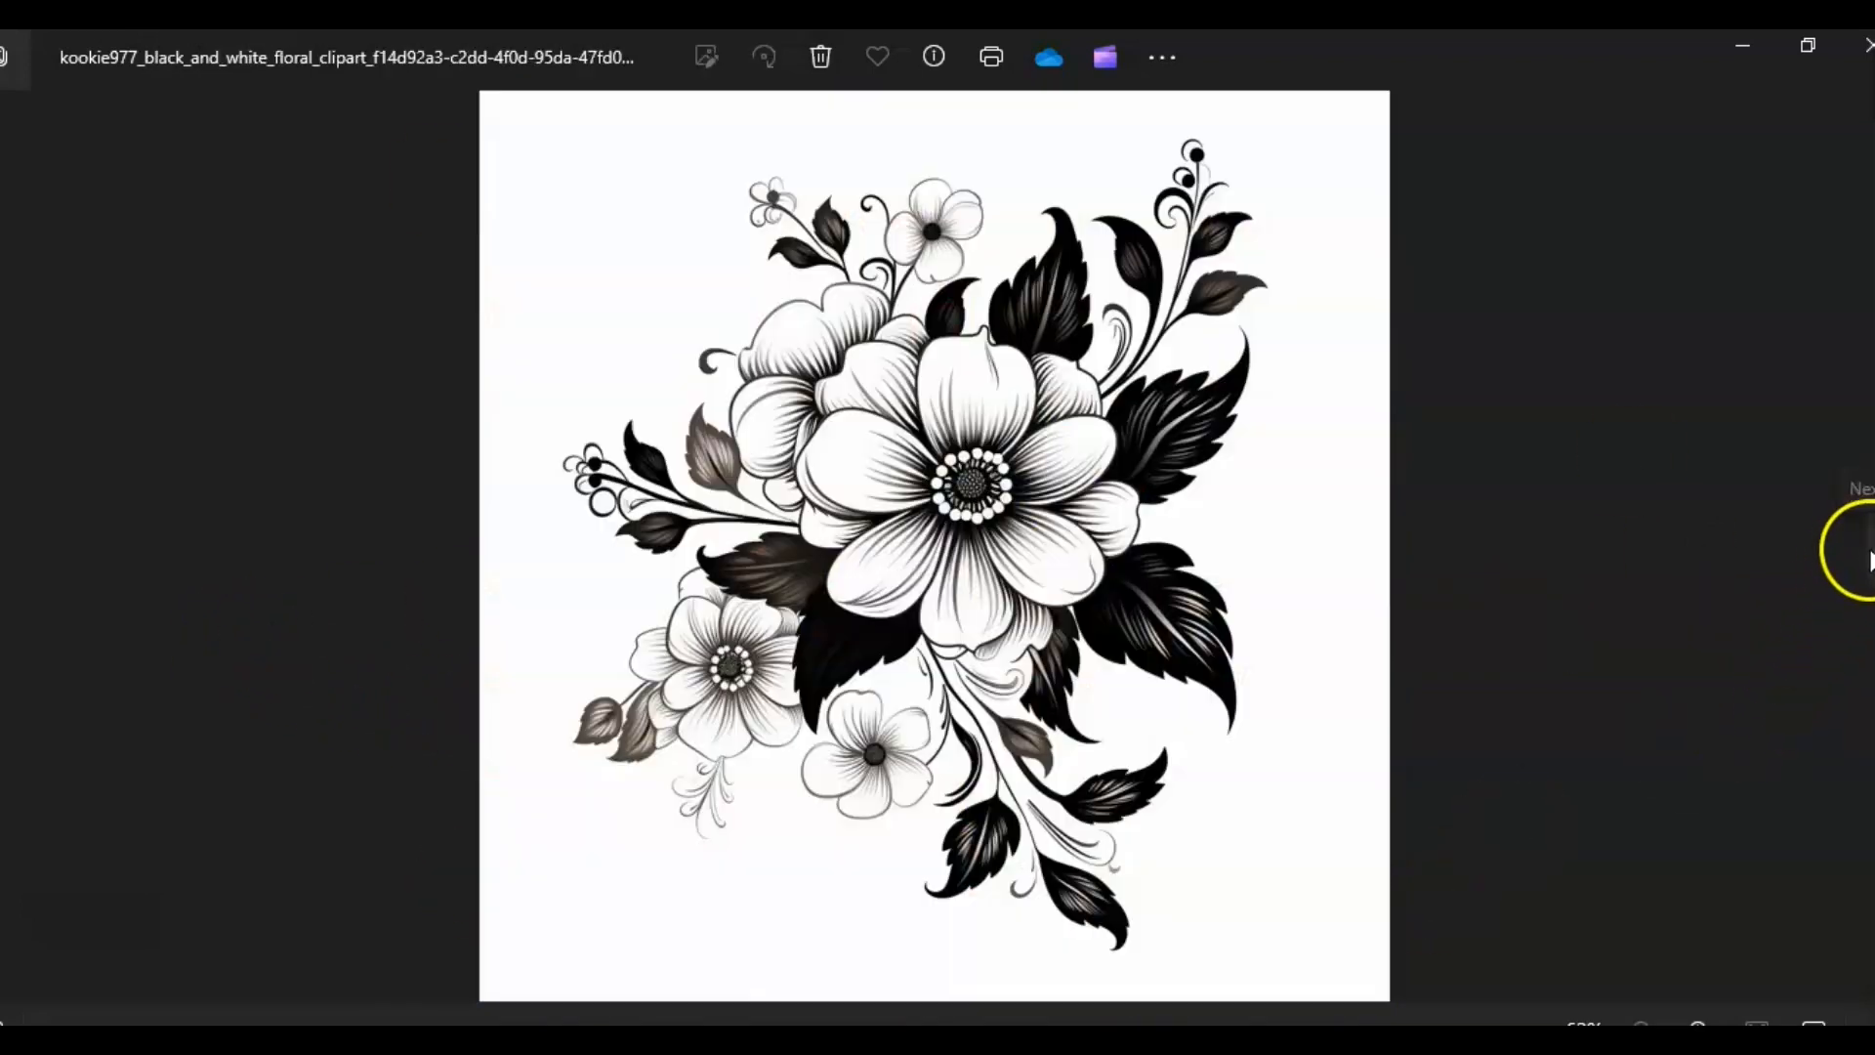
# - View the saved screenshots of the Discord login page and the Midjourney home page
pyautogui.click(34, 576)
pyautogui.click(34, 576)
pyautogui.click(34, 576)
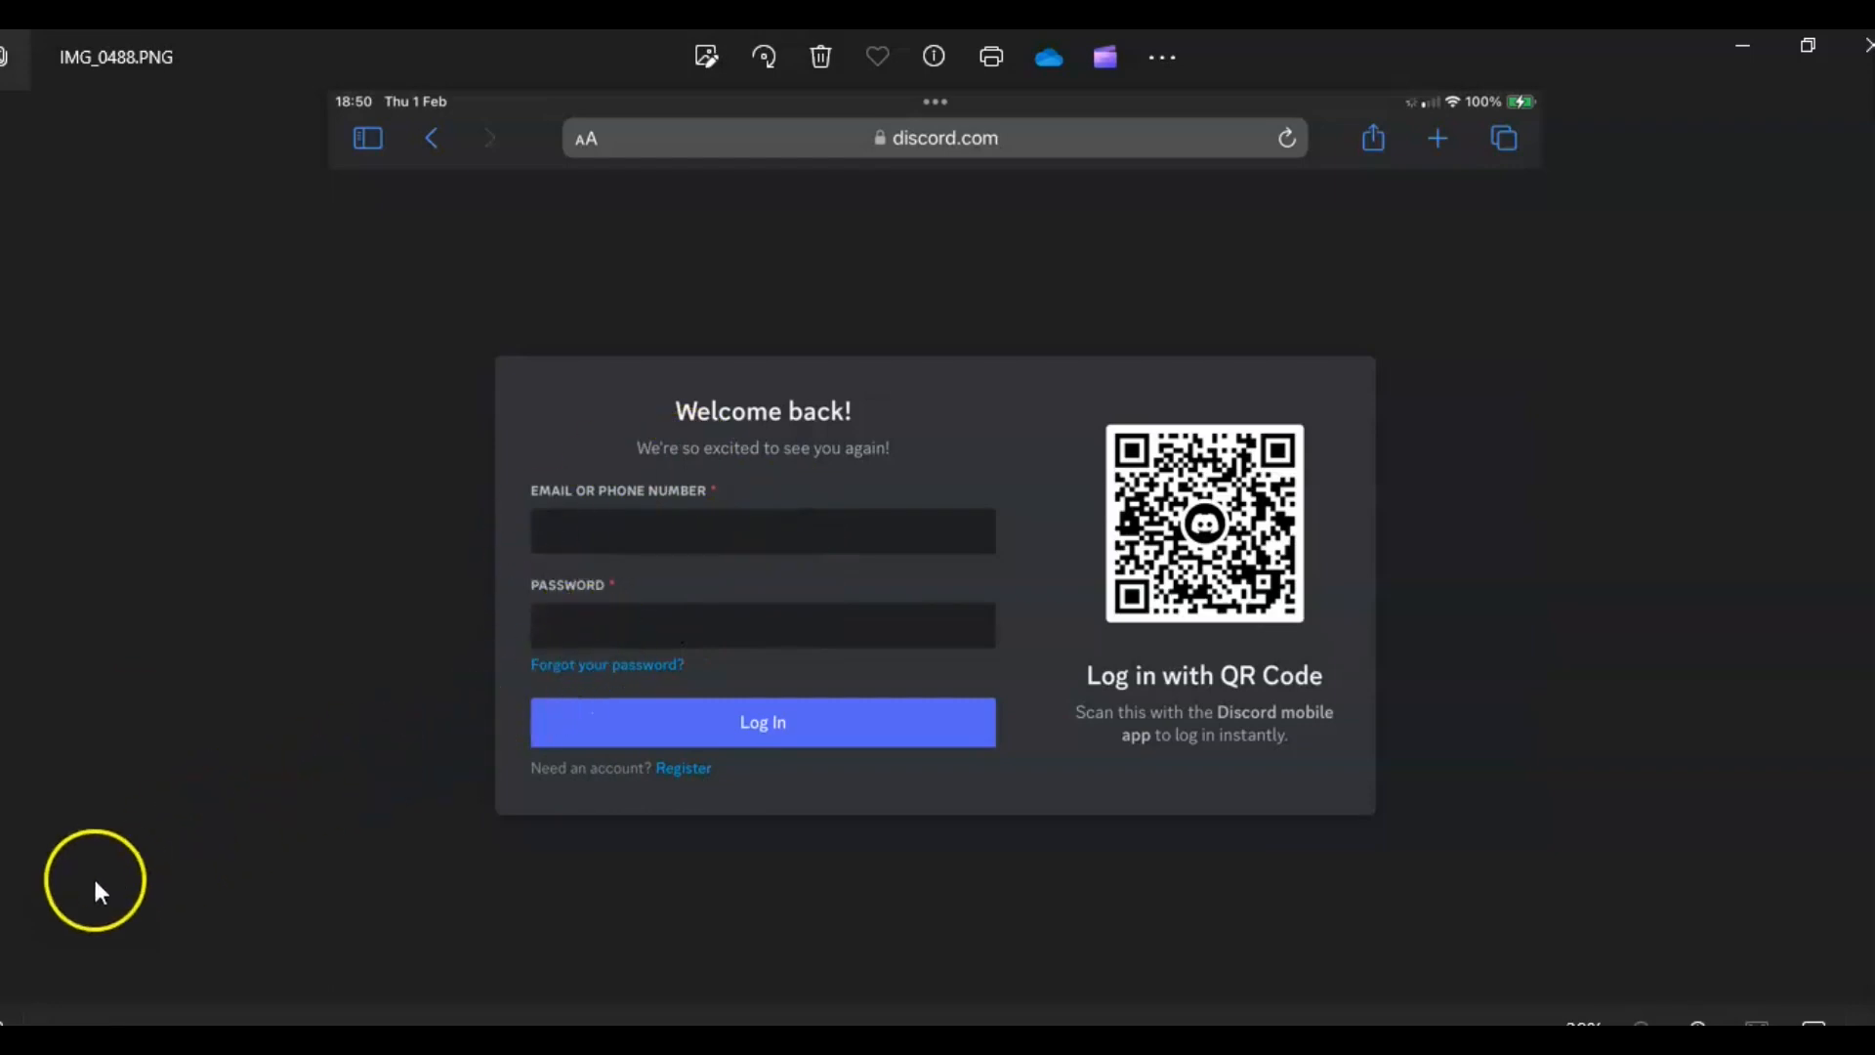
pyautogui.press('Right')
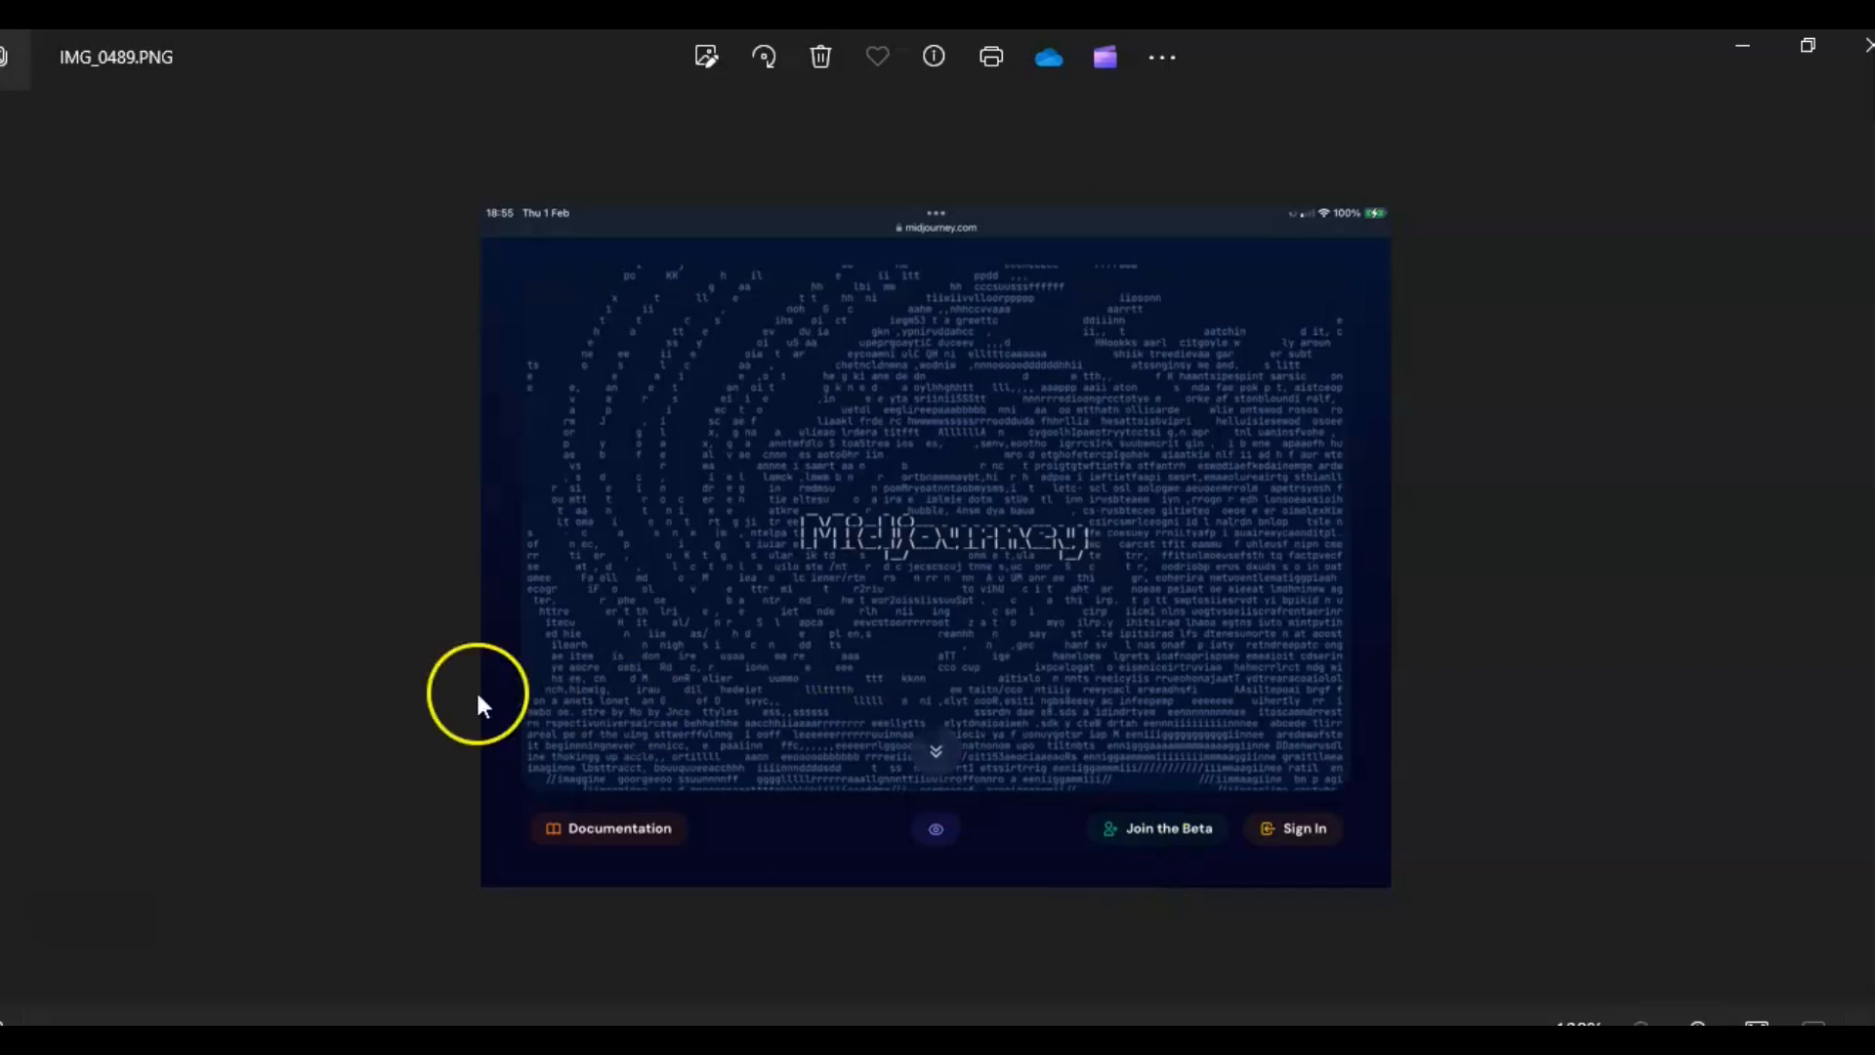
pyautogui.press('Right')
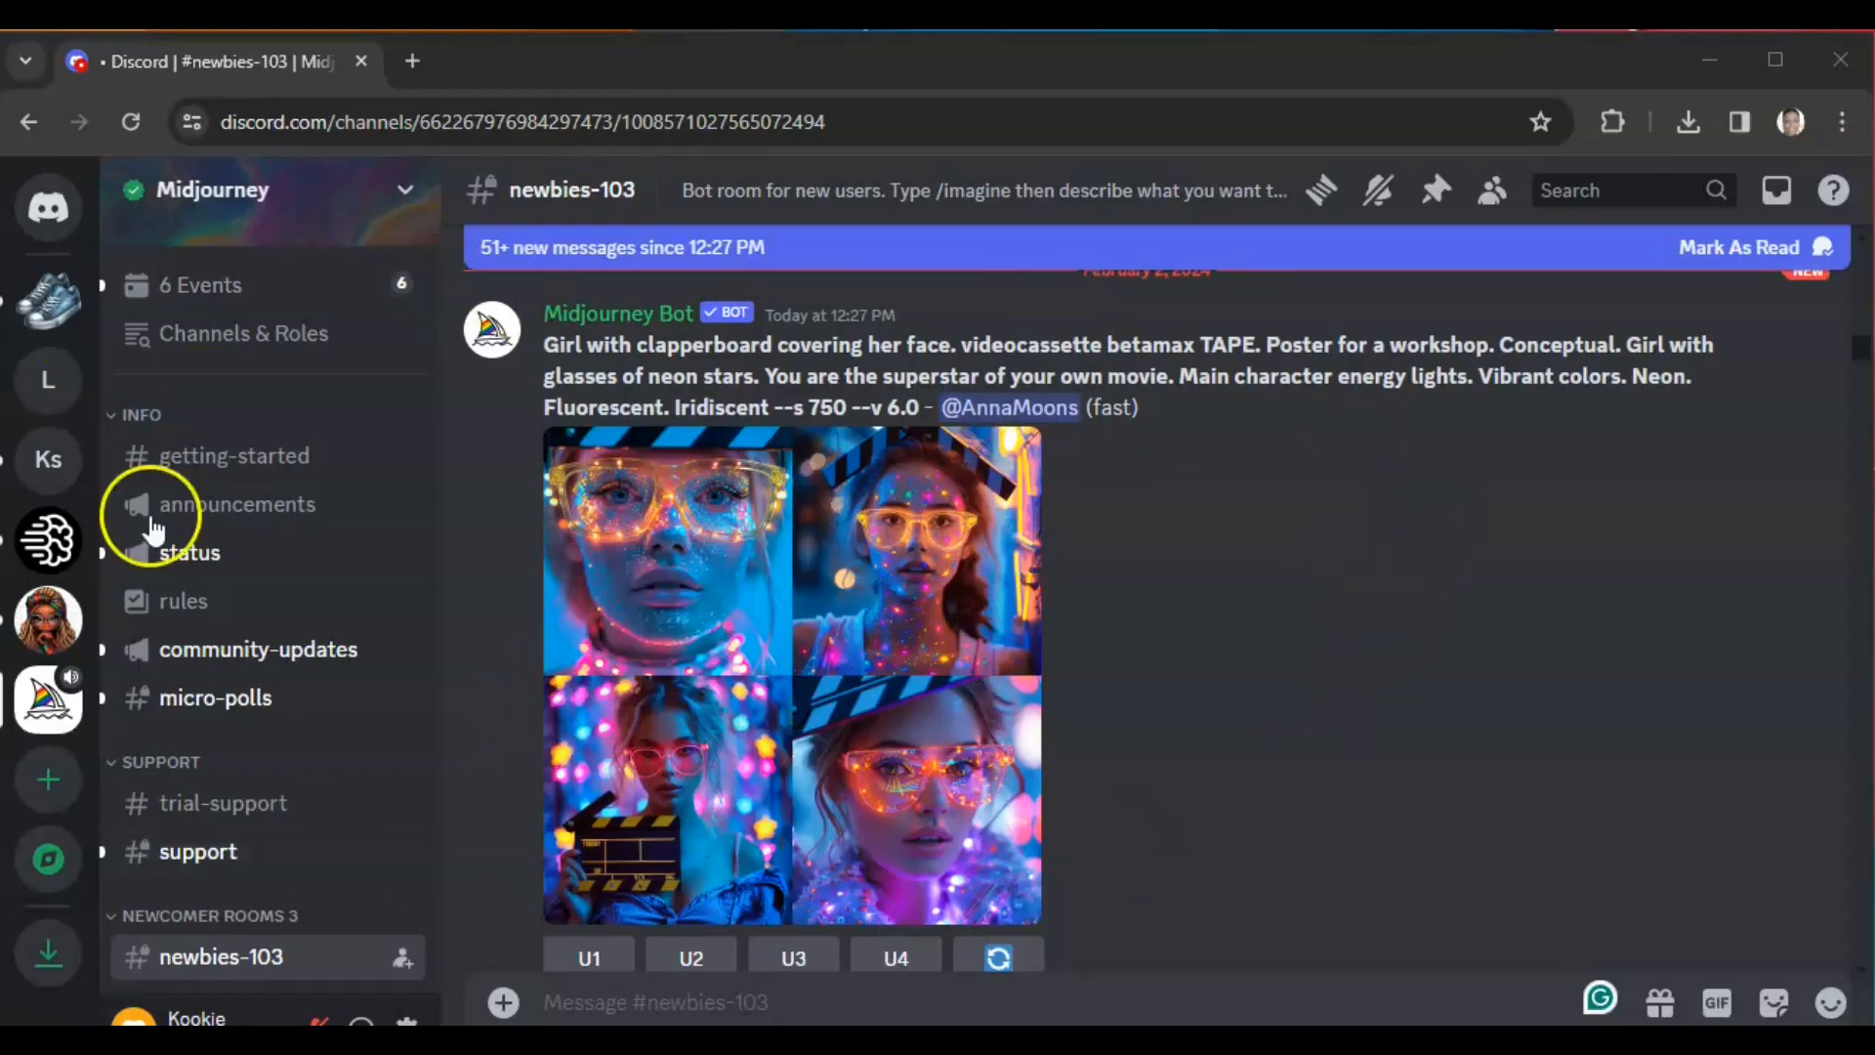
# - In Discord, start creating a server of your own, intended for me and my friends
pyautogui.scroll(-6, 332, 731)
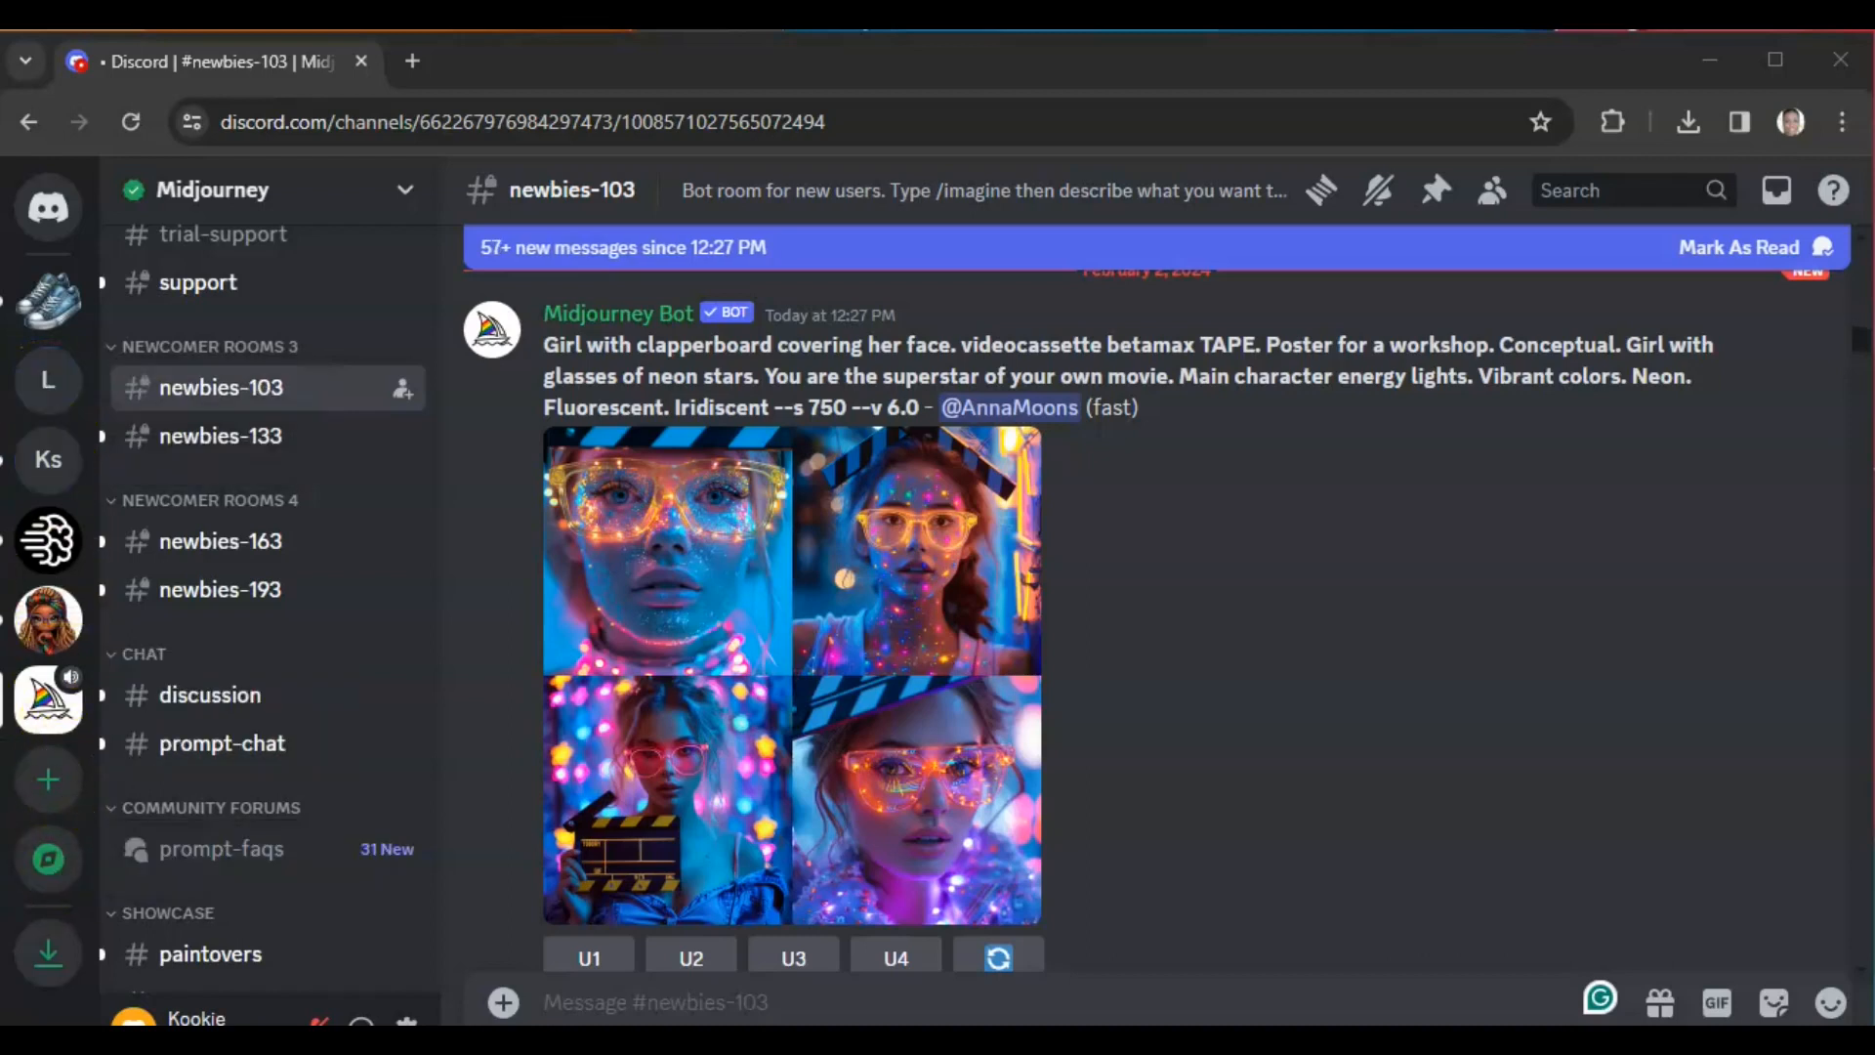
pyautogui.scroll(6, 266, 796)
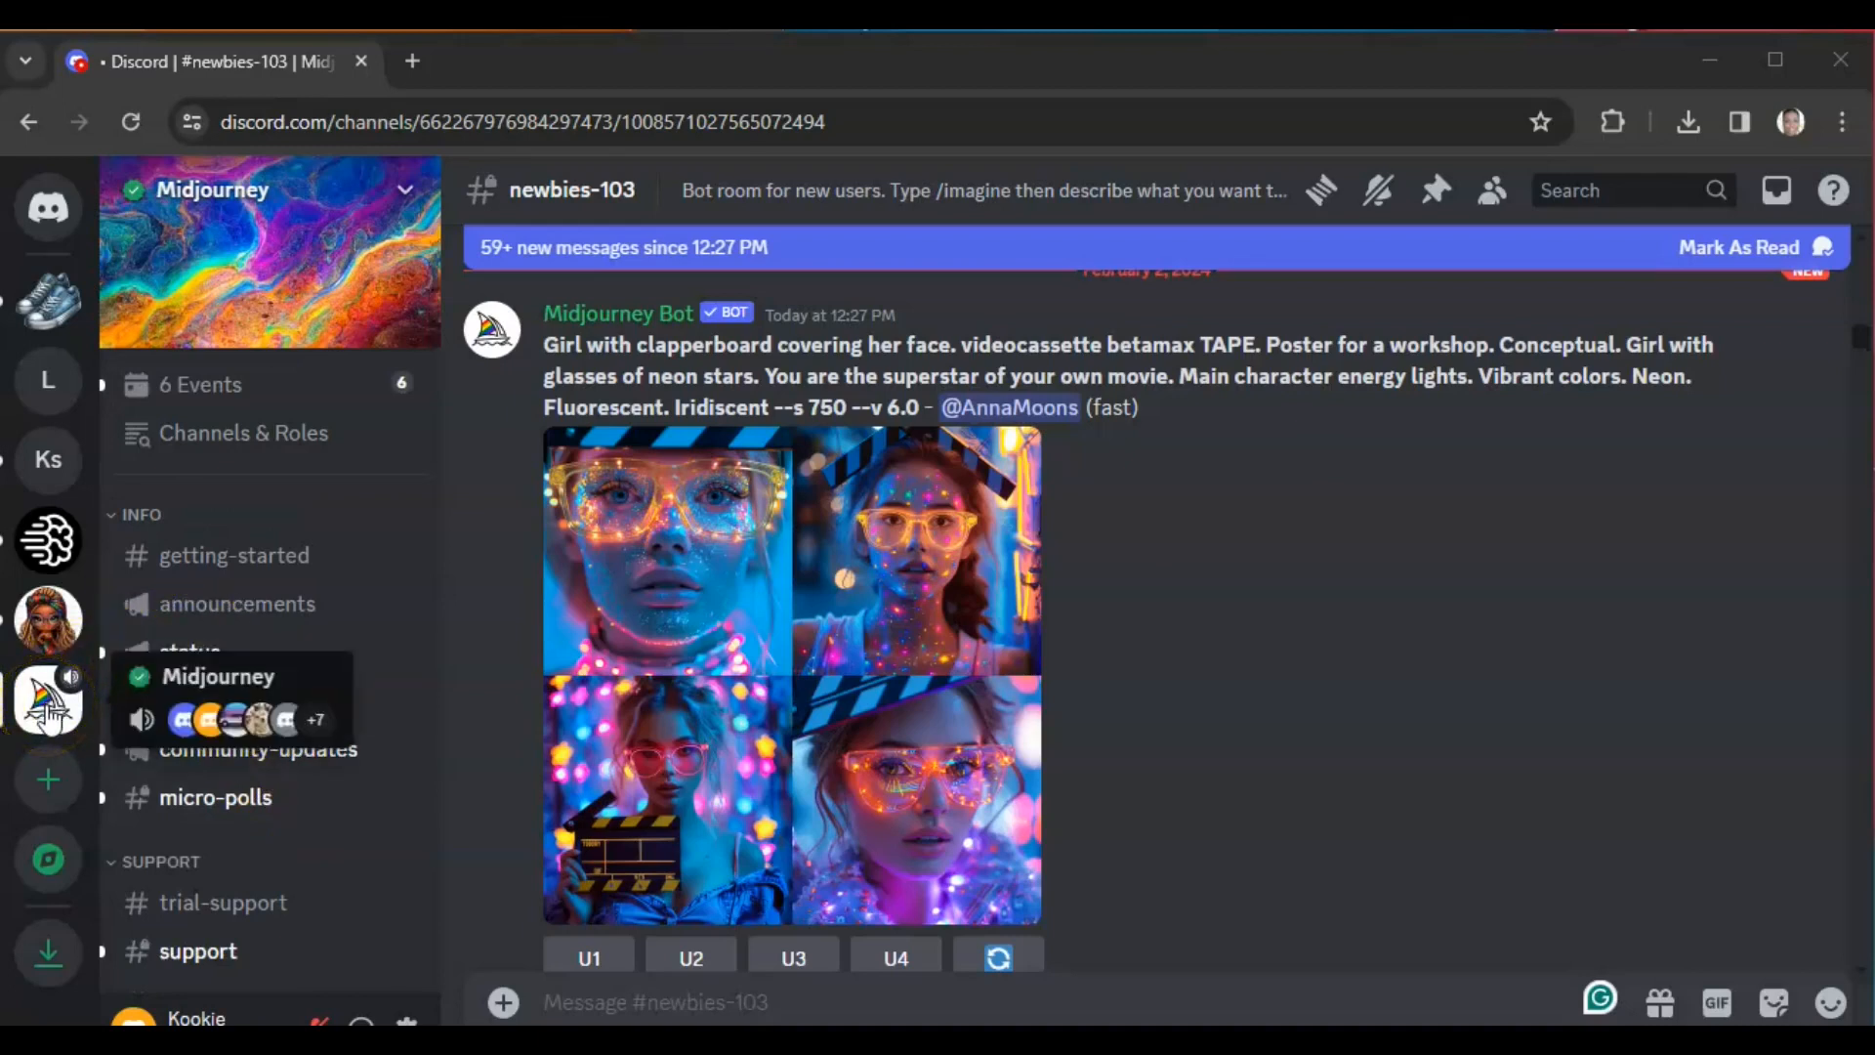
pyautogui.click(51, 800)
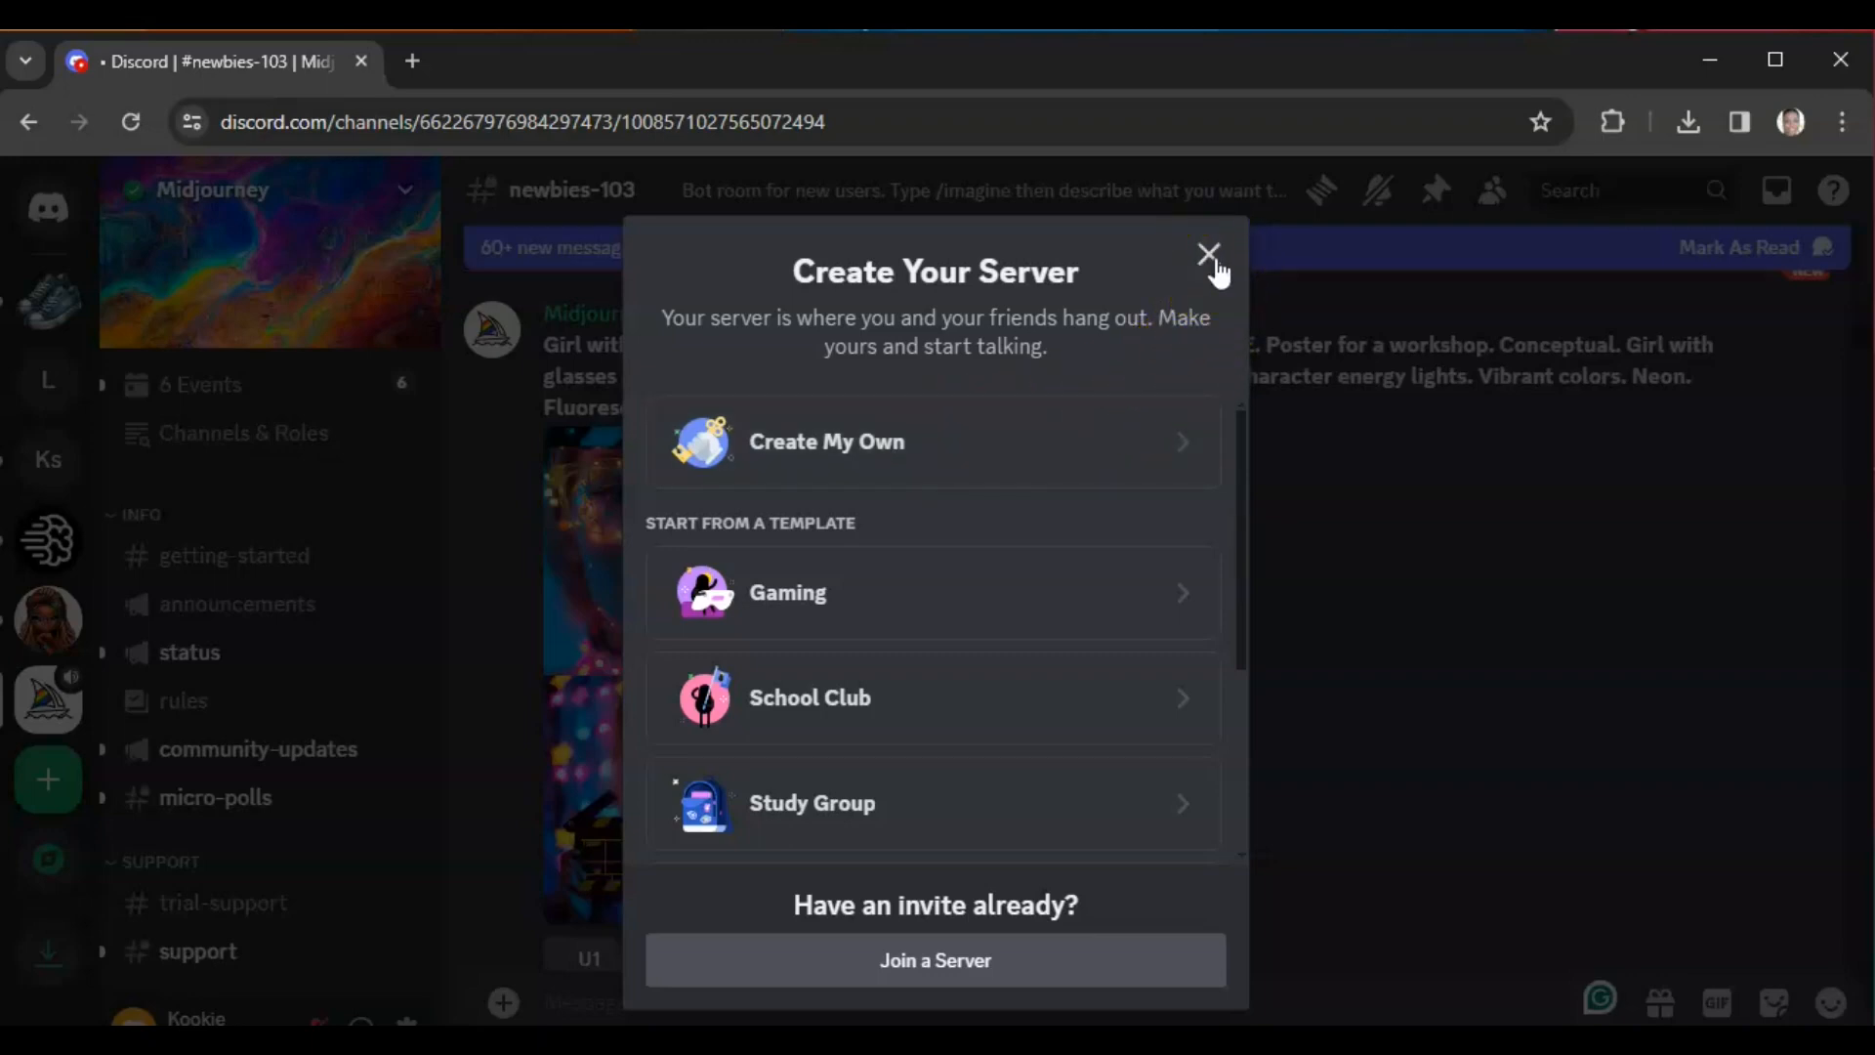
pyautogui.click(848, 459)
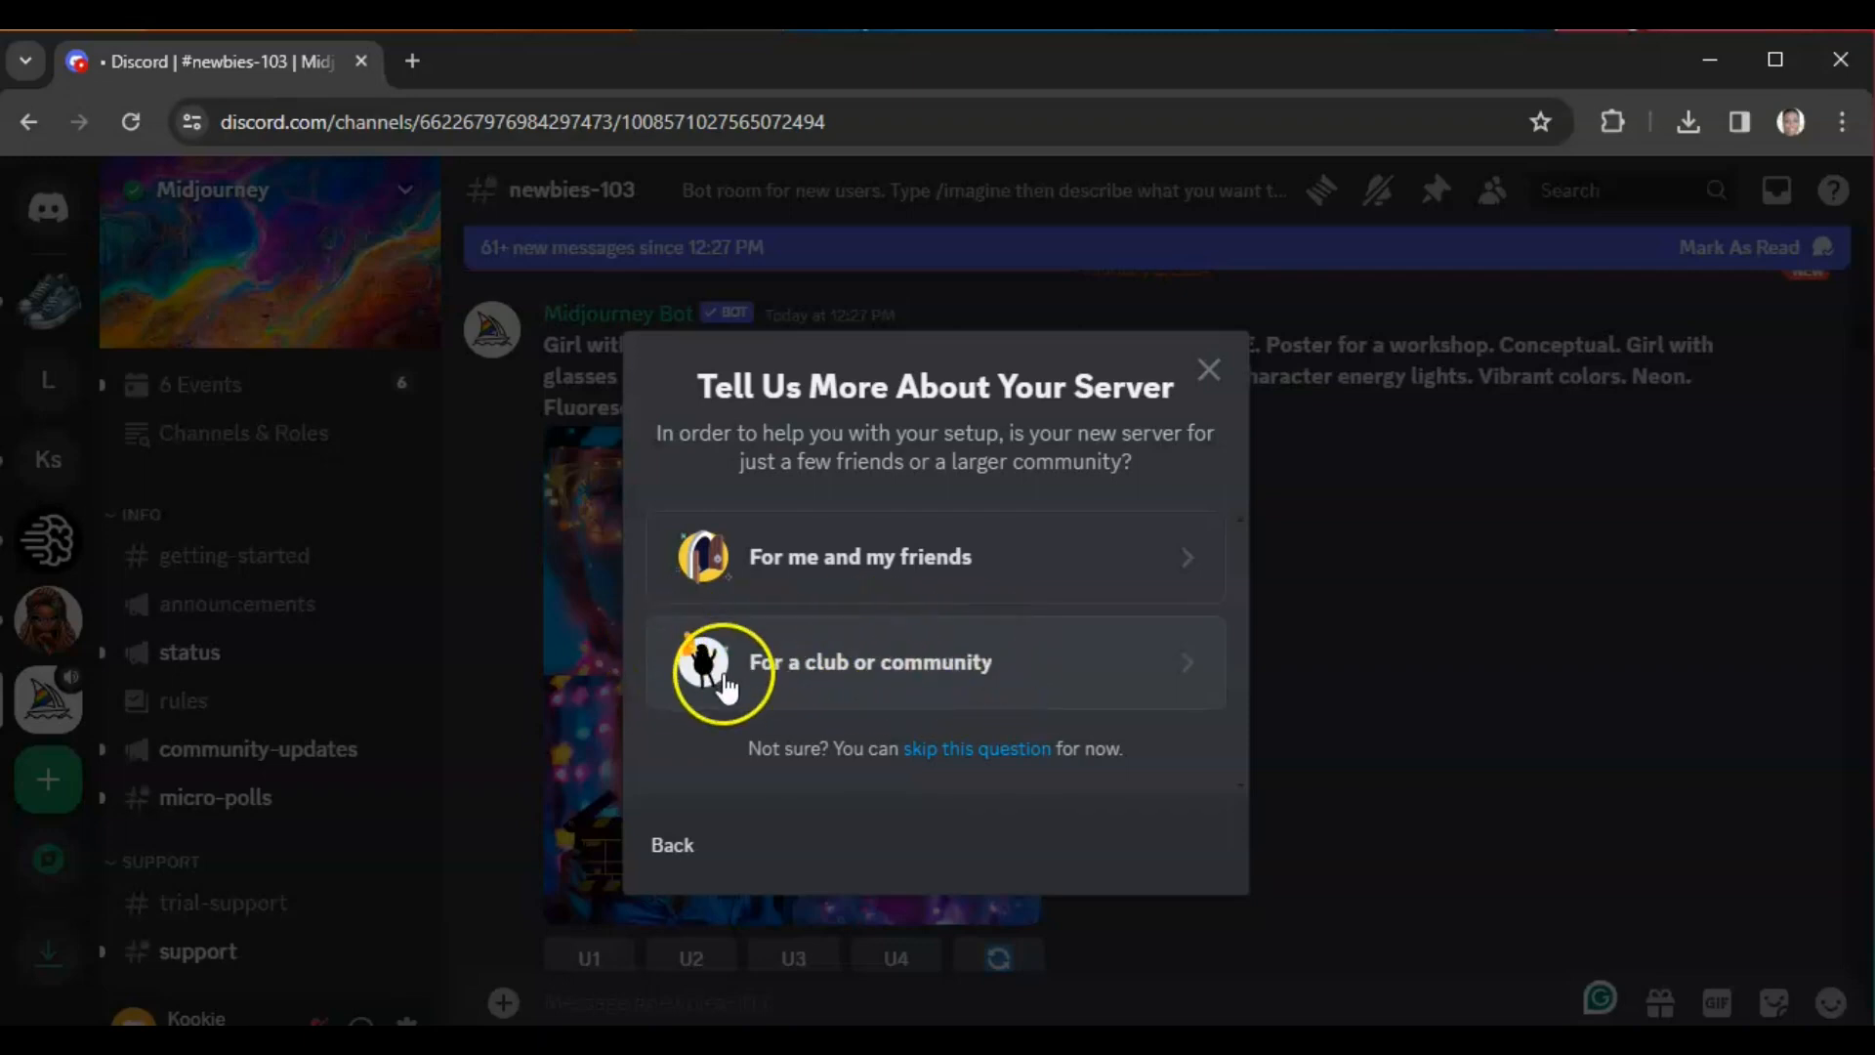
pyautogui.click(824, 577)
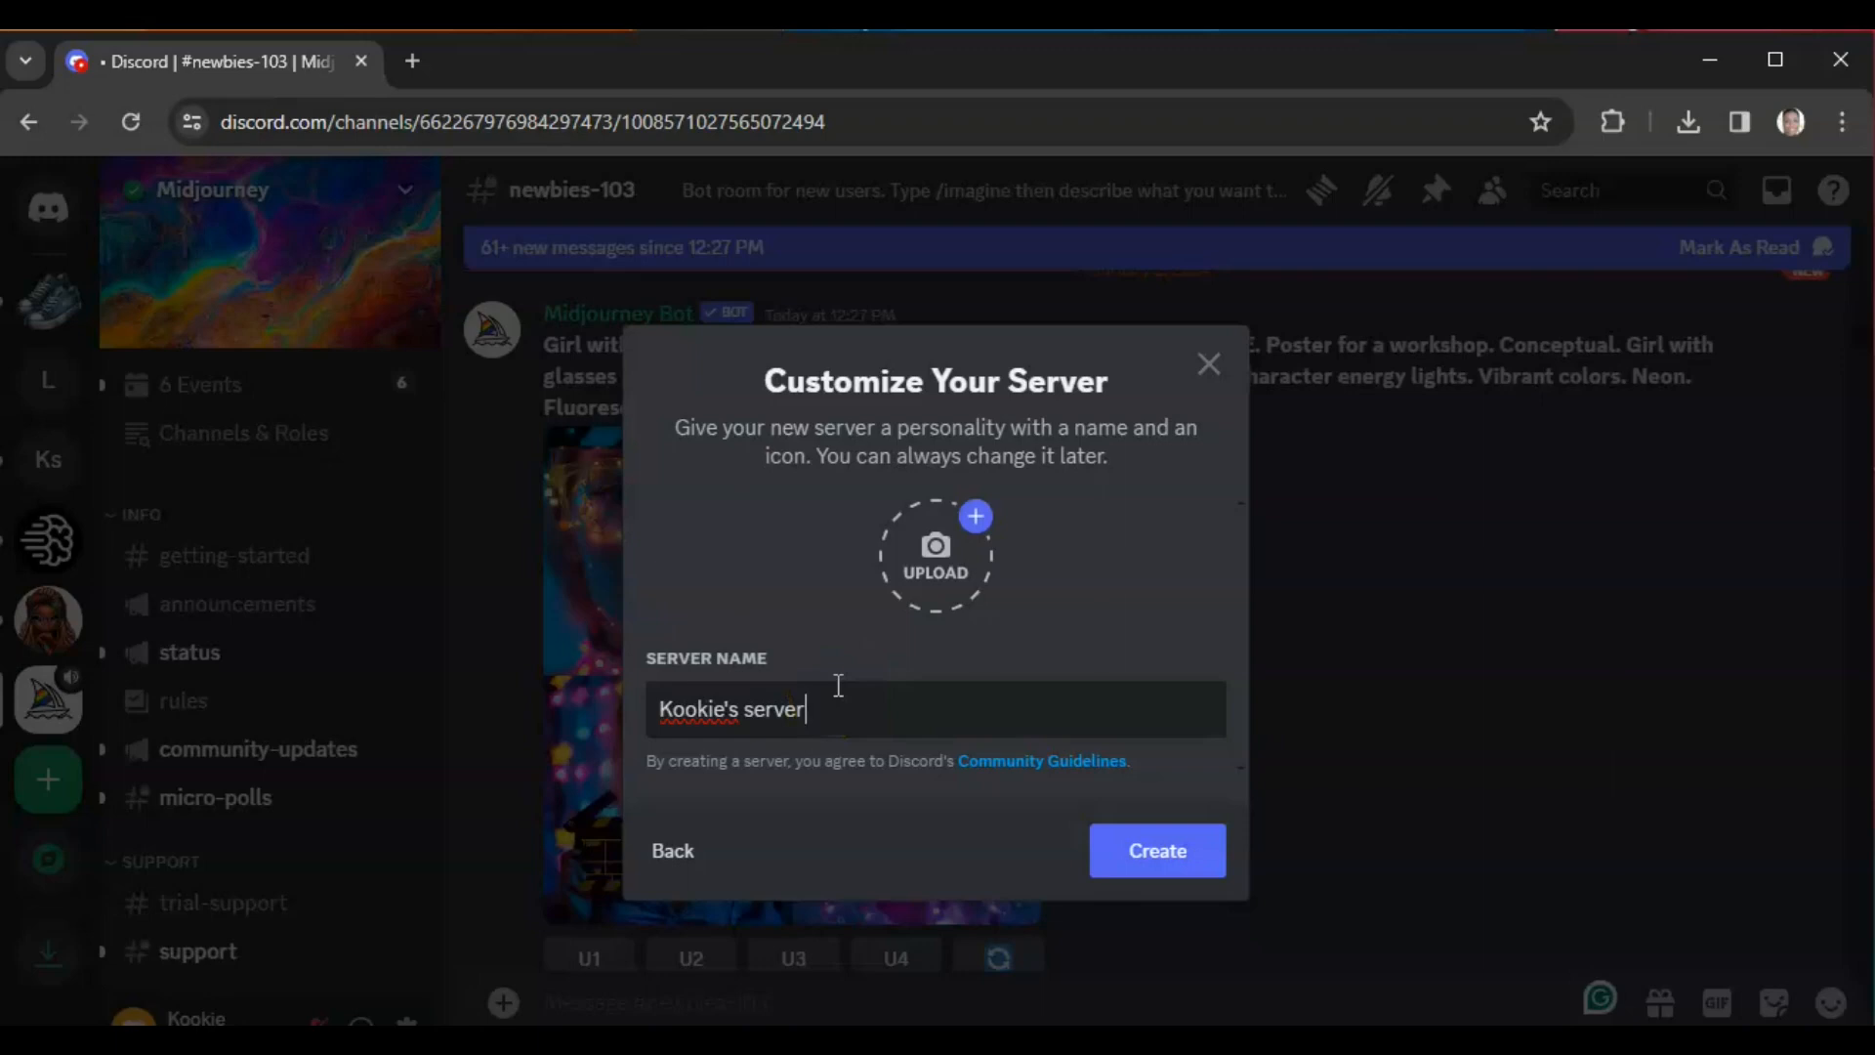
# - Name the new server Holidays in place of the suggested name and create it
pyautogui.hotkey('ctrl', 'a')
pyautogui.press('BackSpace')
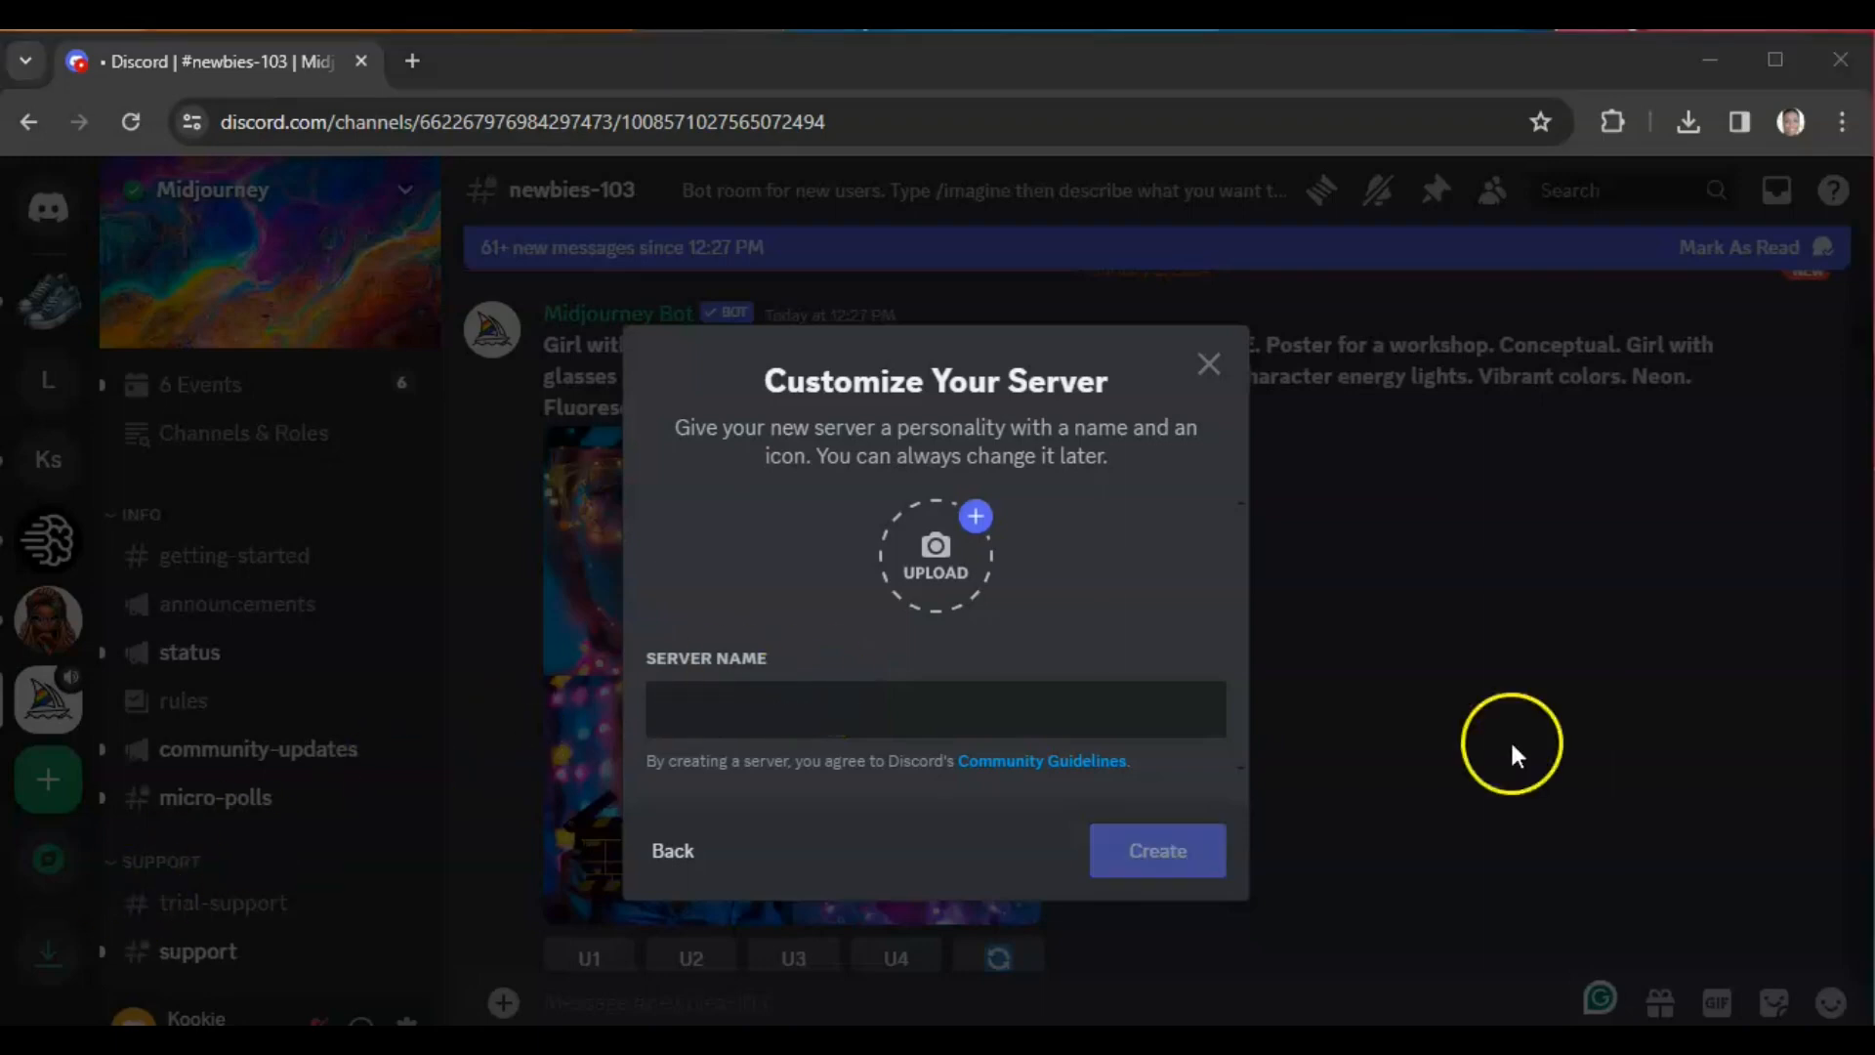
pyautogui.click(860, 719)
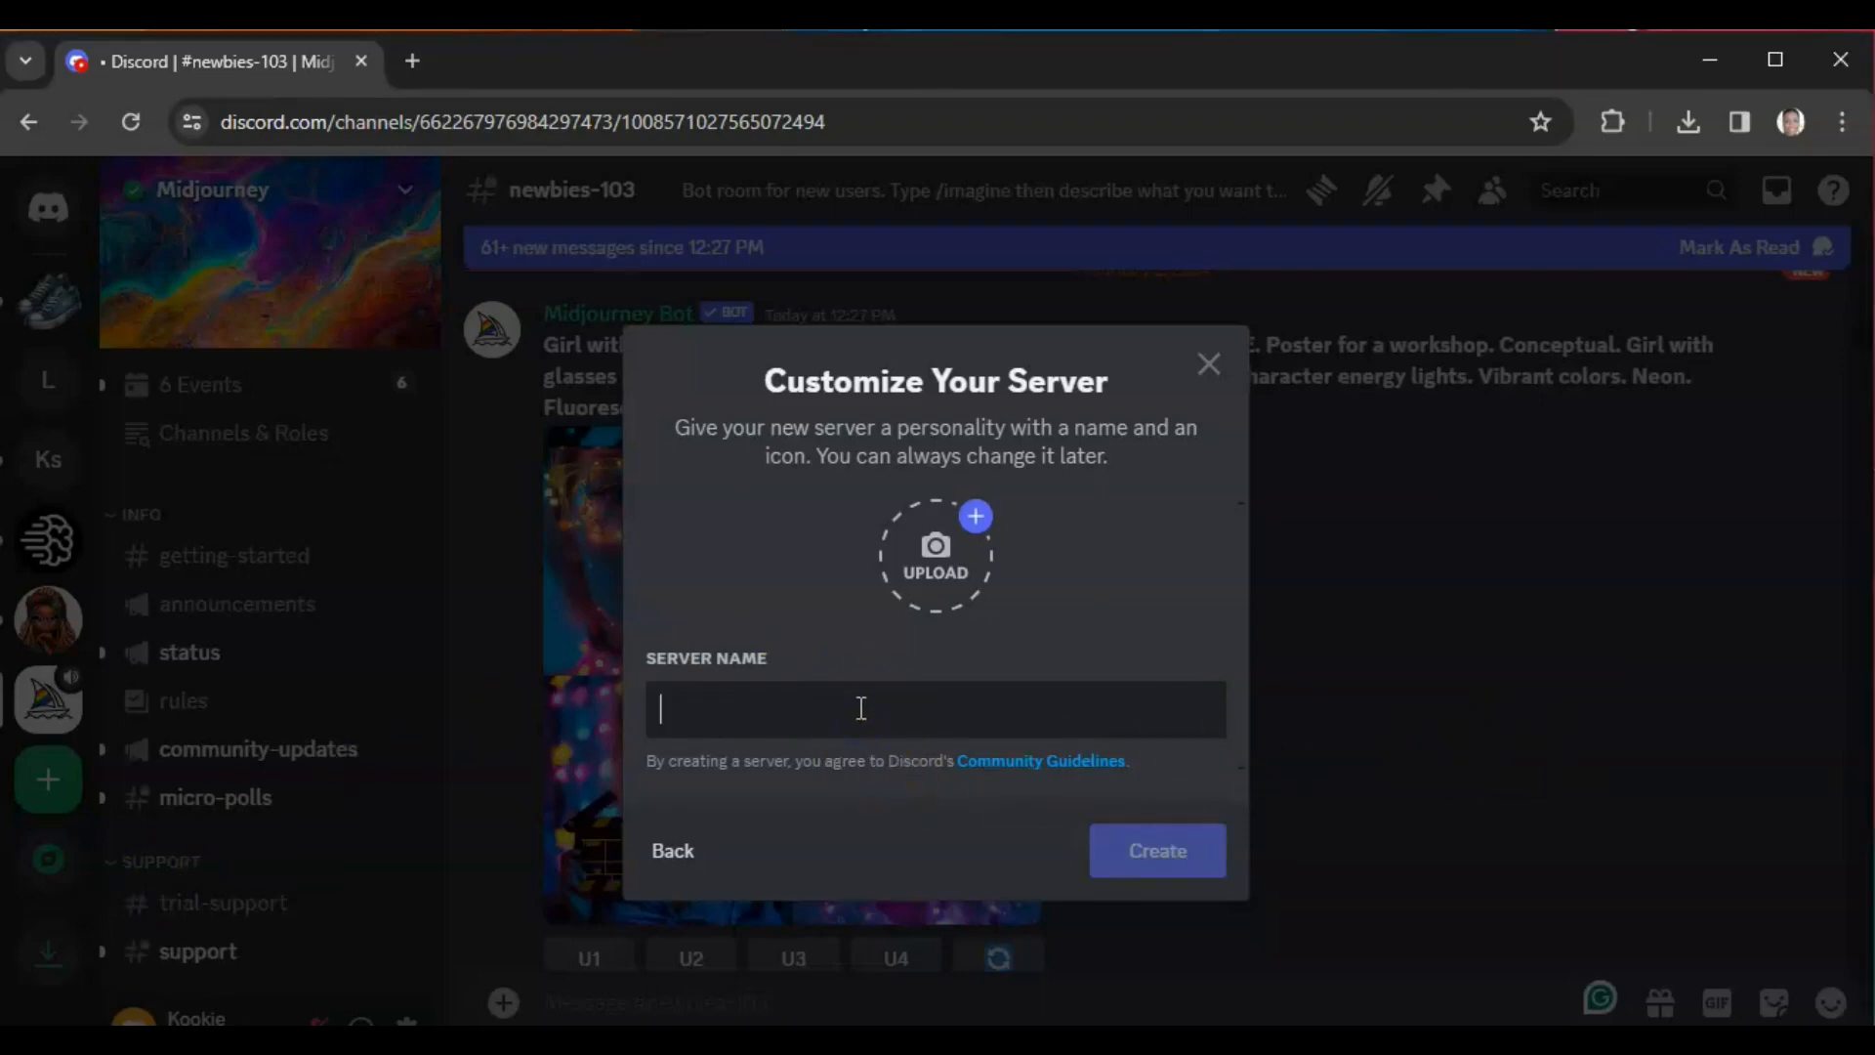
pyautogui.write('Holidays')
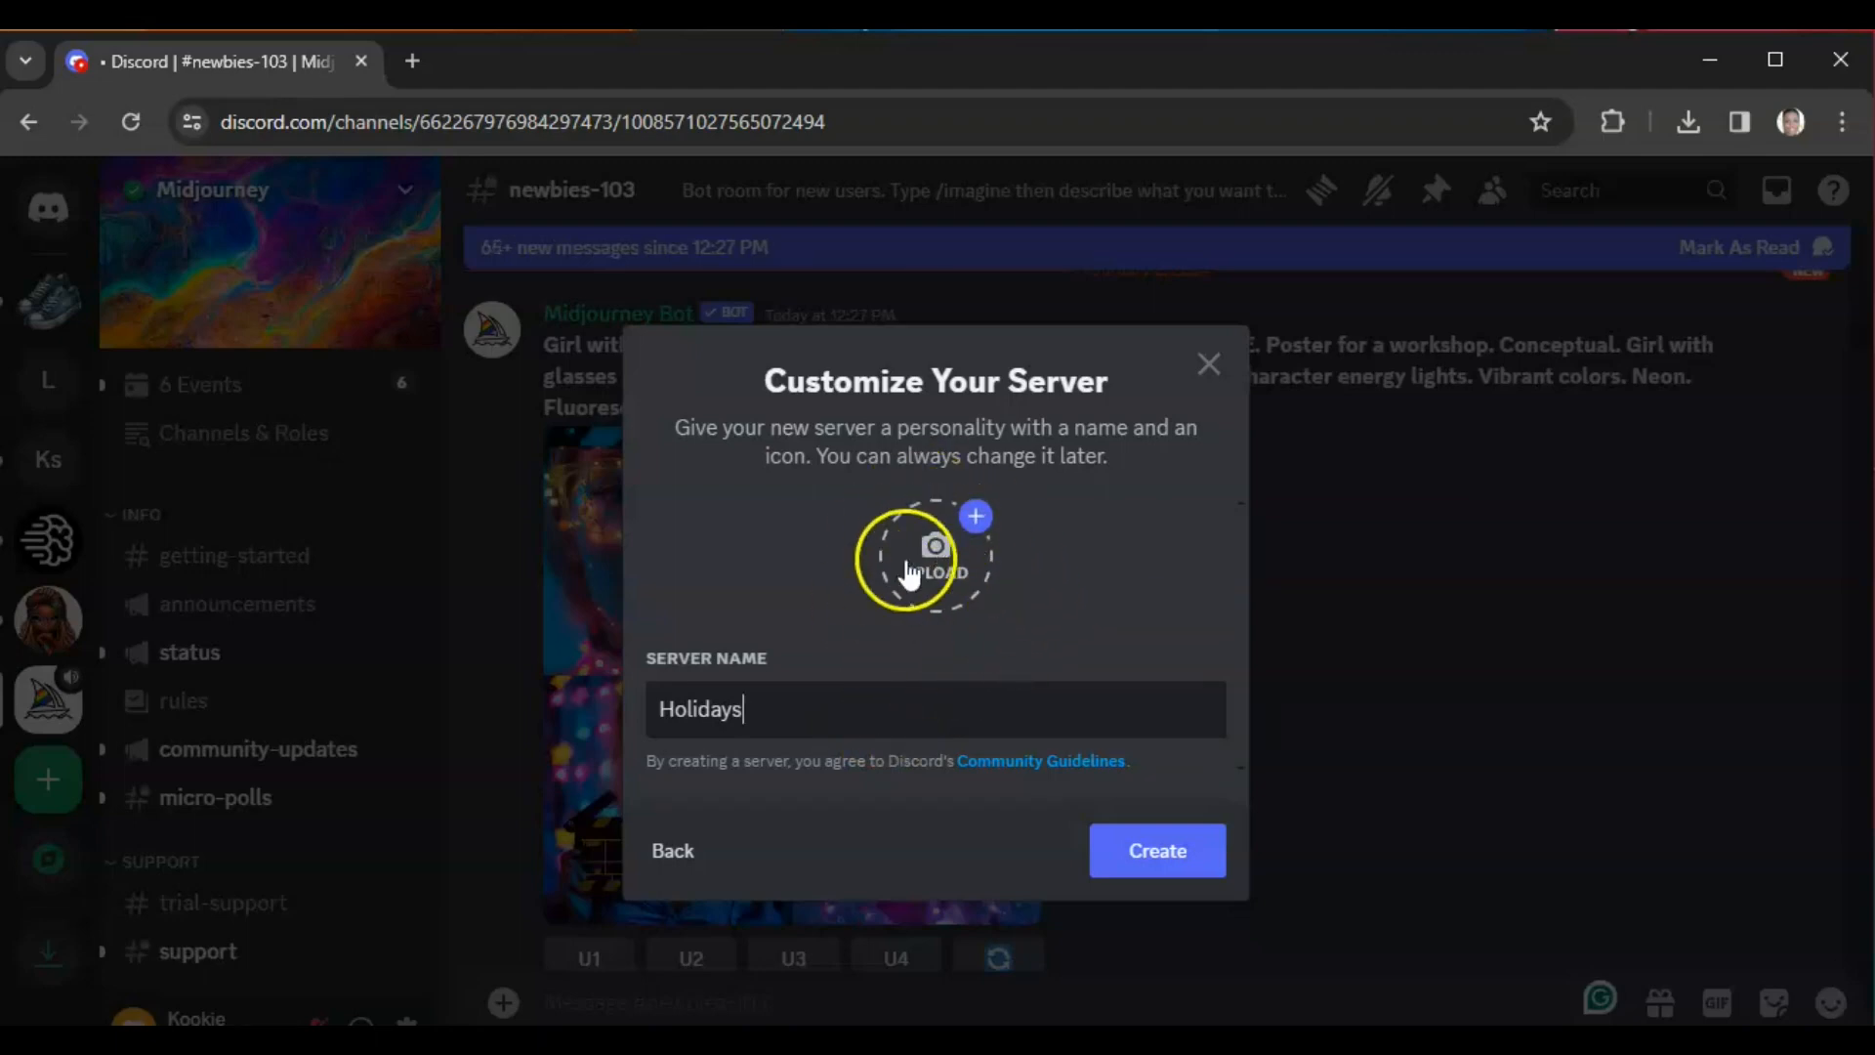
pyautogui.click(1123, 857)
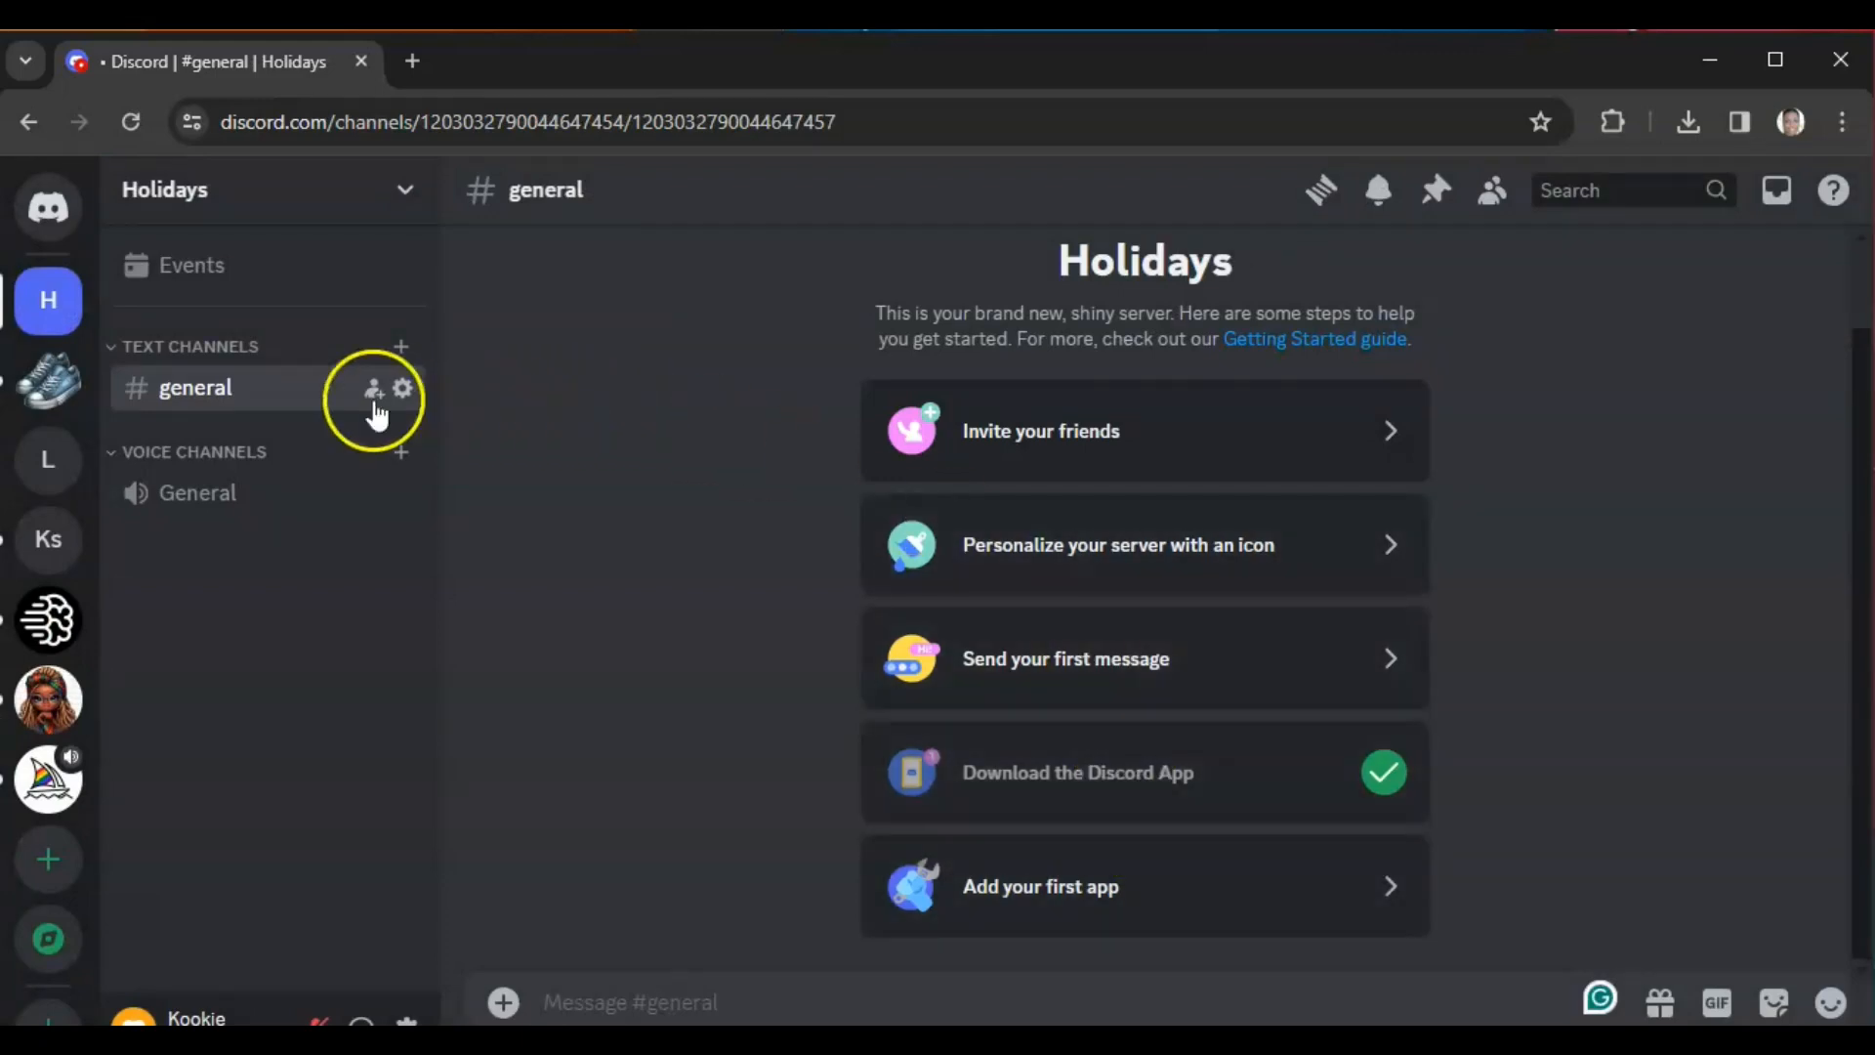
pyautogui.click(44, 798)
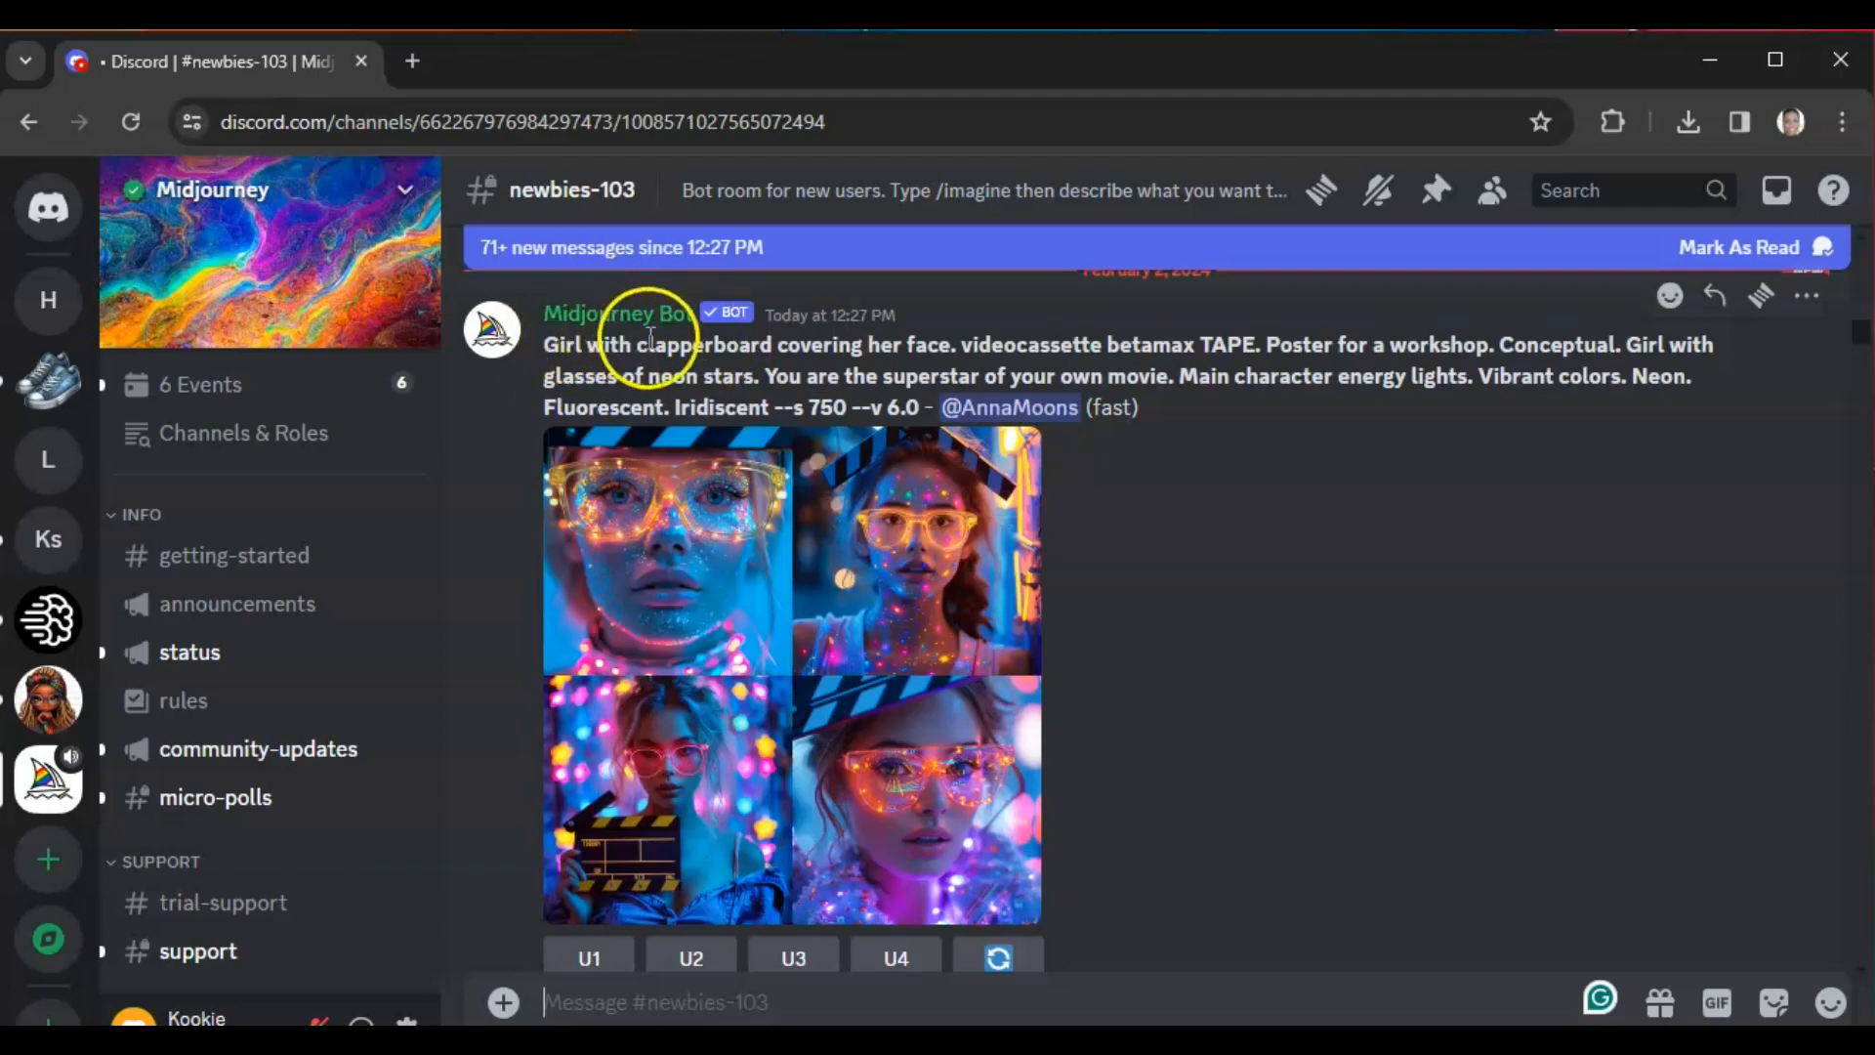
pyautogui.scroll(-3, 768, 635)
pyautogui.scroll(3, 768, 635)
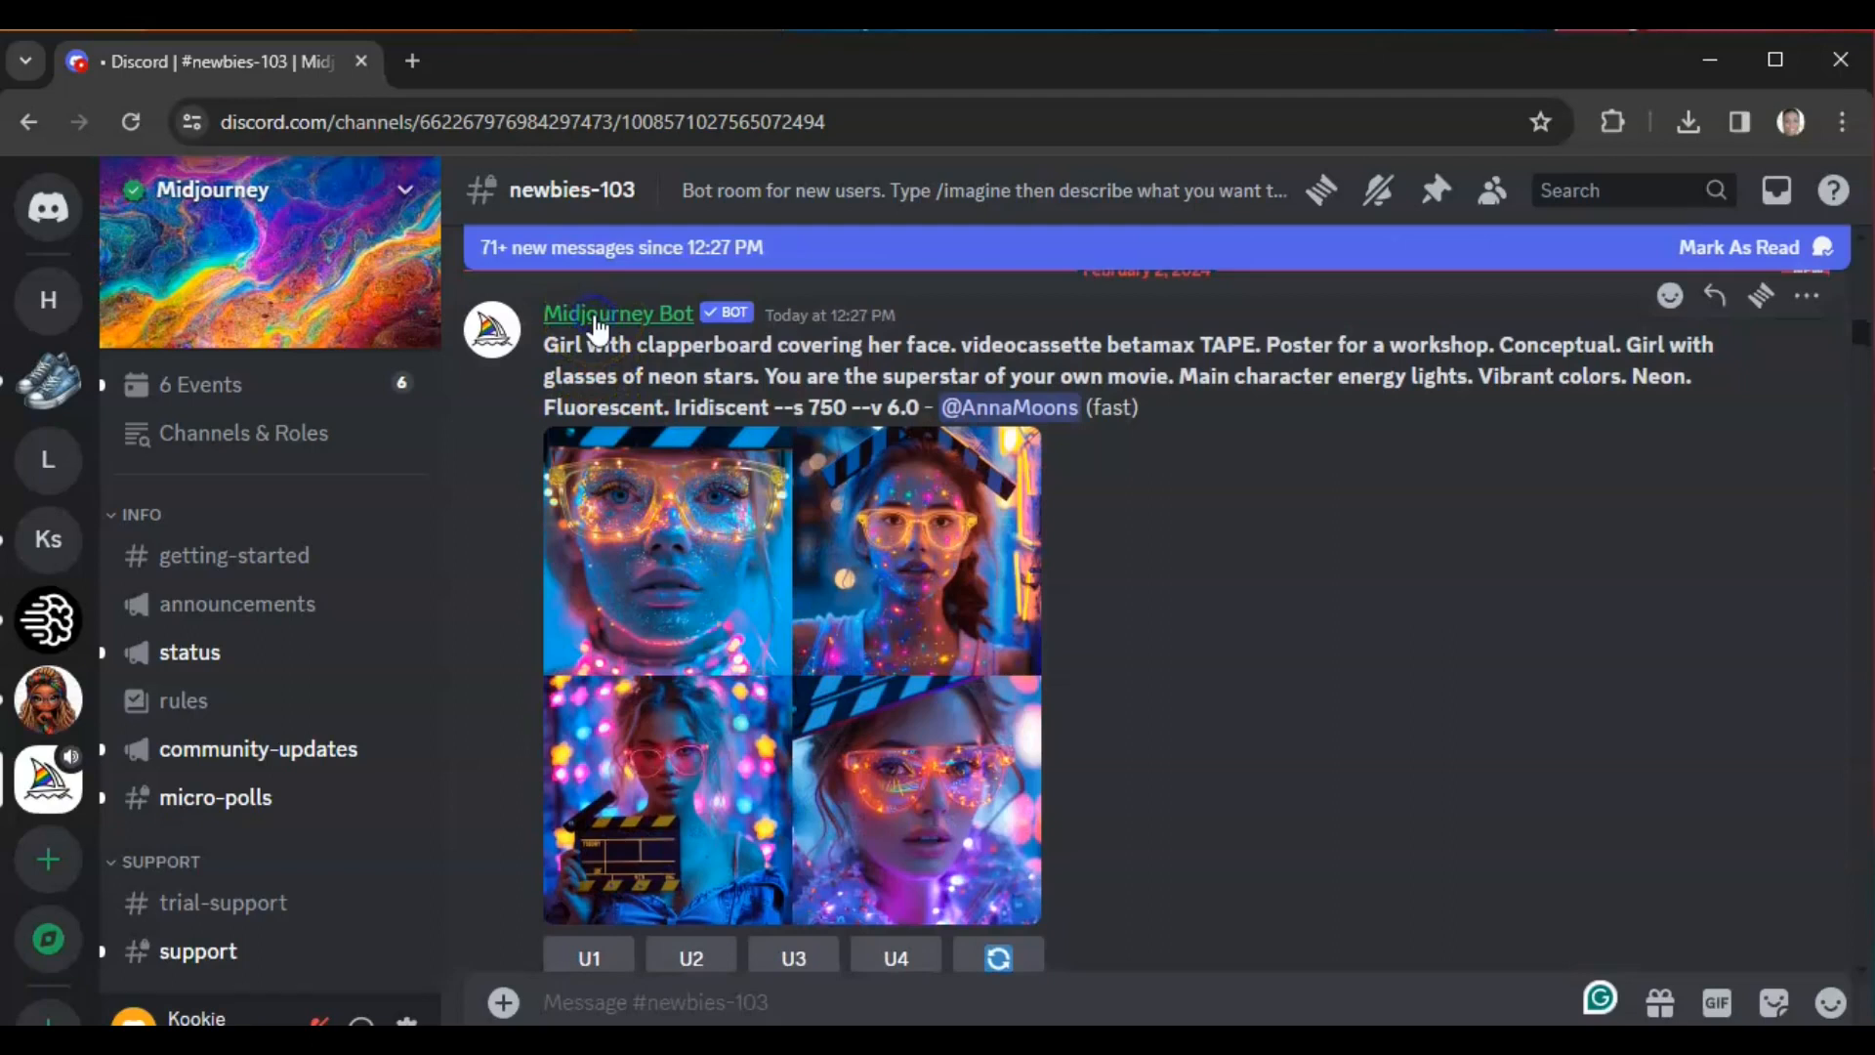
pyautogui.click(598, 327)
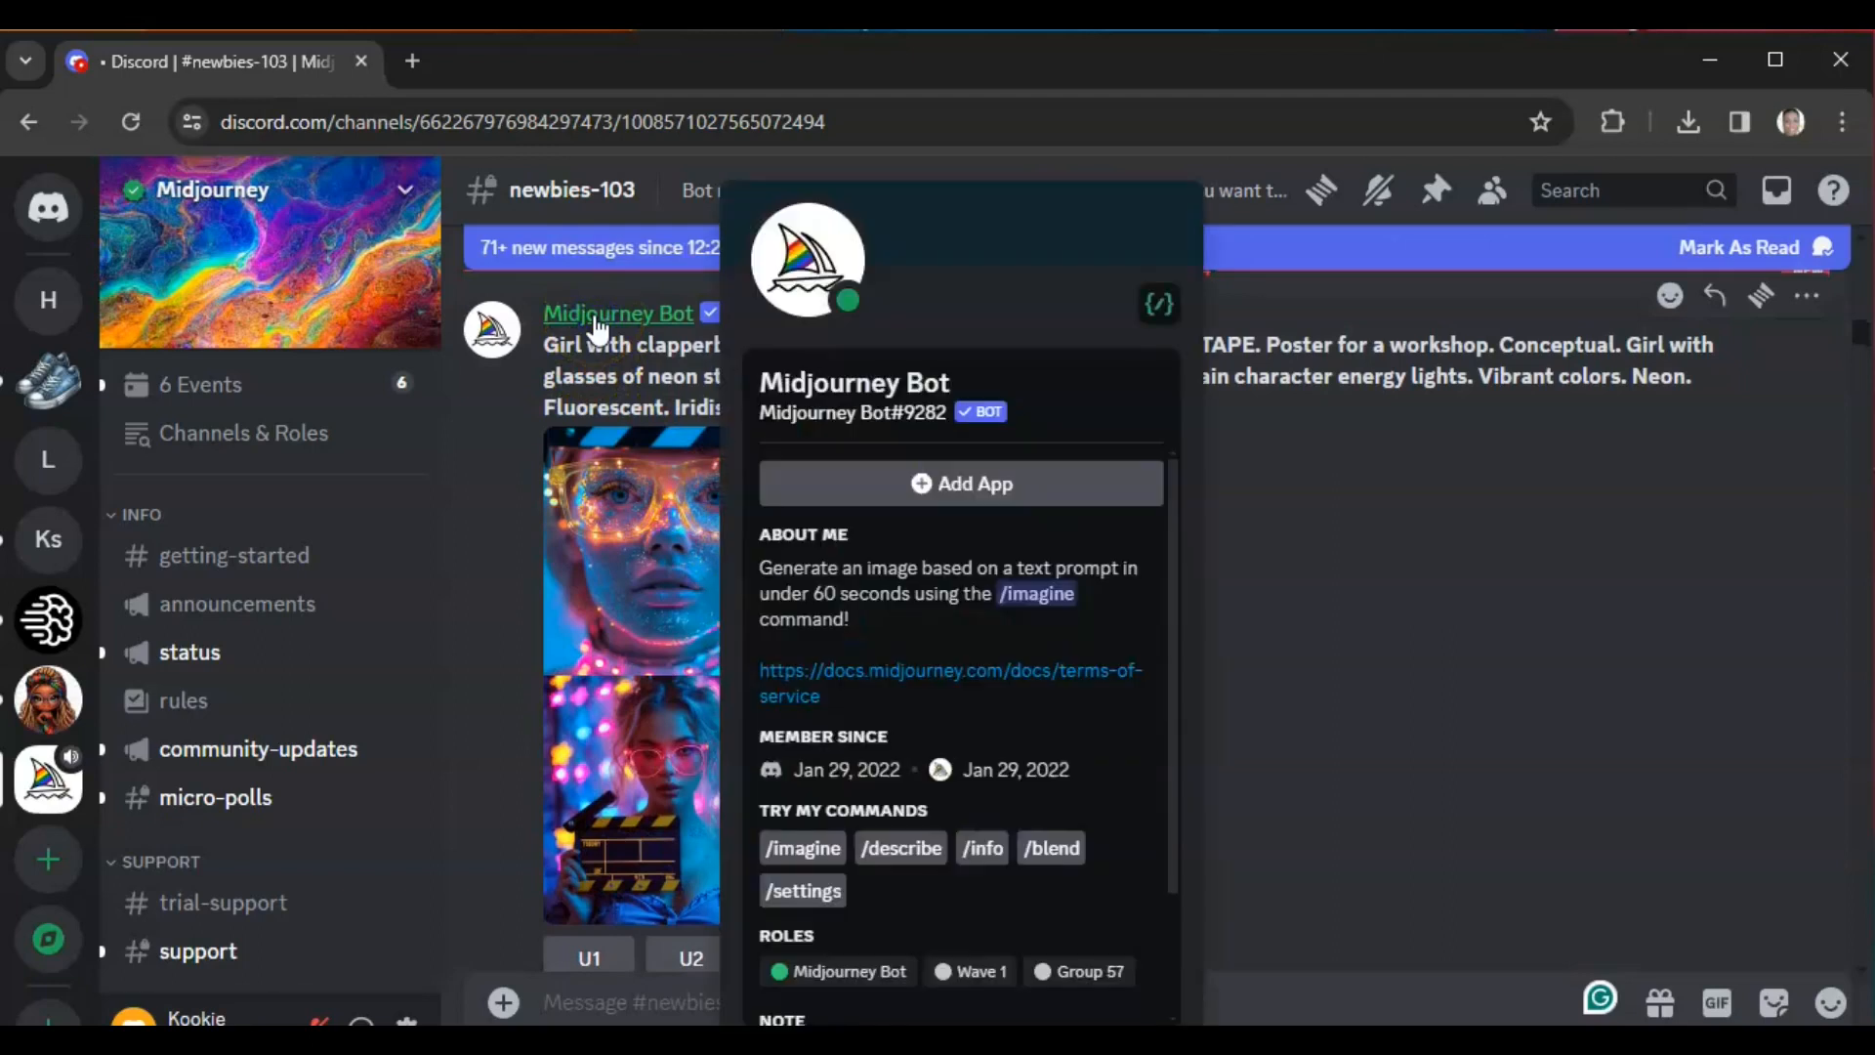
pyautogui.click(924, 485)
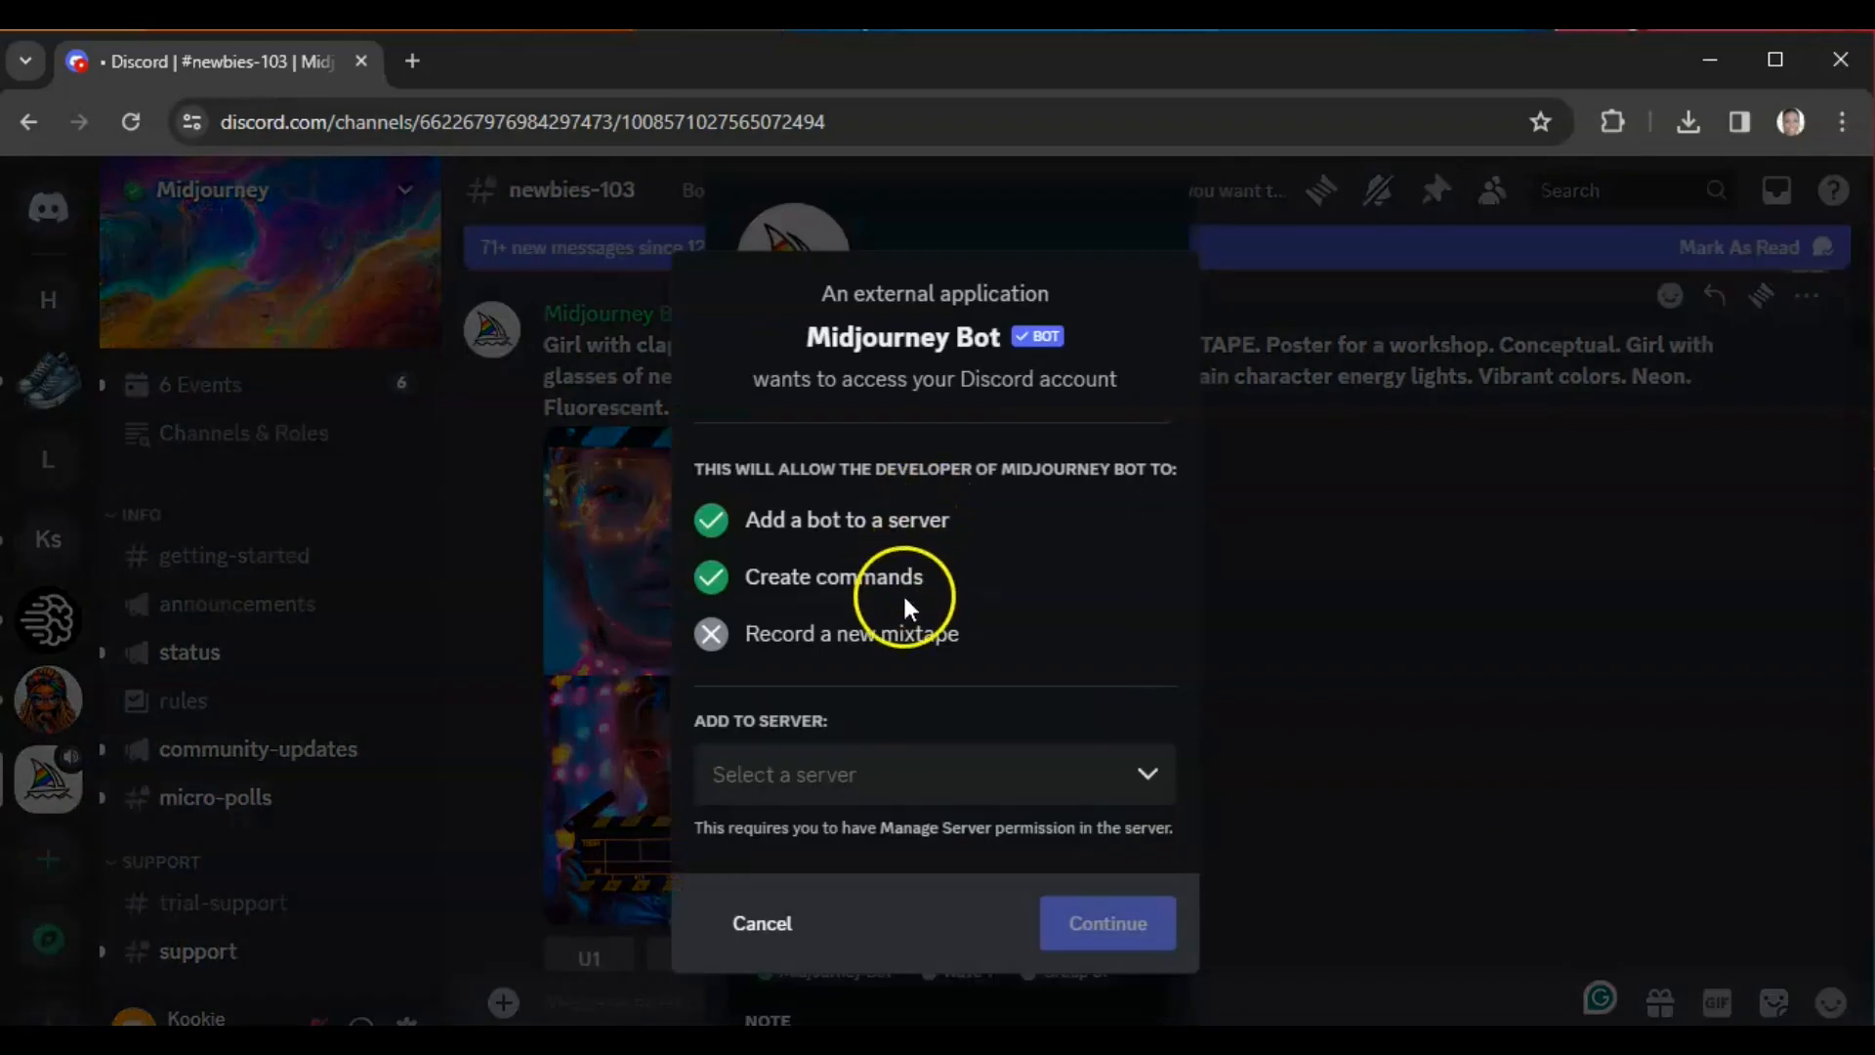
# - Add the Midjourney Bot to the Holidays server, authorizing its permissions and completing the human verification
pyautogui.click(838, 782)
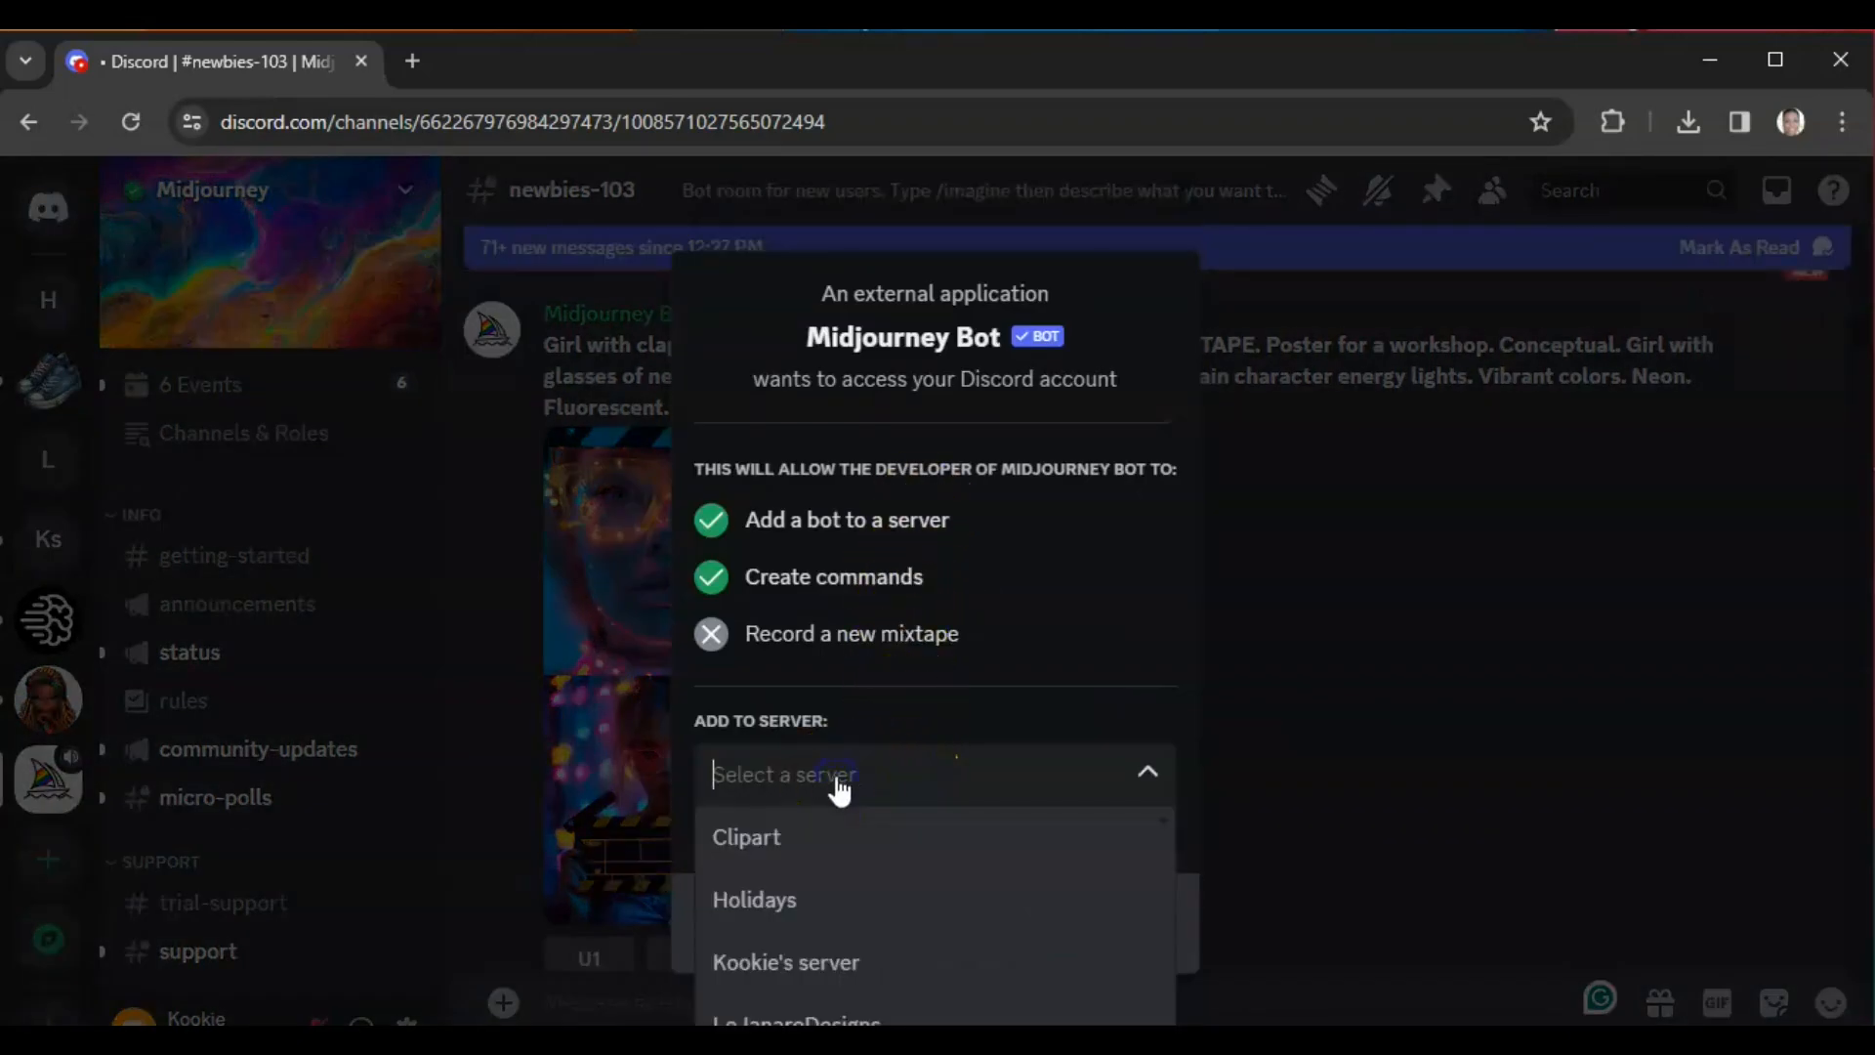
pyautogui.click(764, 908)
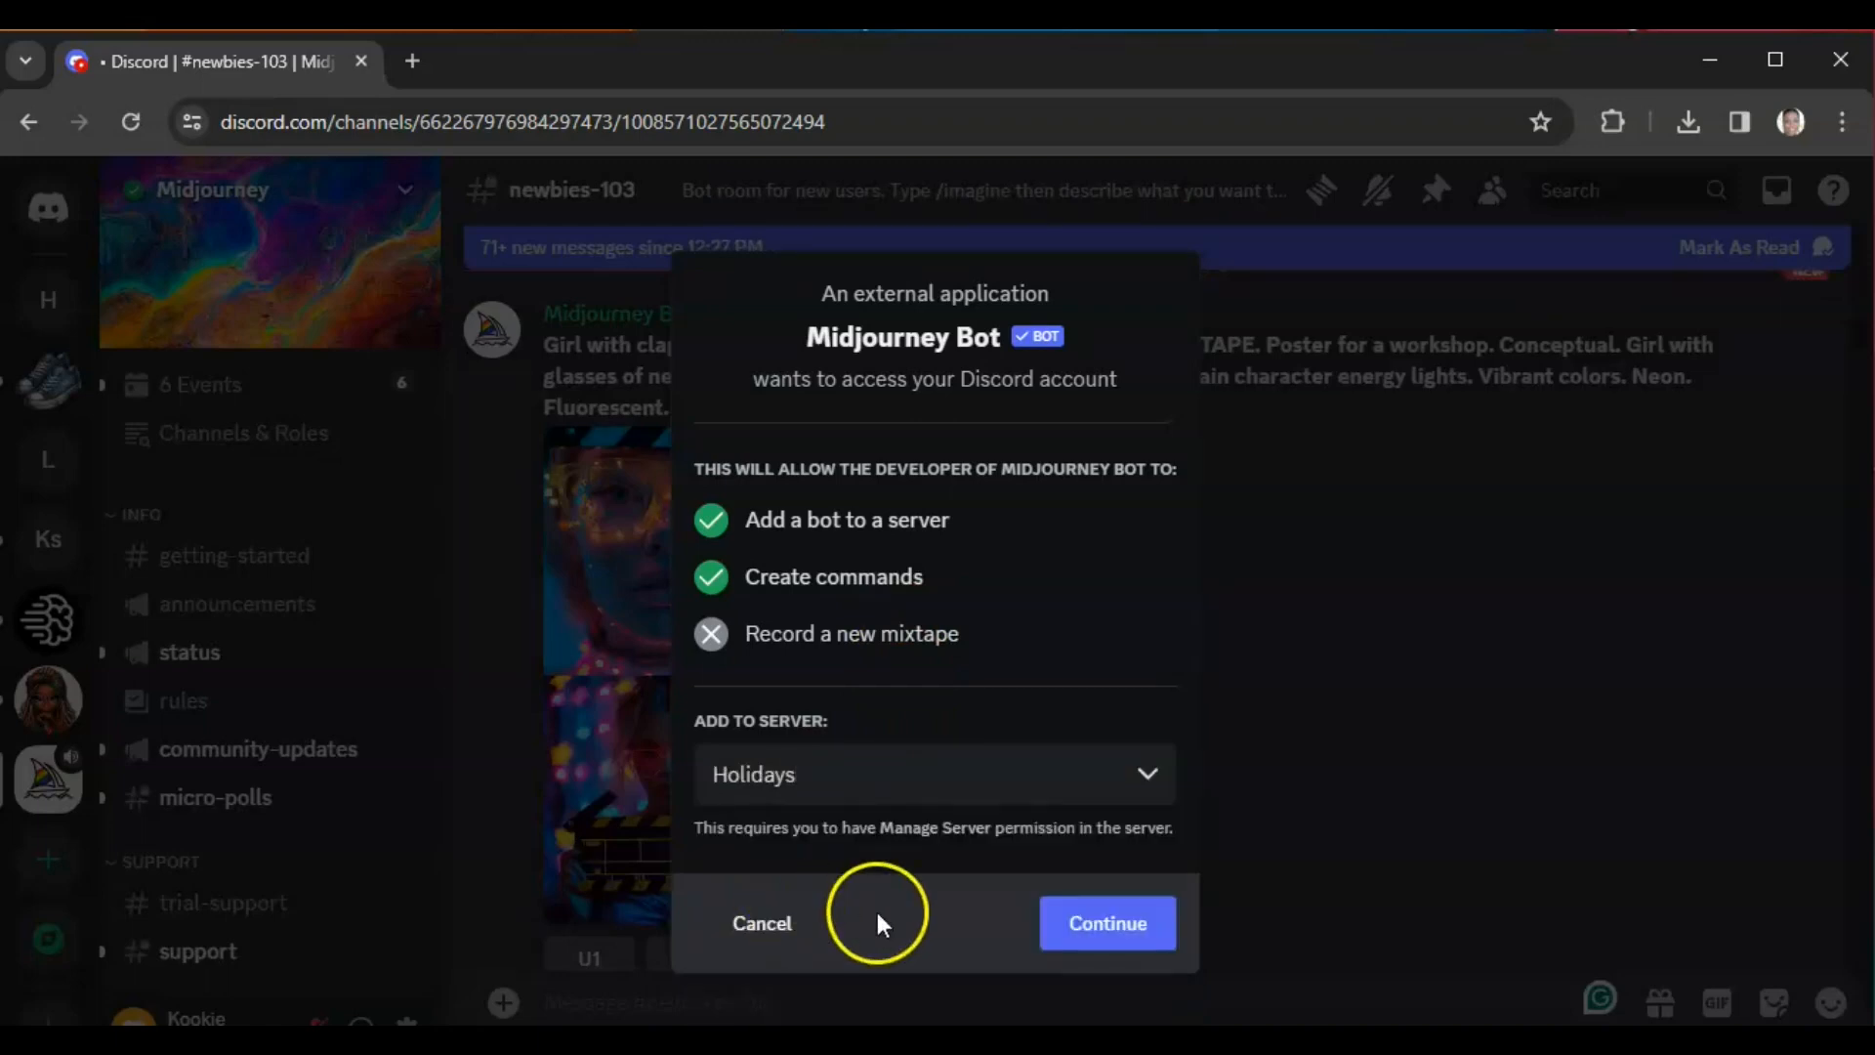
pyautogui.click(1086, 932)
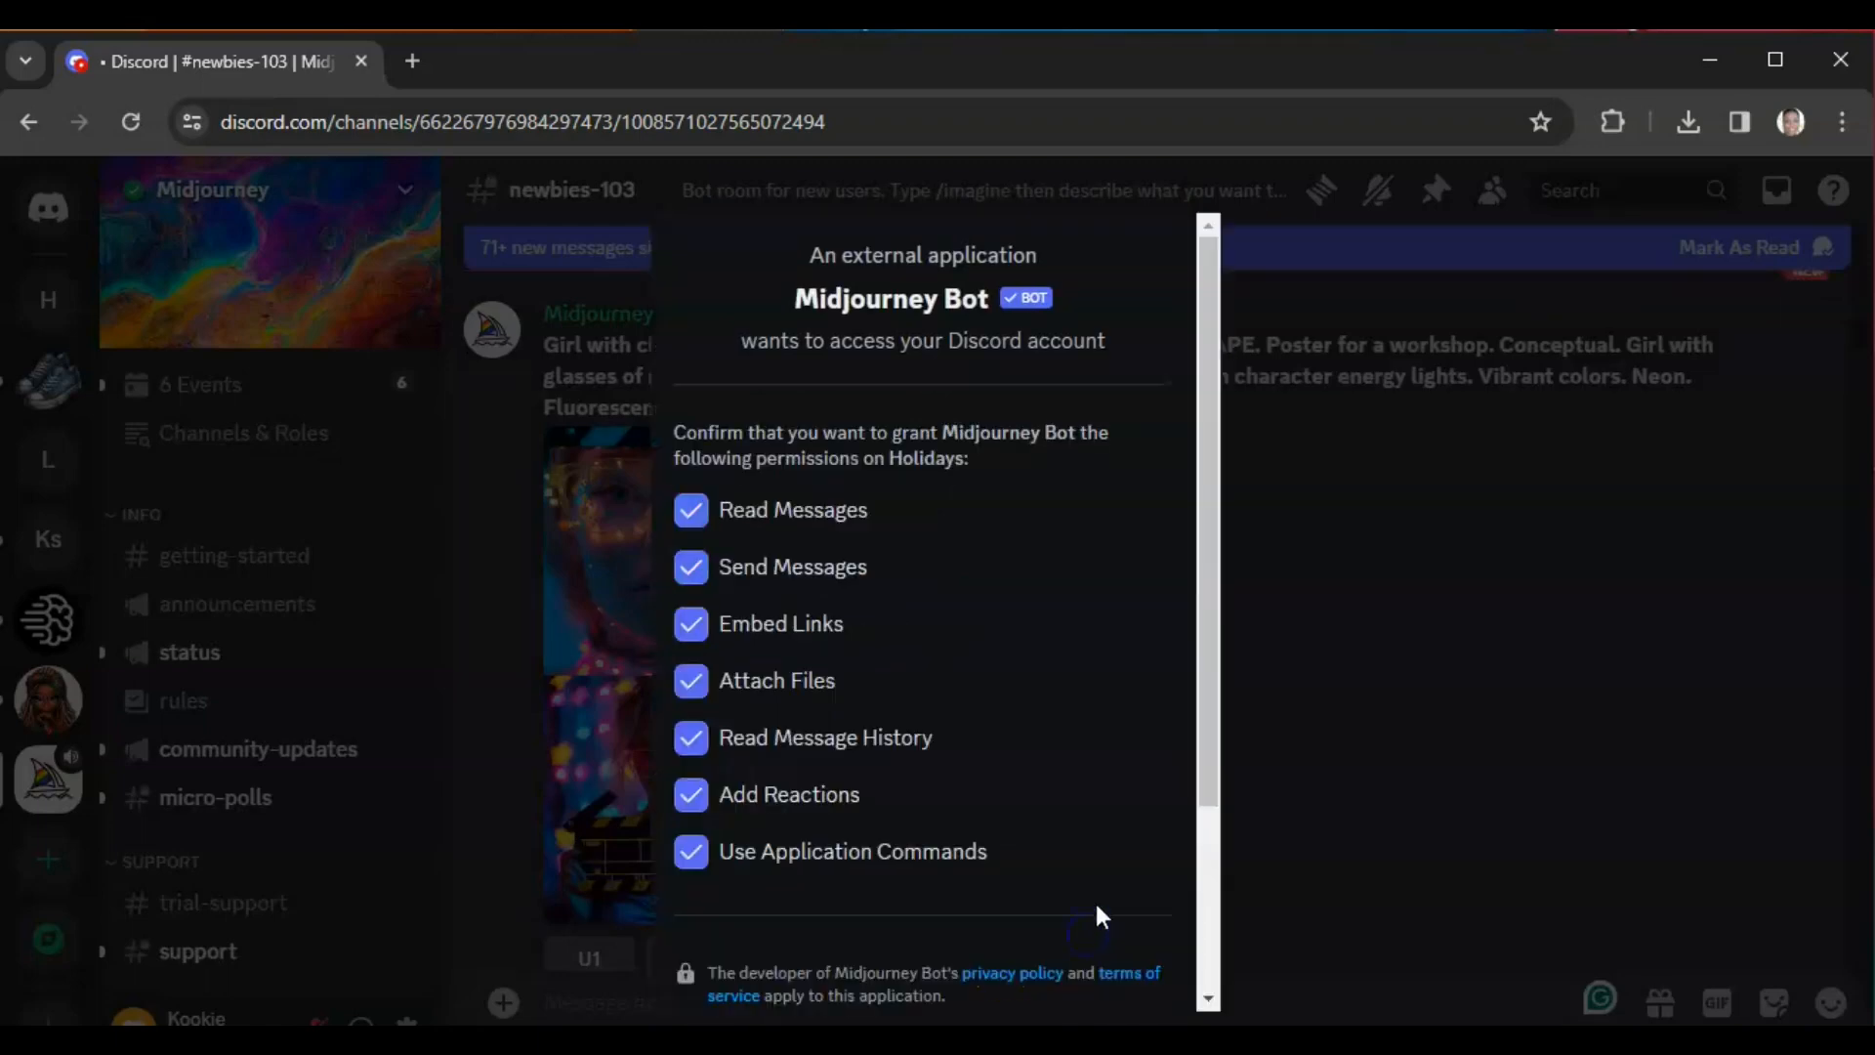
pyautogui.scroll(-3, 986, 823)
pyautogui.click(1097, 965)
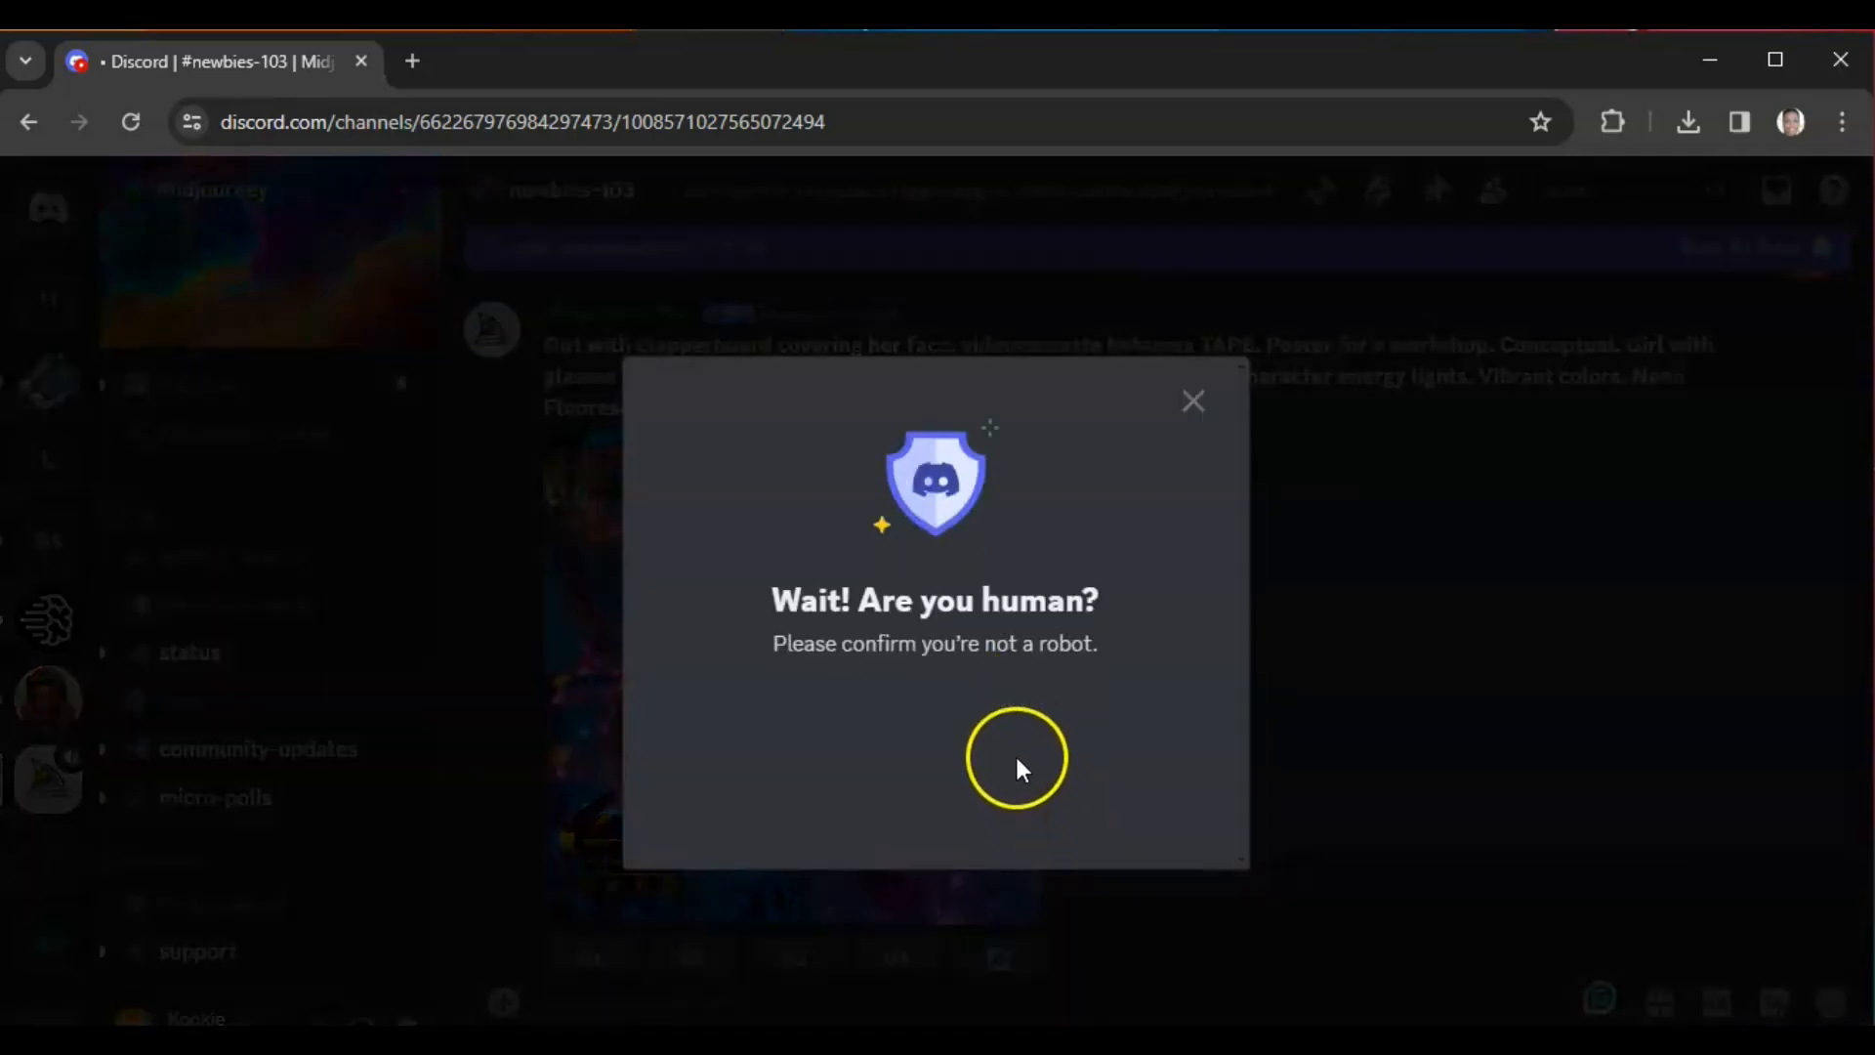
pyautogui.click(759, 747)
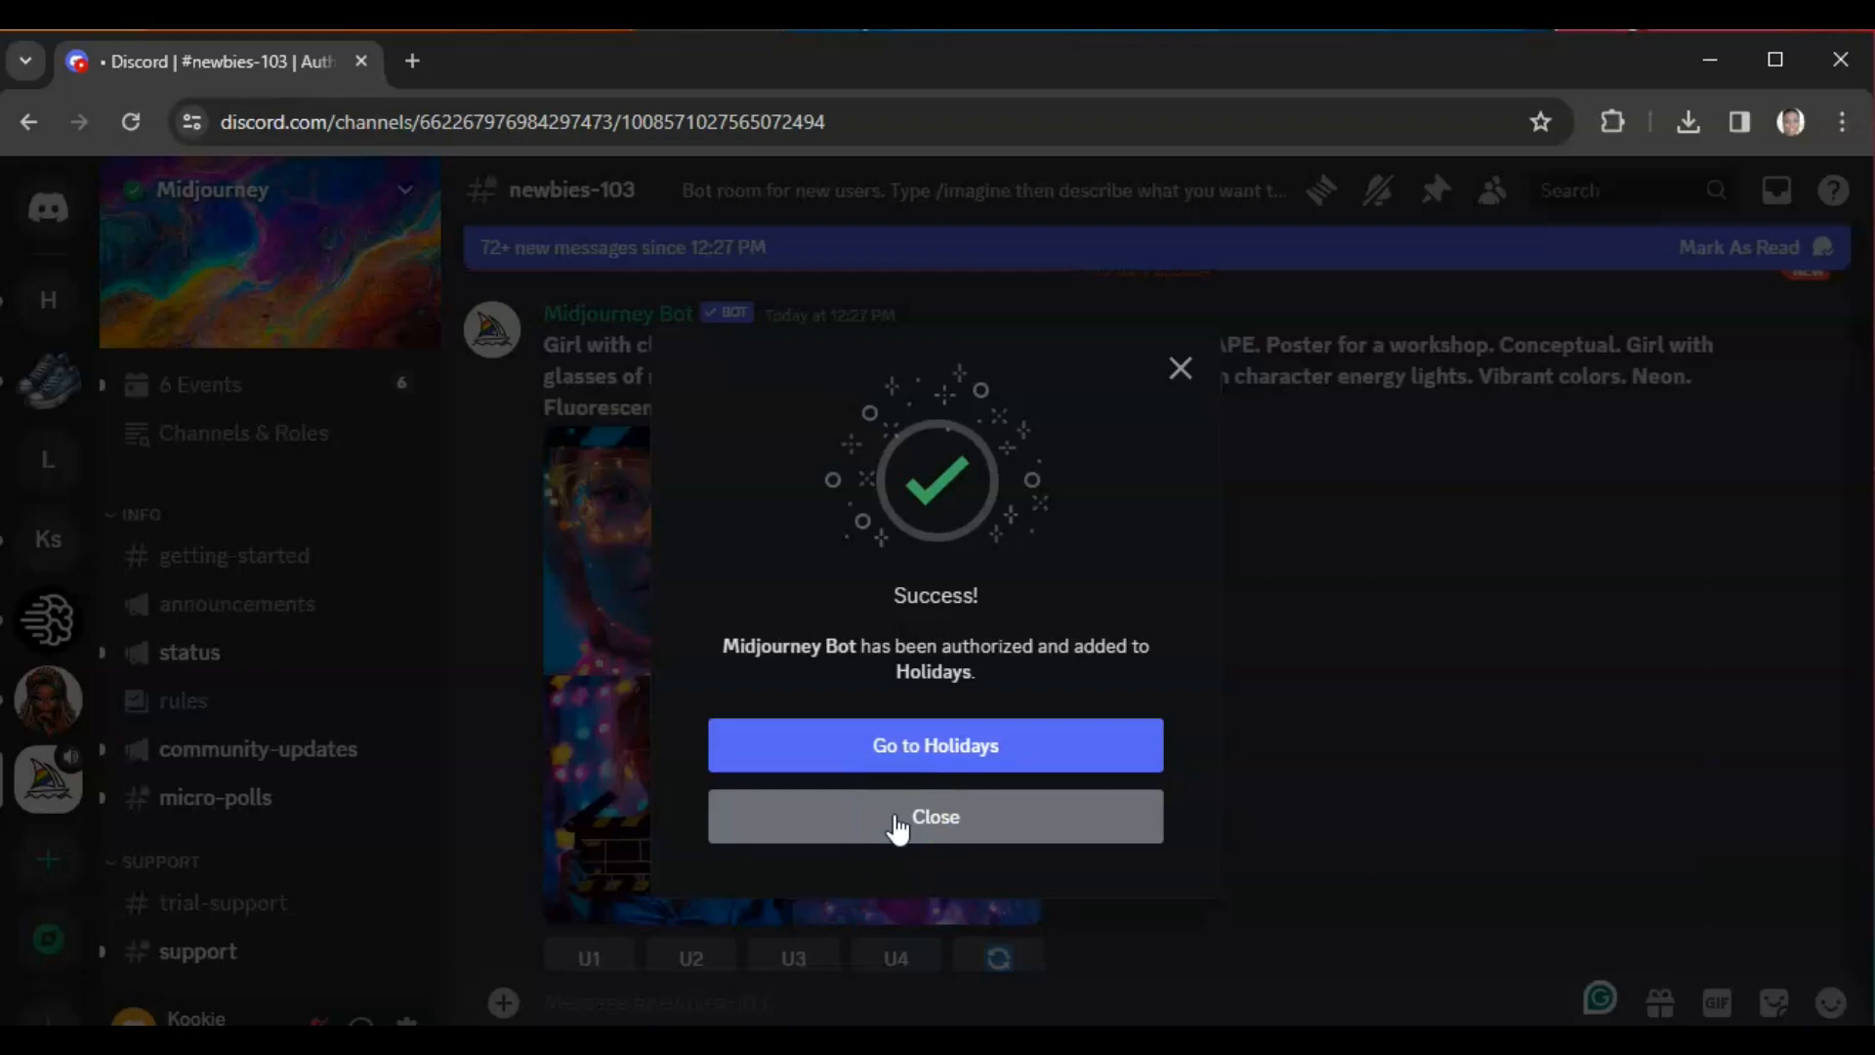
pyautogui.click(897, 826)
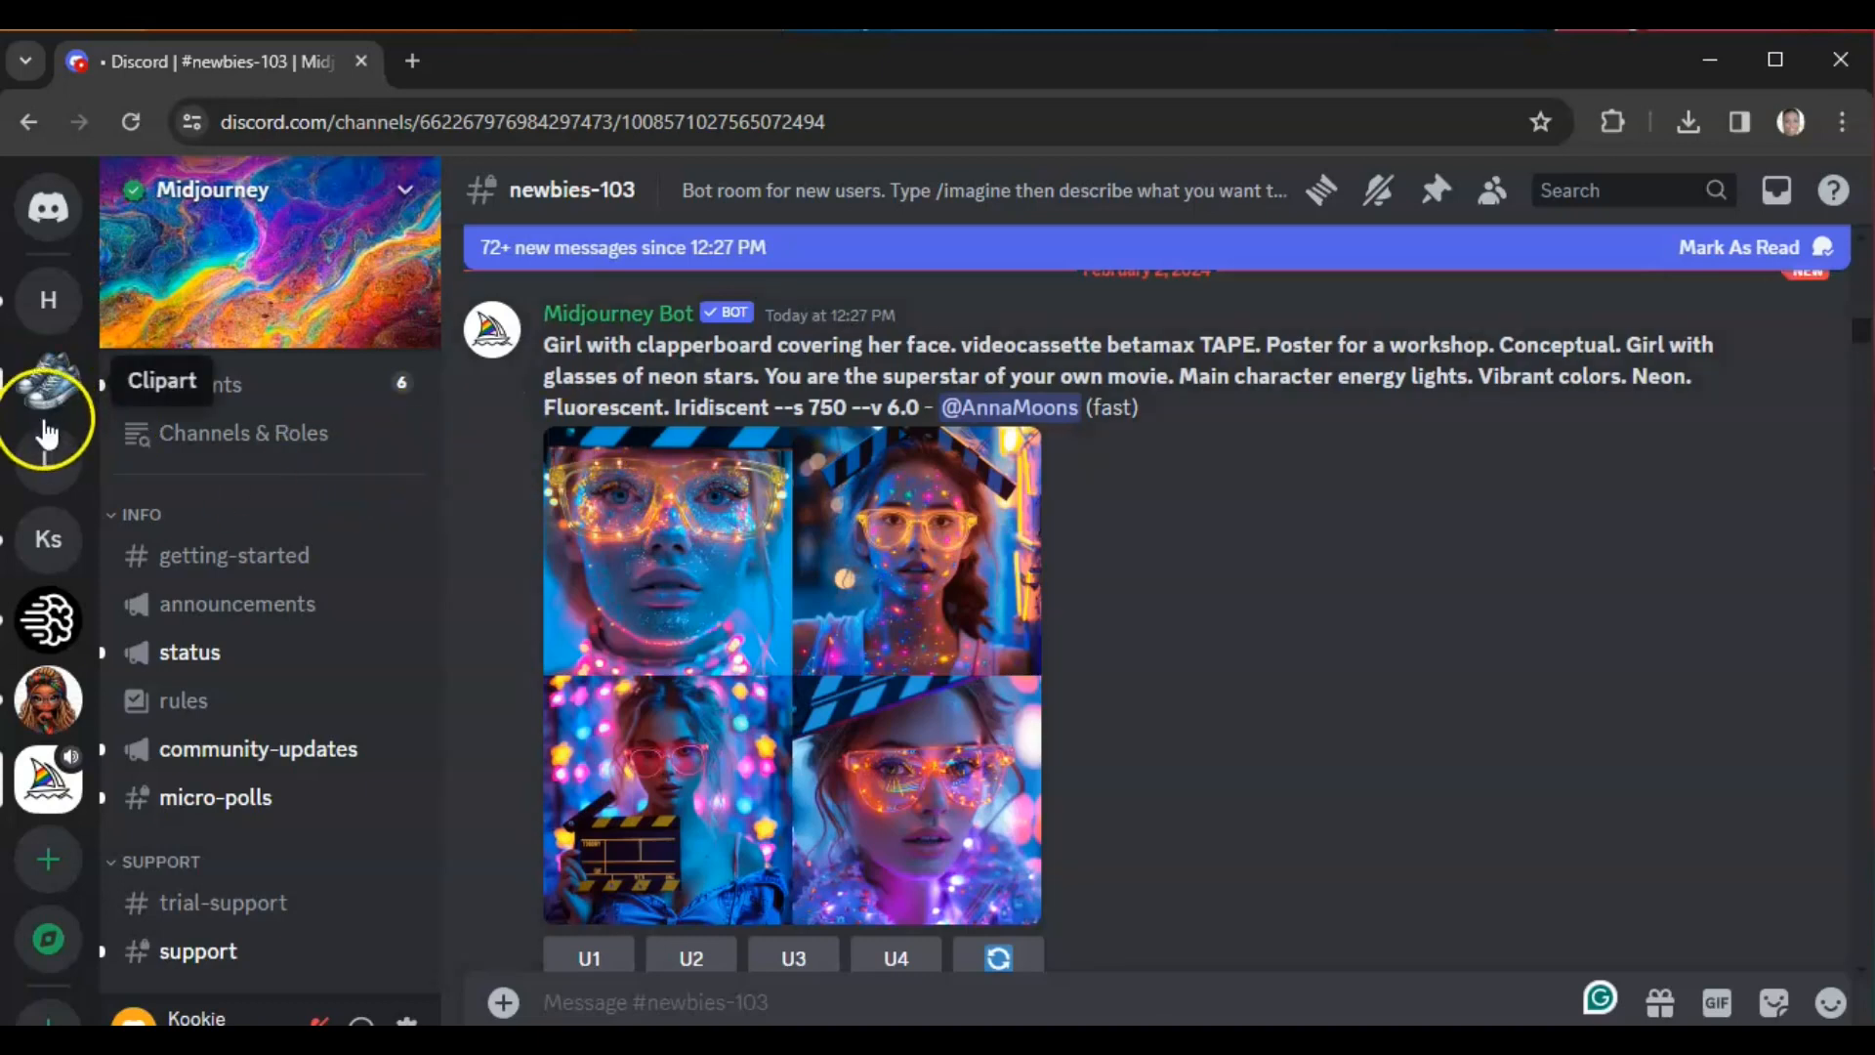
# - Look through the previously generated Midjourney images in the LeJanaroDesigns server's general channel
pyautogui.click(44, 467)
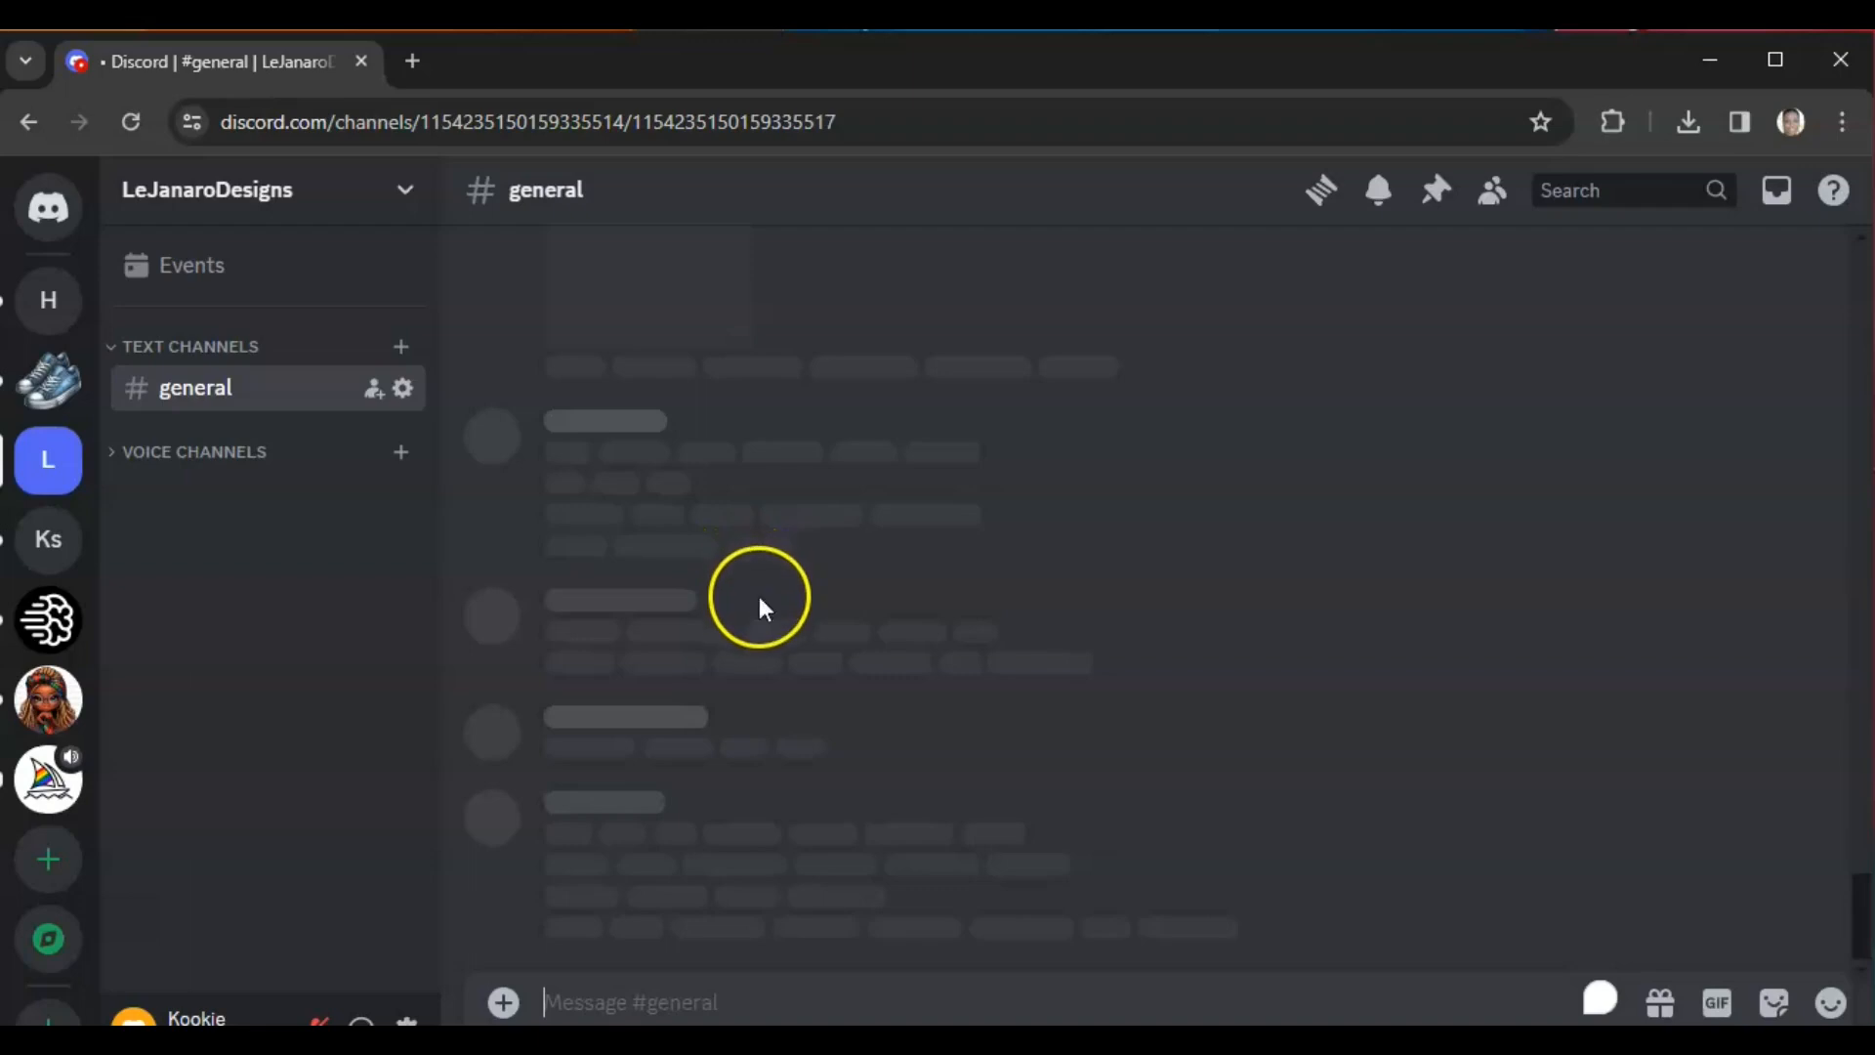
pyautogui.scroll(5, 1076, 677)
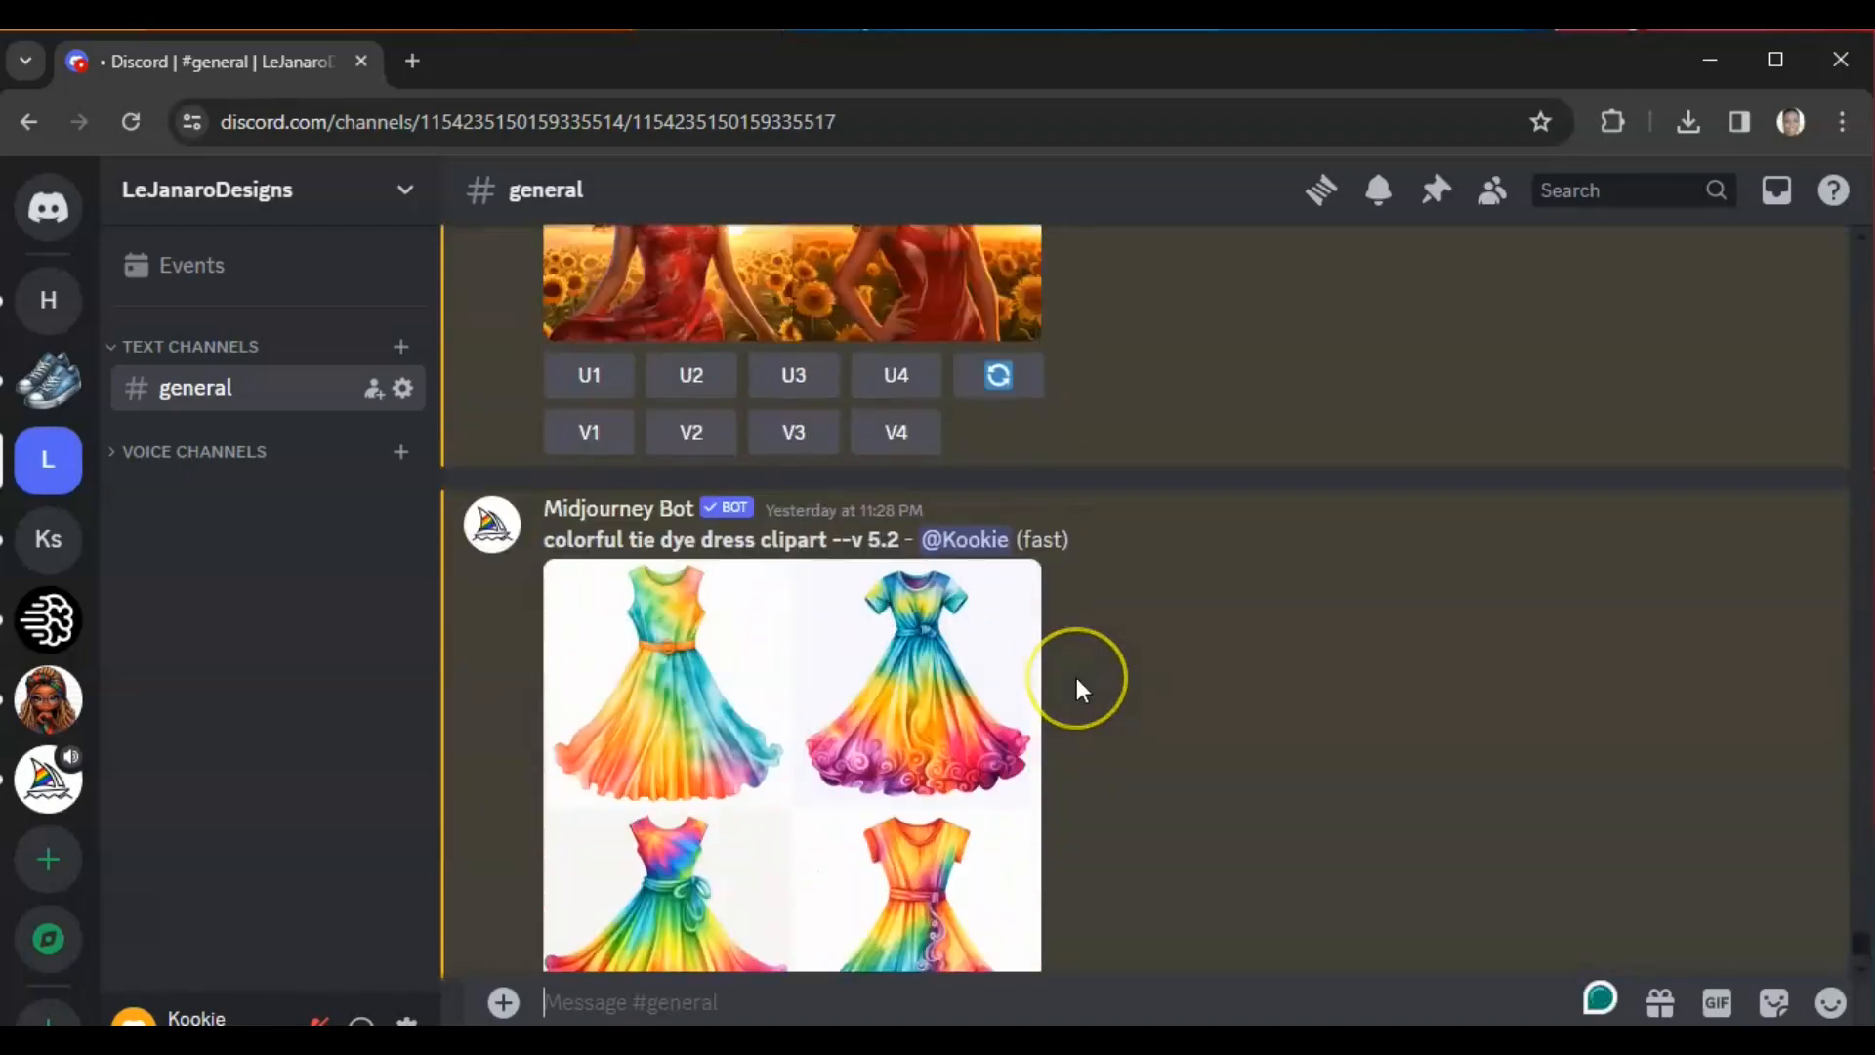
pyautogui.scroll(10, 1078, 680)
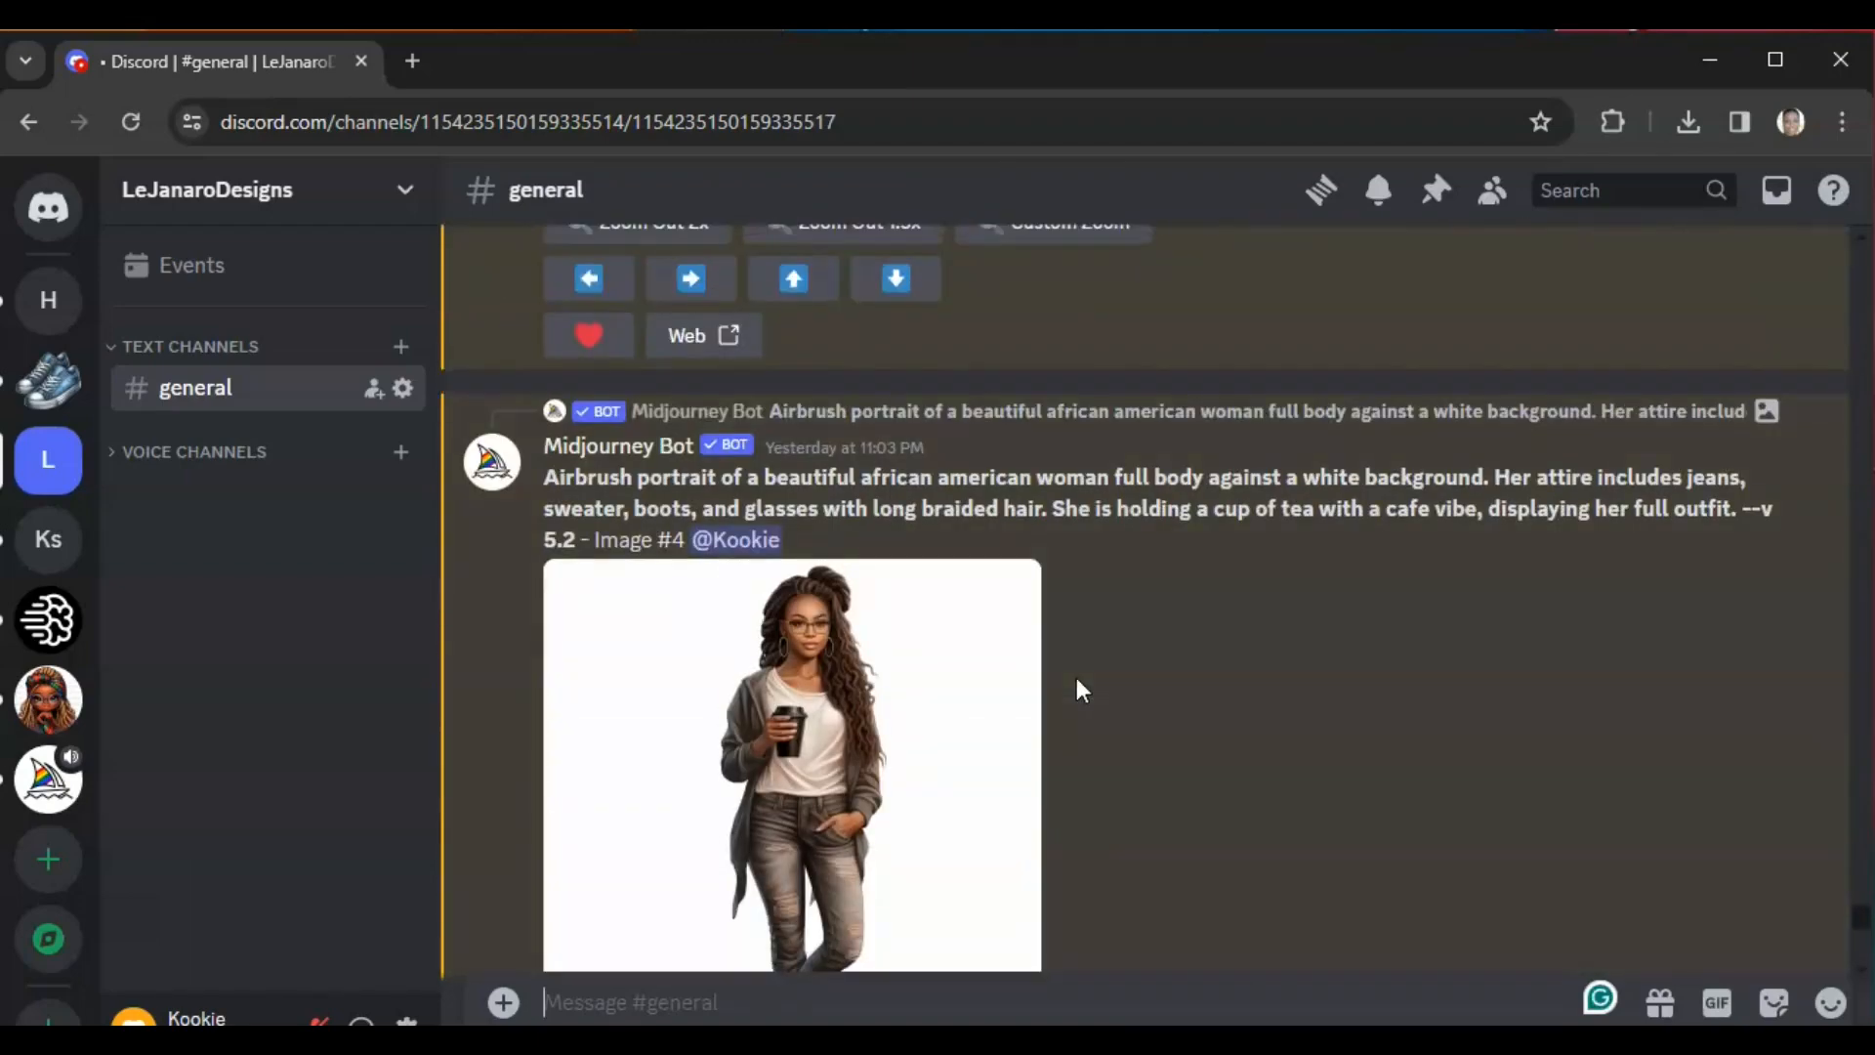
pyautogui.scroll(-10, 1077, 684)
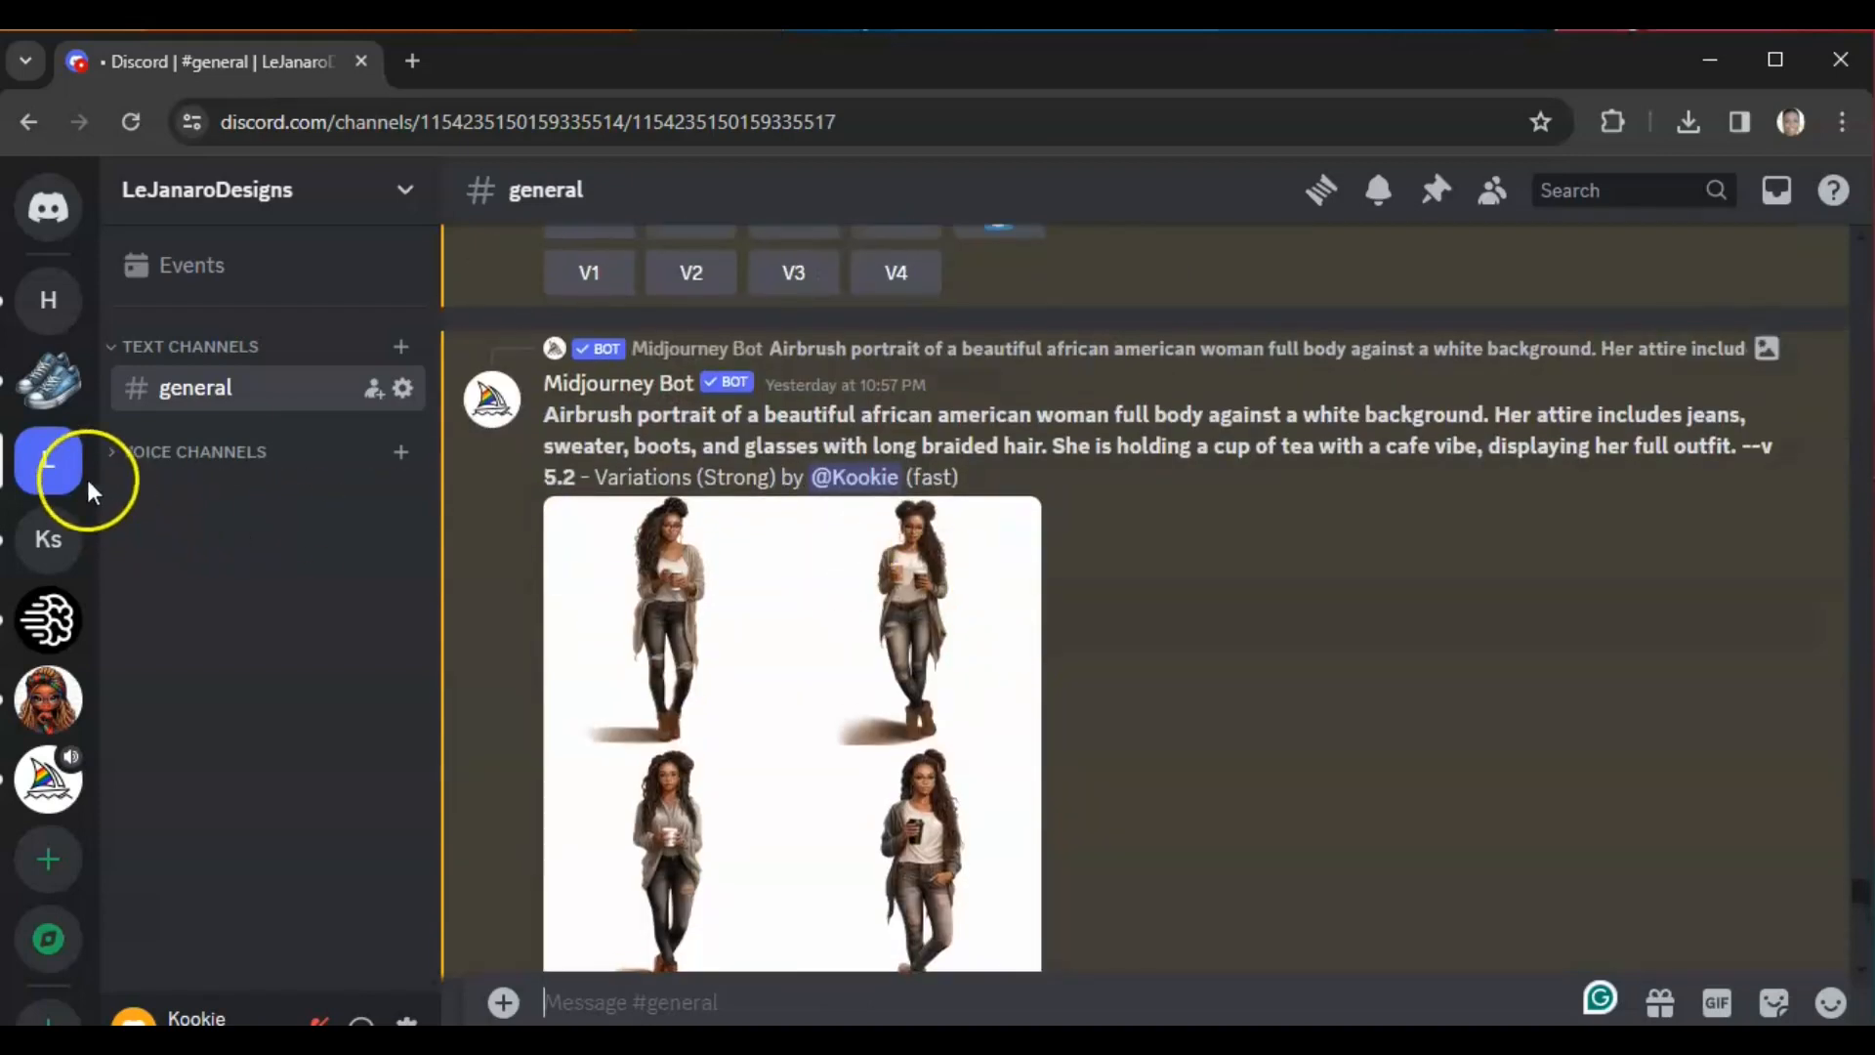
# - Try to generate images in the Clipart server's general channel using /imagine with the prompt "tie dye sneakers clipart"
pyautogui.click(47, 391)
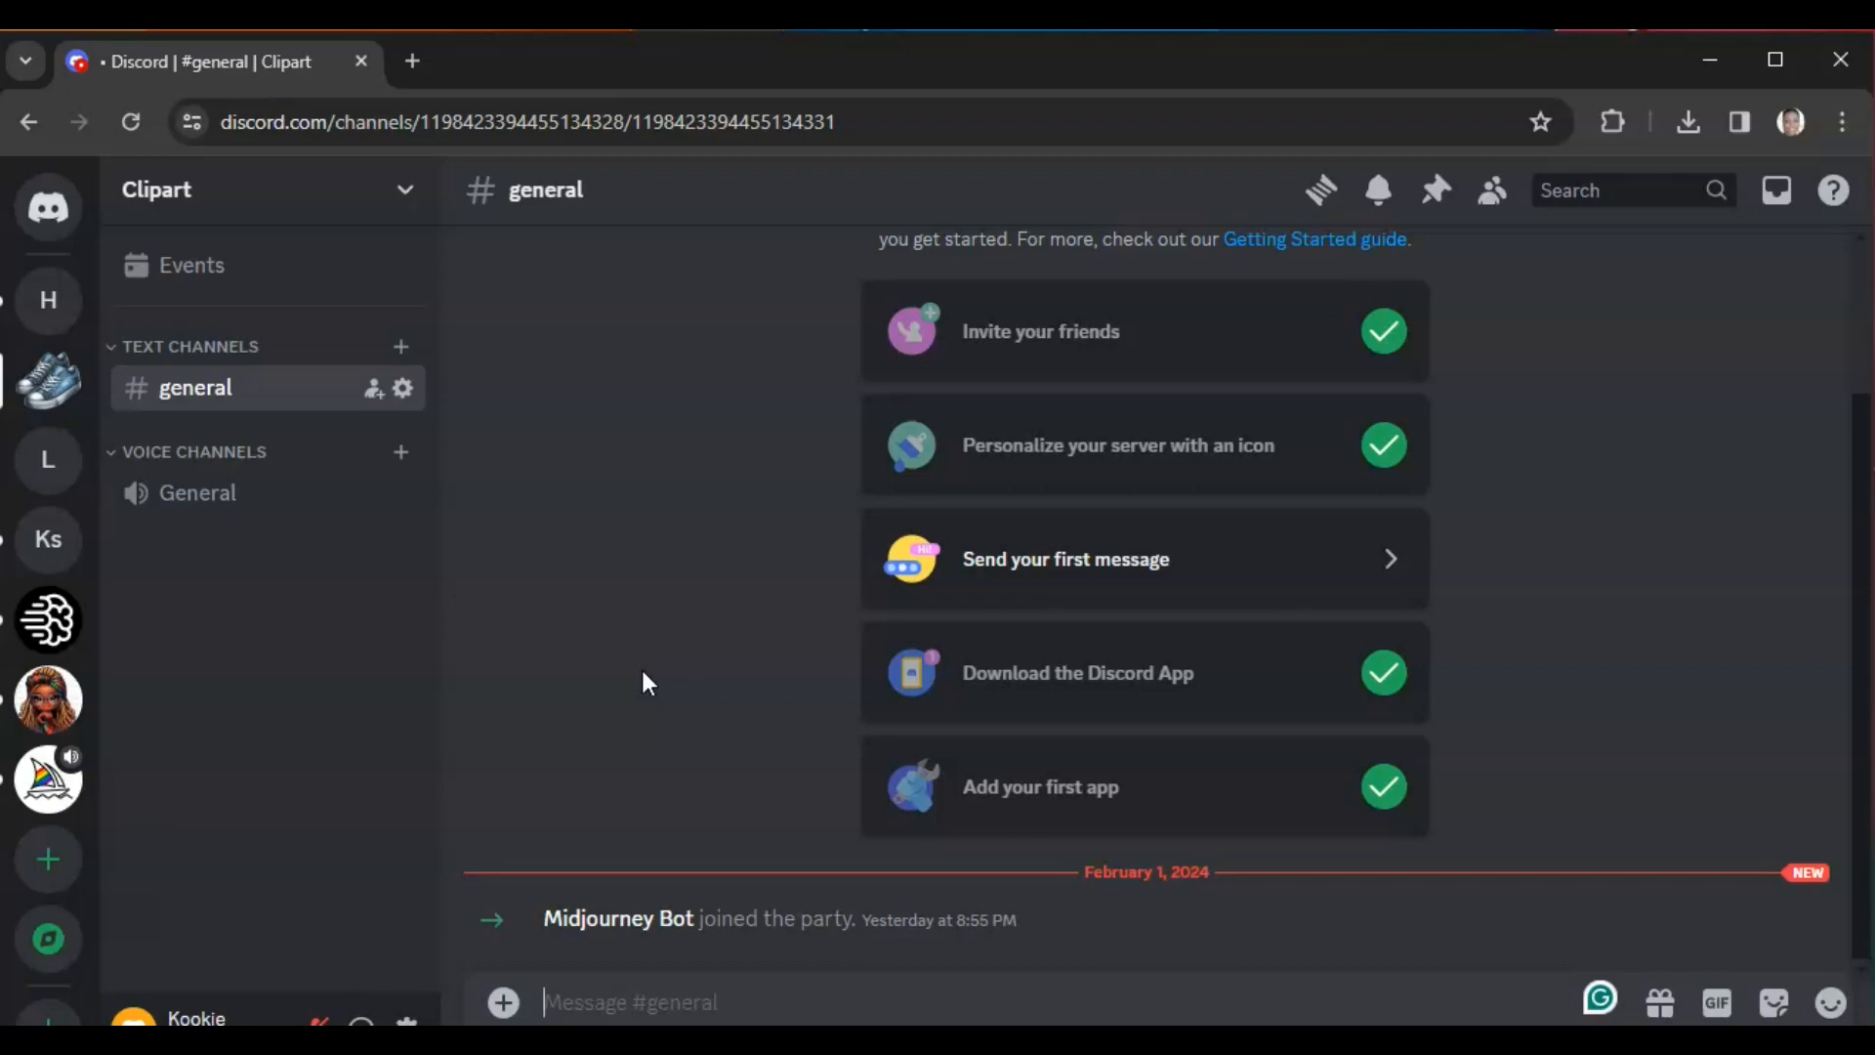
pyautogui.write('/')
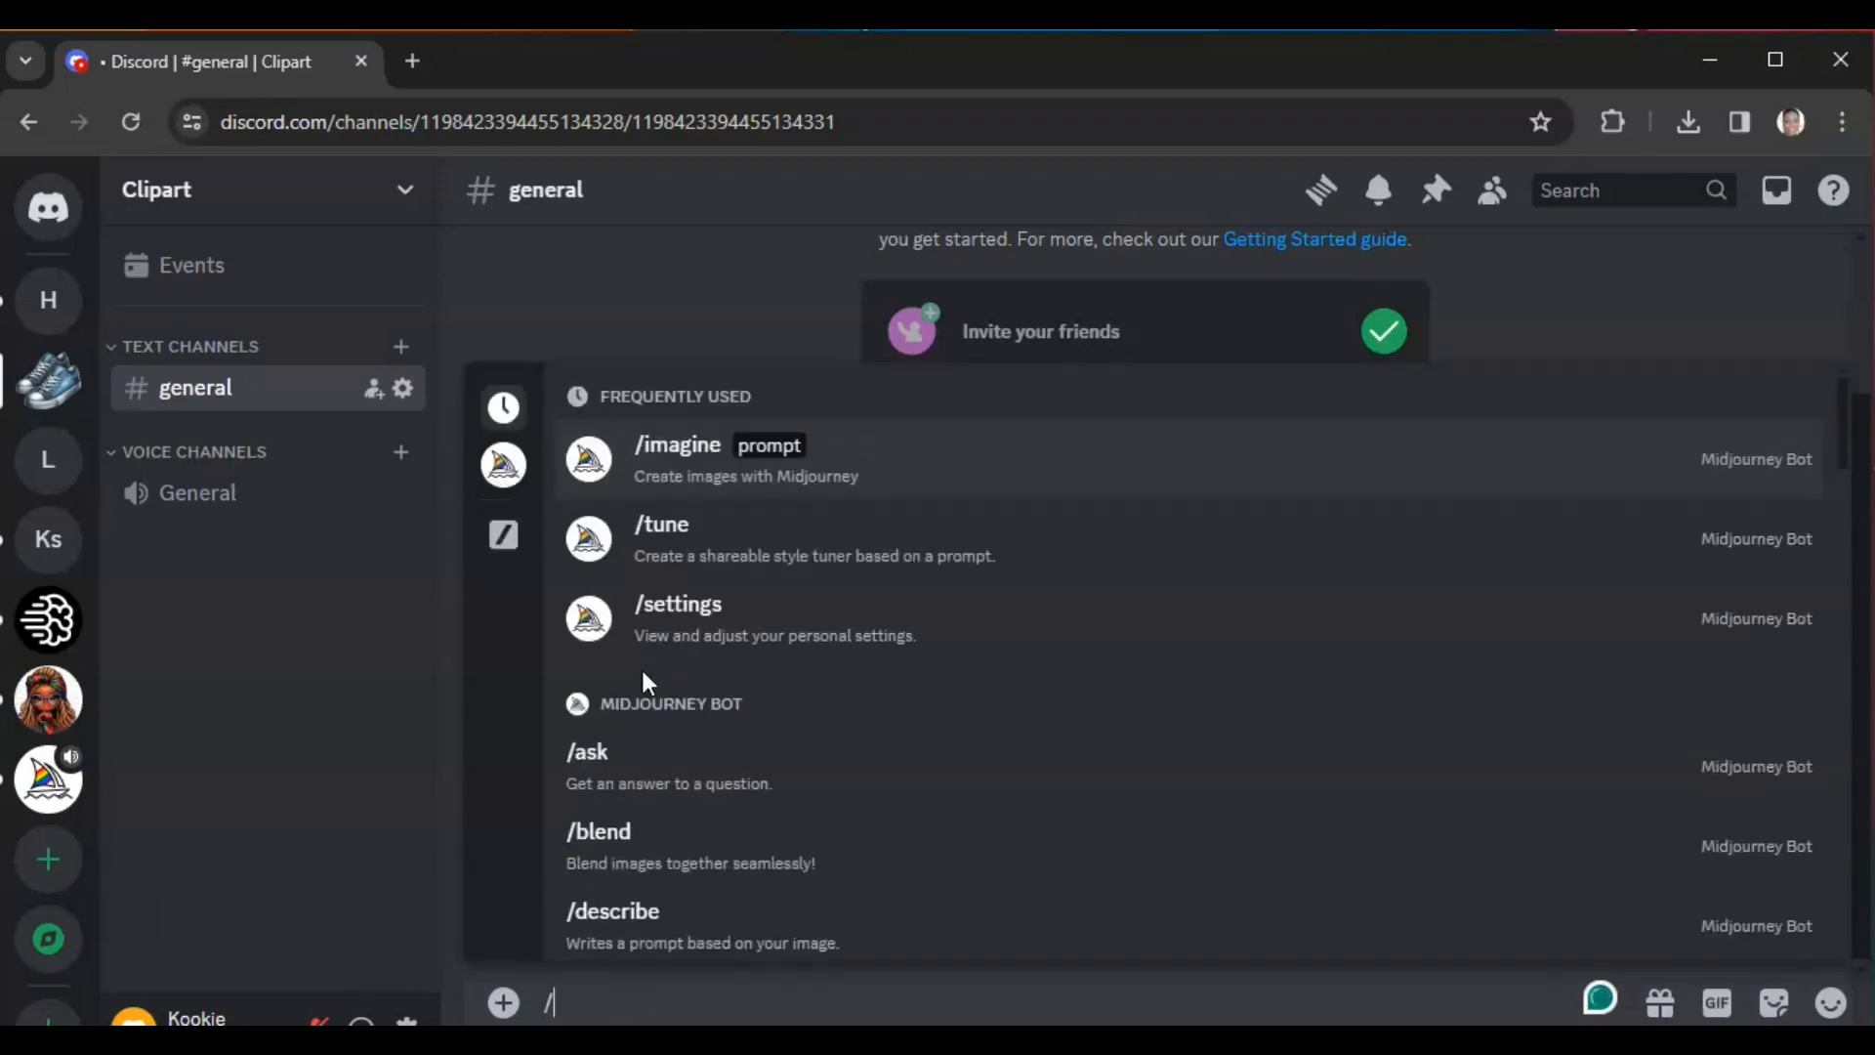
pyautogui.write('imagine')
pyautogui.click(581, 926)
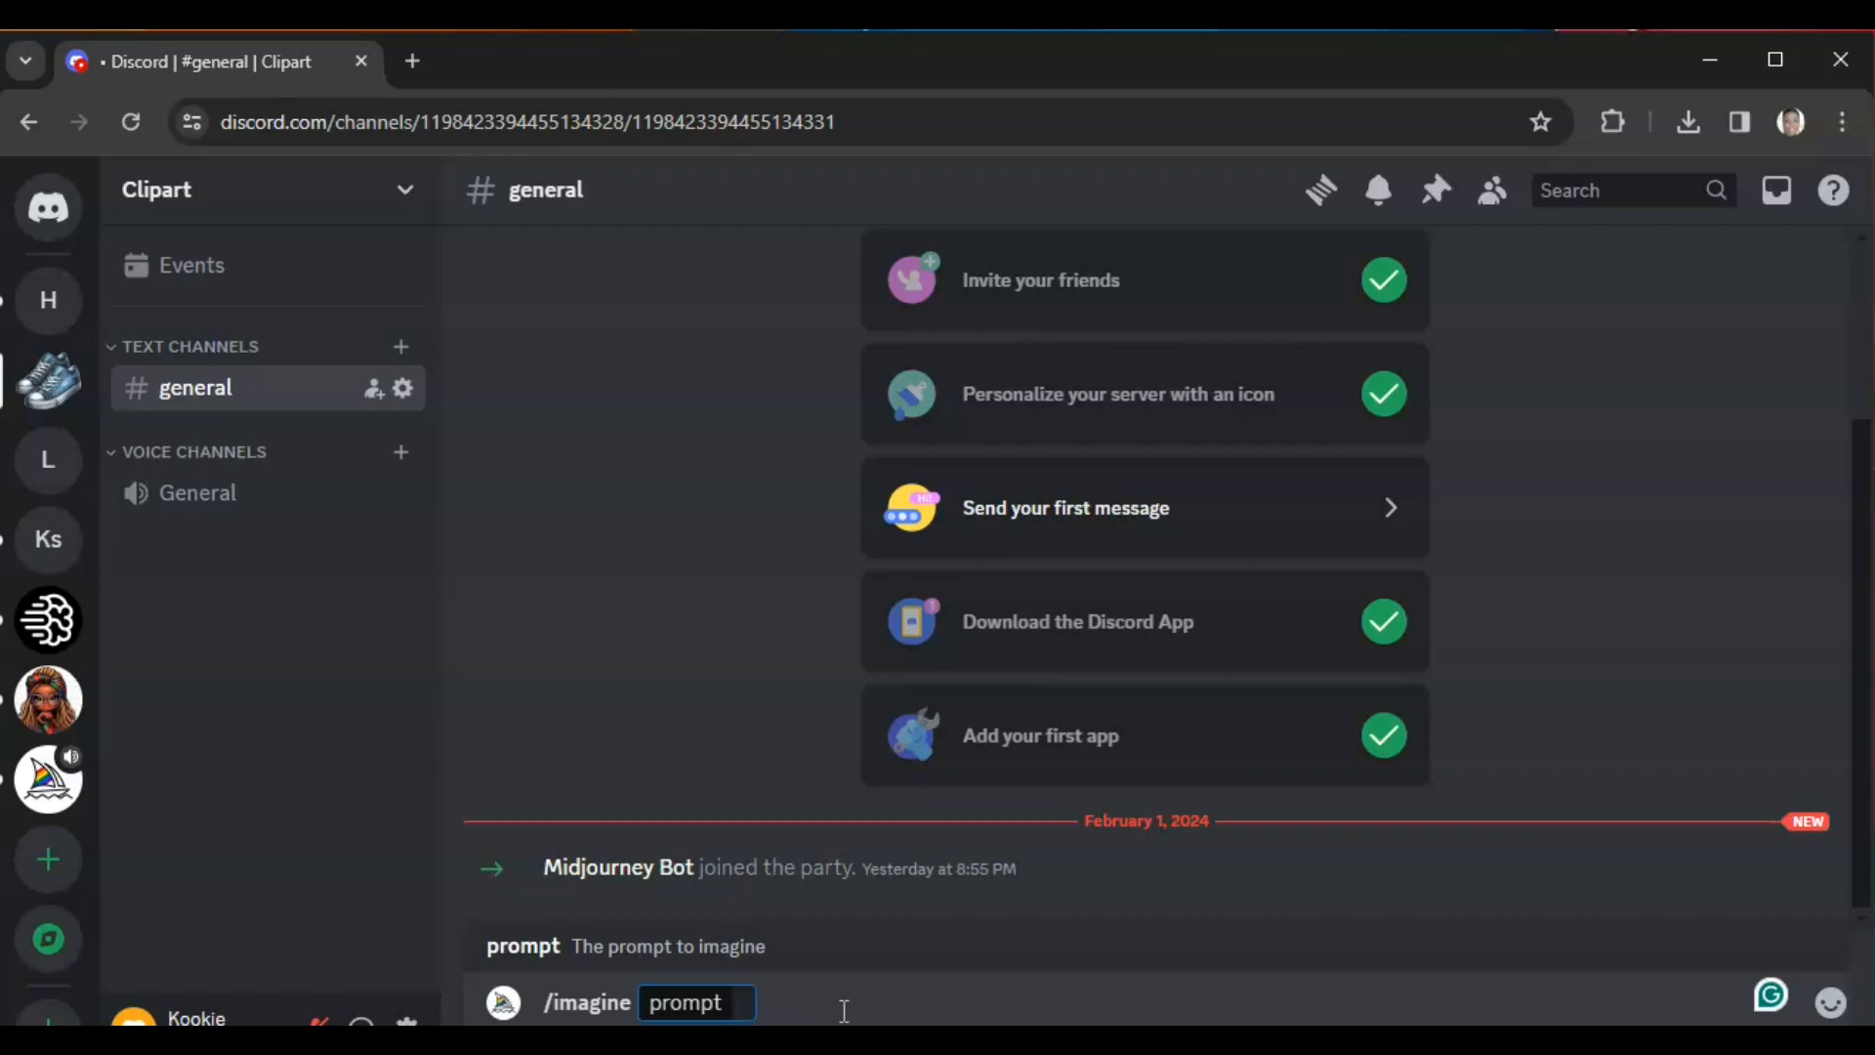
pyautogui.write('tie d')
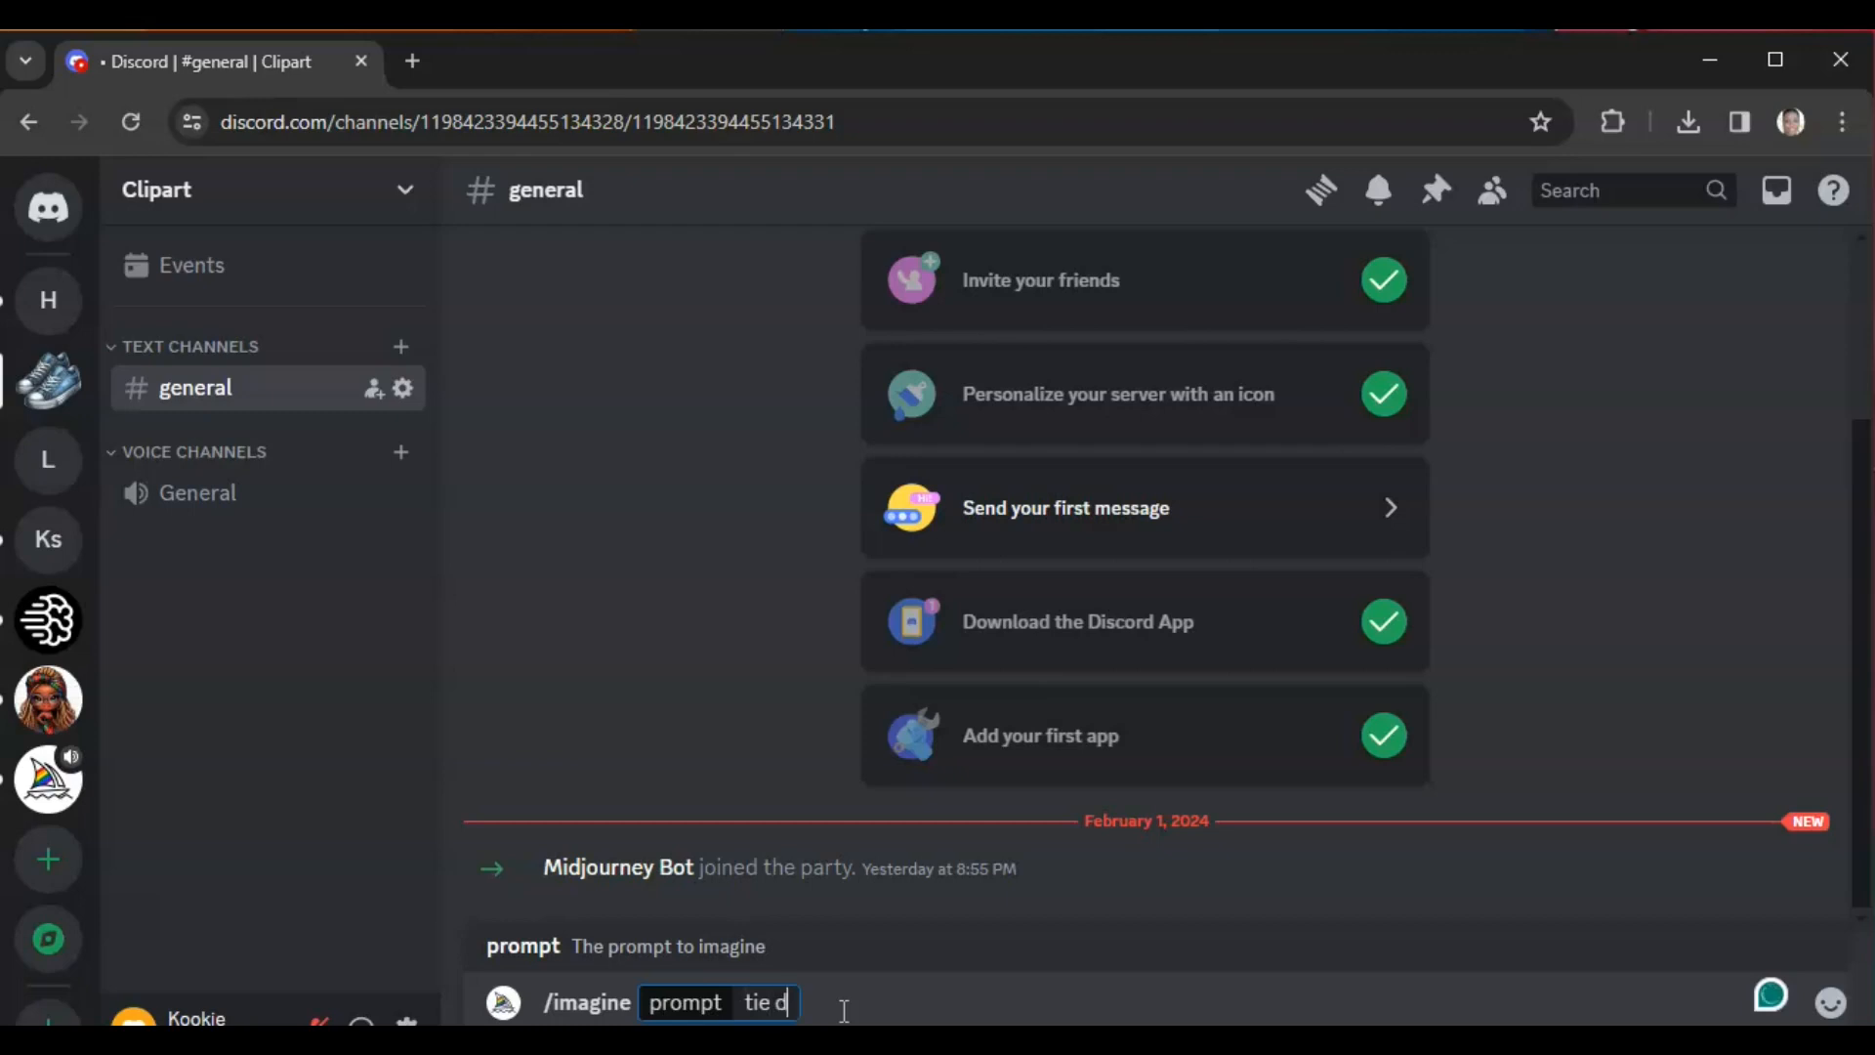
pyautogui.write('ye s')
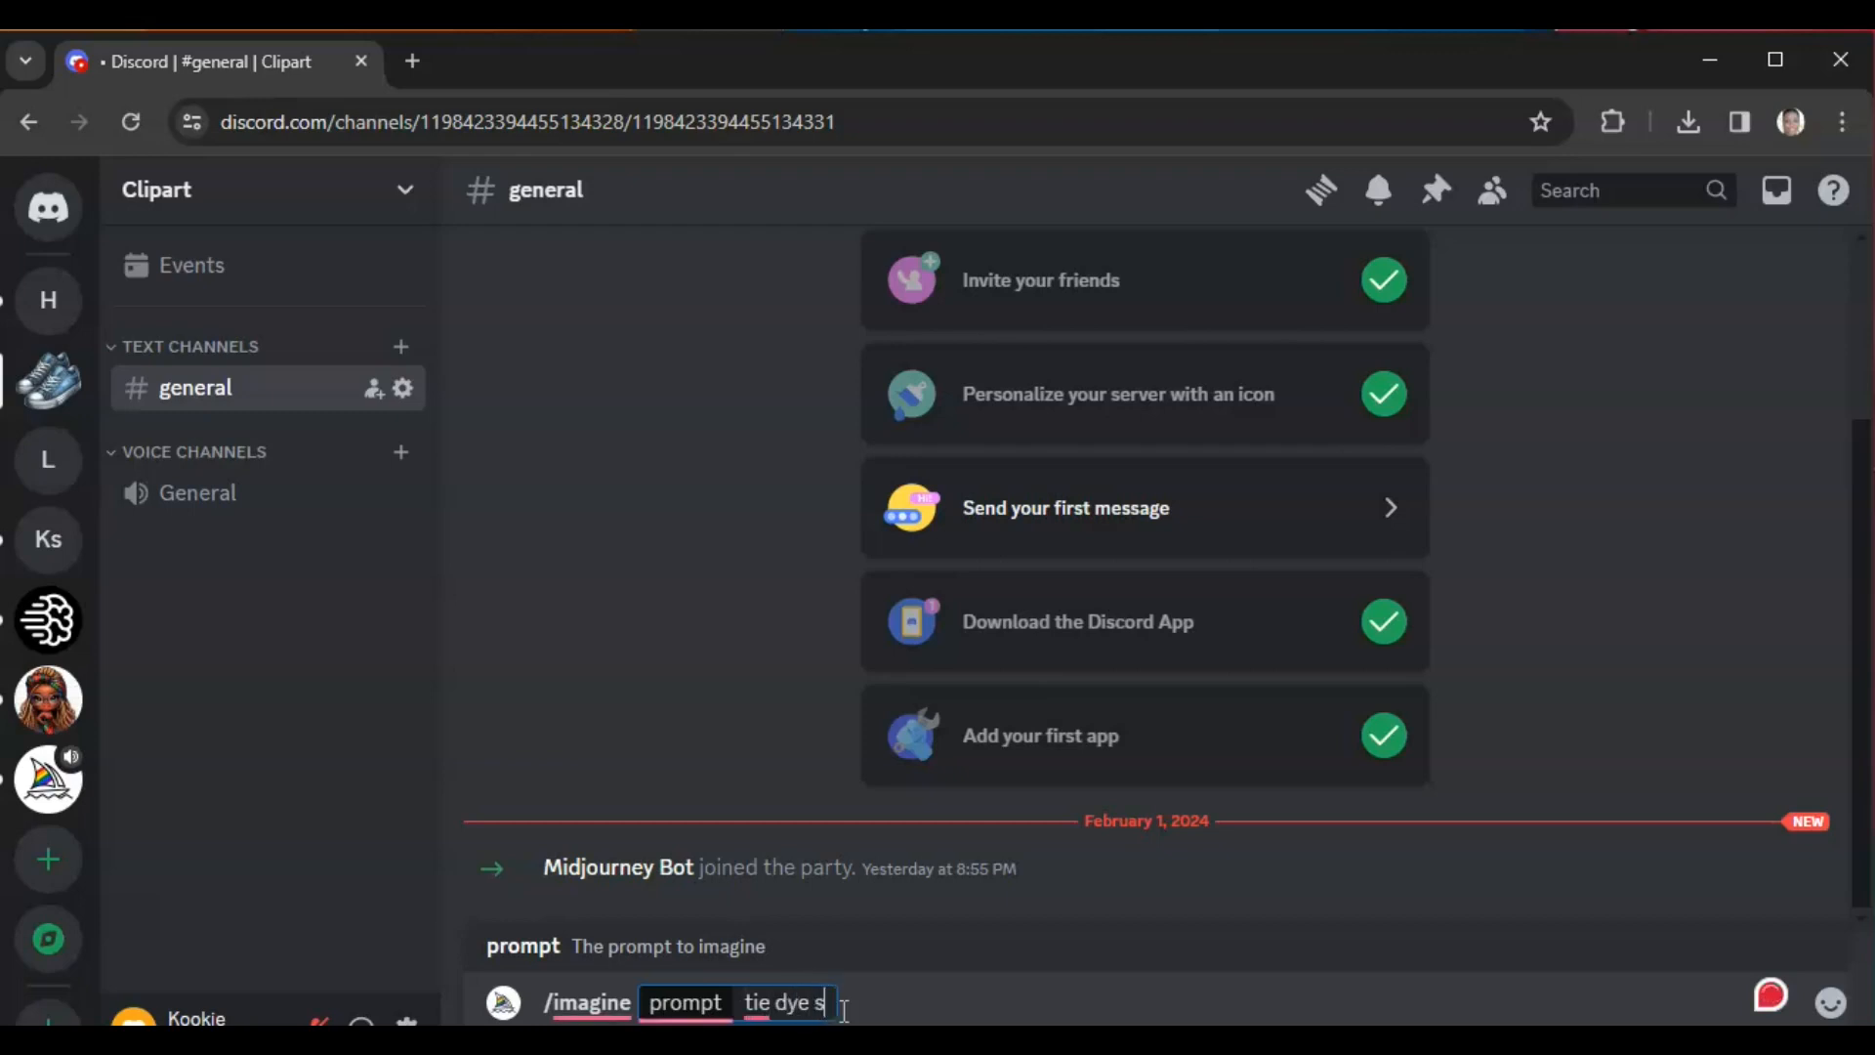
pyautogui.write('neakers clipart')
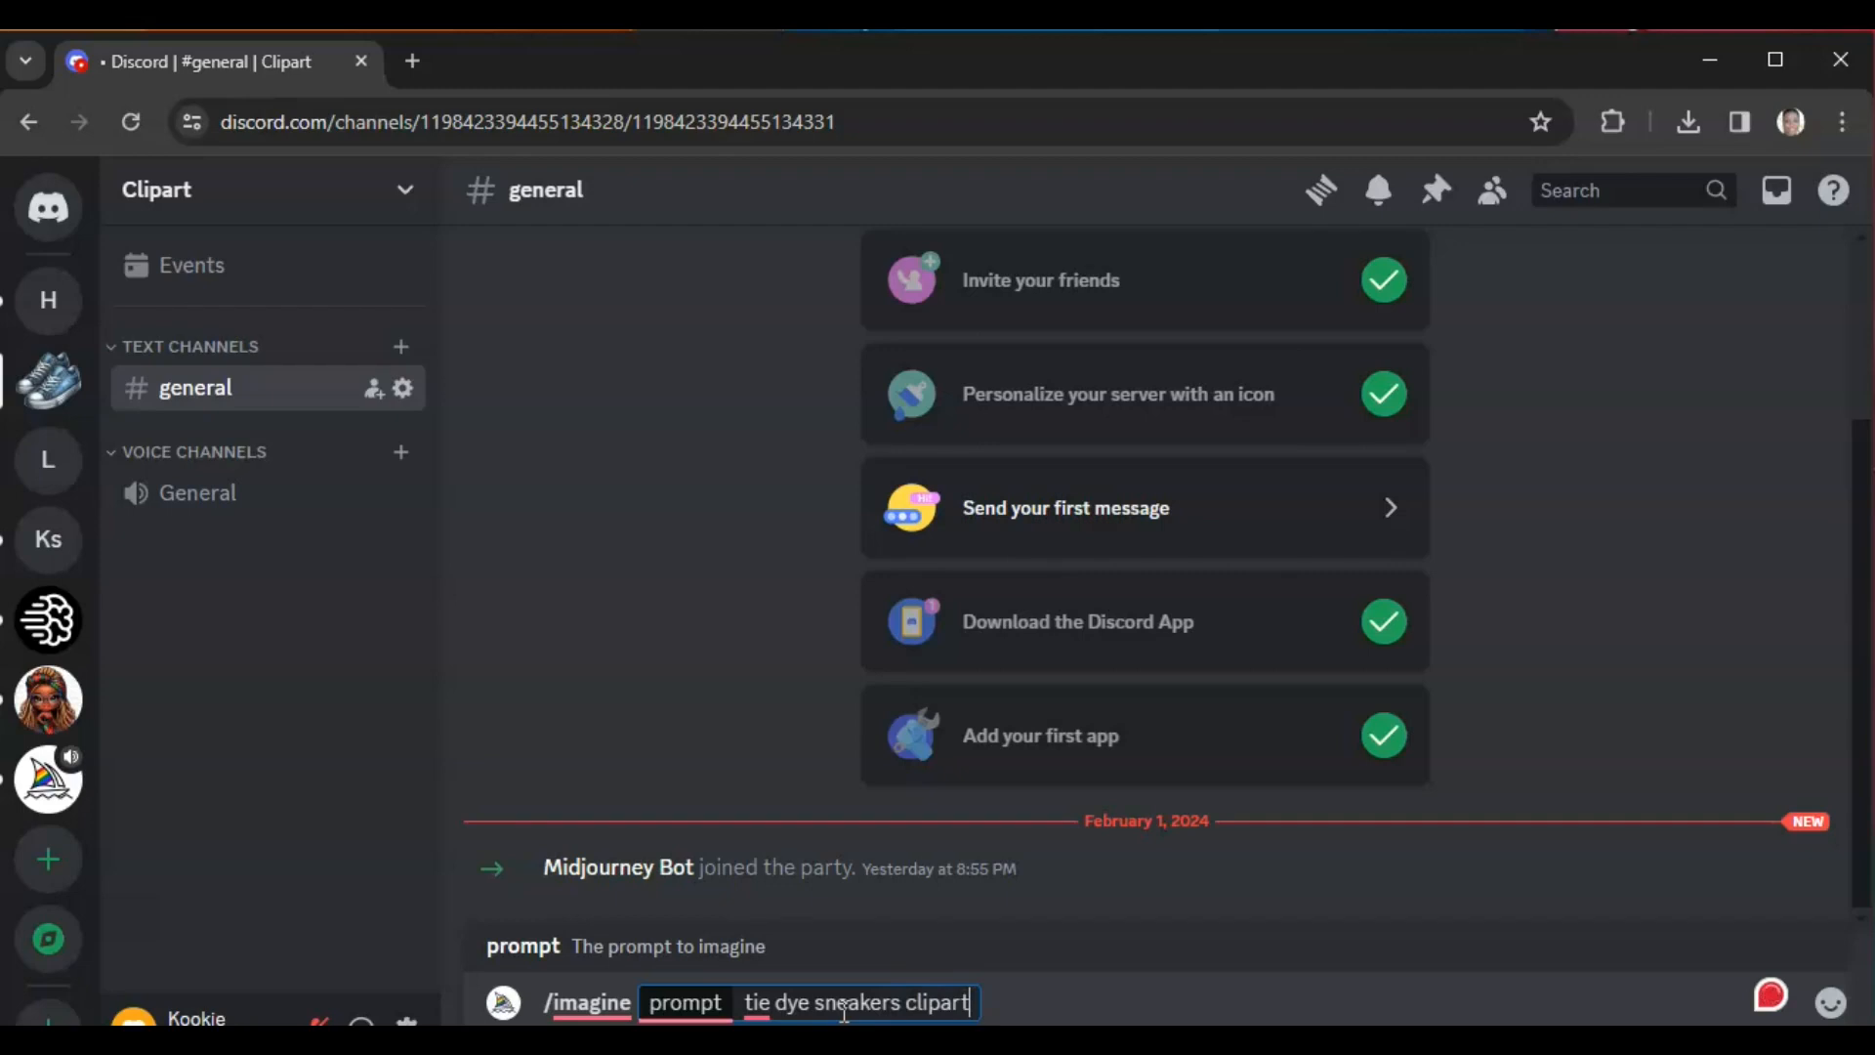
pyautogui.press('Return')
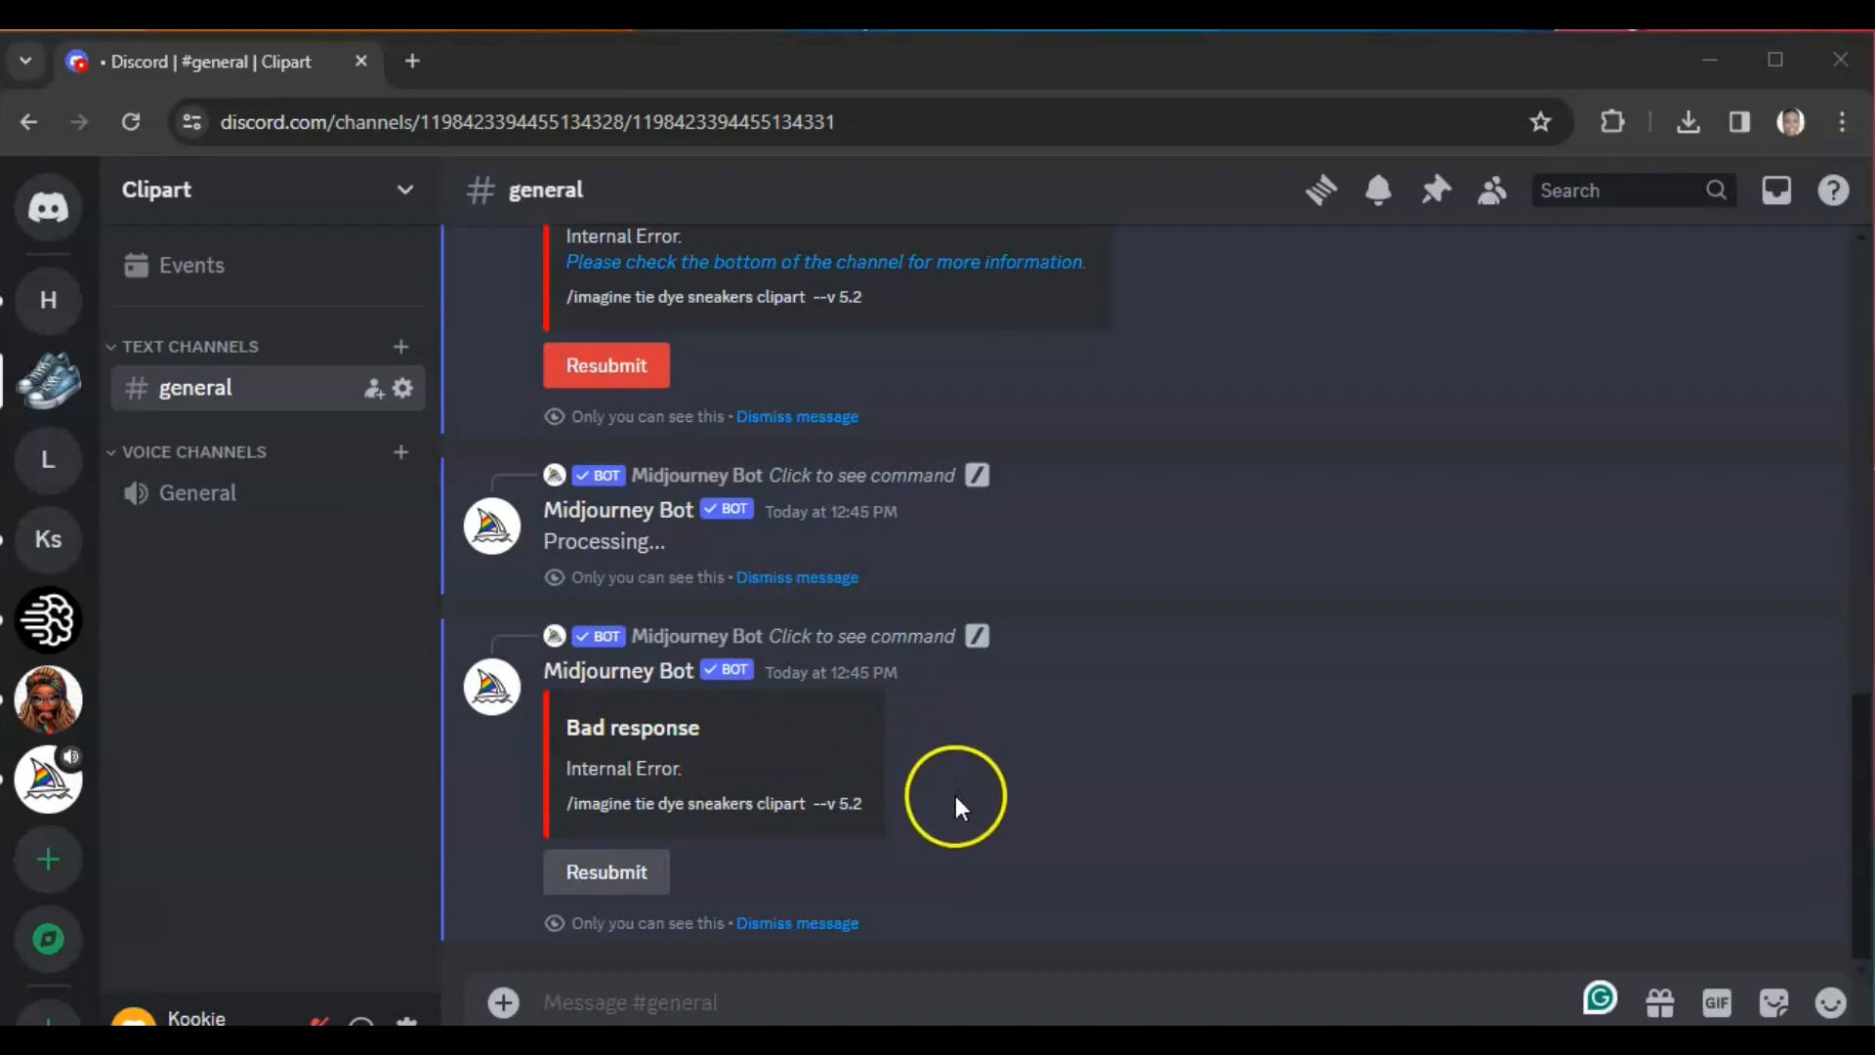
# - Try another /imagine request in the Clipart server with the prompt "colorful tie dye sneakers clipart"
pyautogui.click(794, 1000)
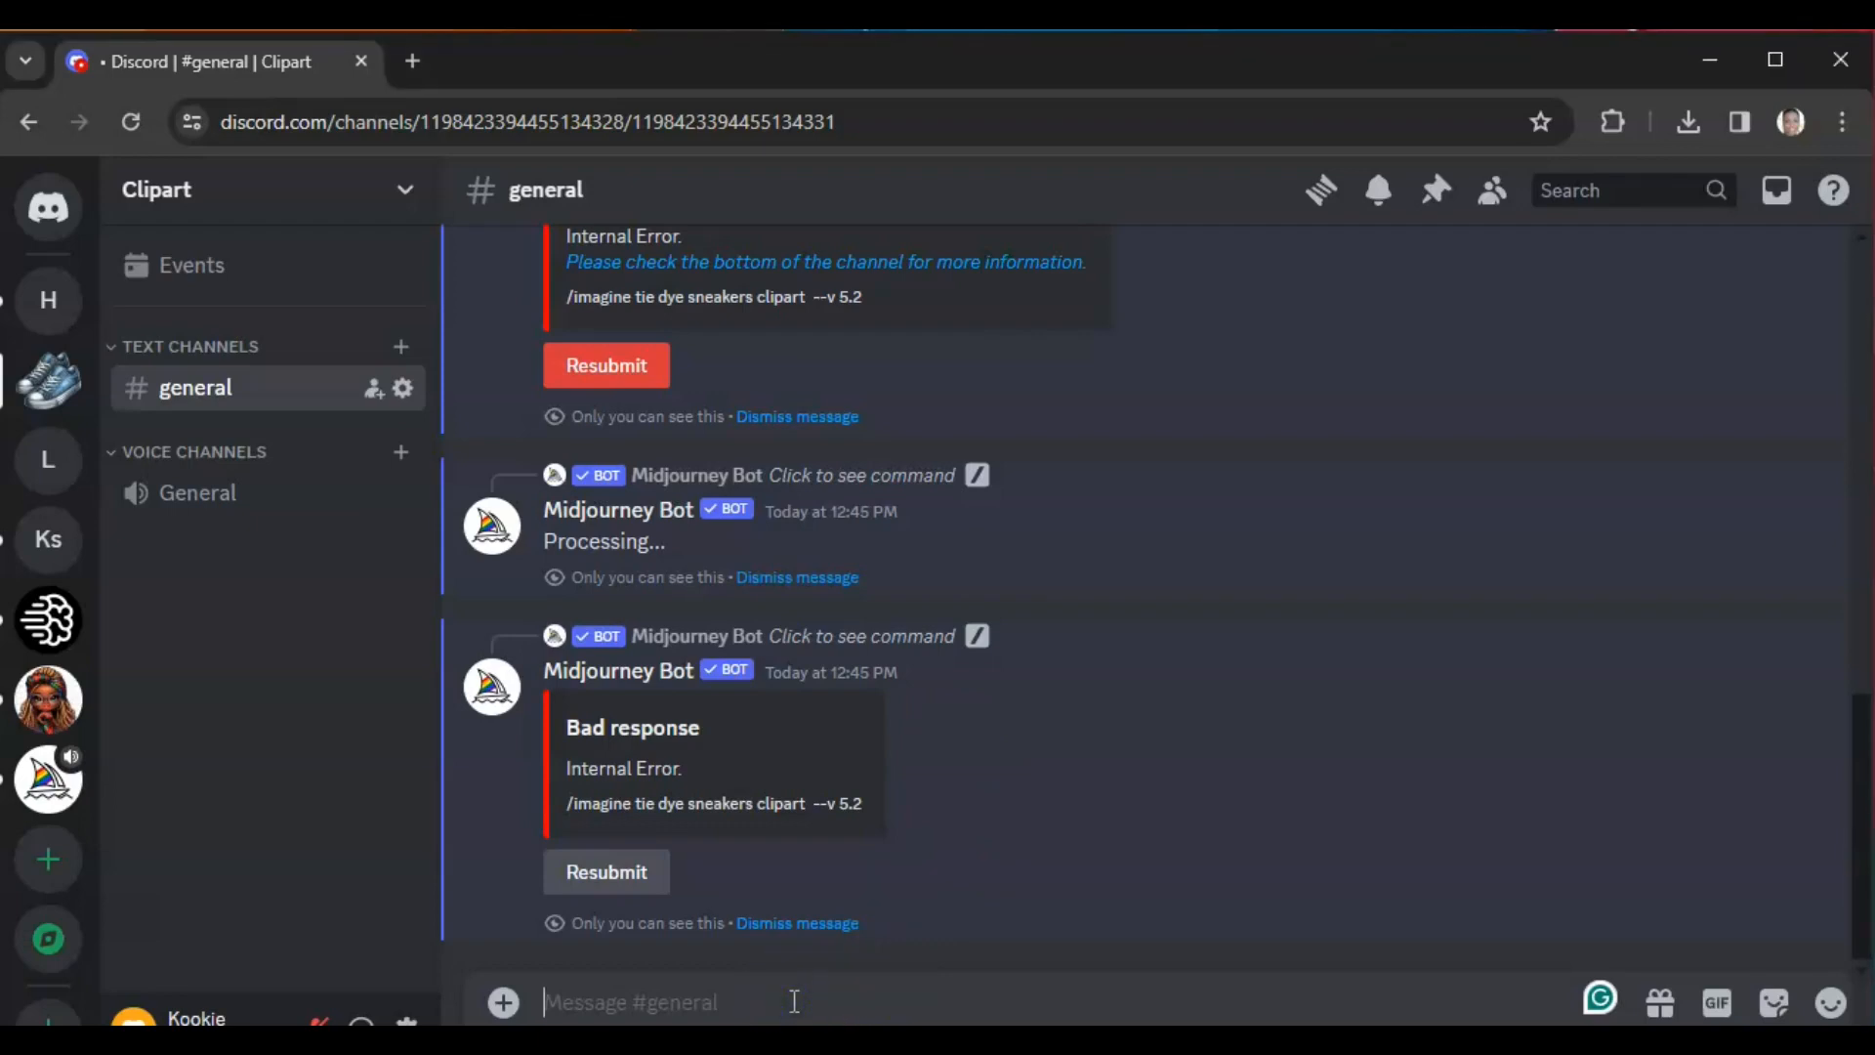
pyautogui.write('/ima')
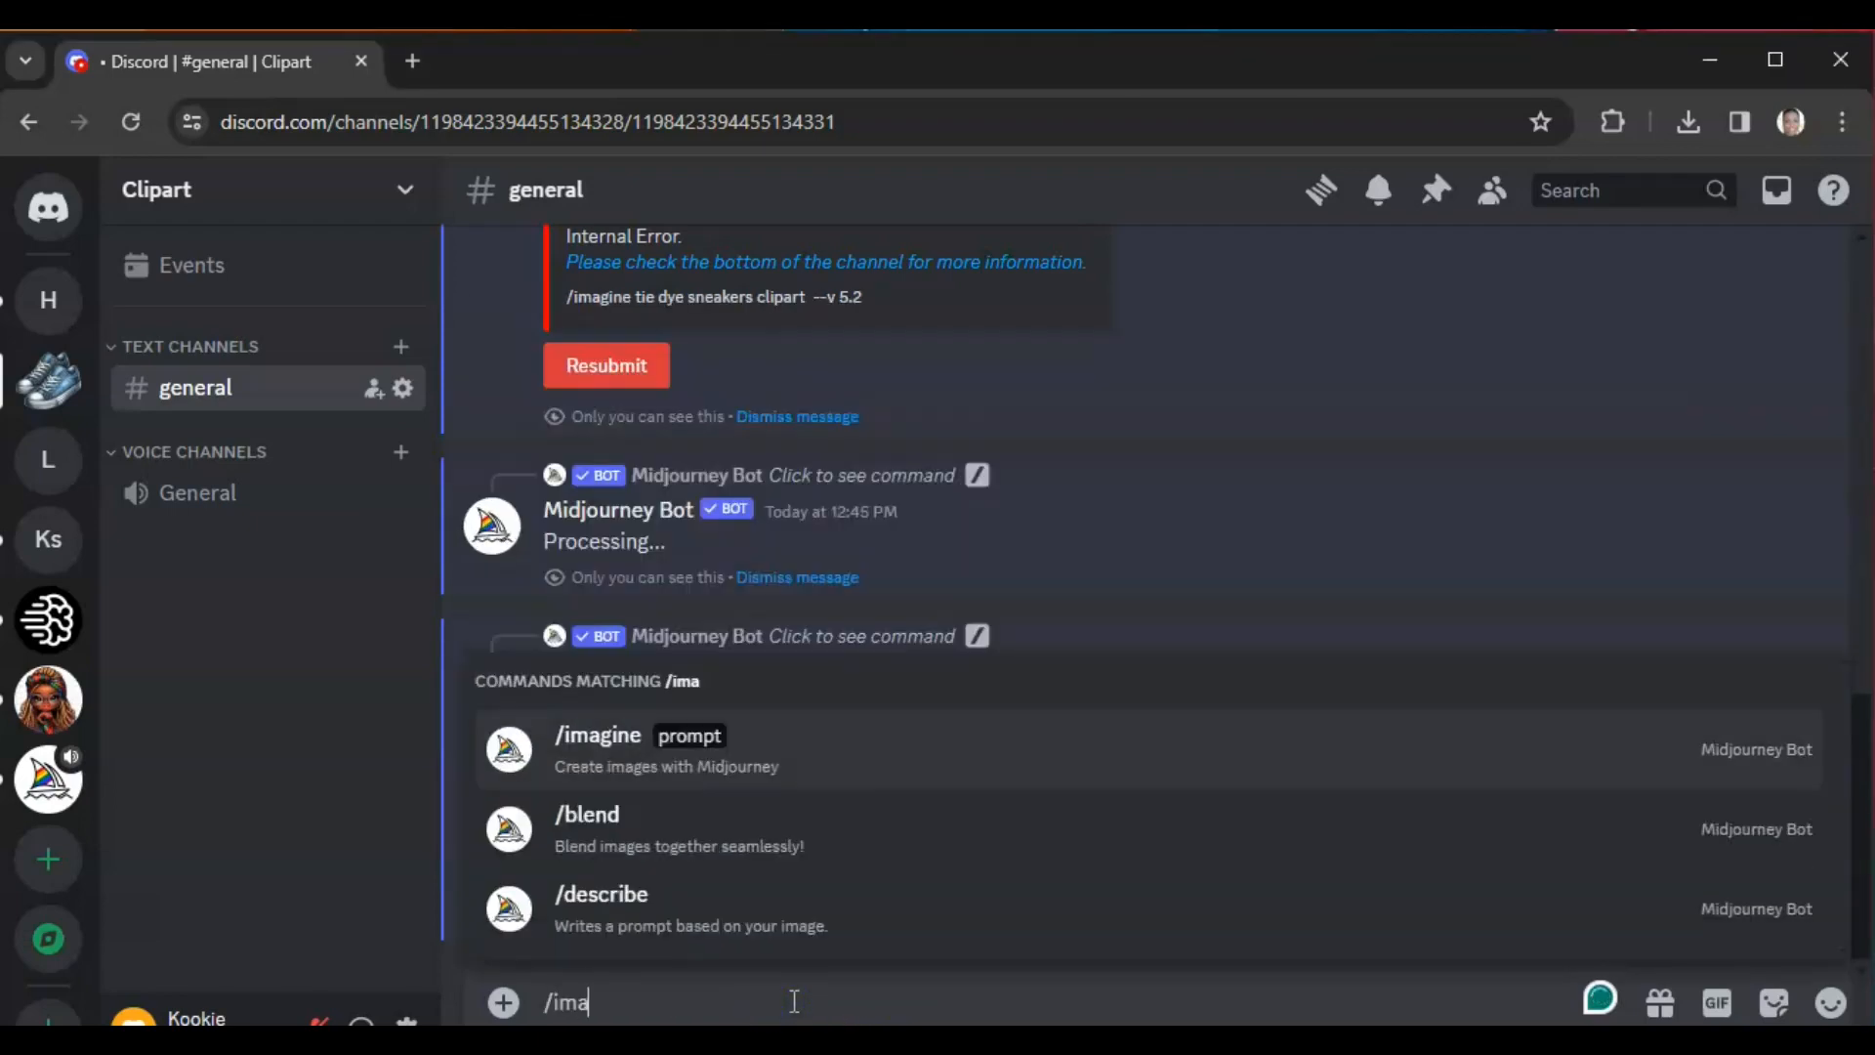
pyautogui.write('gine')
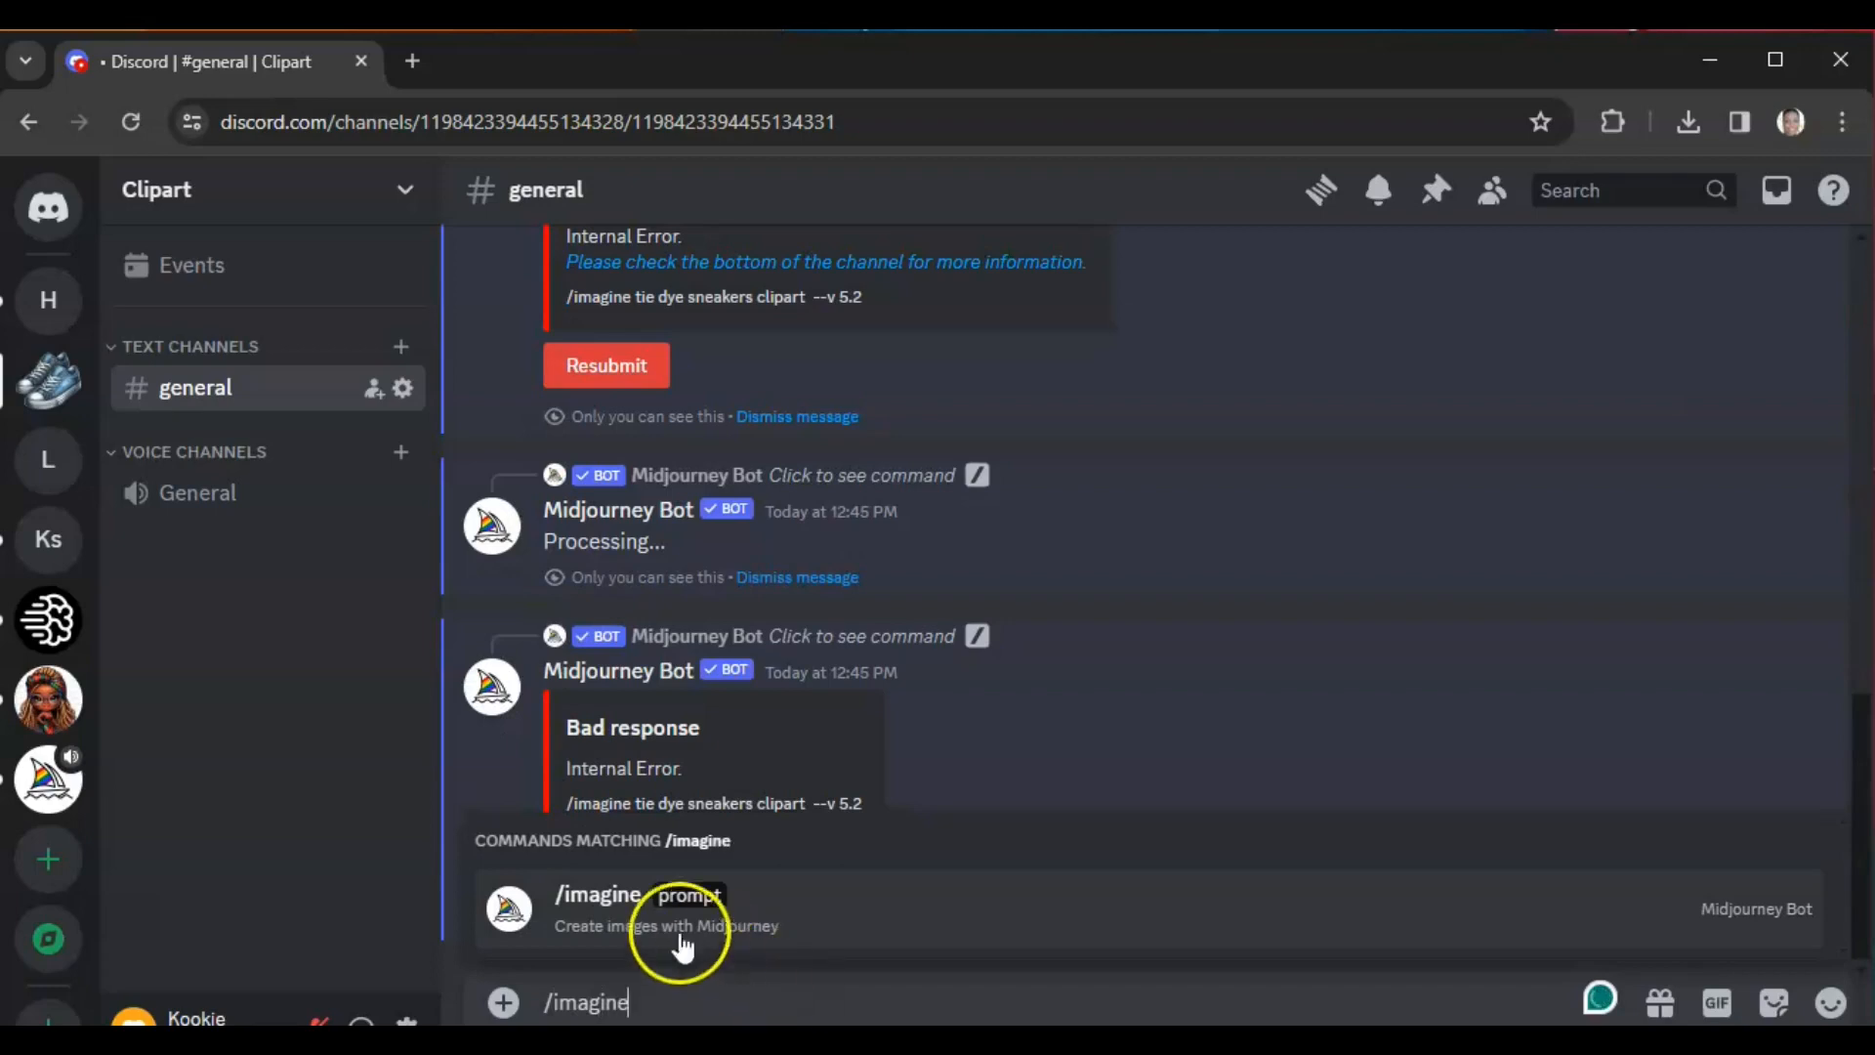
pyautogui.click(612, 898)
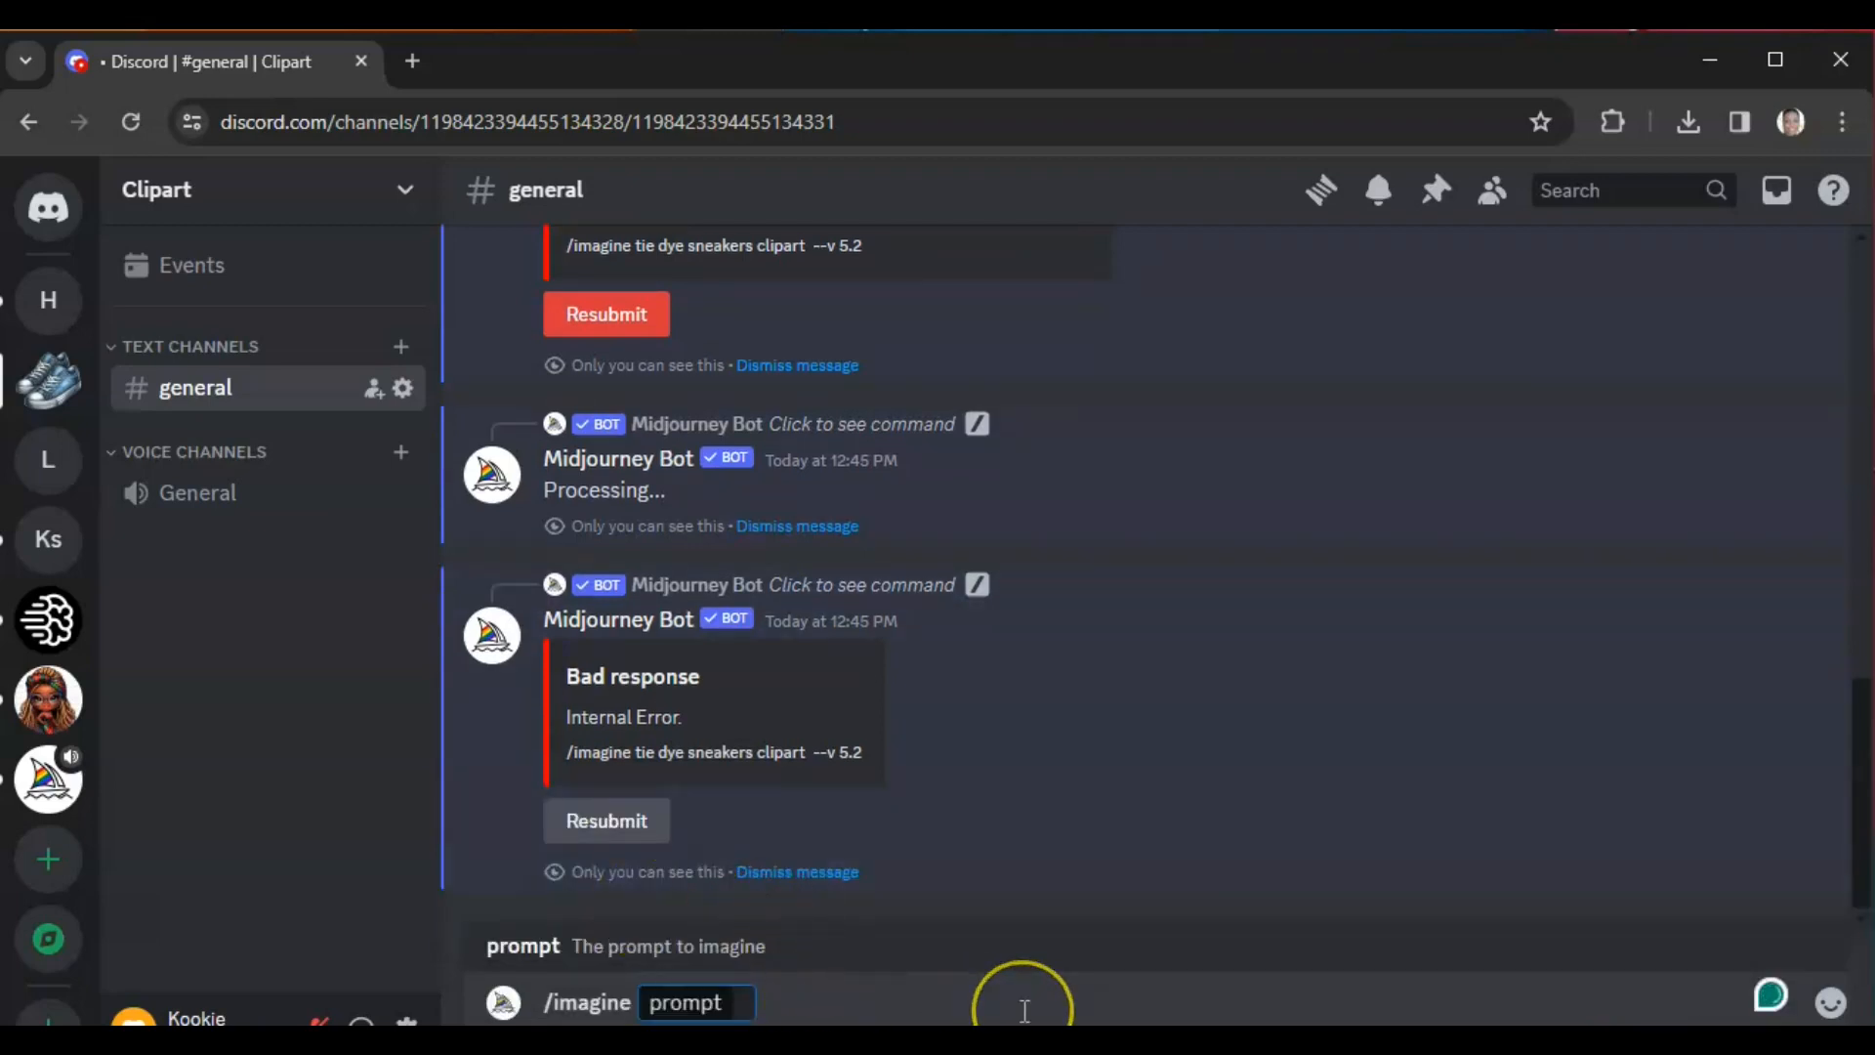
pyautogui.write('color')
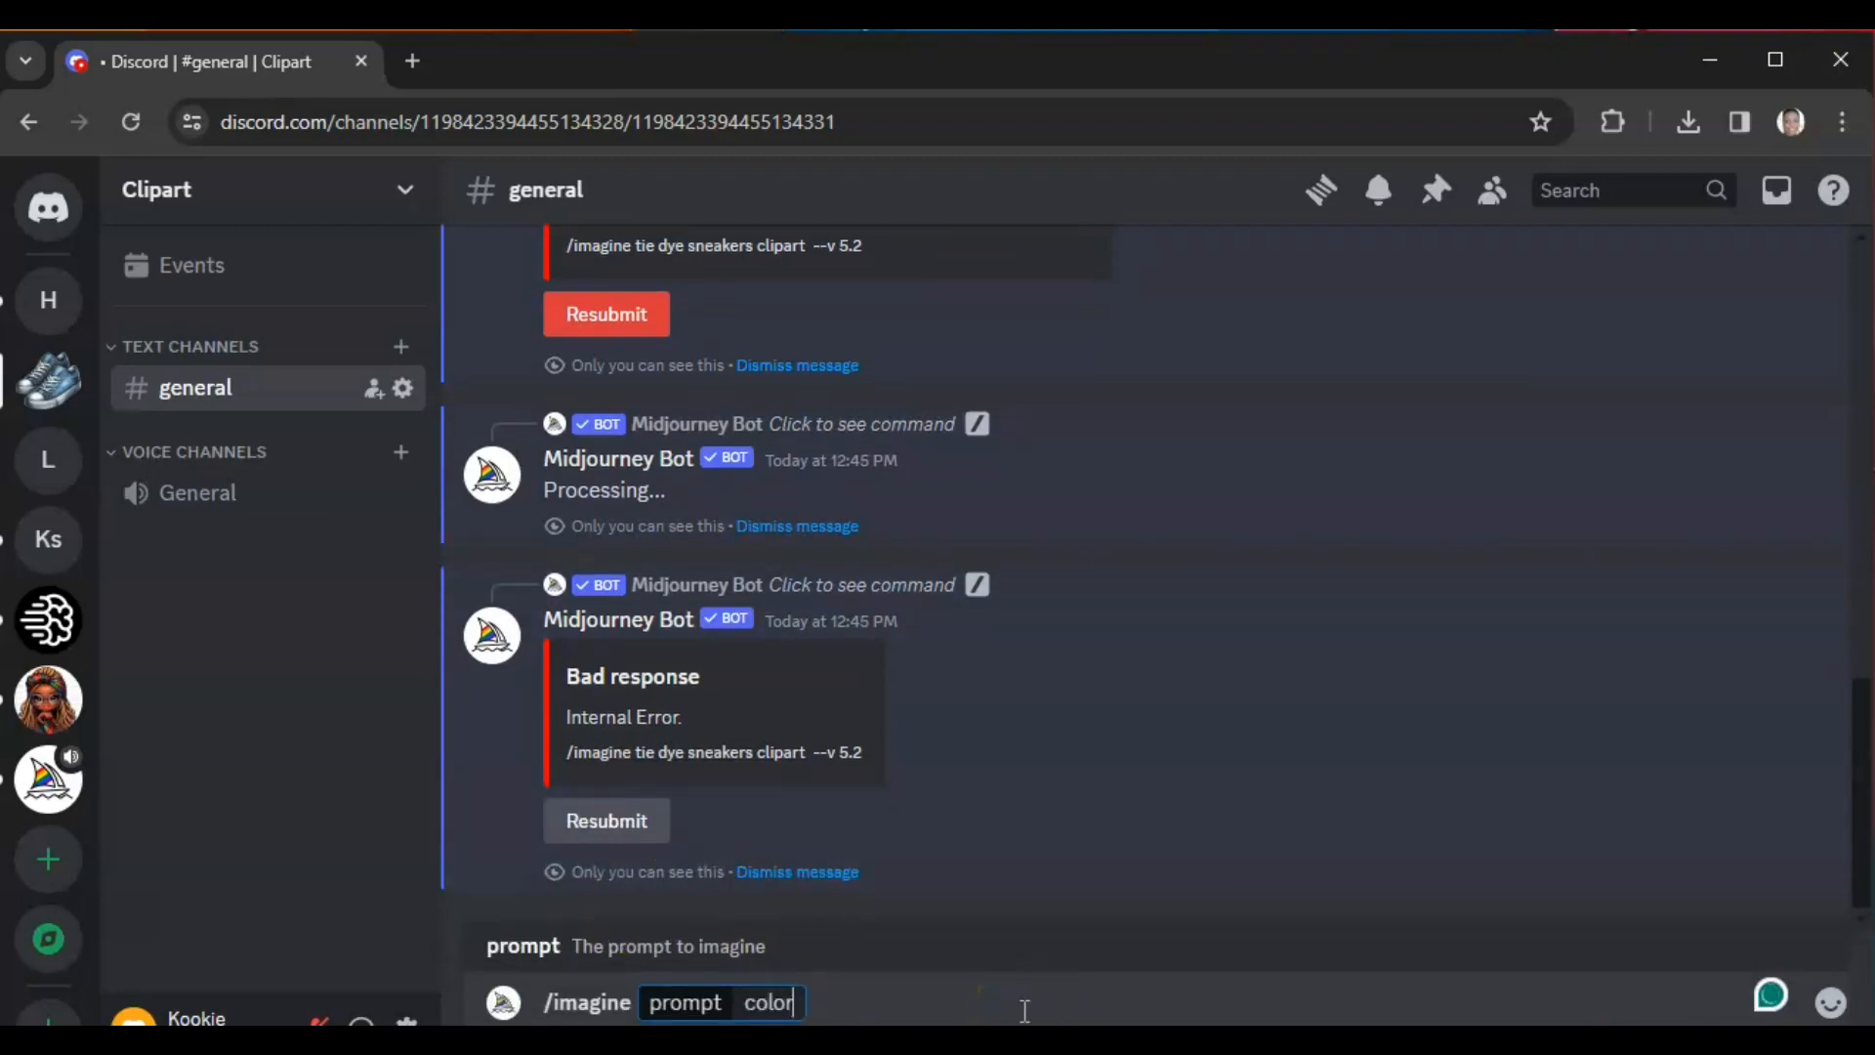
pyautogui.write('ful')
pyautogui.write('e')
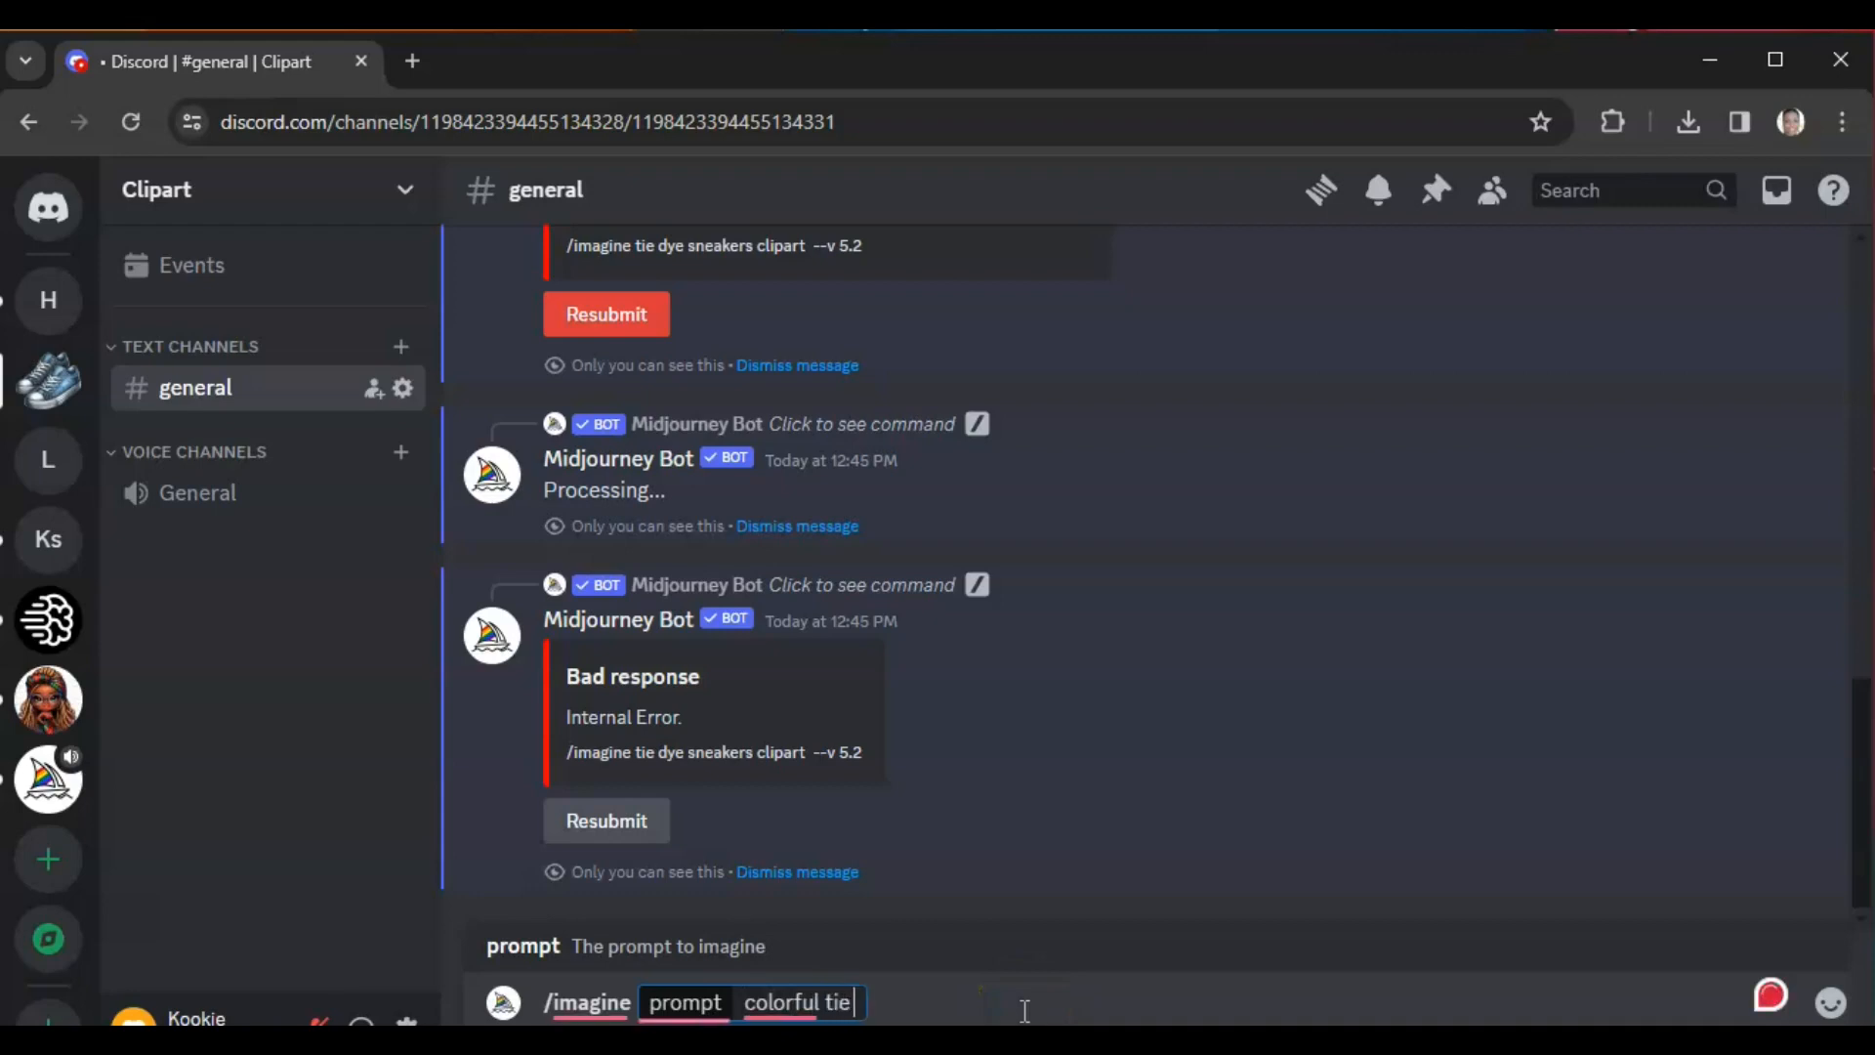
pyautogui.write(' ty')
pyautogui.press('BackSpace')
pyautogui.press('BackSpace')
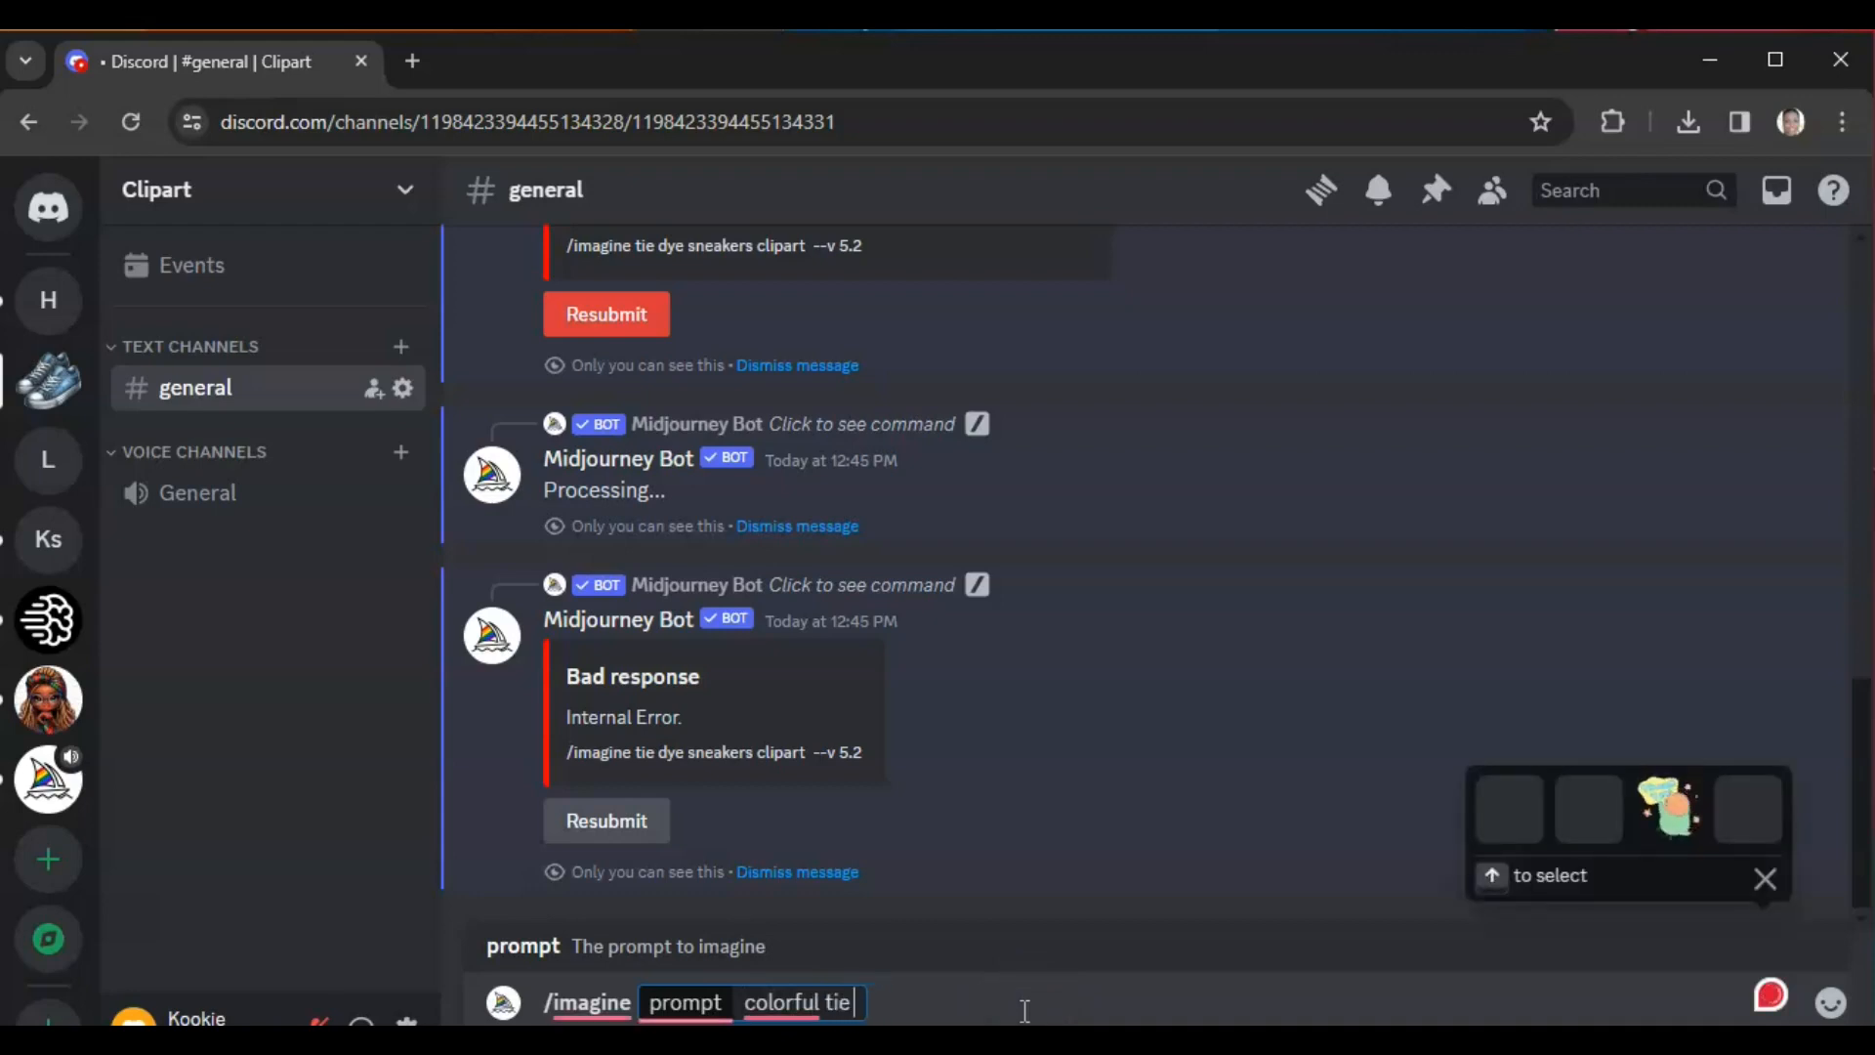
pyautogui.write('dye sneakers clipart')
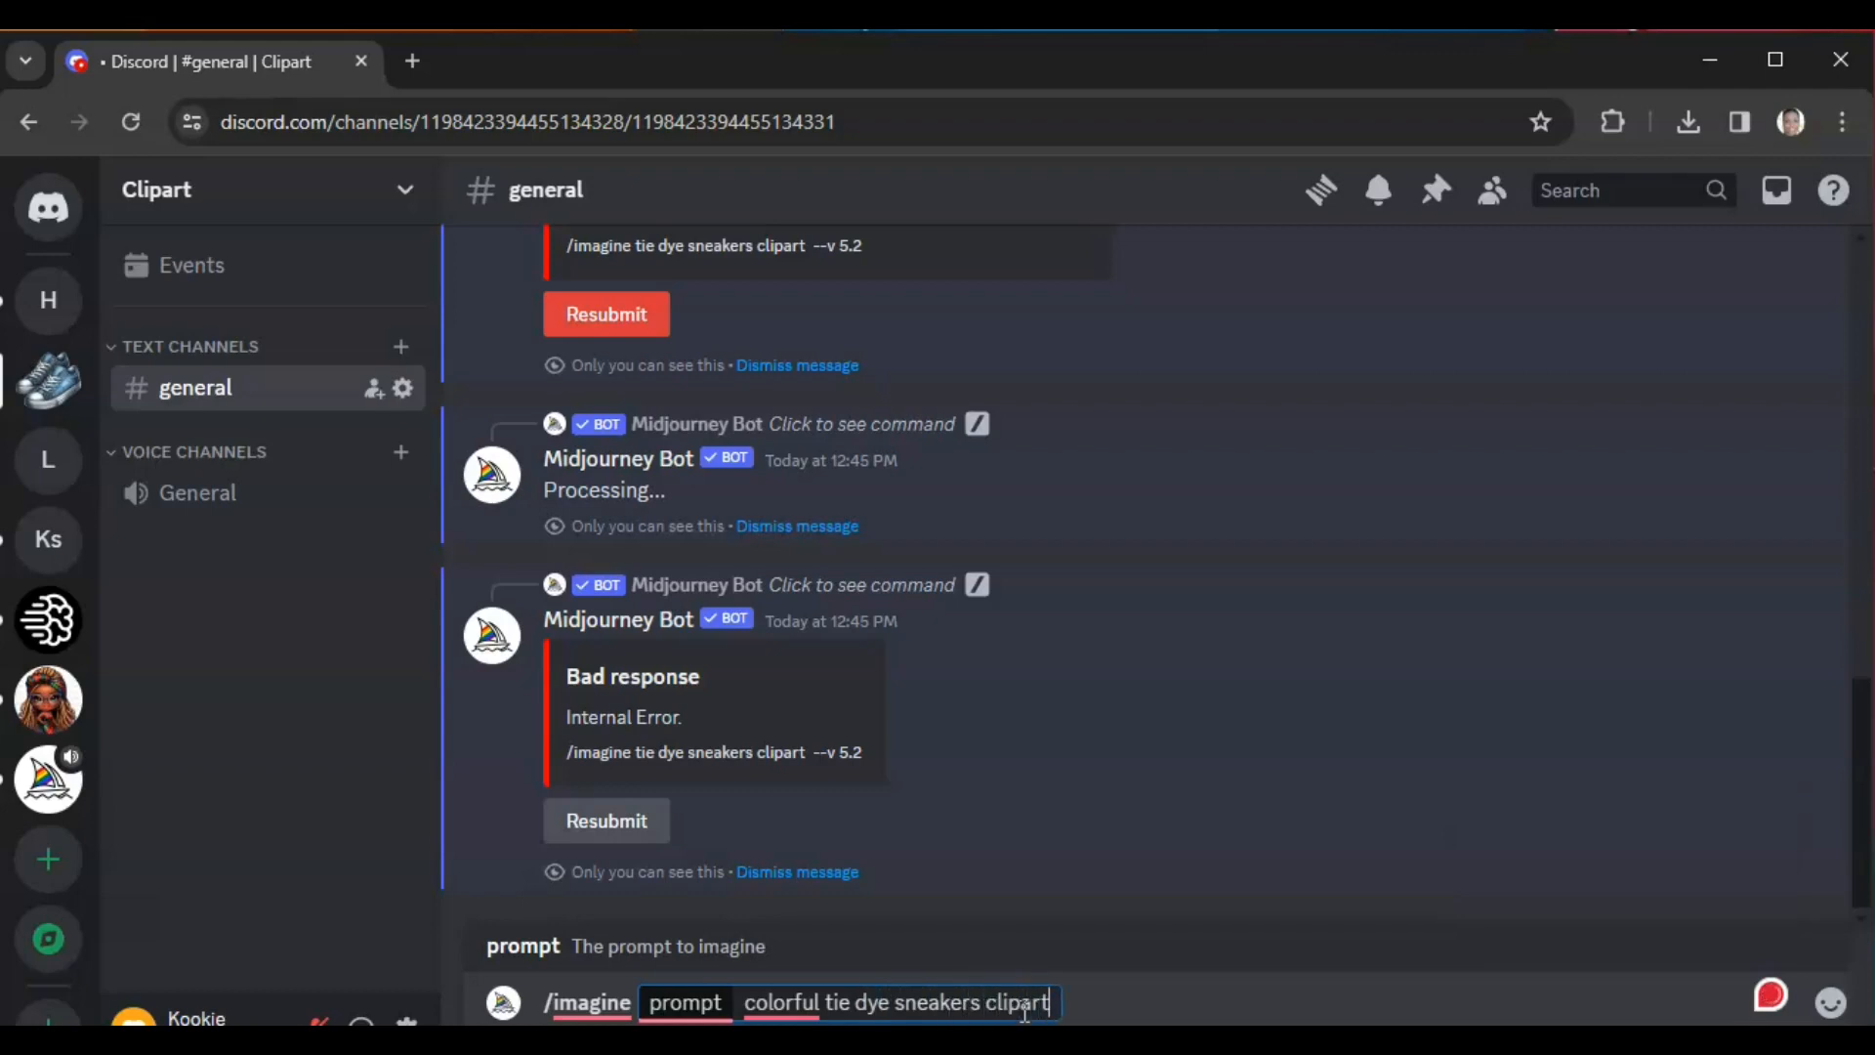
pyautogui.press('Return')
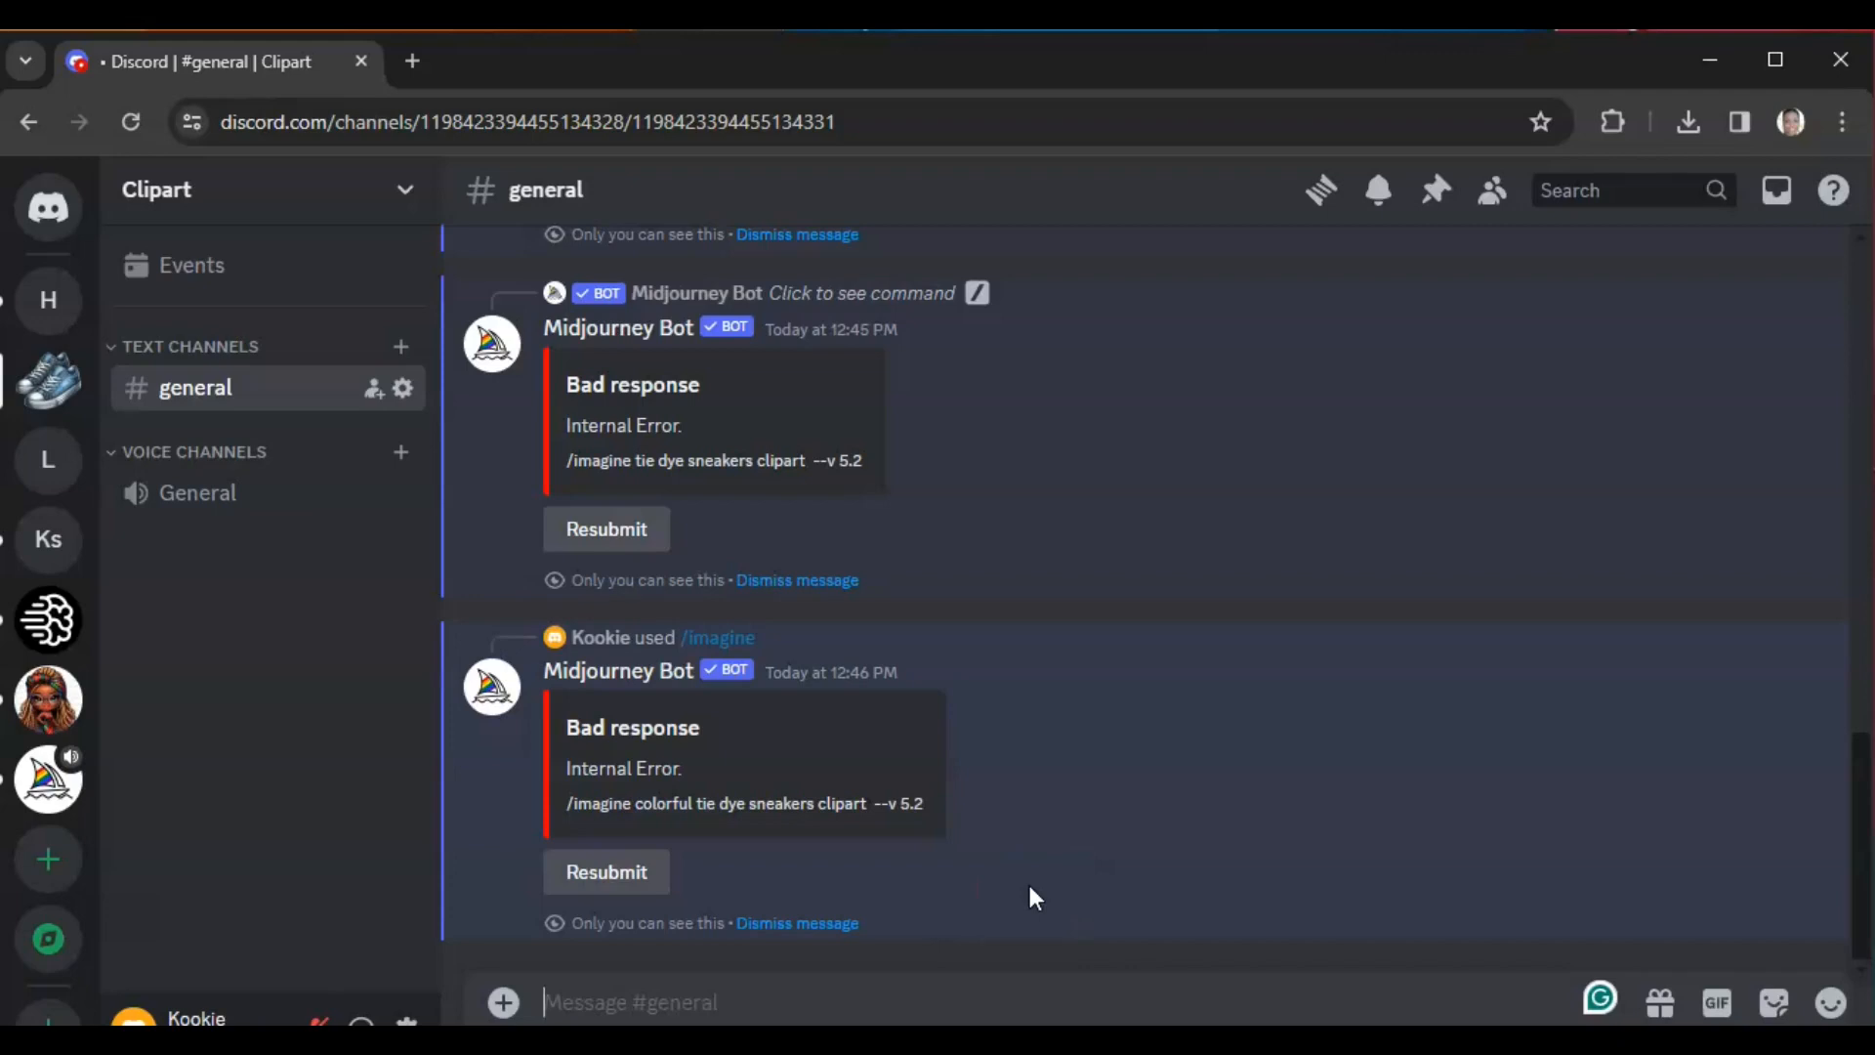
# - Switch to the LeJanaroDesigns server and examine the colorful tie dye dress clipart grid at full size in the browser
pyautogui.click(49, 467)
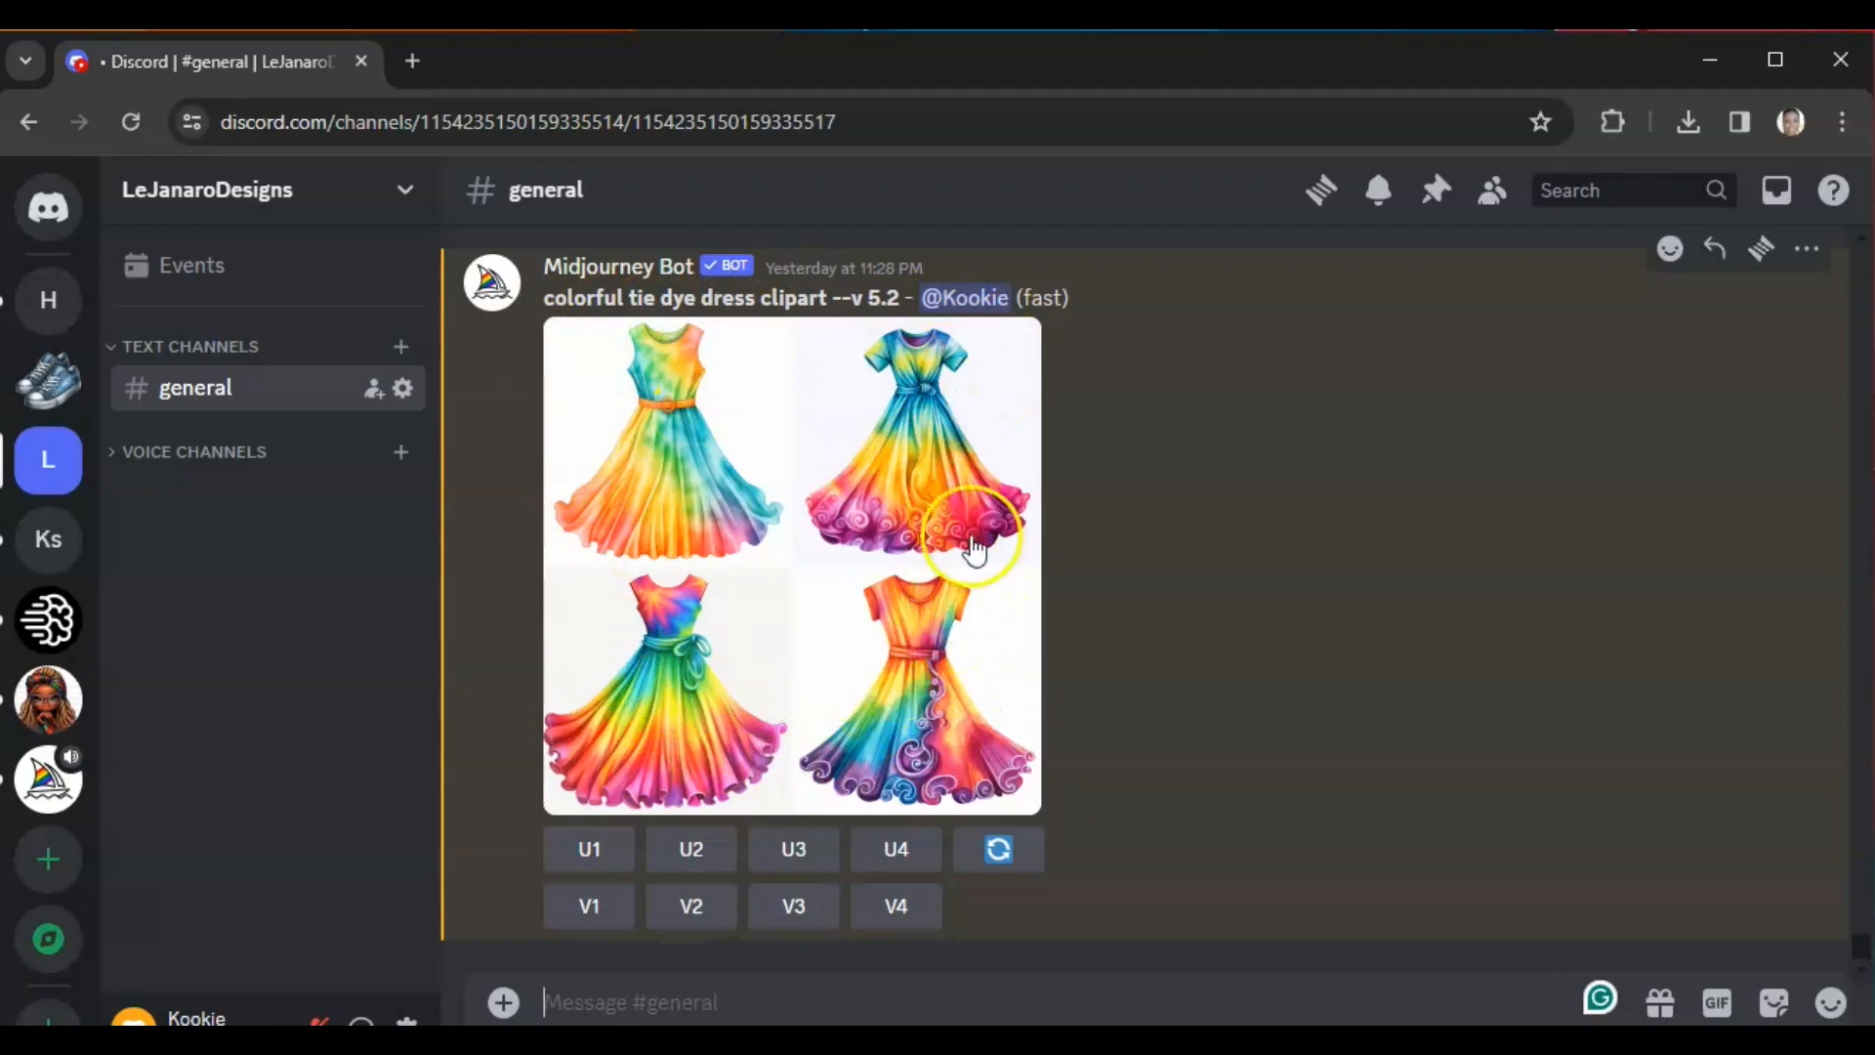
pyautogui.click(747, 661)
pyautogui.click(710, 933)
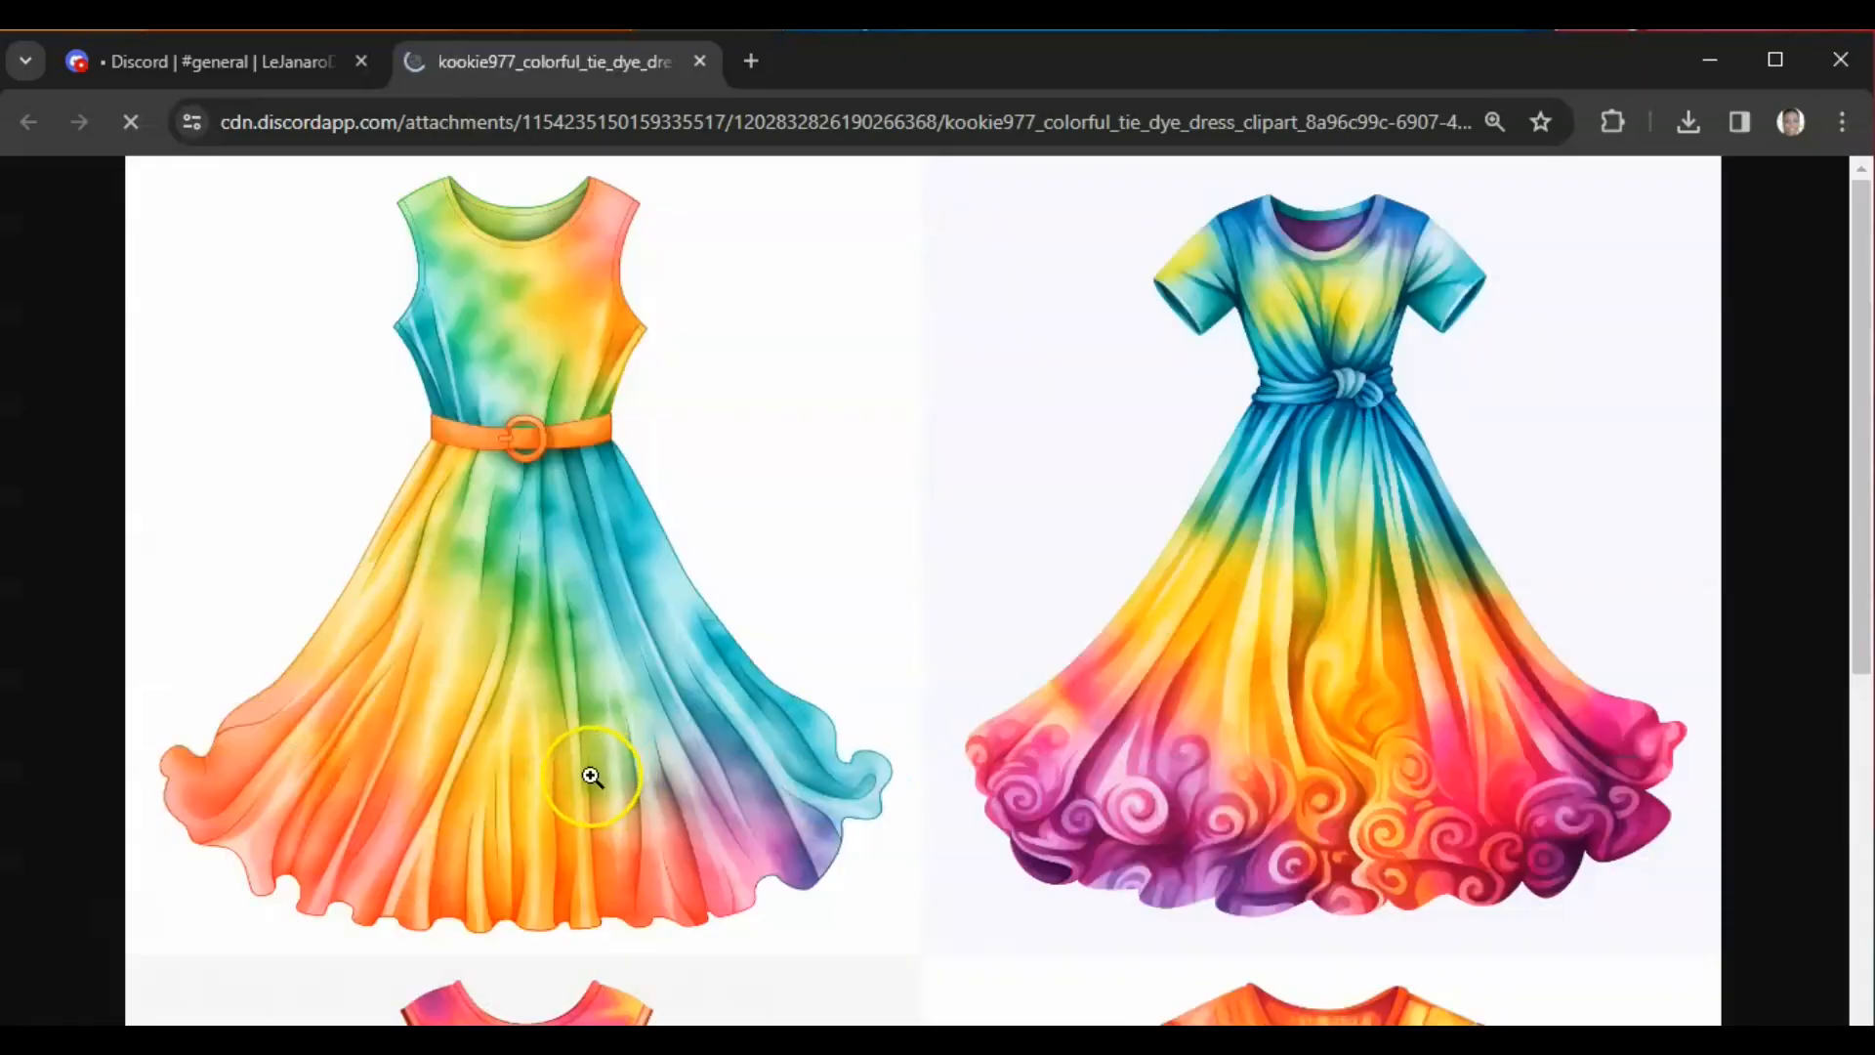
pyautogui.scroll(-6, 591, 776)
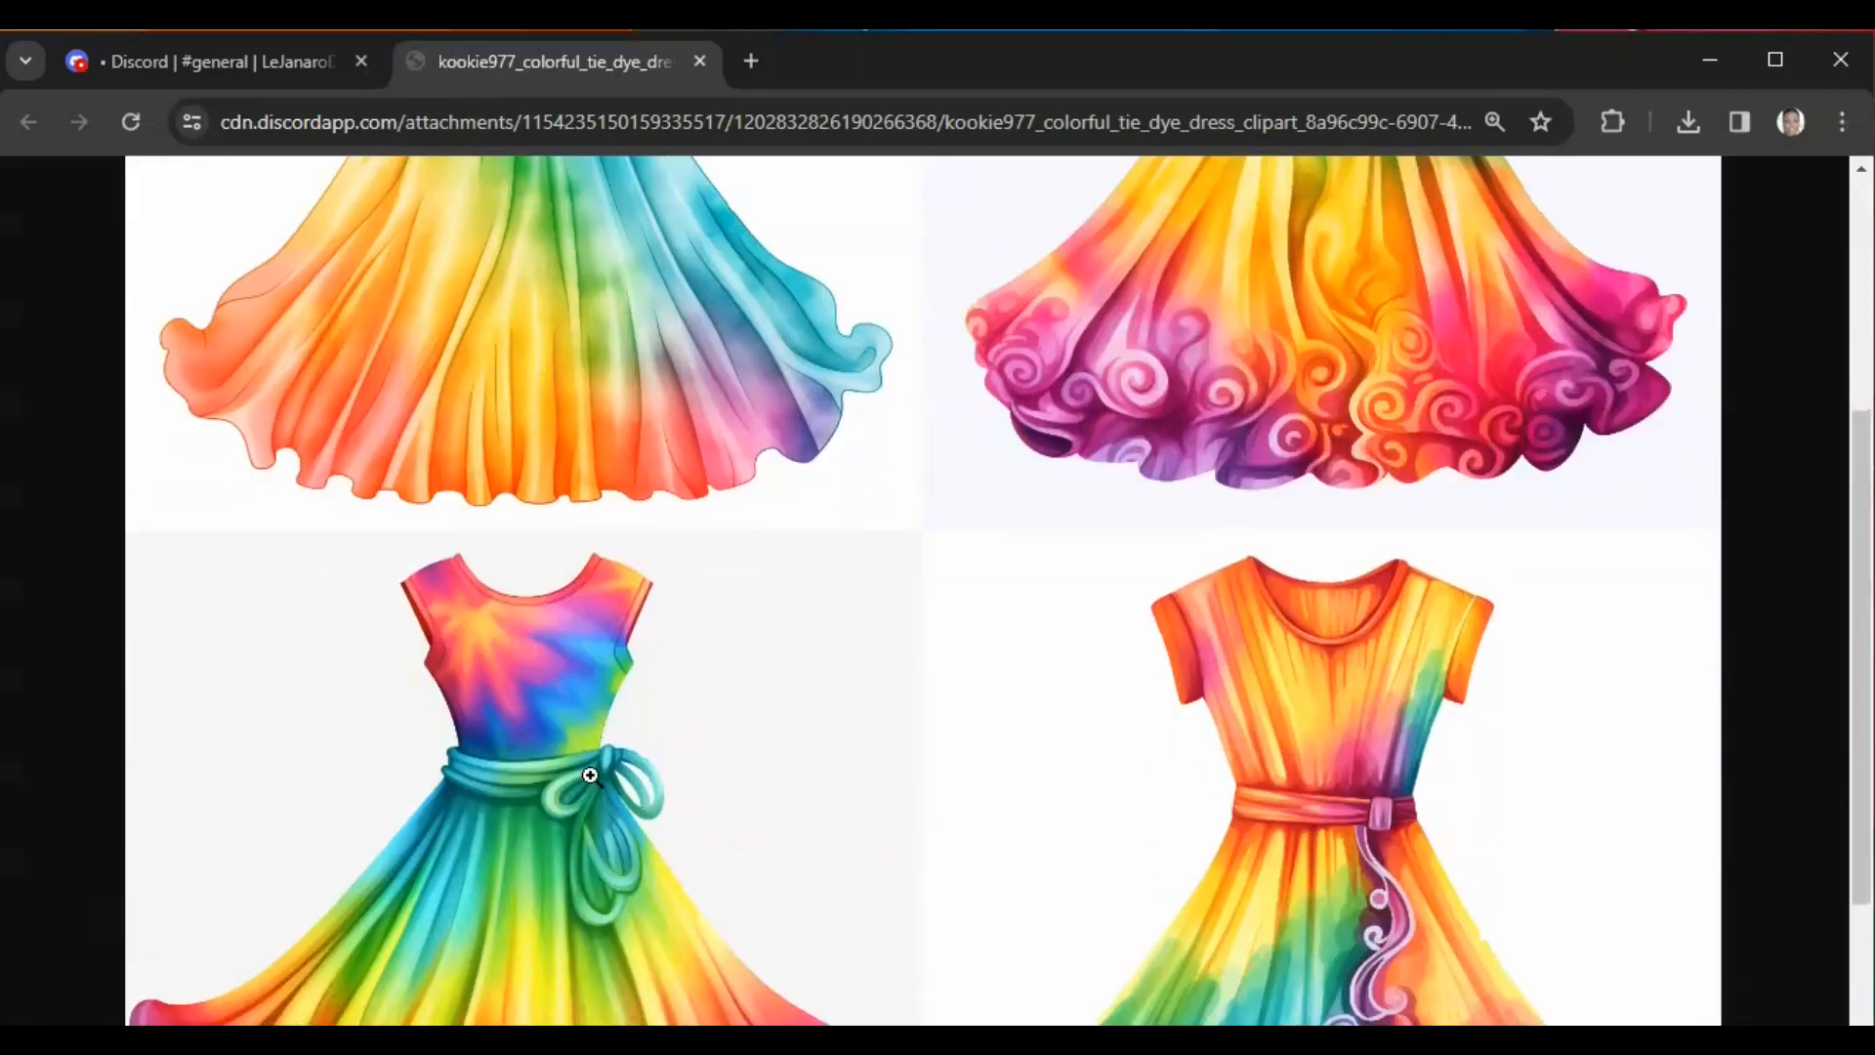
pyautogui.scroll(6, 592, 777)
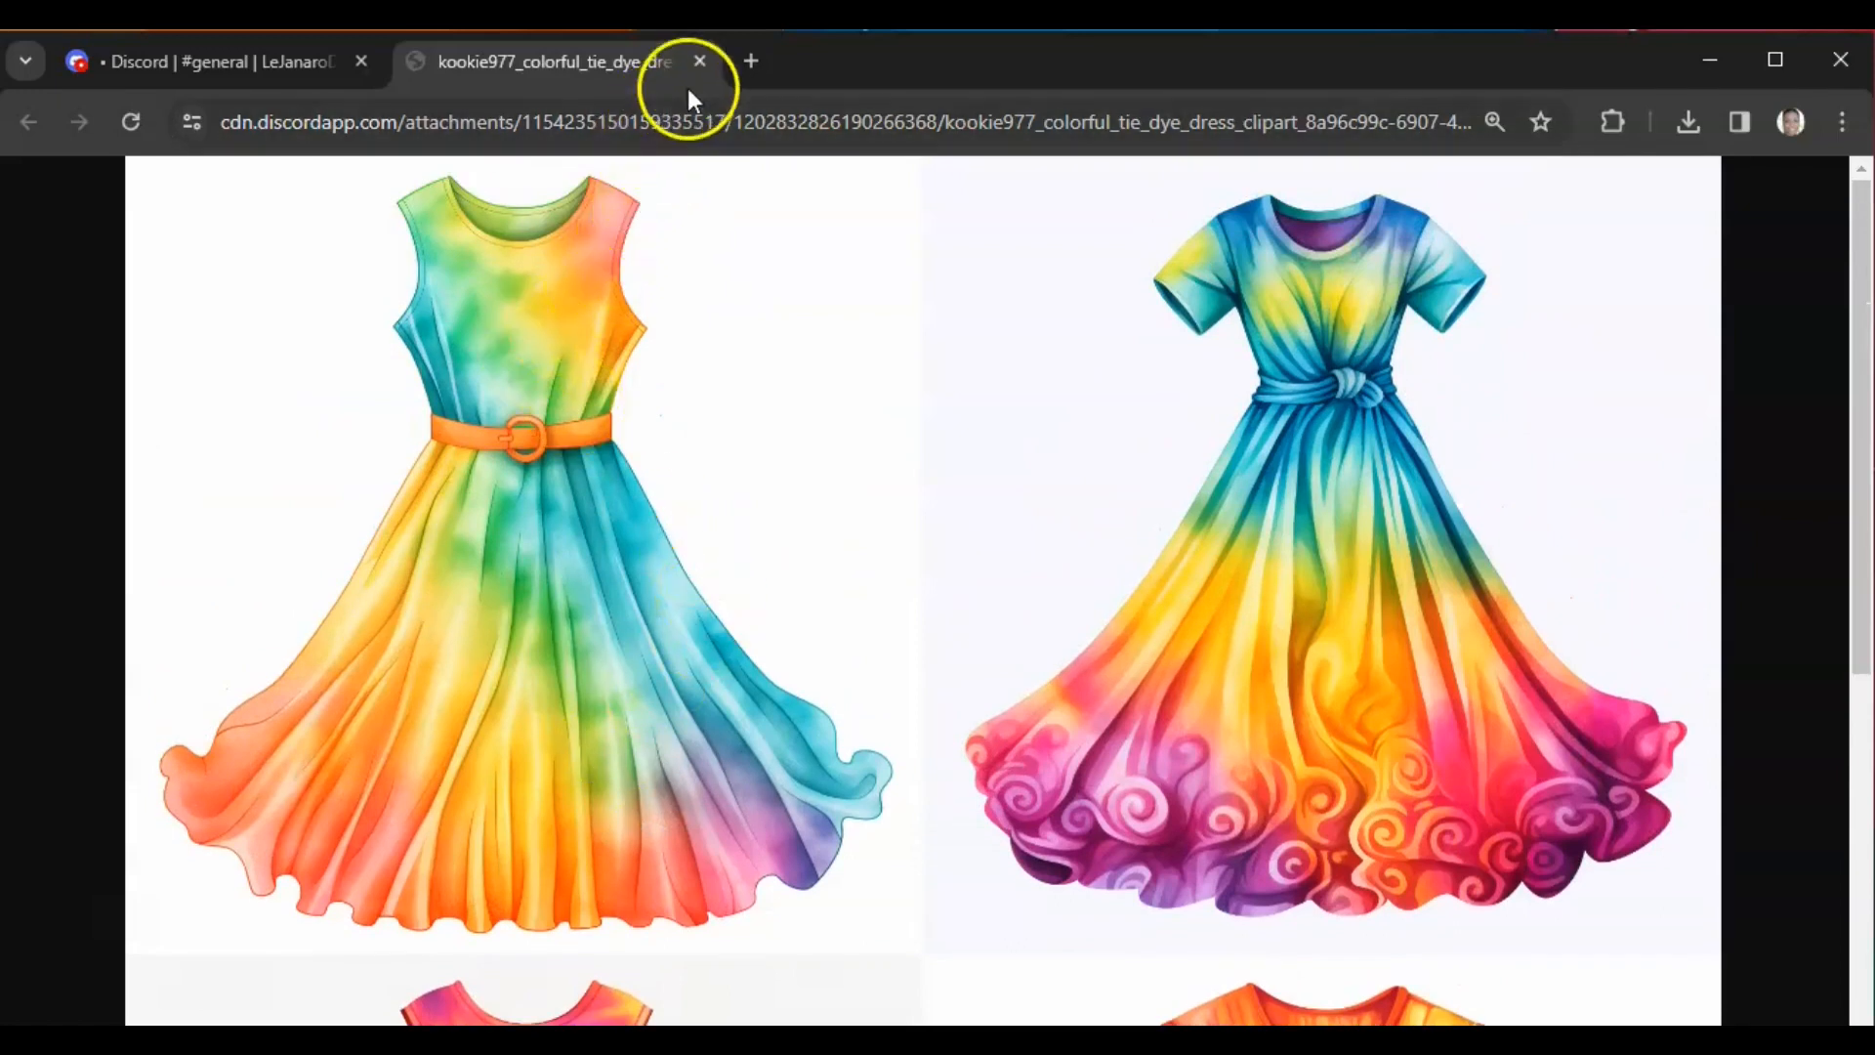
pyautogui.click(699, 61)
pyautogui.click(1351, 650)
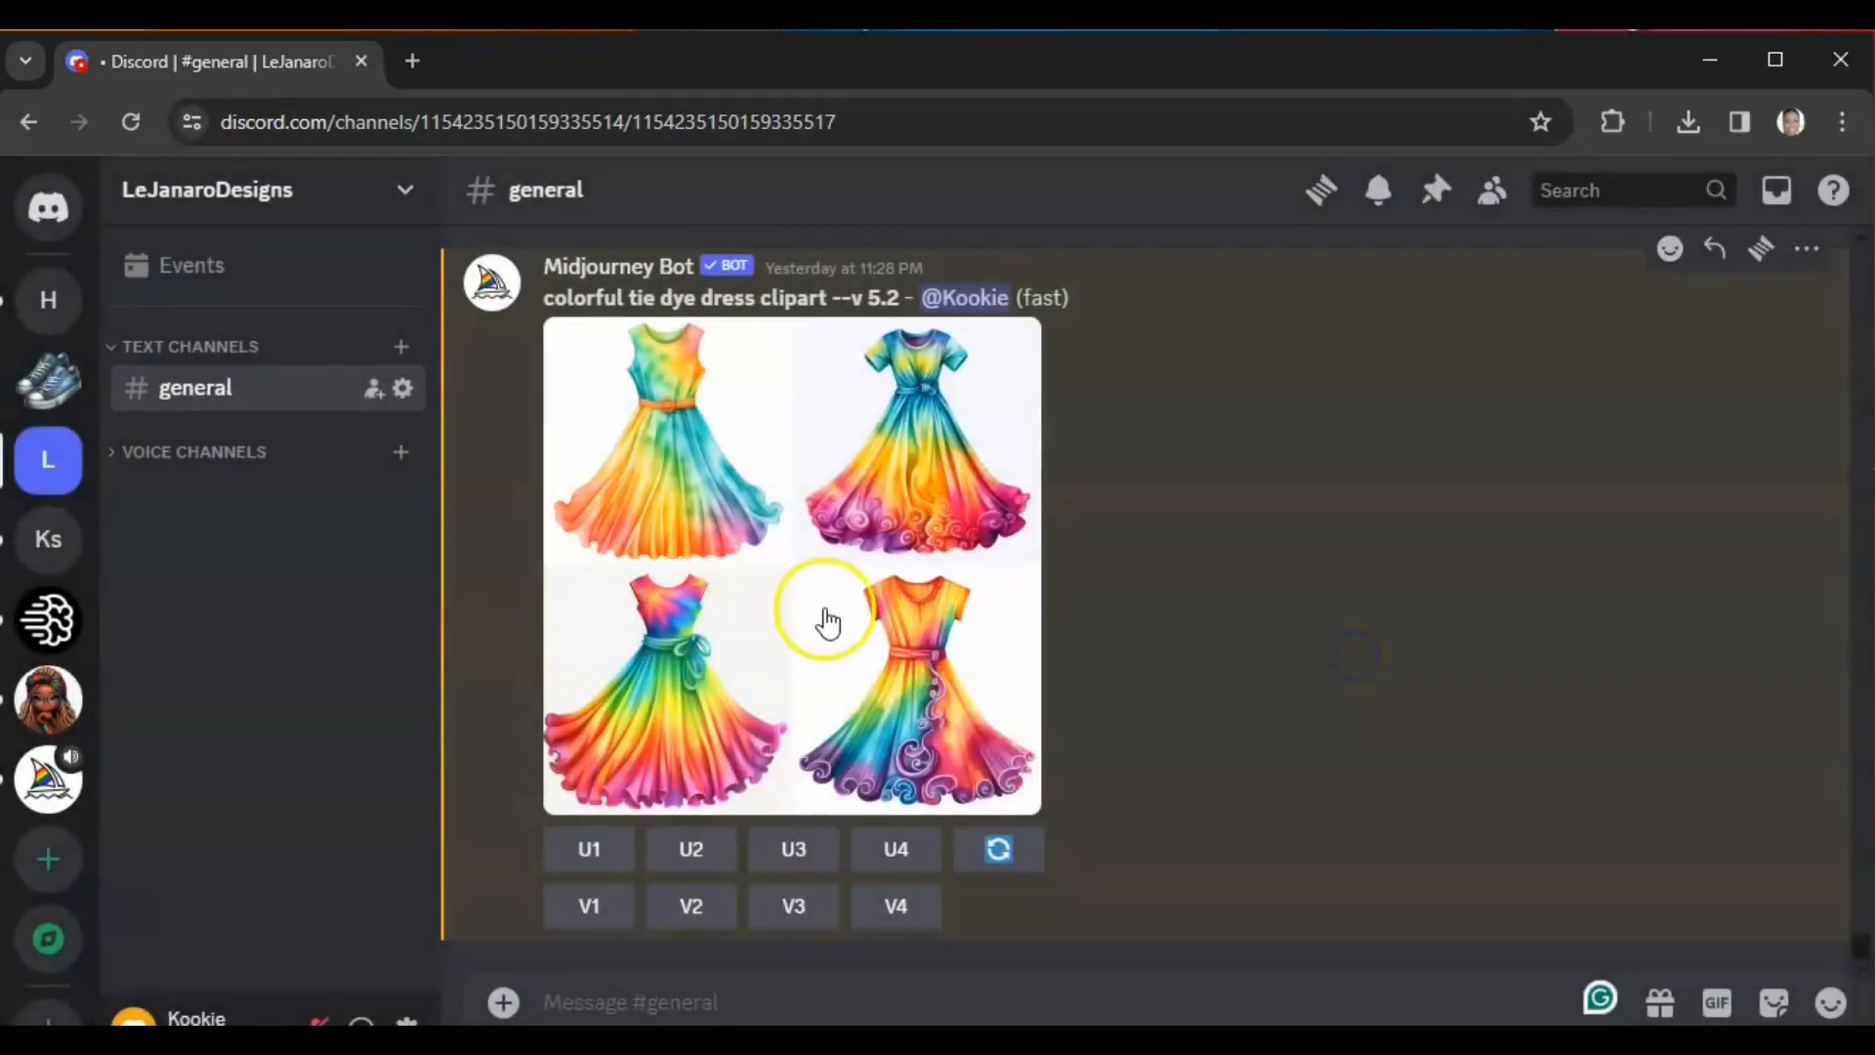
# - Open the dress grid's full-size browser version again, review all four designs, and return to the general channel
pyautogui.click(776, 598)
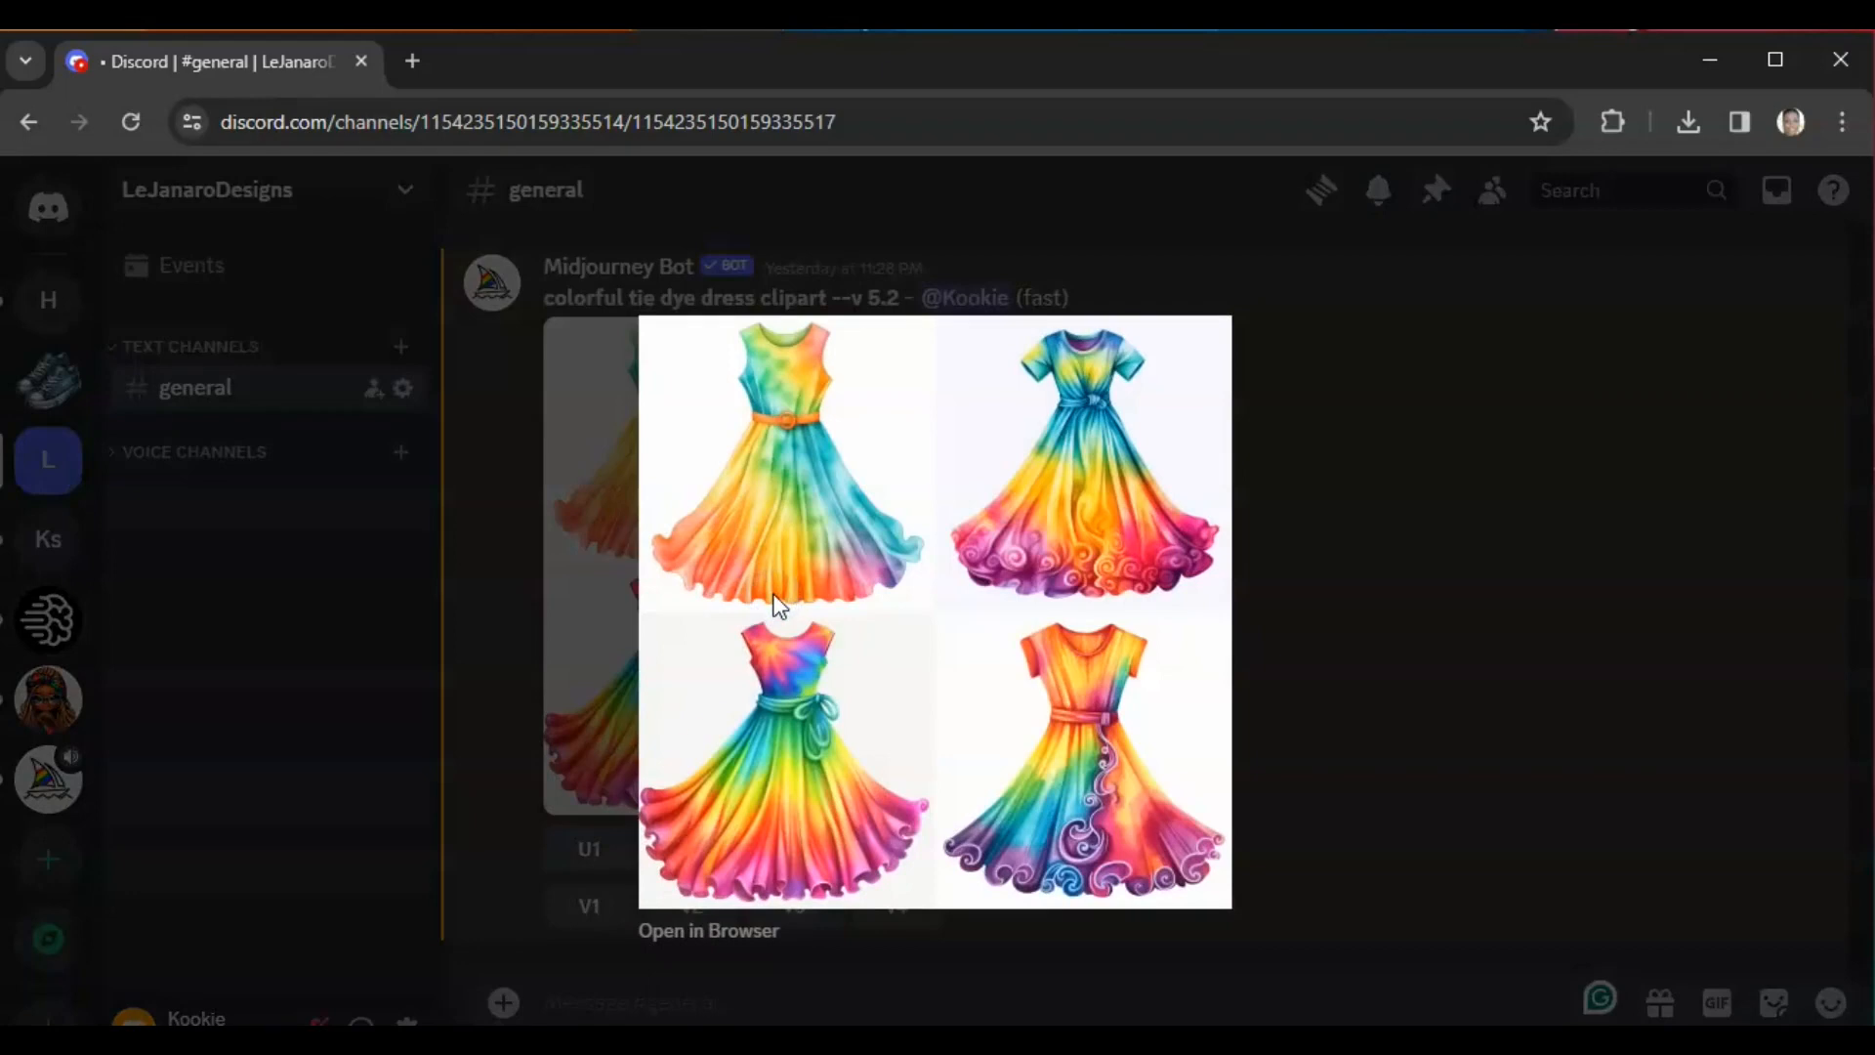
pyautogui.click(682, 936)
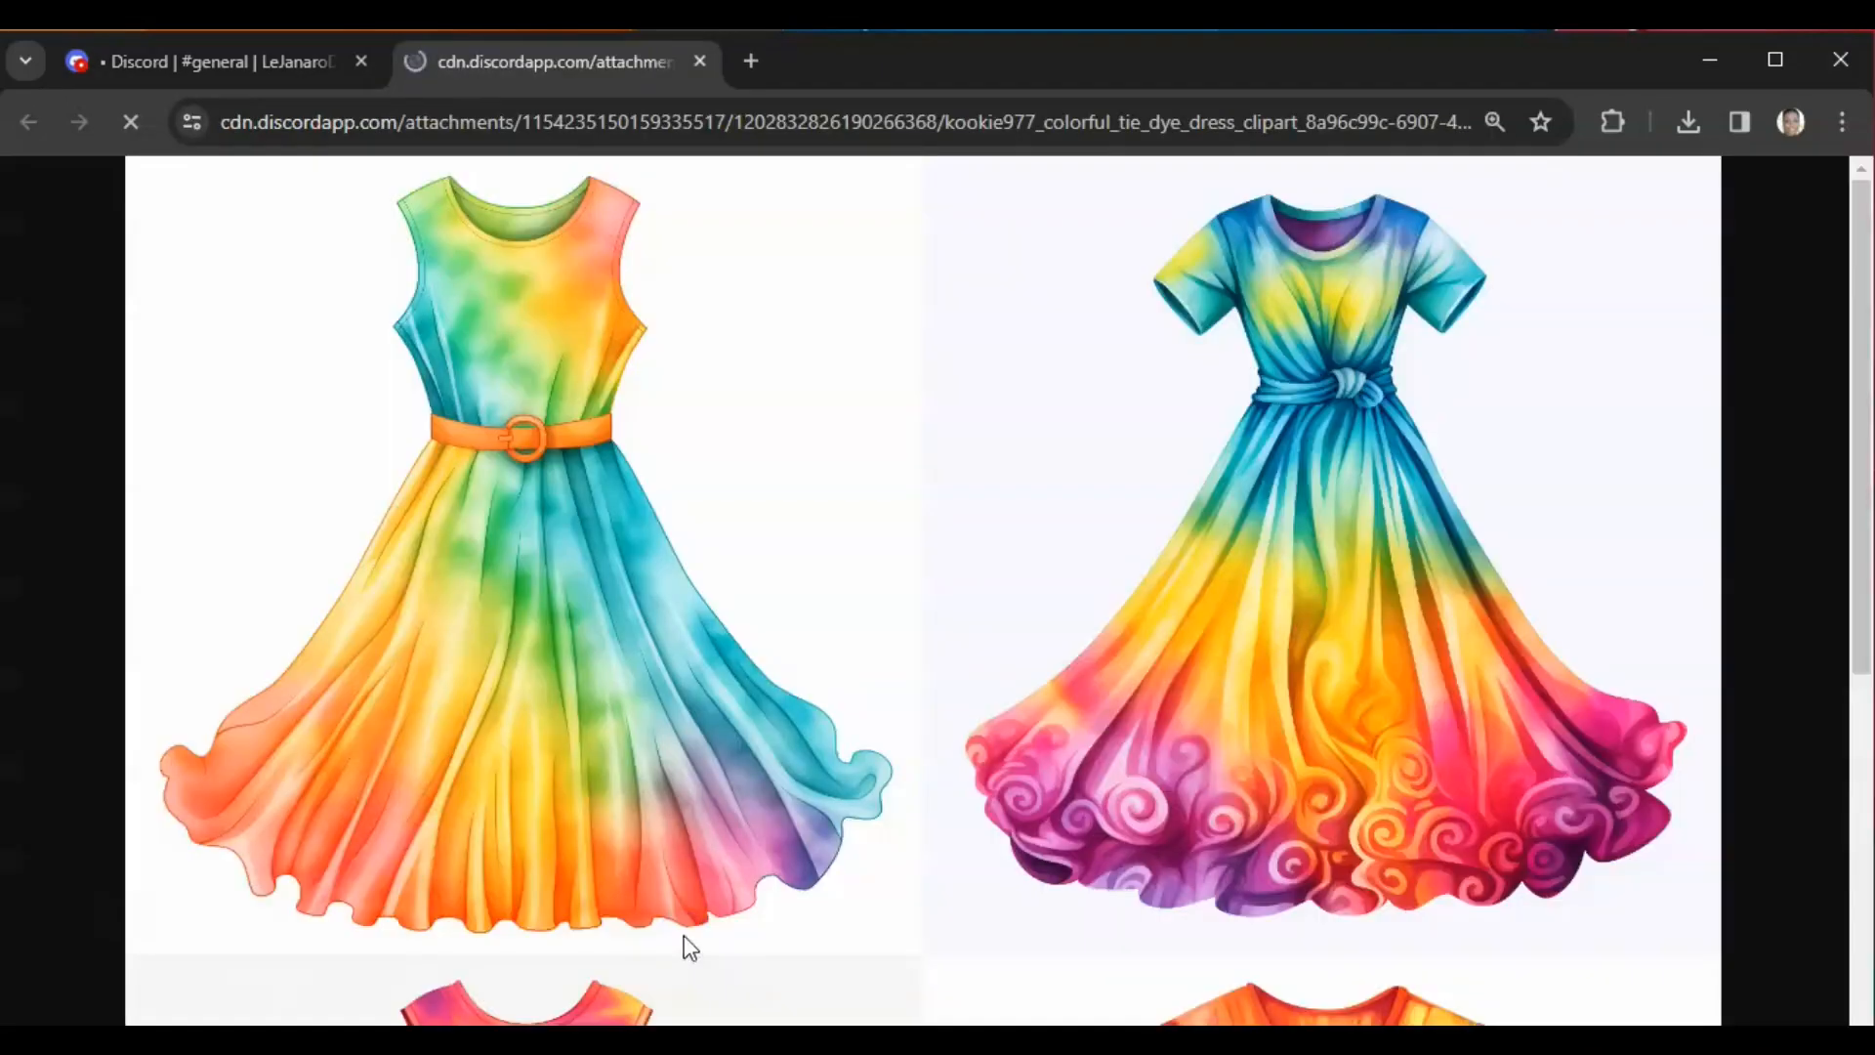
pyautogui.scroll(-5, 808, 840)
pyautogui.scroll(-1, 808, 838)
pyautogui.scroll(7, 808, 838)
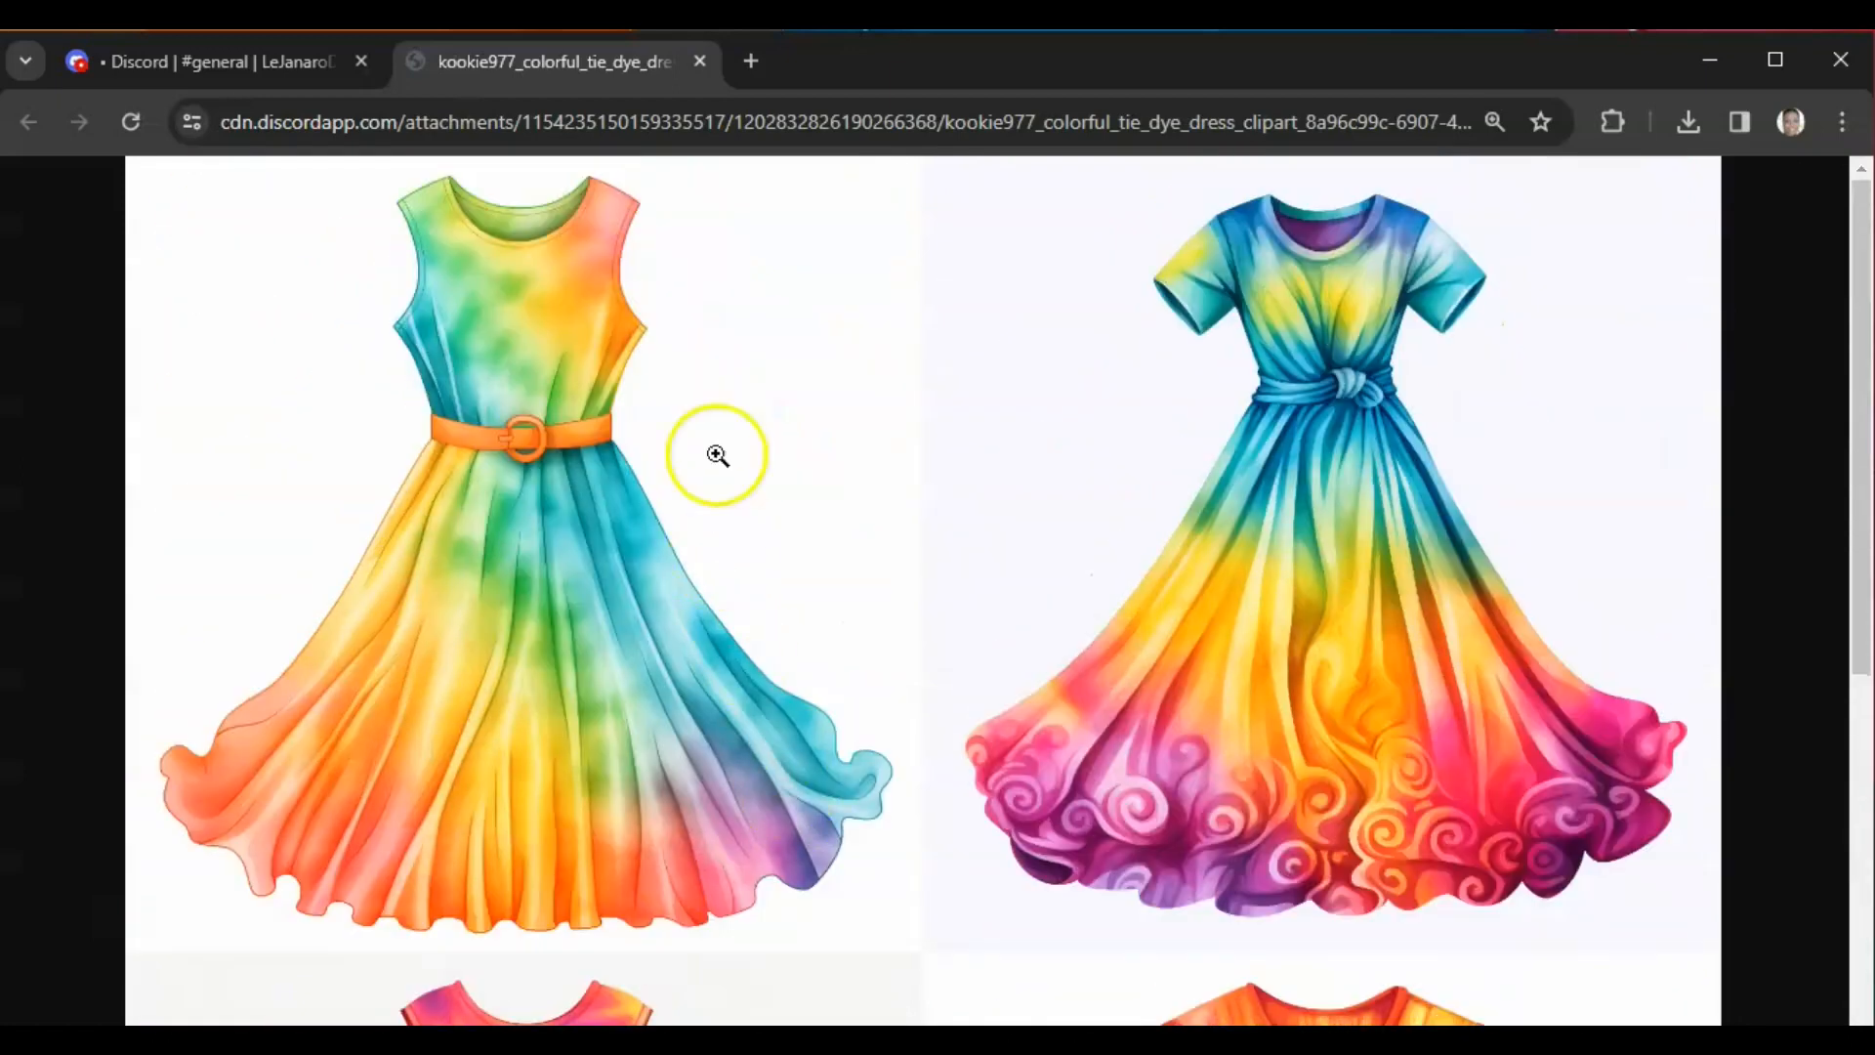
pyautogui.click(699, 62)
pyautogui.click(1368, 625)
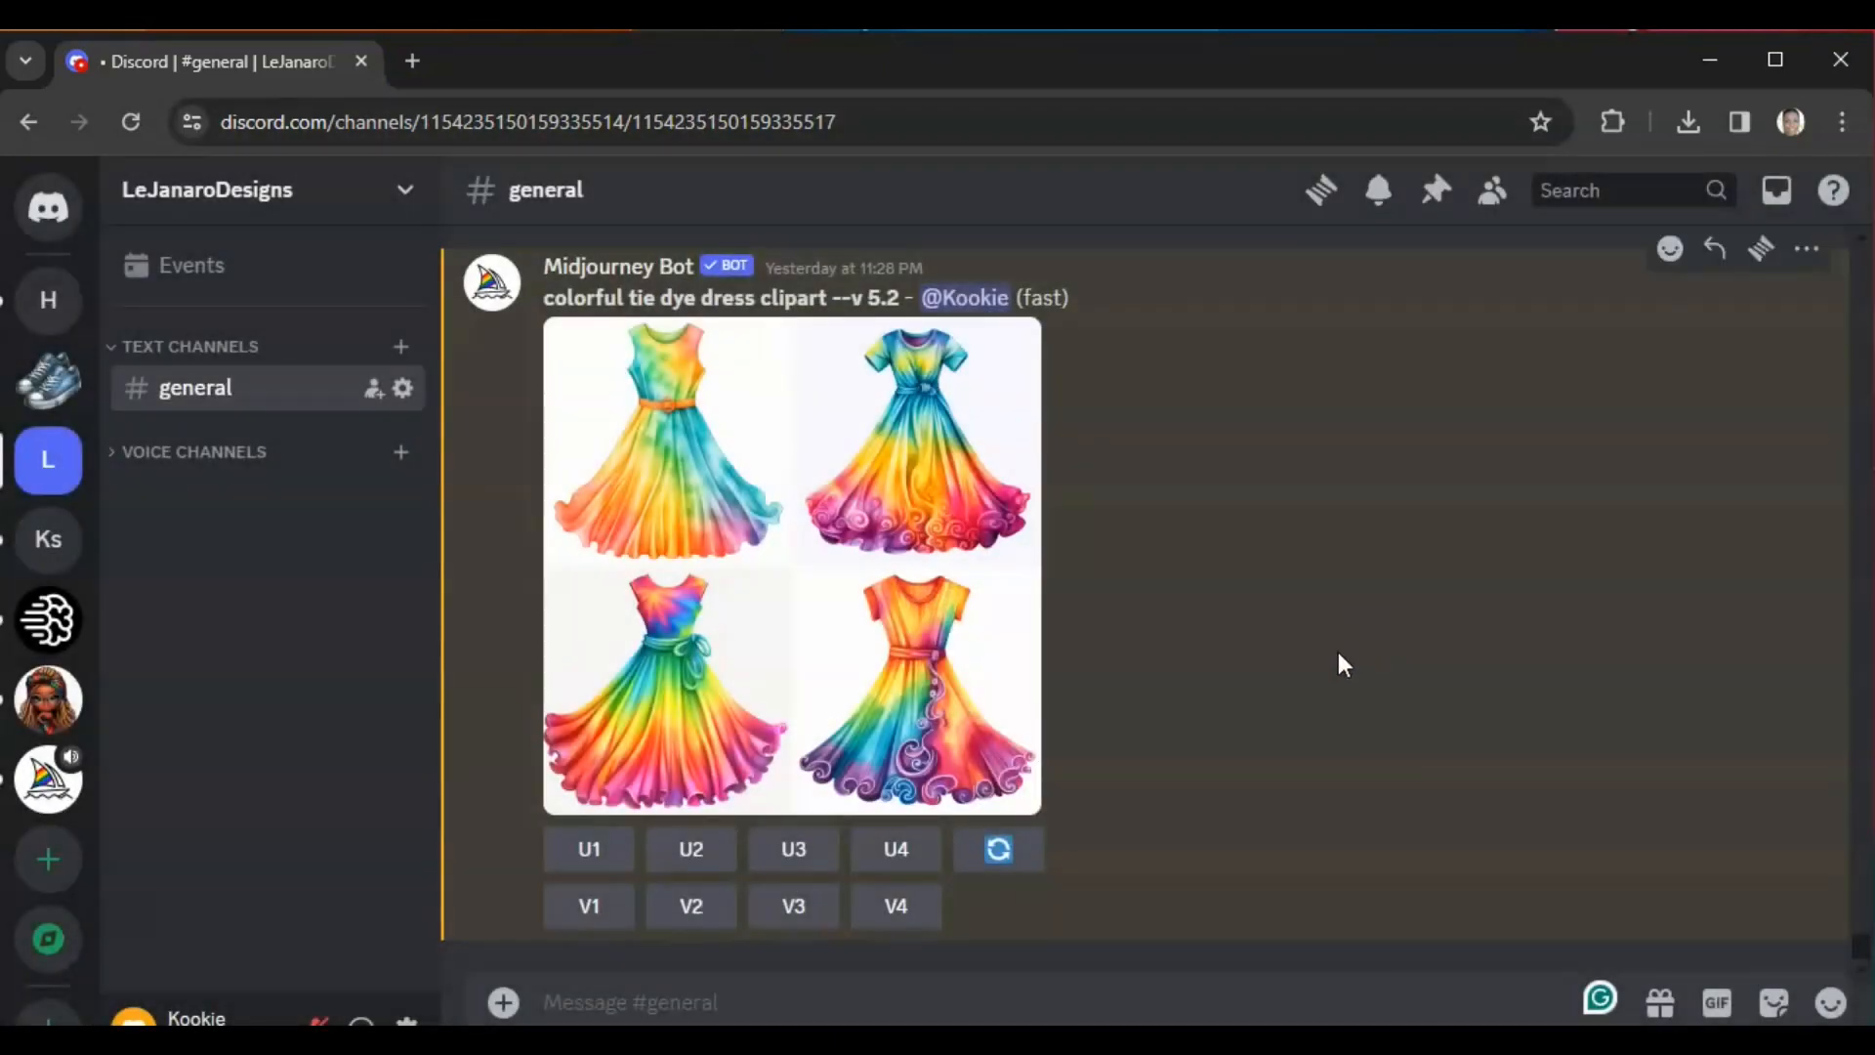
# - Upscale the third image from the colorful tie dye dress clipart grid and view it
pyautogui.click(586, 850)
pyautogui.click(799, 861)
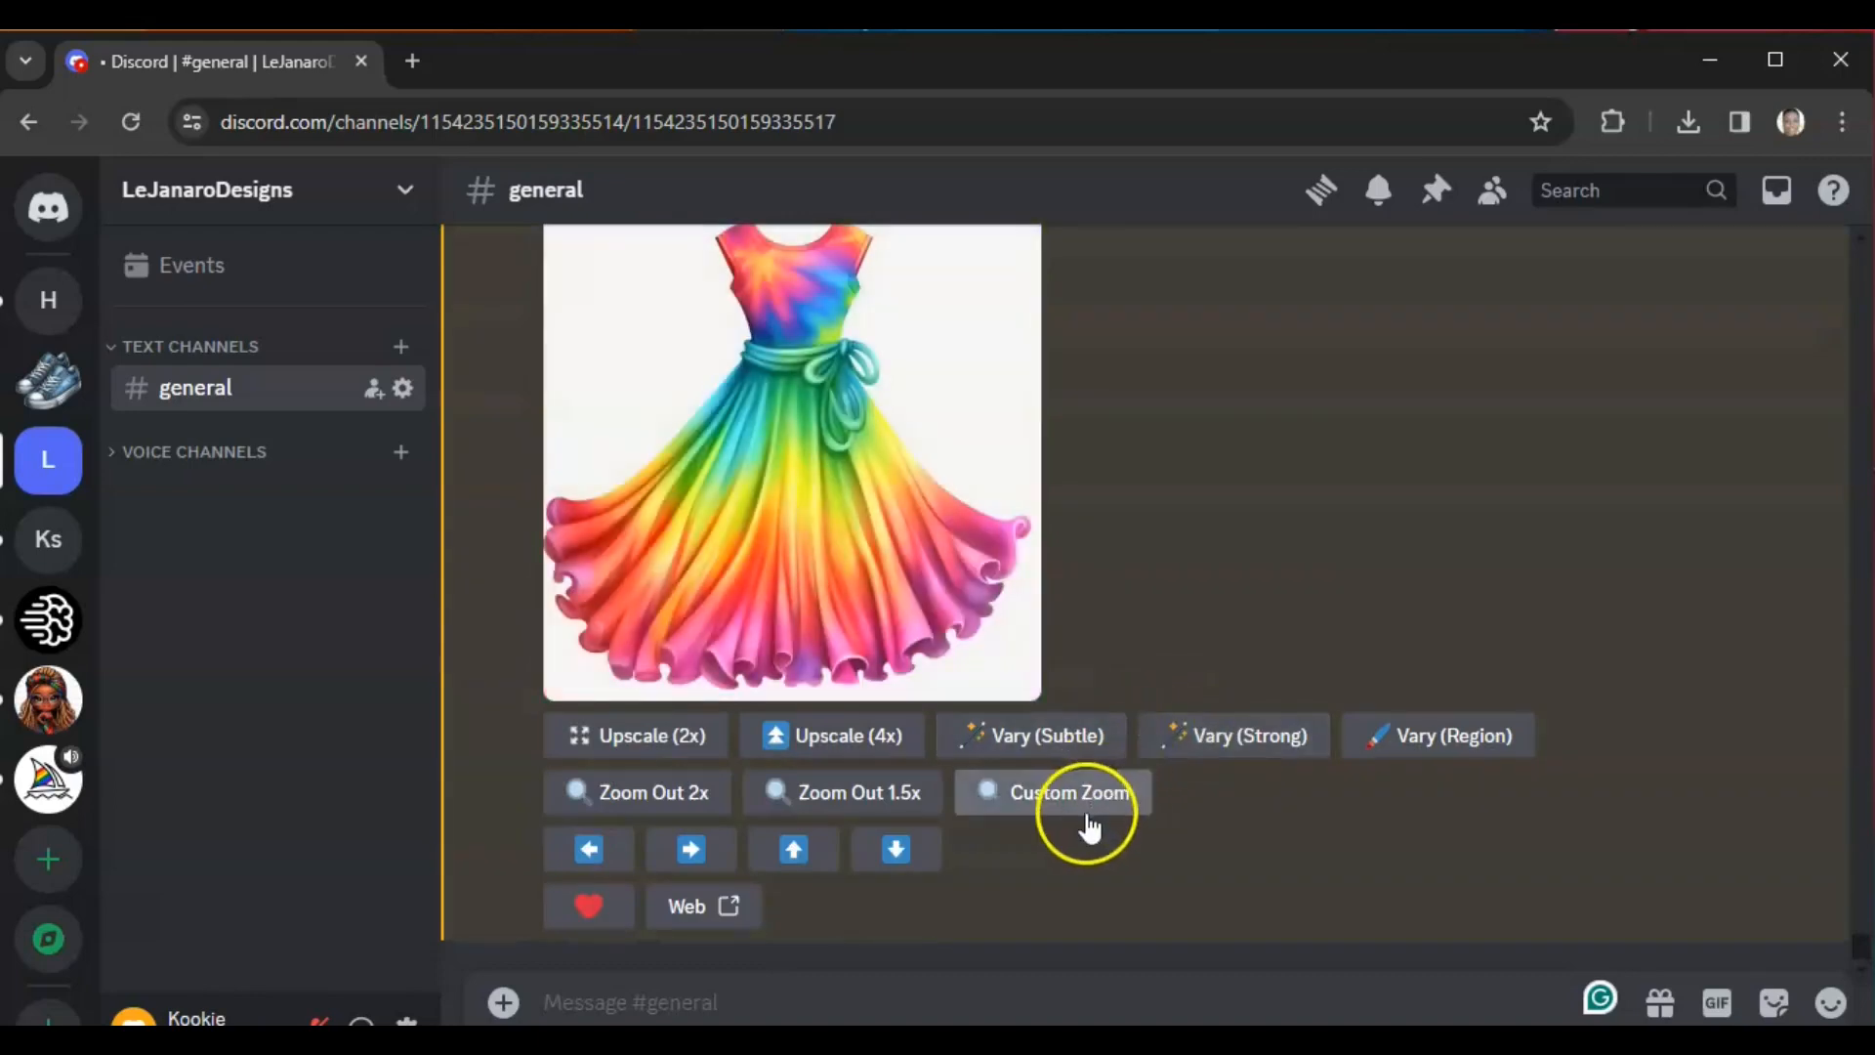
pyautogui.scroll(1, 1150, 748)
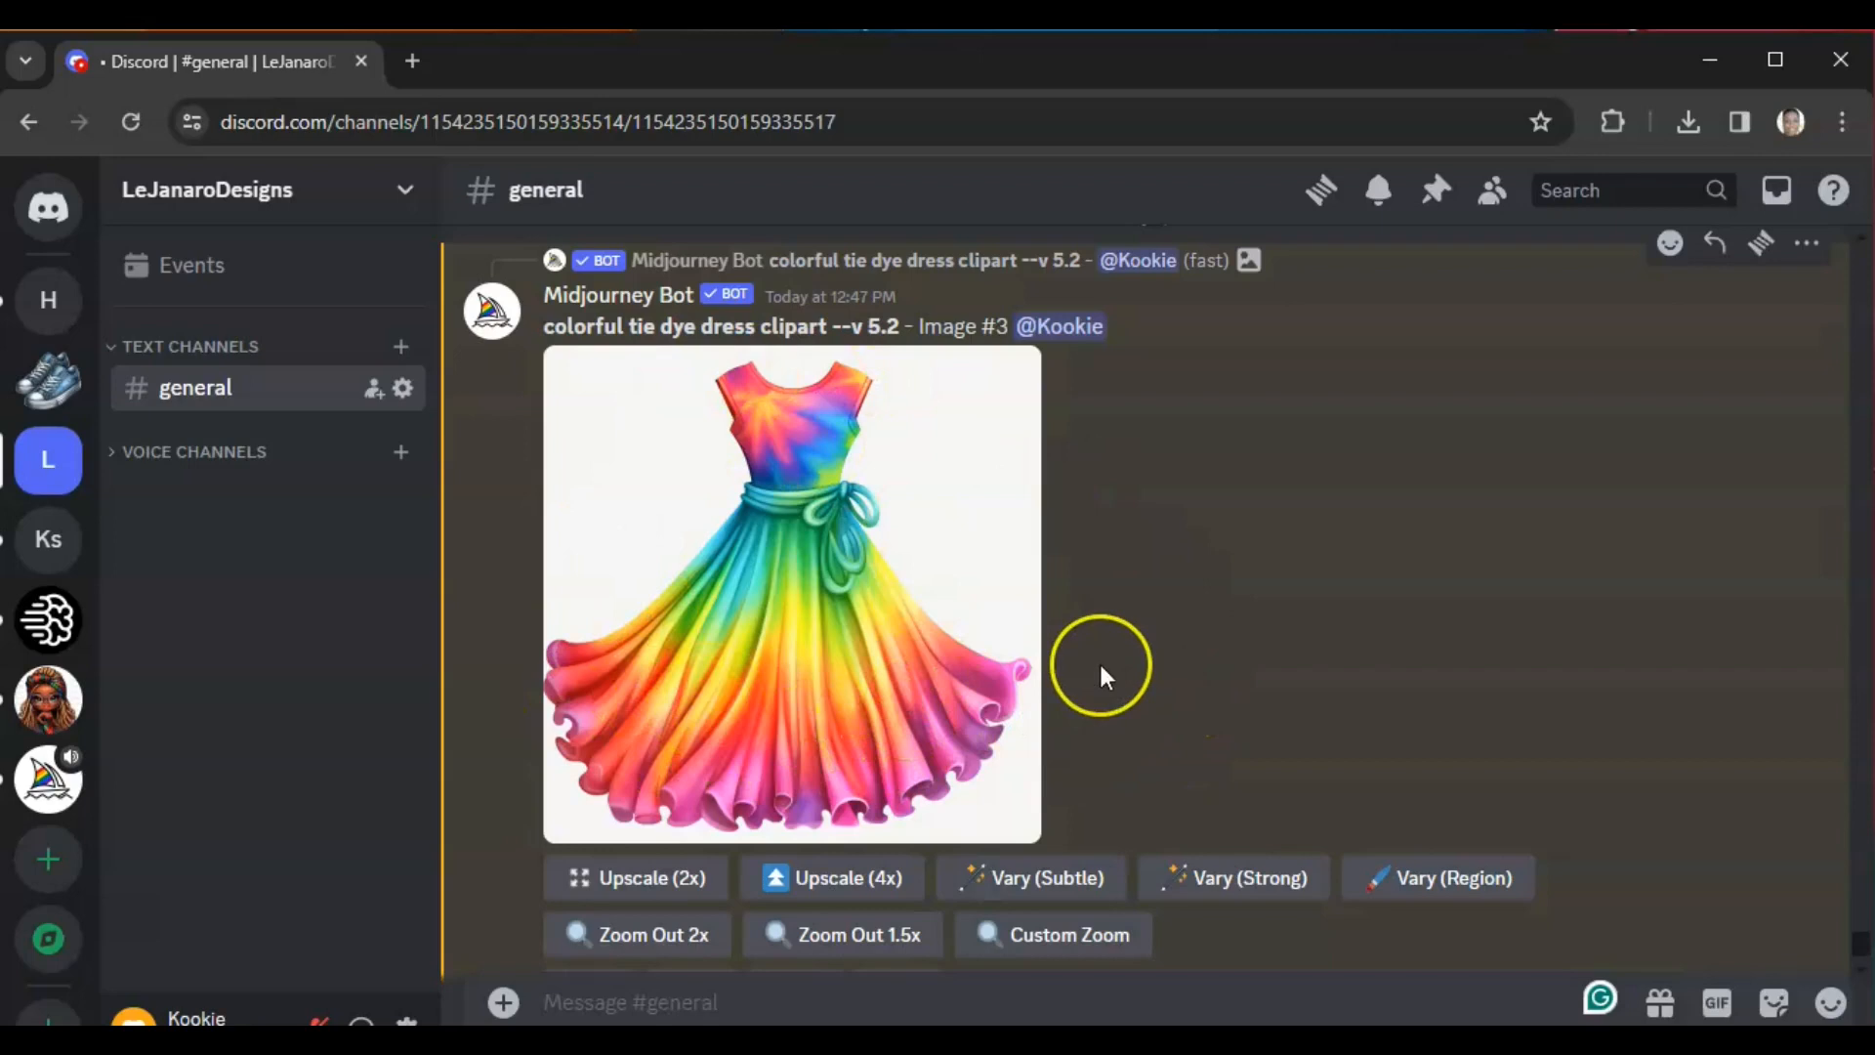
# - Generate variations of the third dress from the original four-image grid and view the new set
pyautogui.scroll(5, 1101, 668)
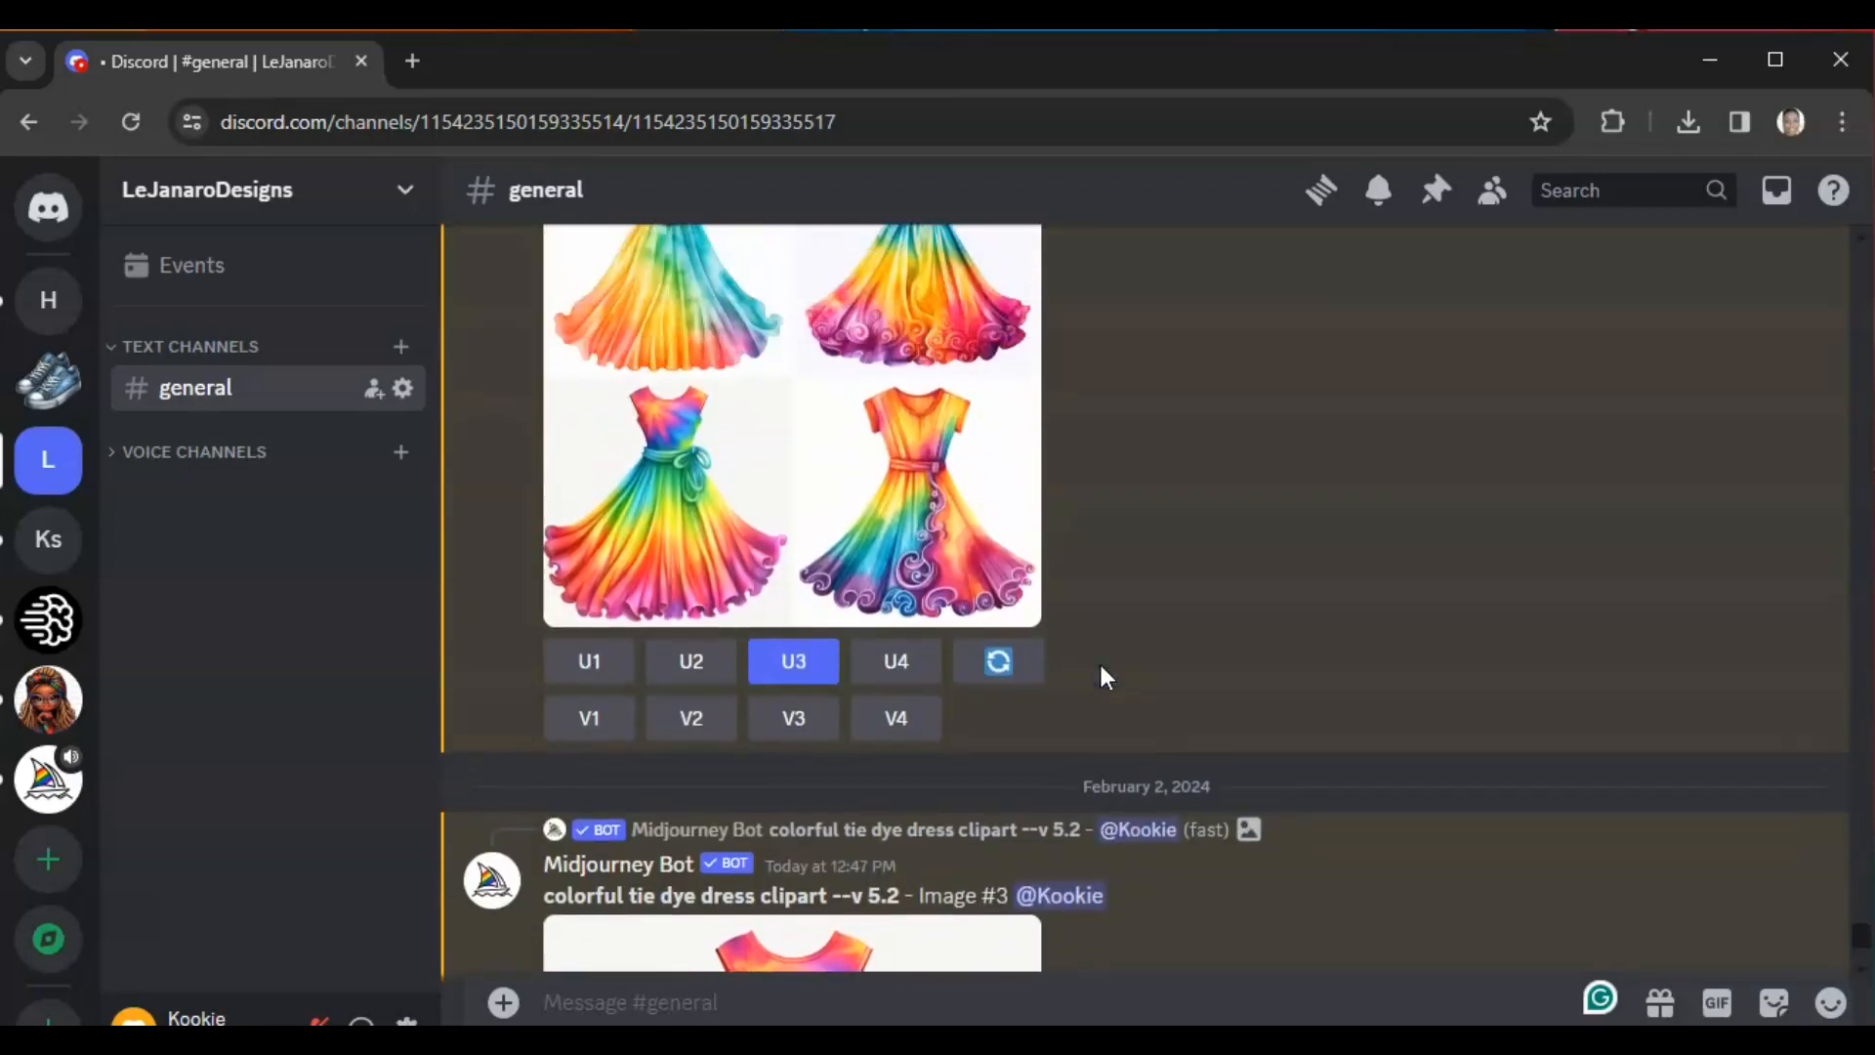
pyautogui.scroll(1, 1099, 660)
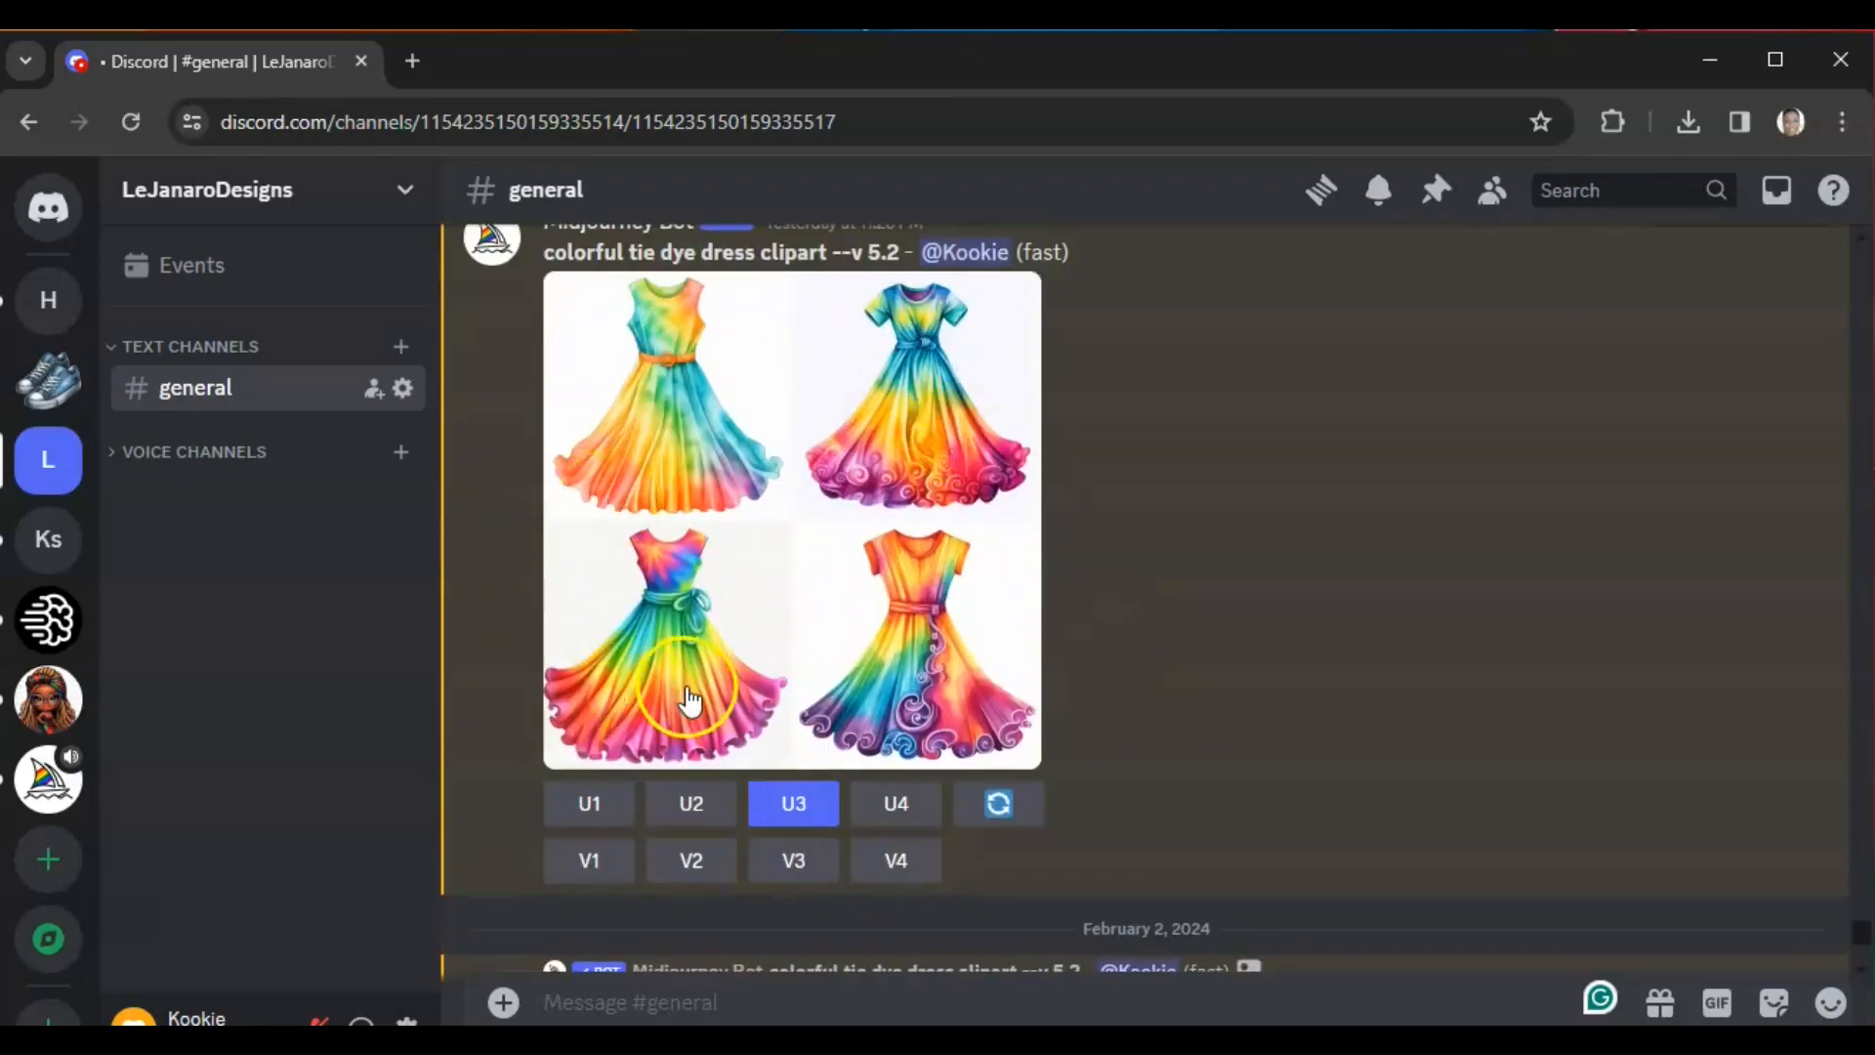
pyautogui.click(796, 864)
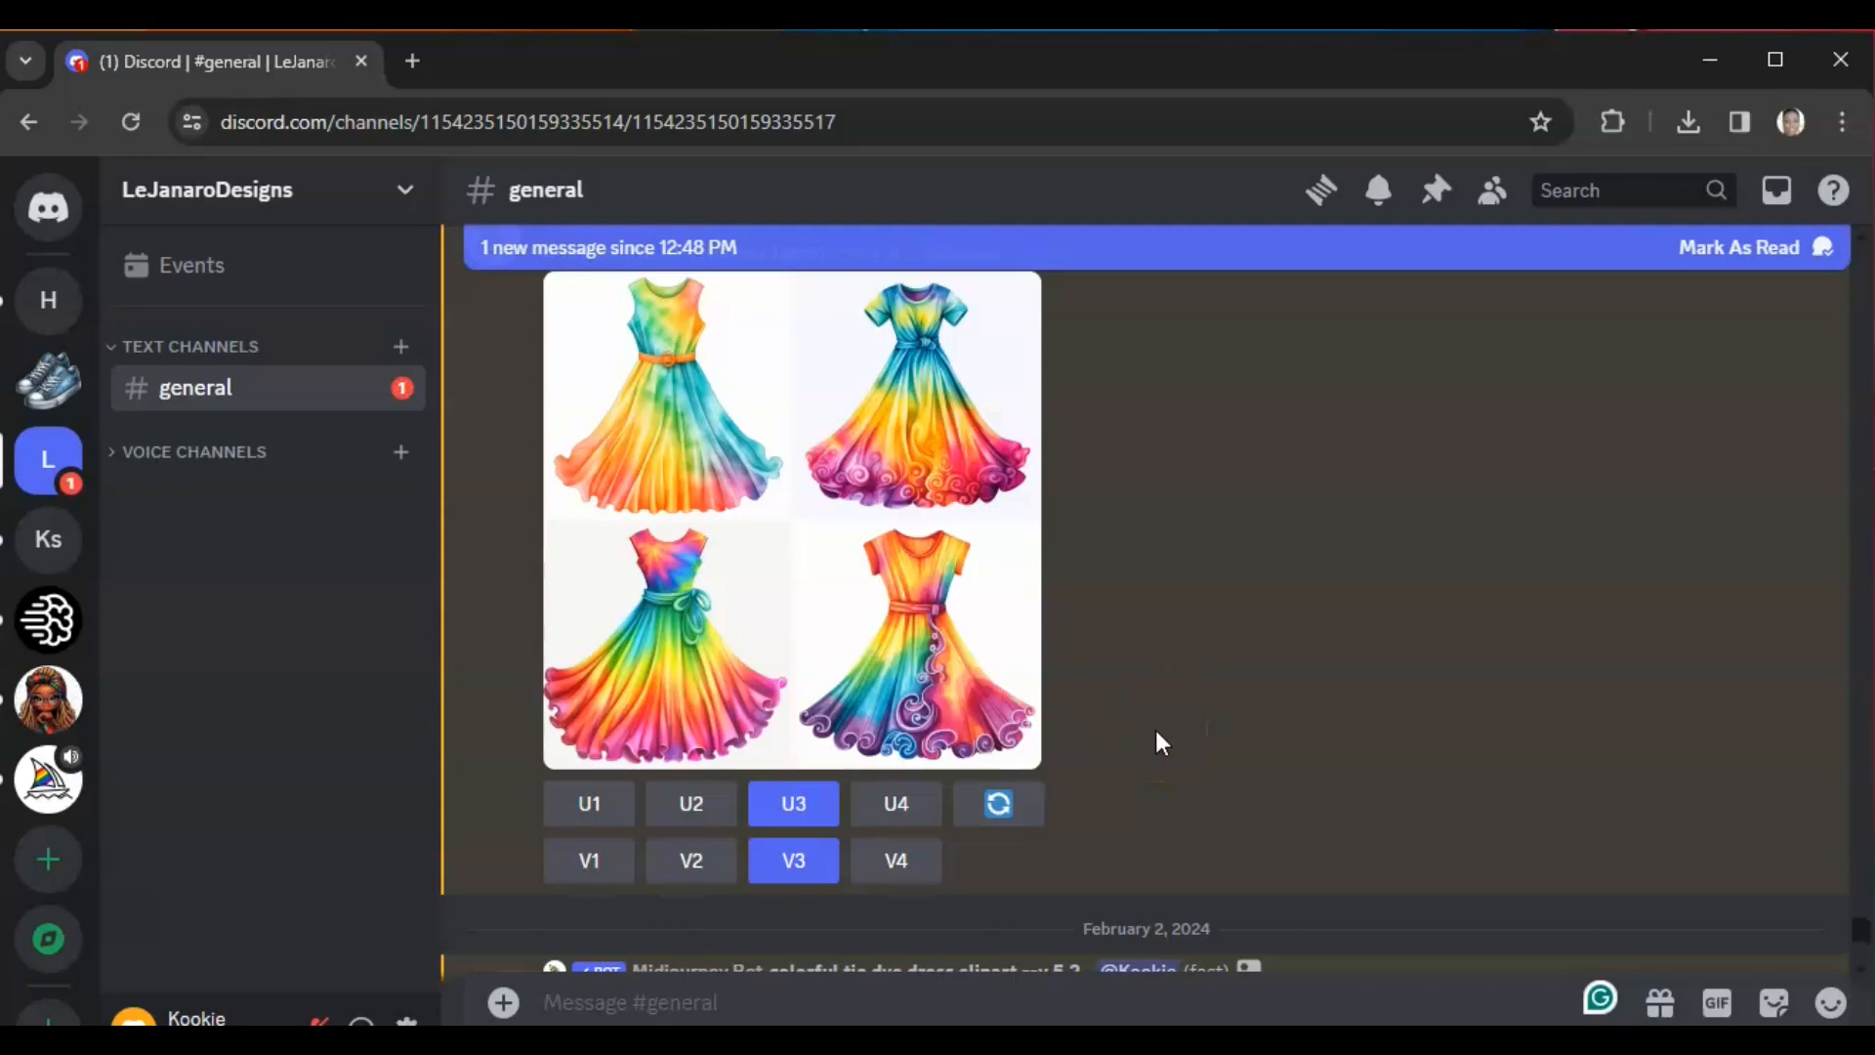
pyautogui.scroll(-5, 1156, 730)
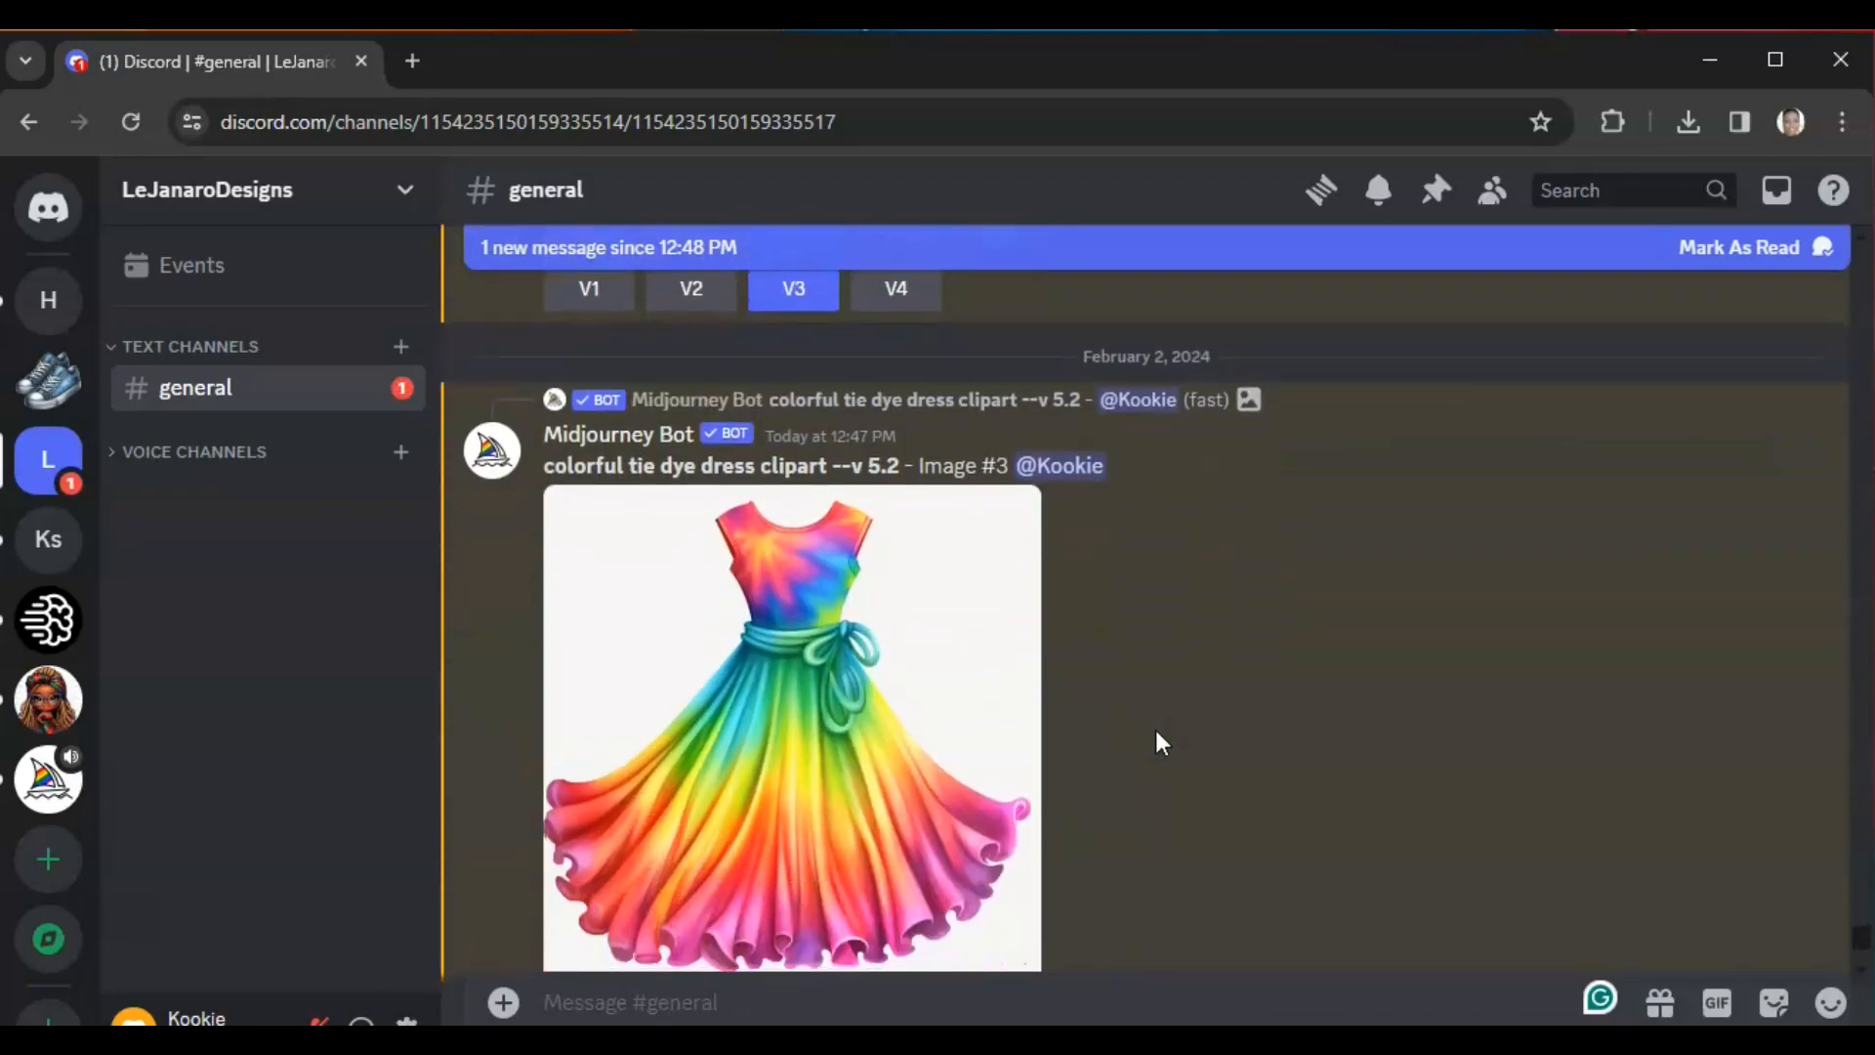
pyautogui.scroll(-3, 1156, 742)
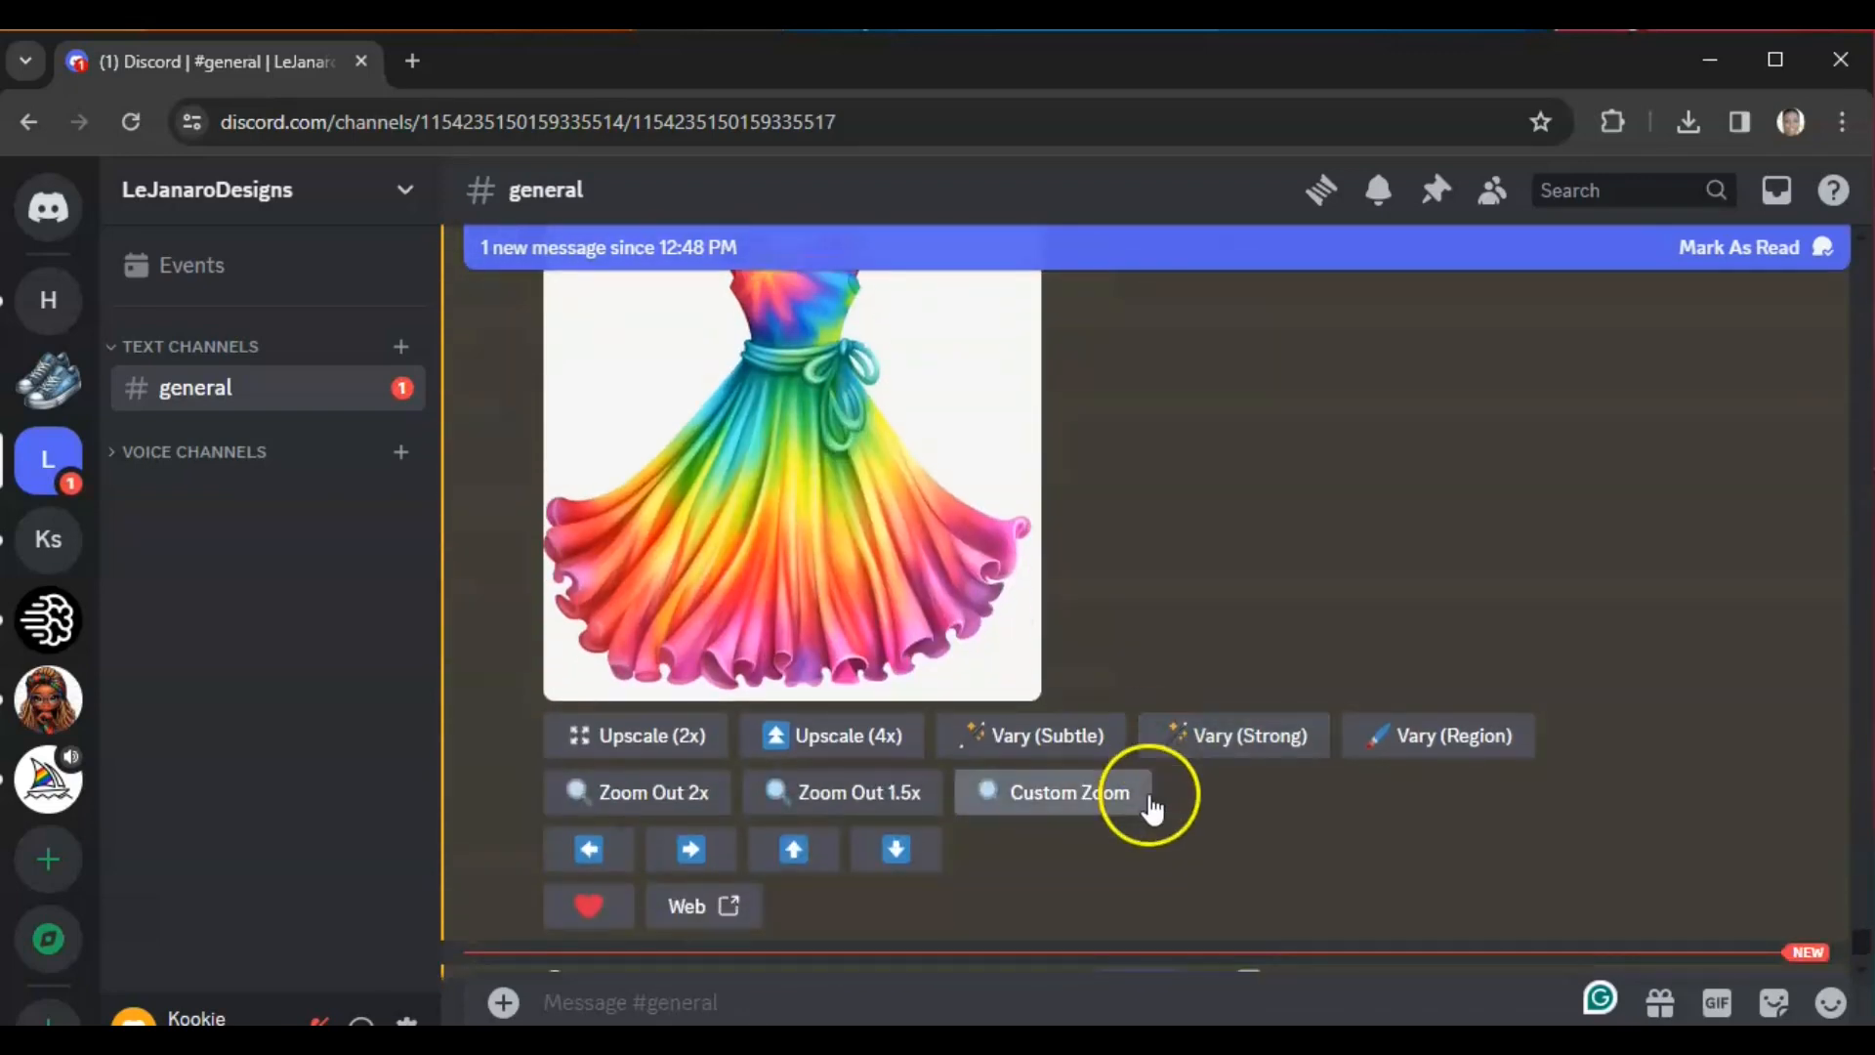
pyautogui.scroll(3, 1219, 596)
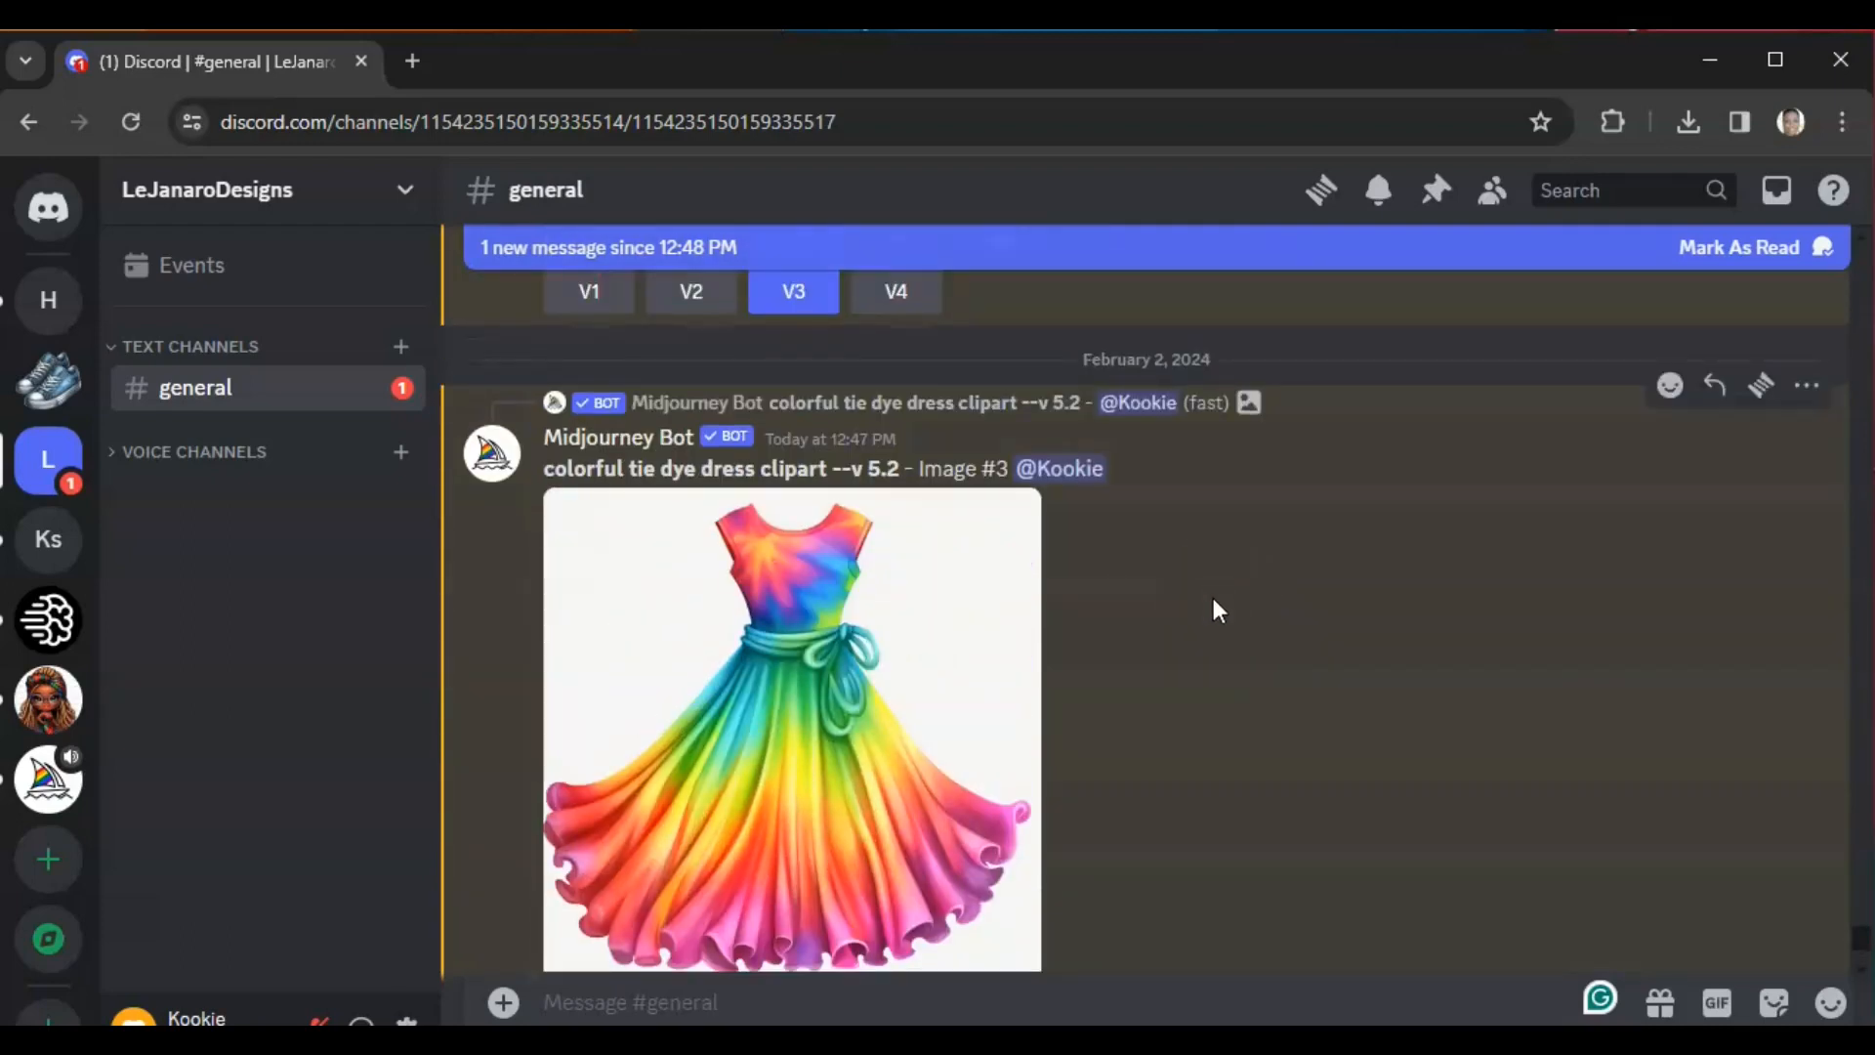
pyautogui.scroll(-8, 1213, 598)
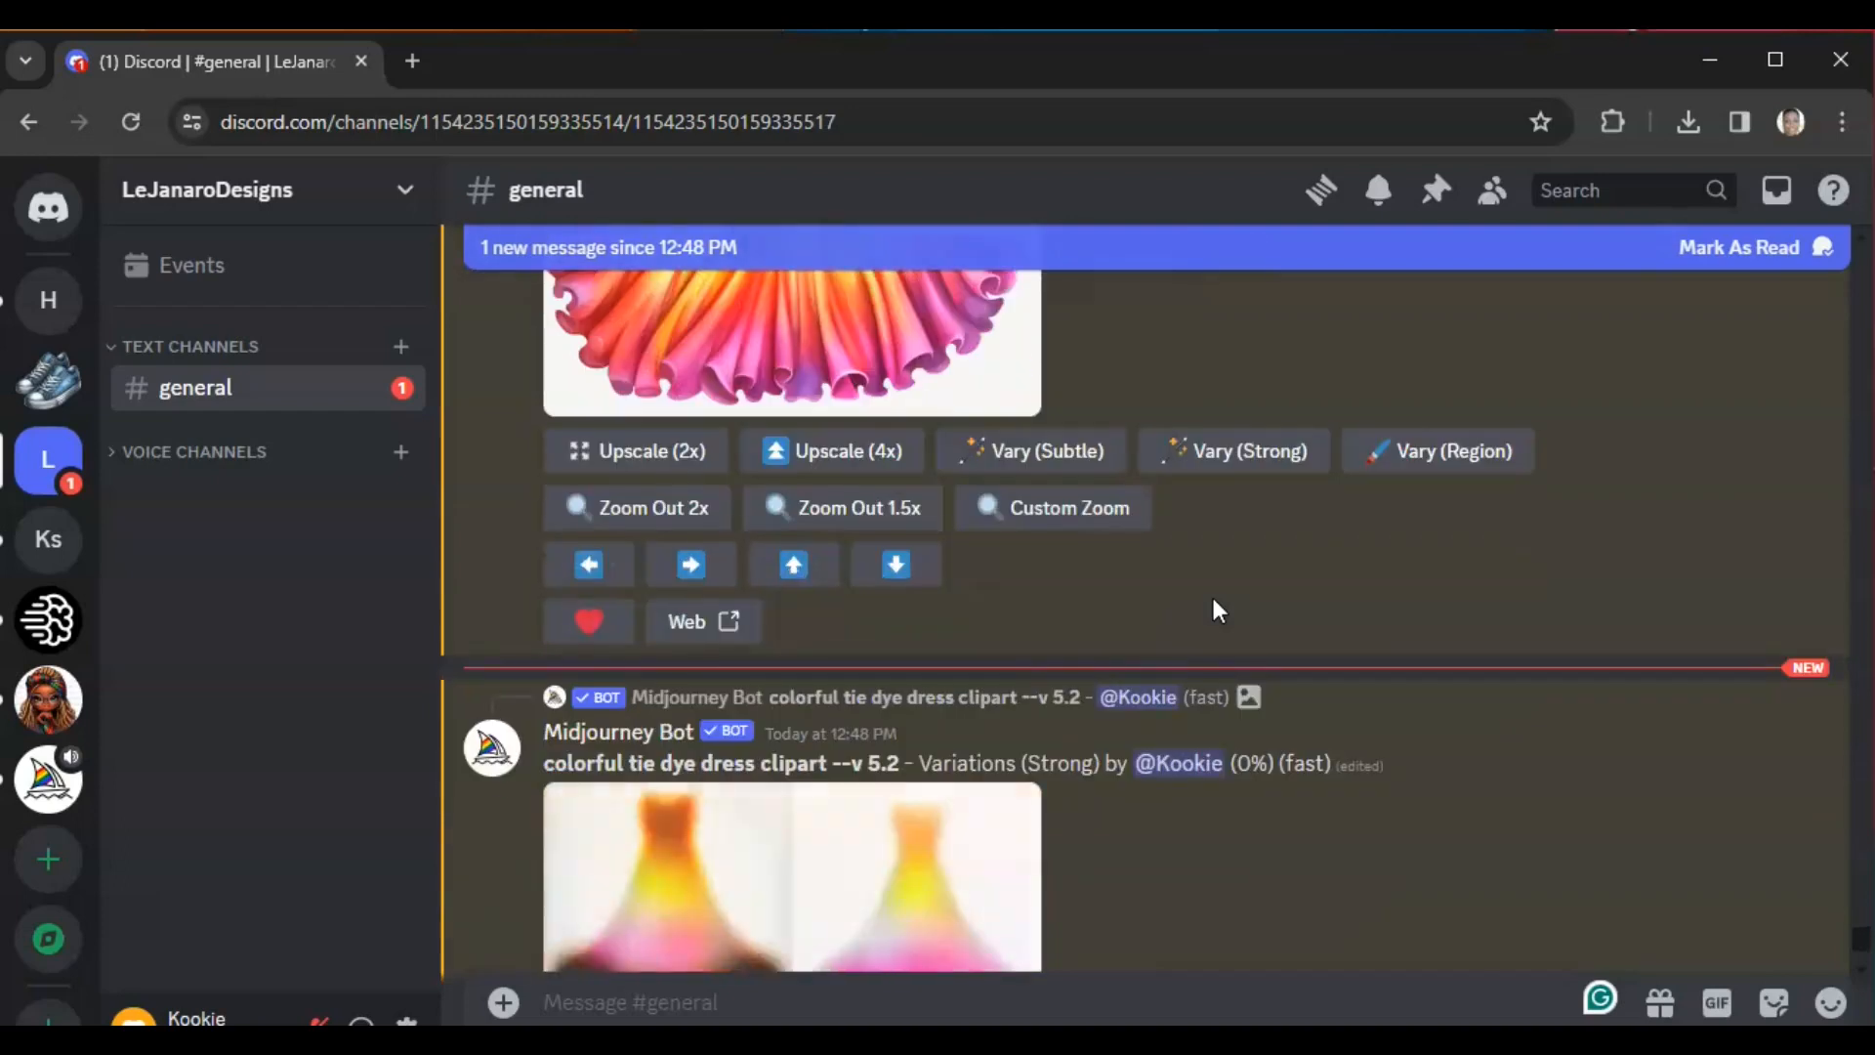
pyautogui.scroll(-2, 1211, 594)
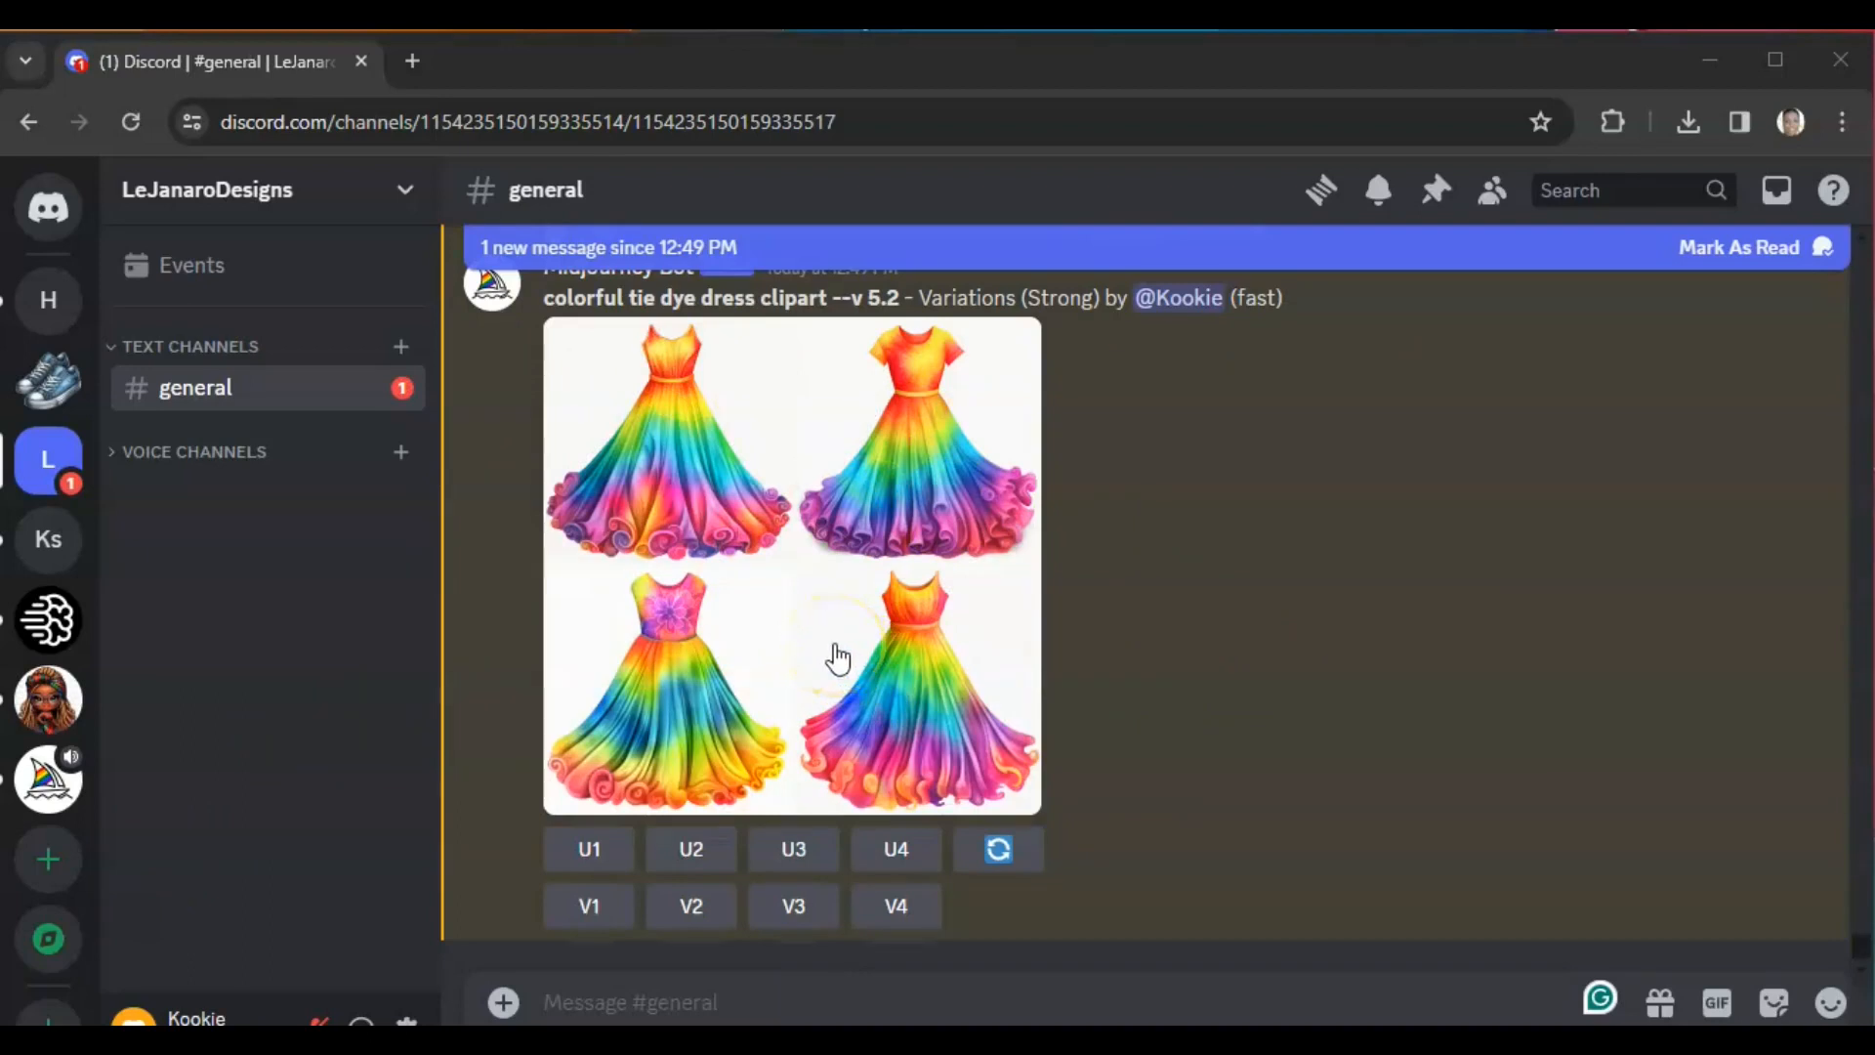
# - Open the tie dye dress variations grid at full size in the browser, review all four designs, and return to the general channel
pyautogui.scroll(8, 840, 659)
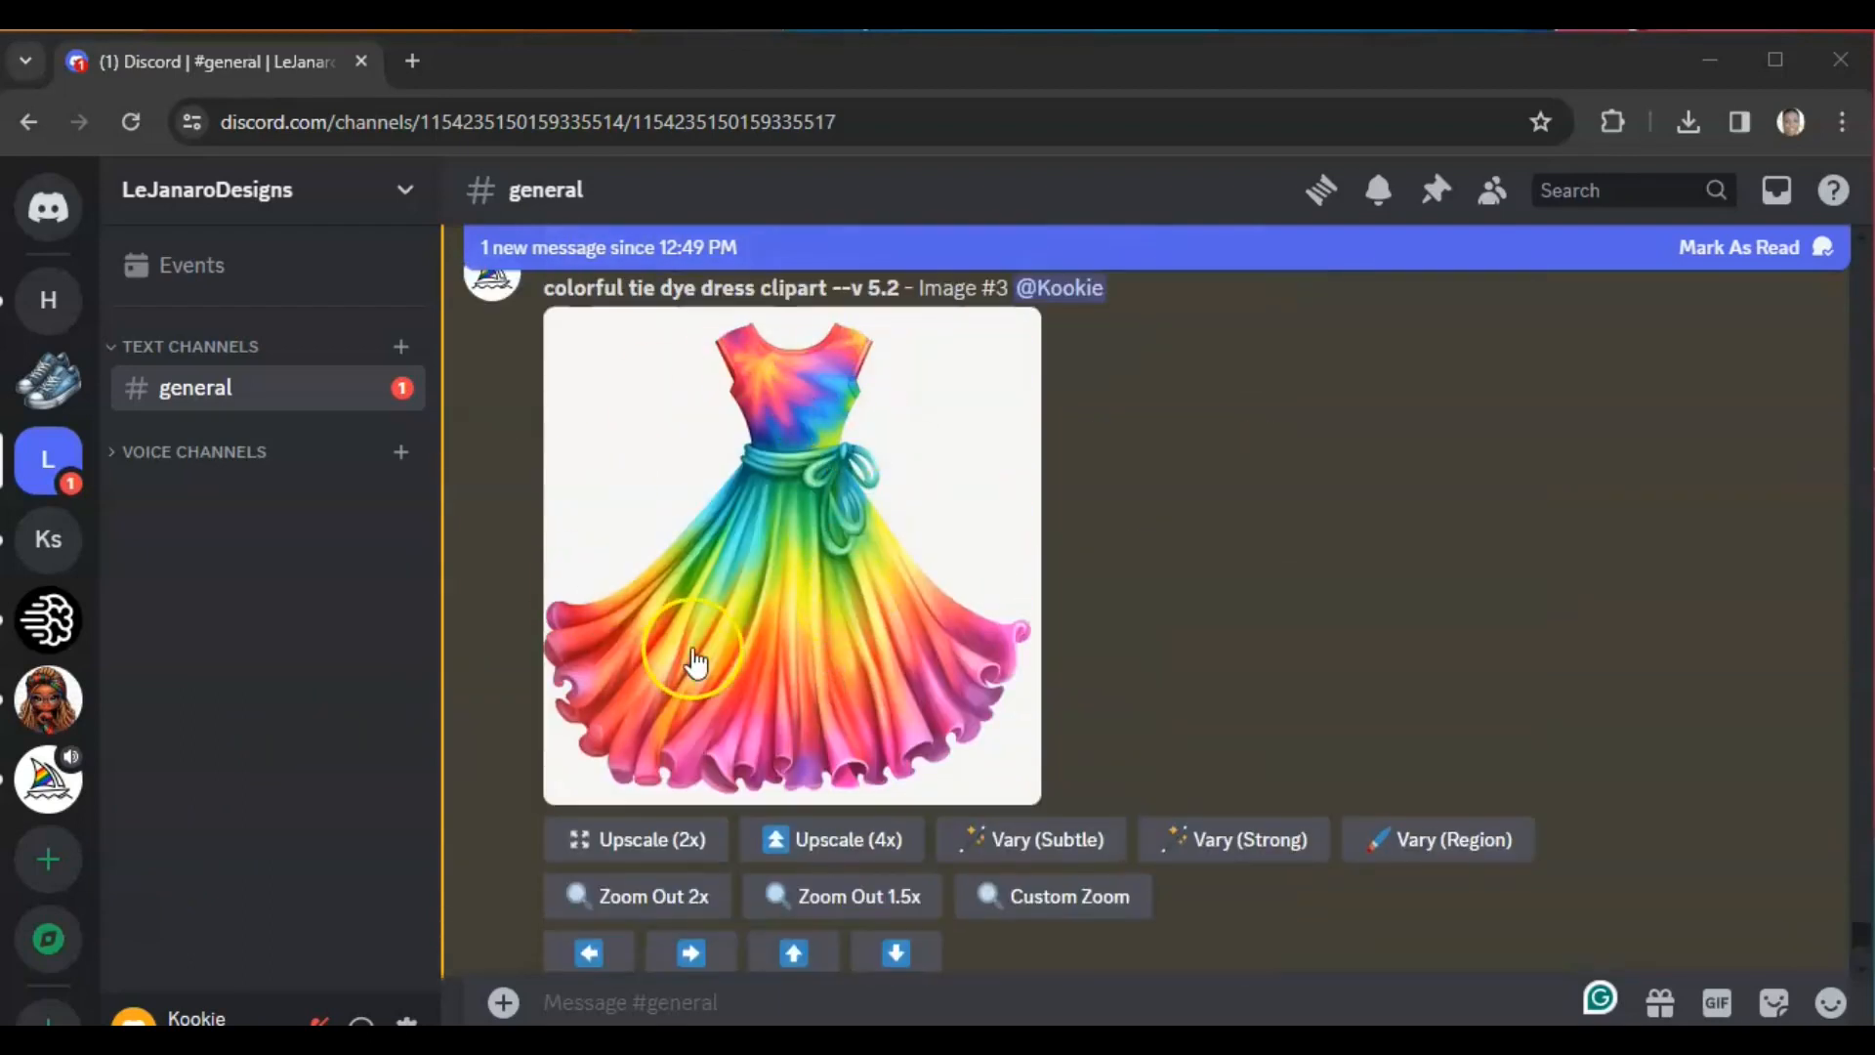
pyautogui.scroll(-7, 695, 663)
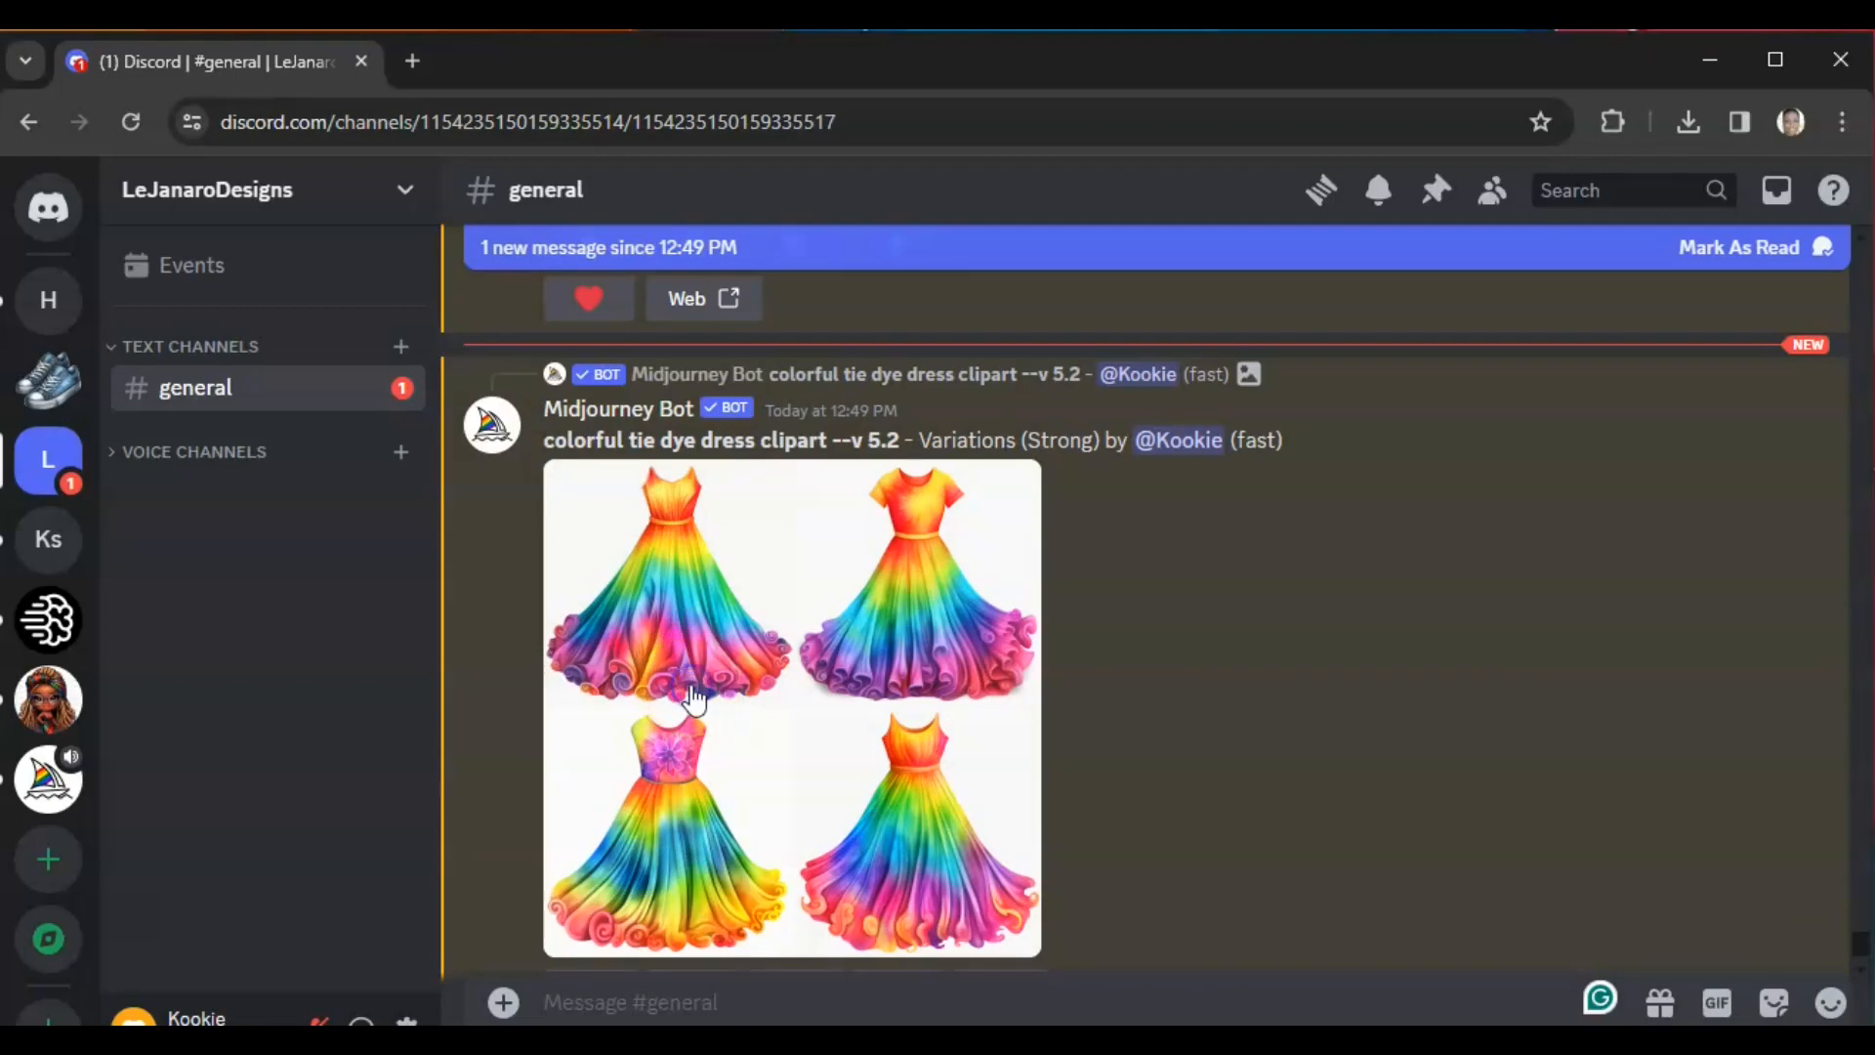
pyautogui.click(693, 696)
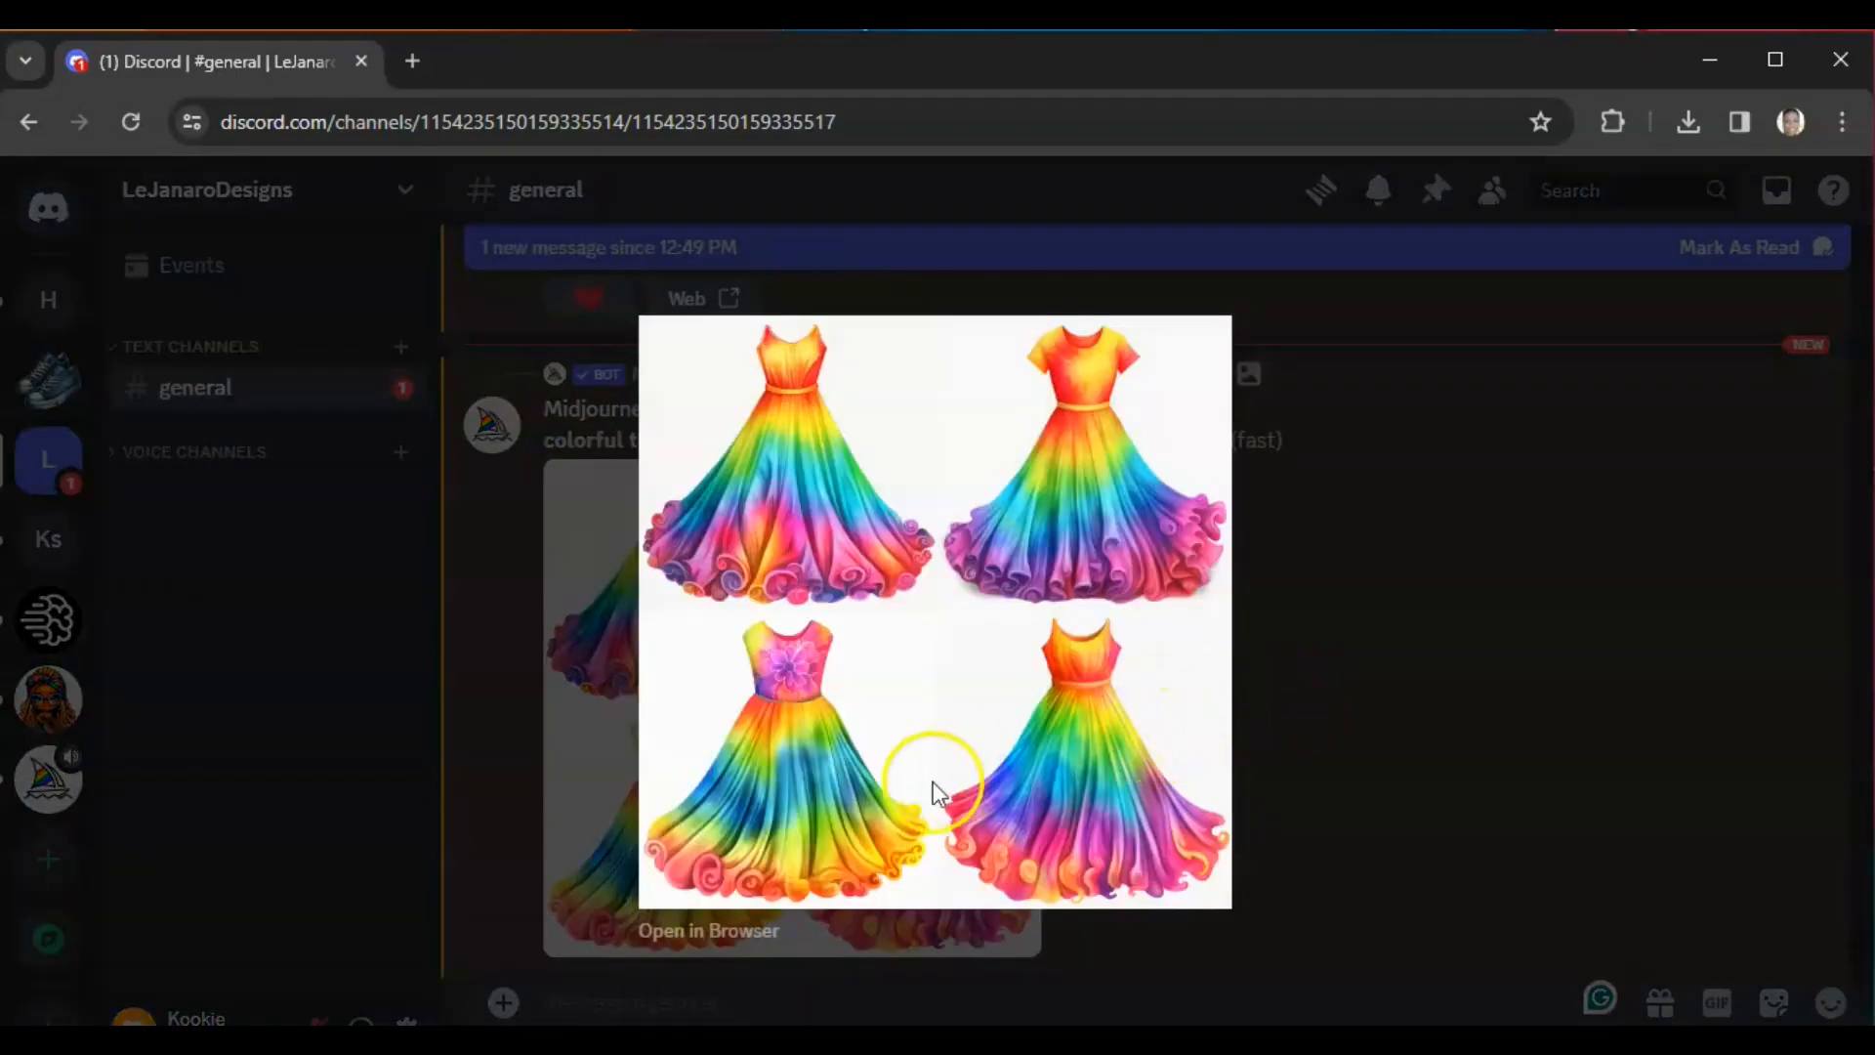
pyautogui.click(721, 936)
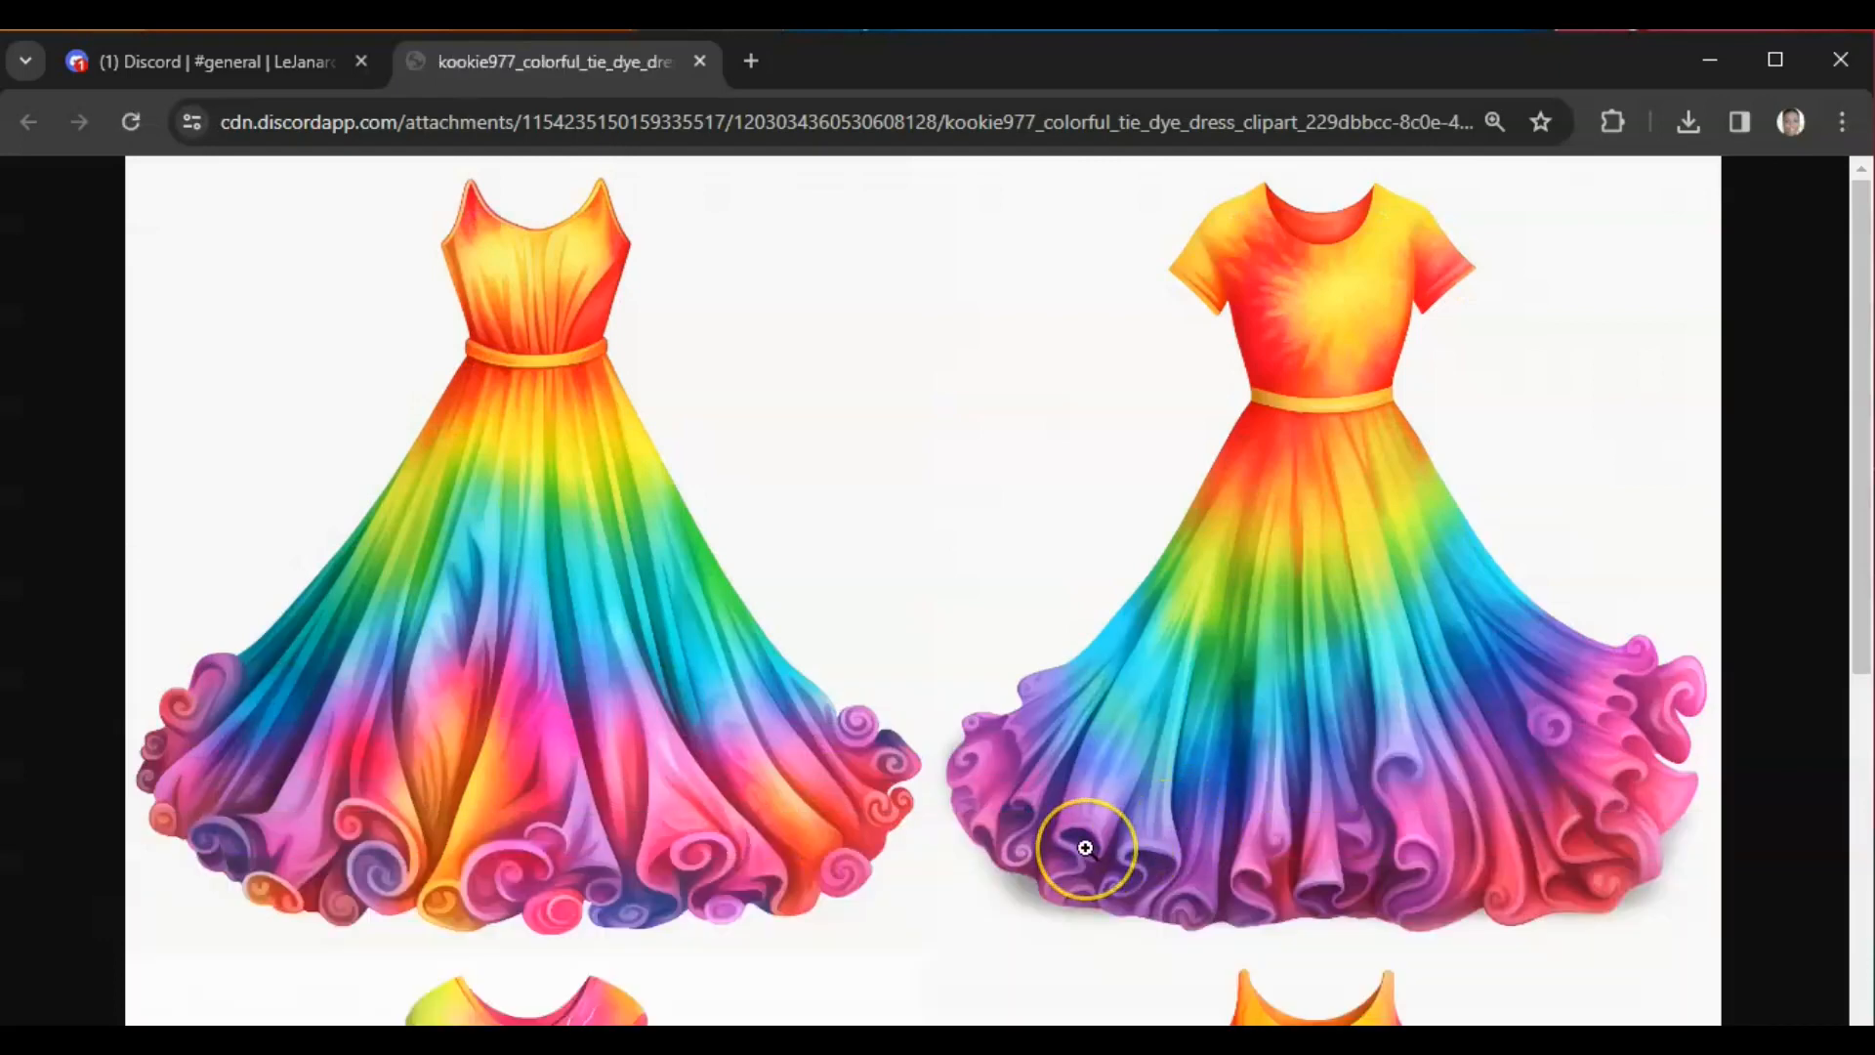
pyautogui.scroll(-1, 1082, 848)
pyautogui.scroll(-7, 1084, 848)
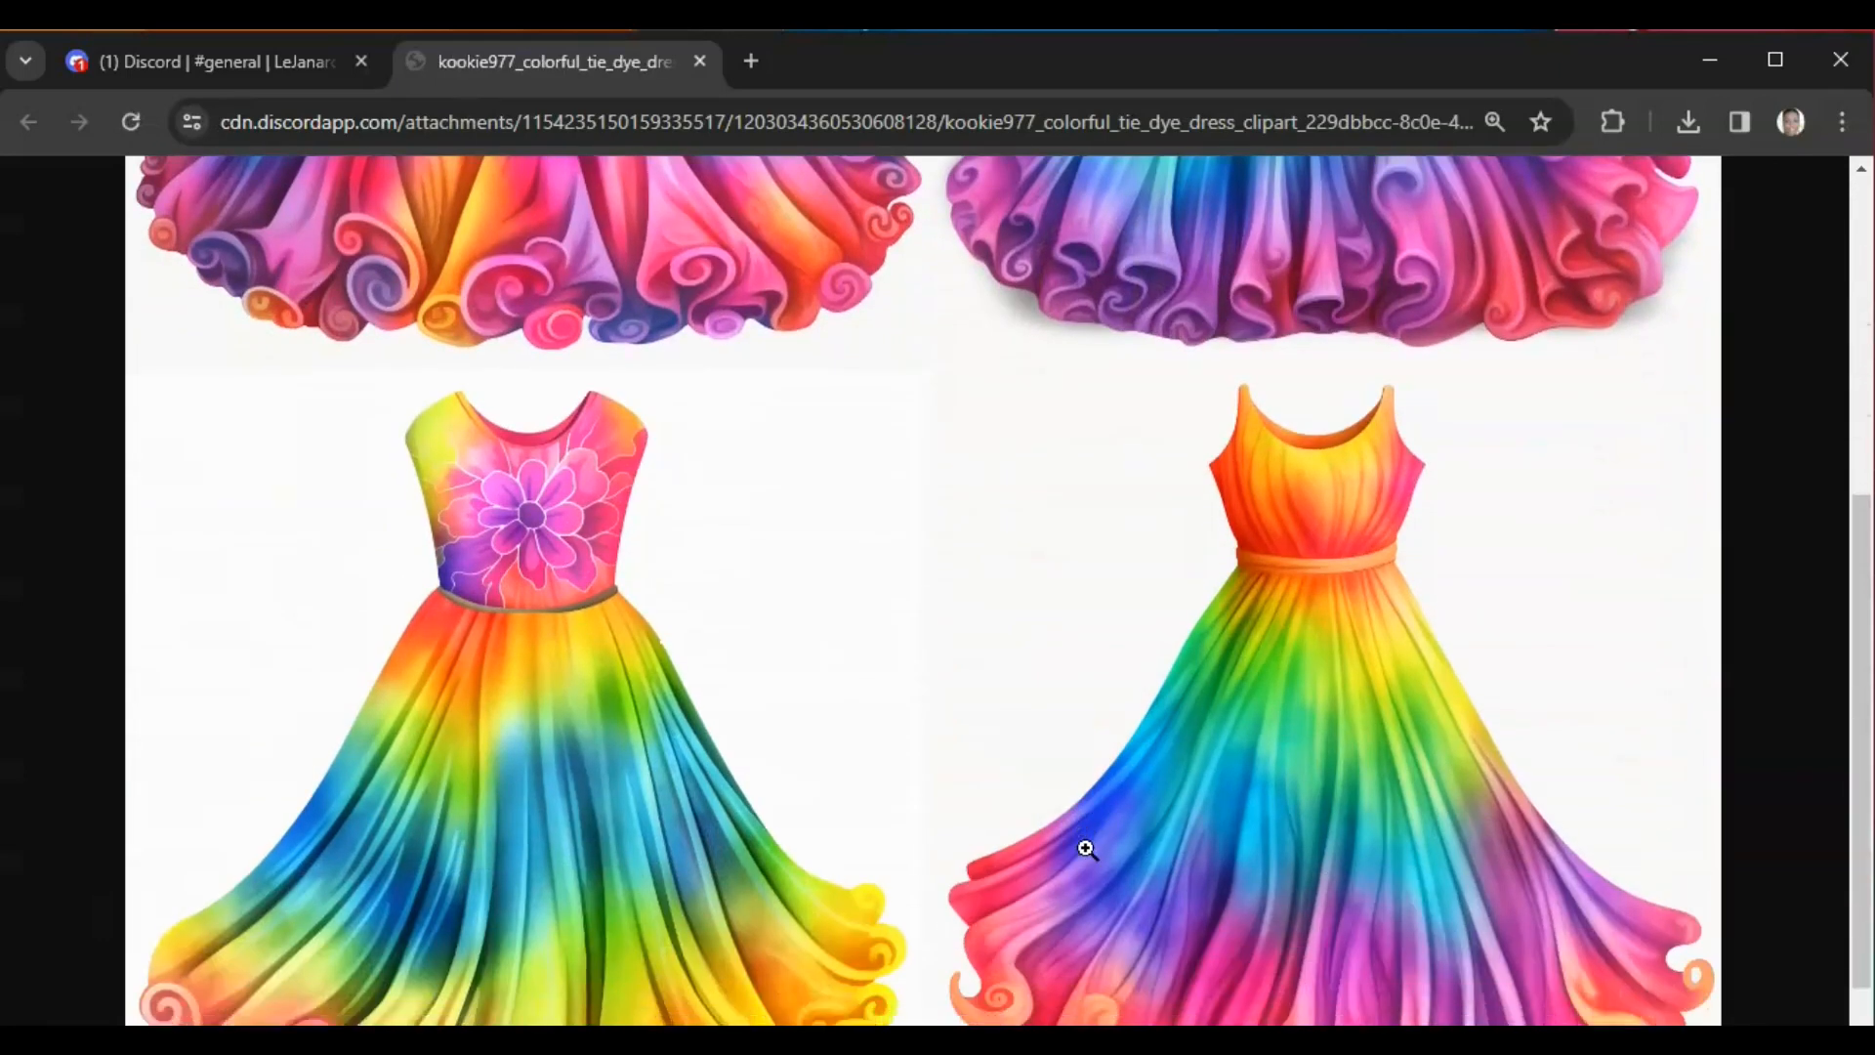
pyautogui.scroll(7, 1084, 849)
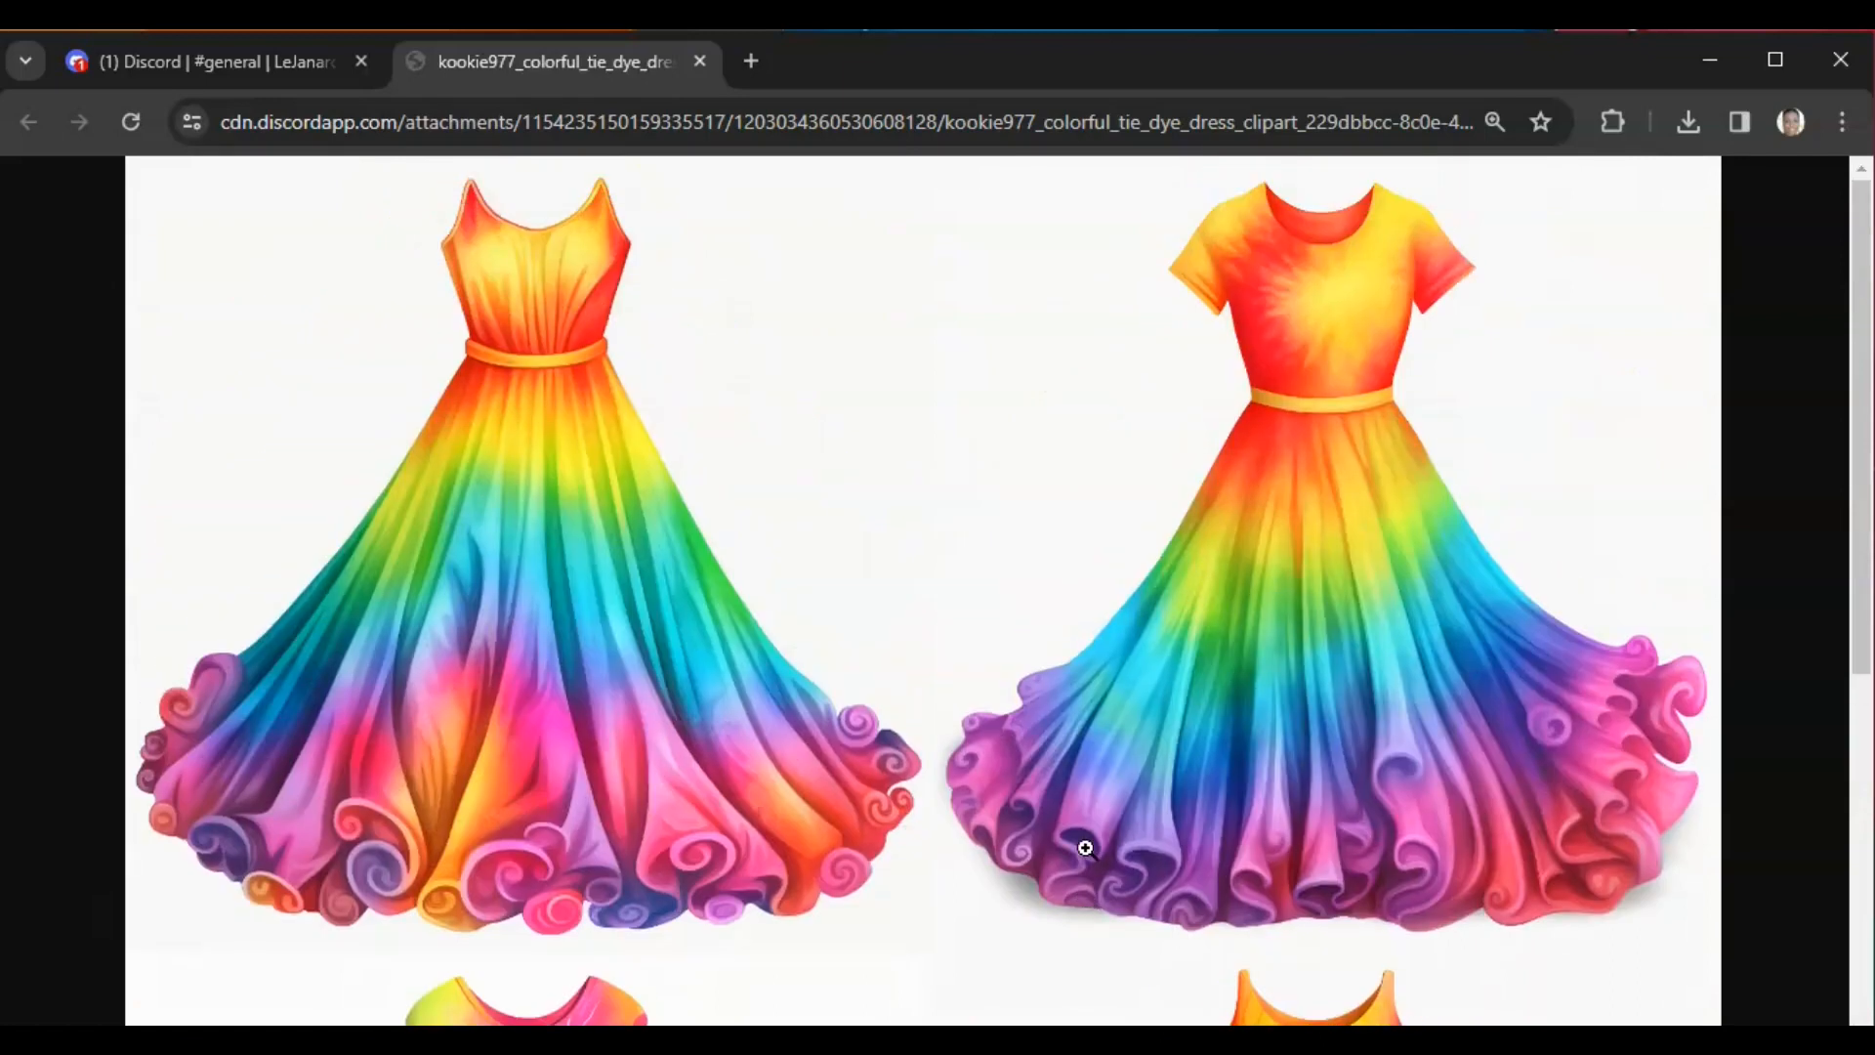
pyautogui.click(700, 60)
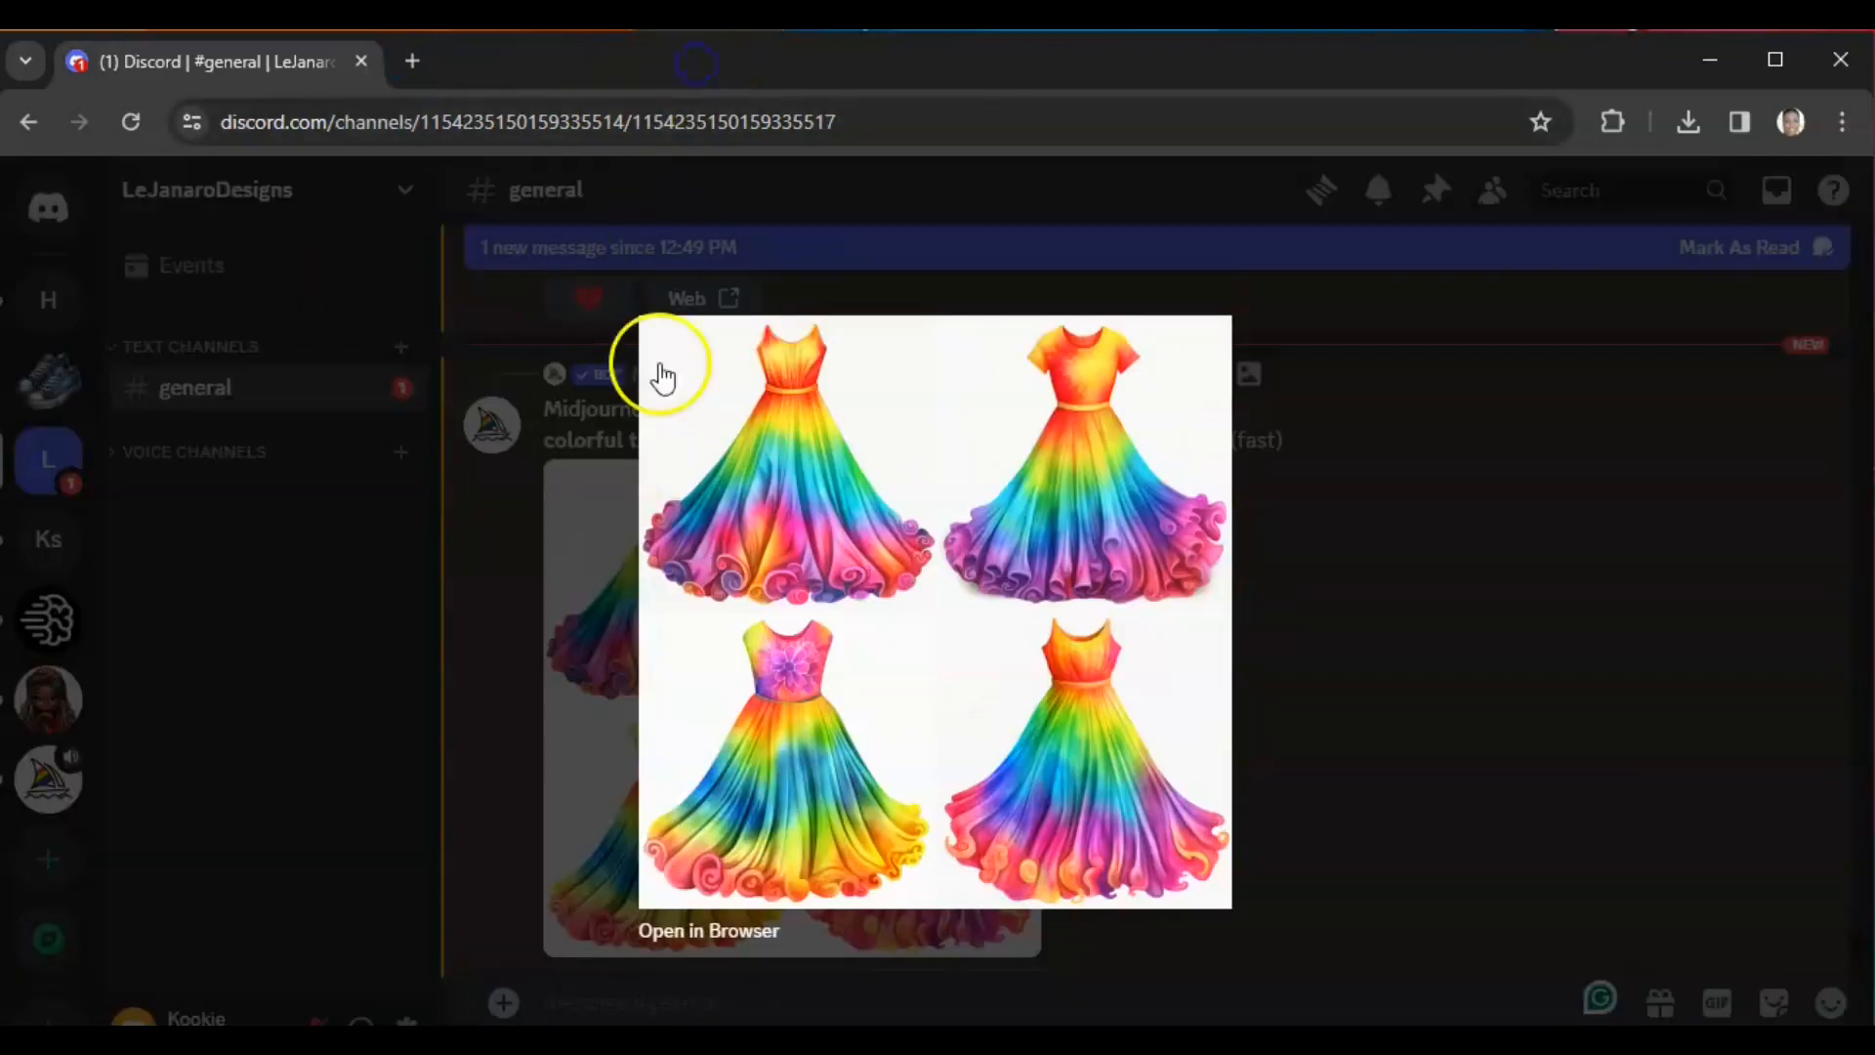
pyautogui.click(1377, 600)
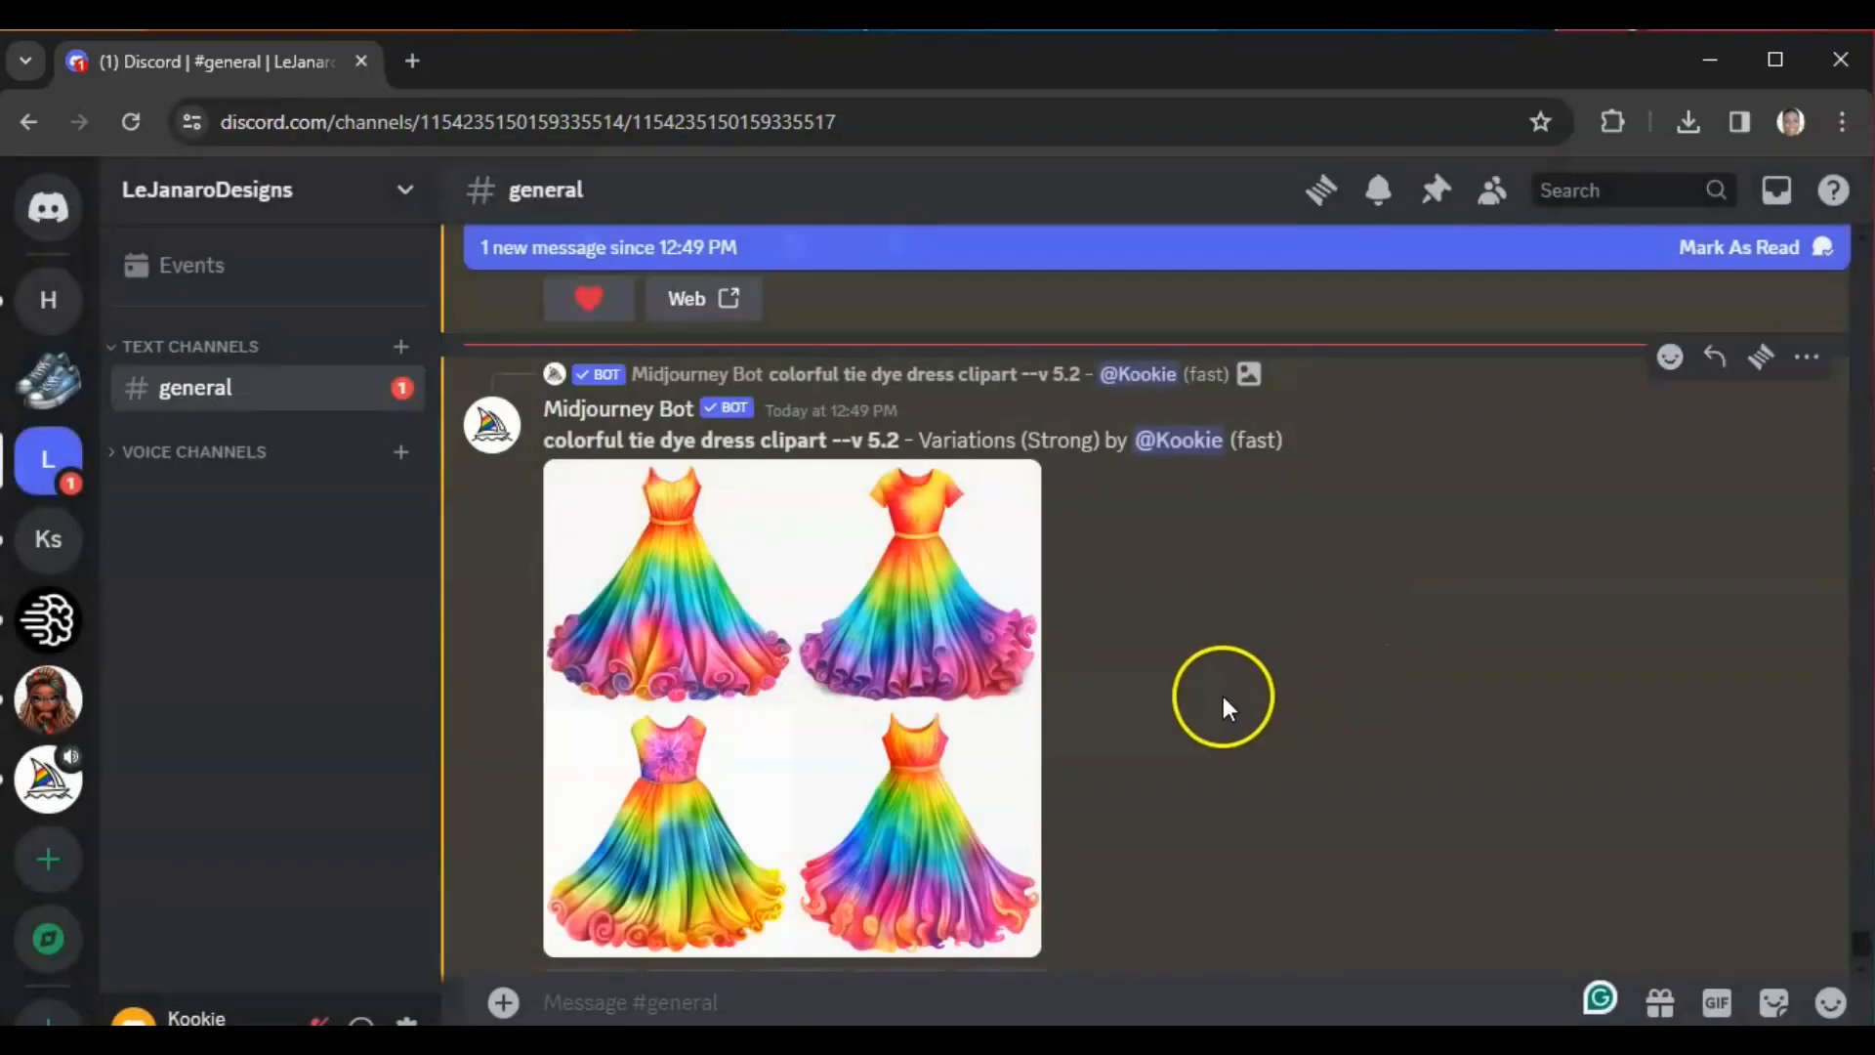
# - Generate images with the /imagine command using the prompt "colorful tye dye sneakers clipart"
pyautogui.scroll(-3, 1223, 699)
pyautogui.click(580, 1002)
pyautogui.click(580, 1003)
pyautogui.write('/imag')
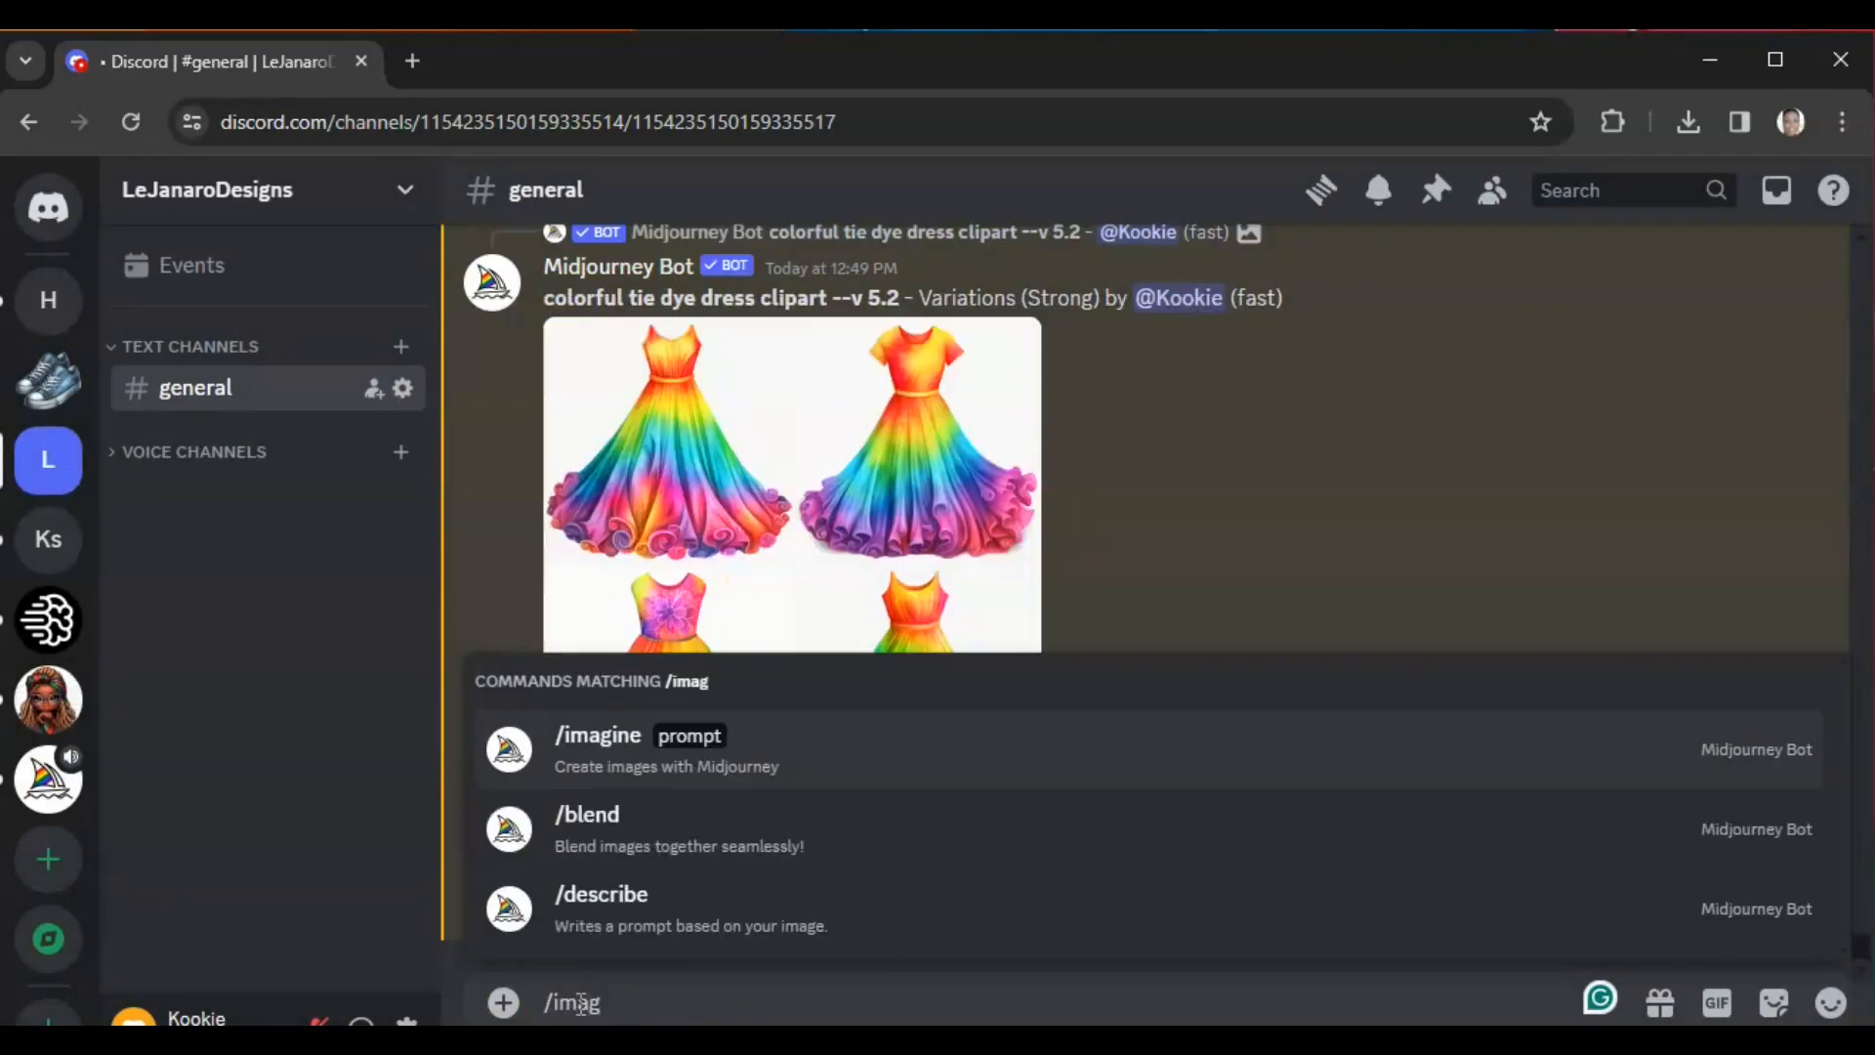
pyautogui.click(674, 758)
pyautogui.write('colorful tye di')
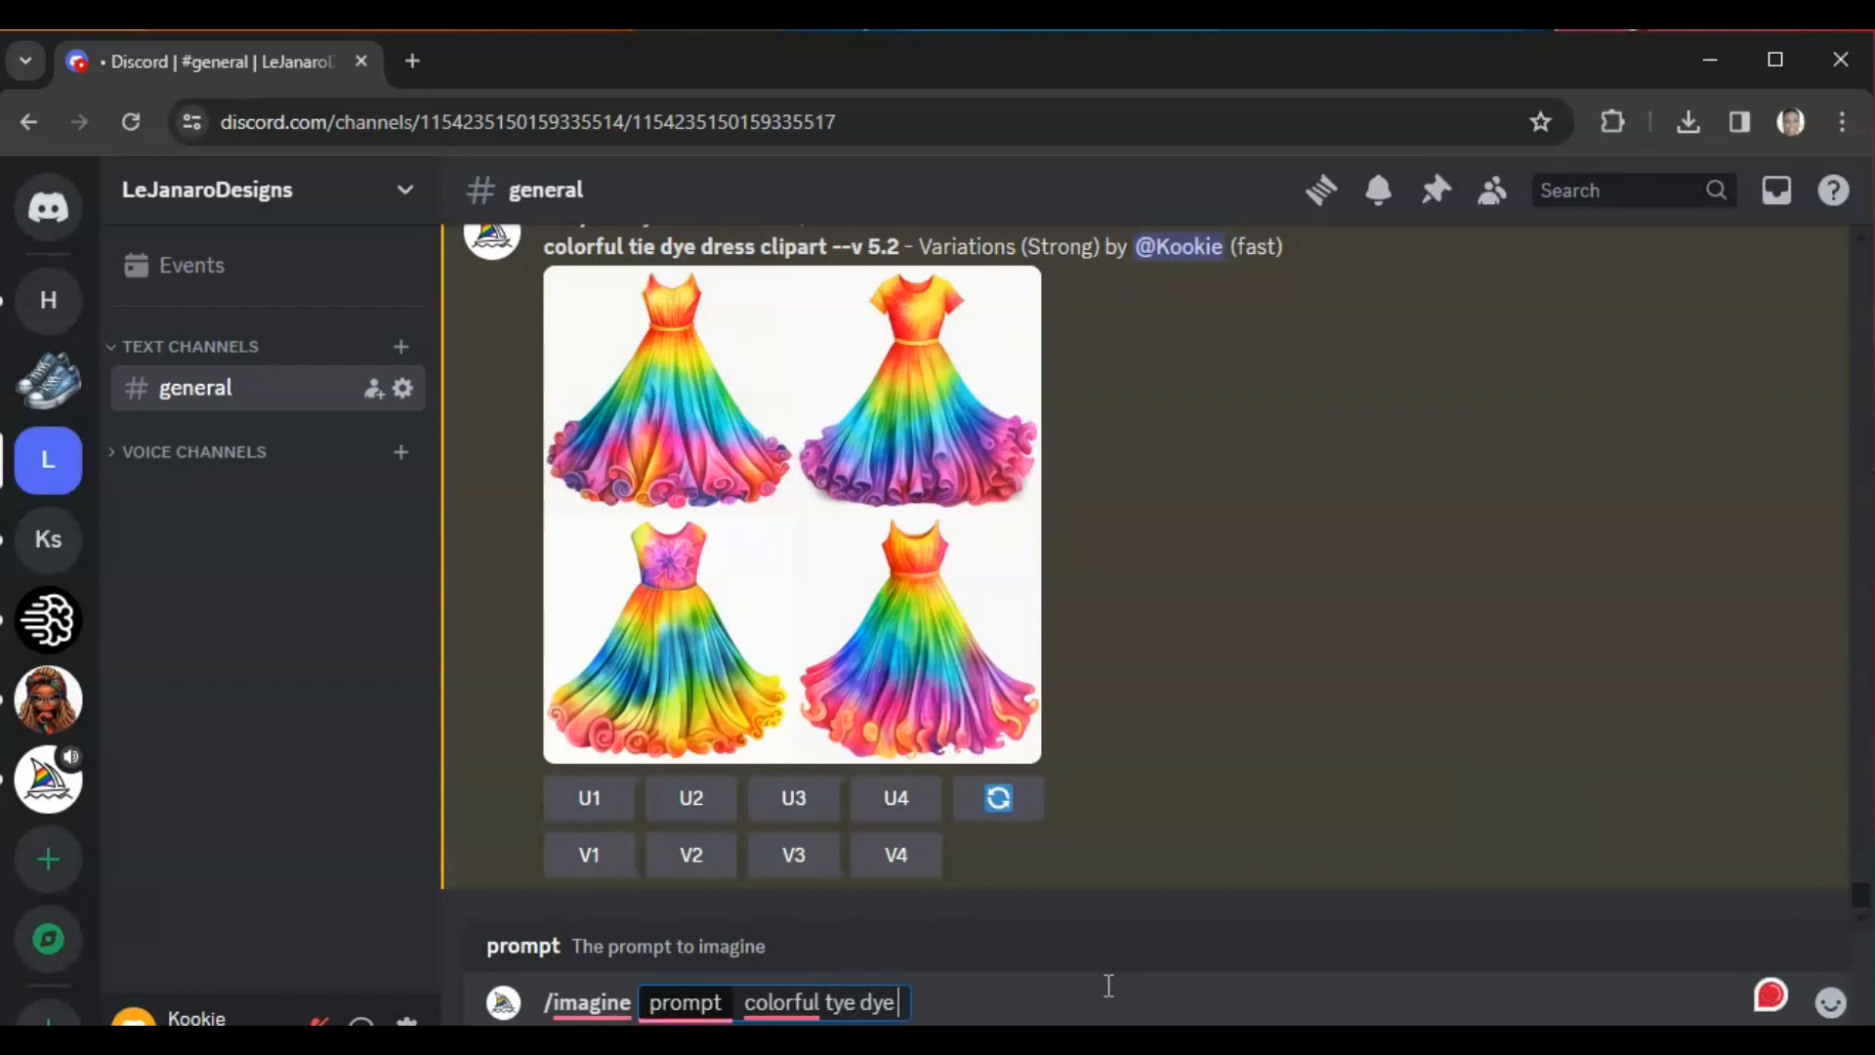
pyautogui.write('e sneakers')
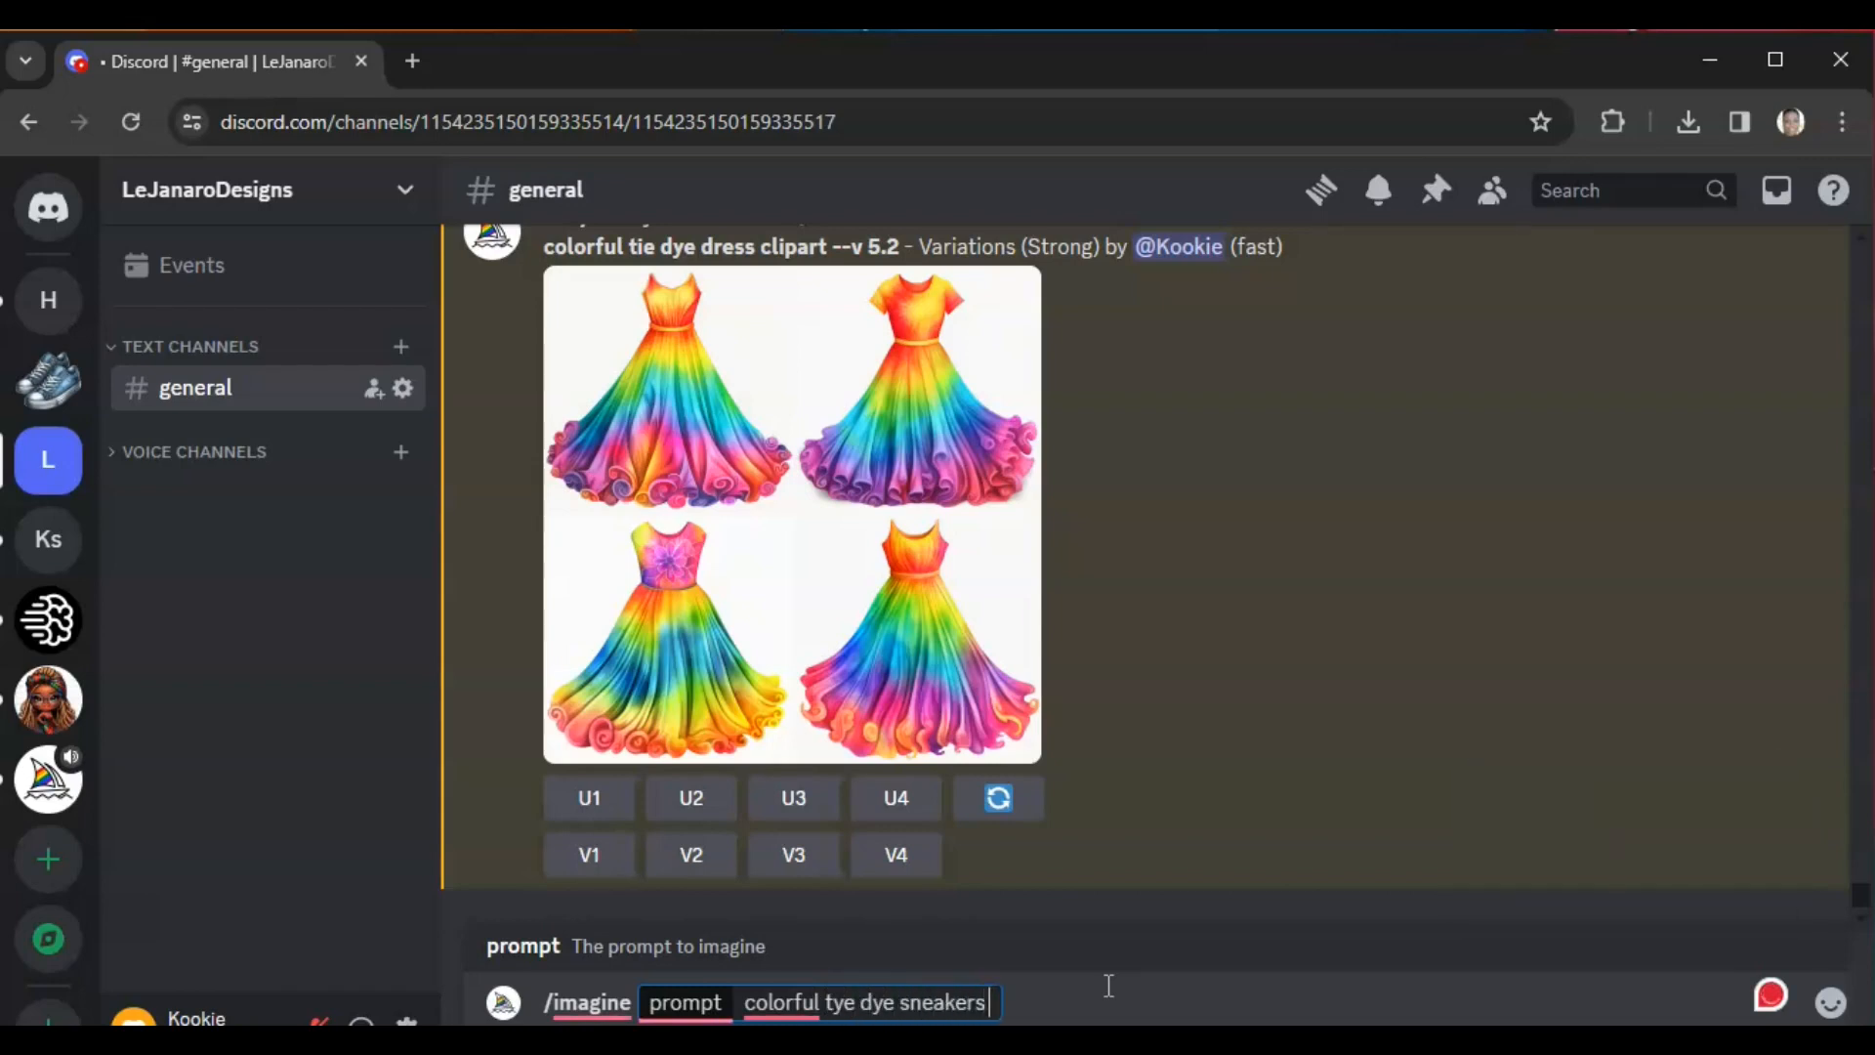
pyautogui.write(' clipa')
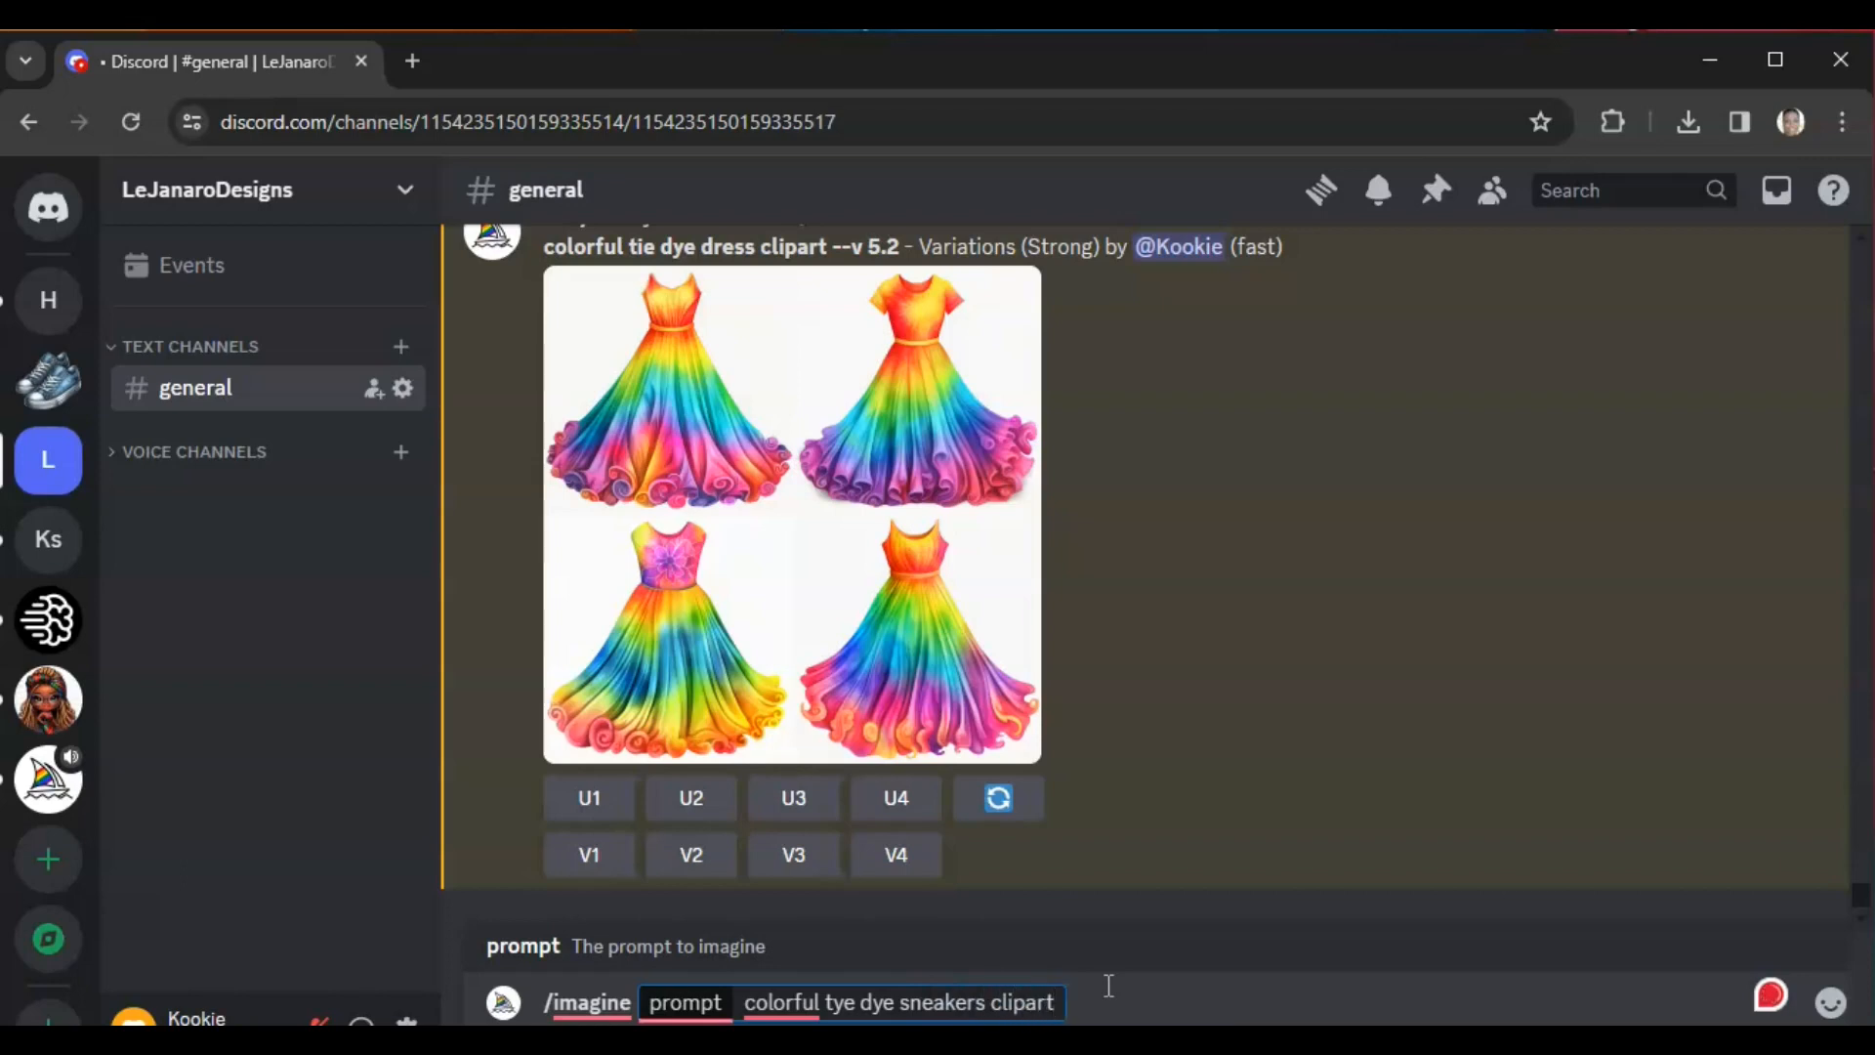
pyautogui.write('rt')
pyautogui.press('Return')
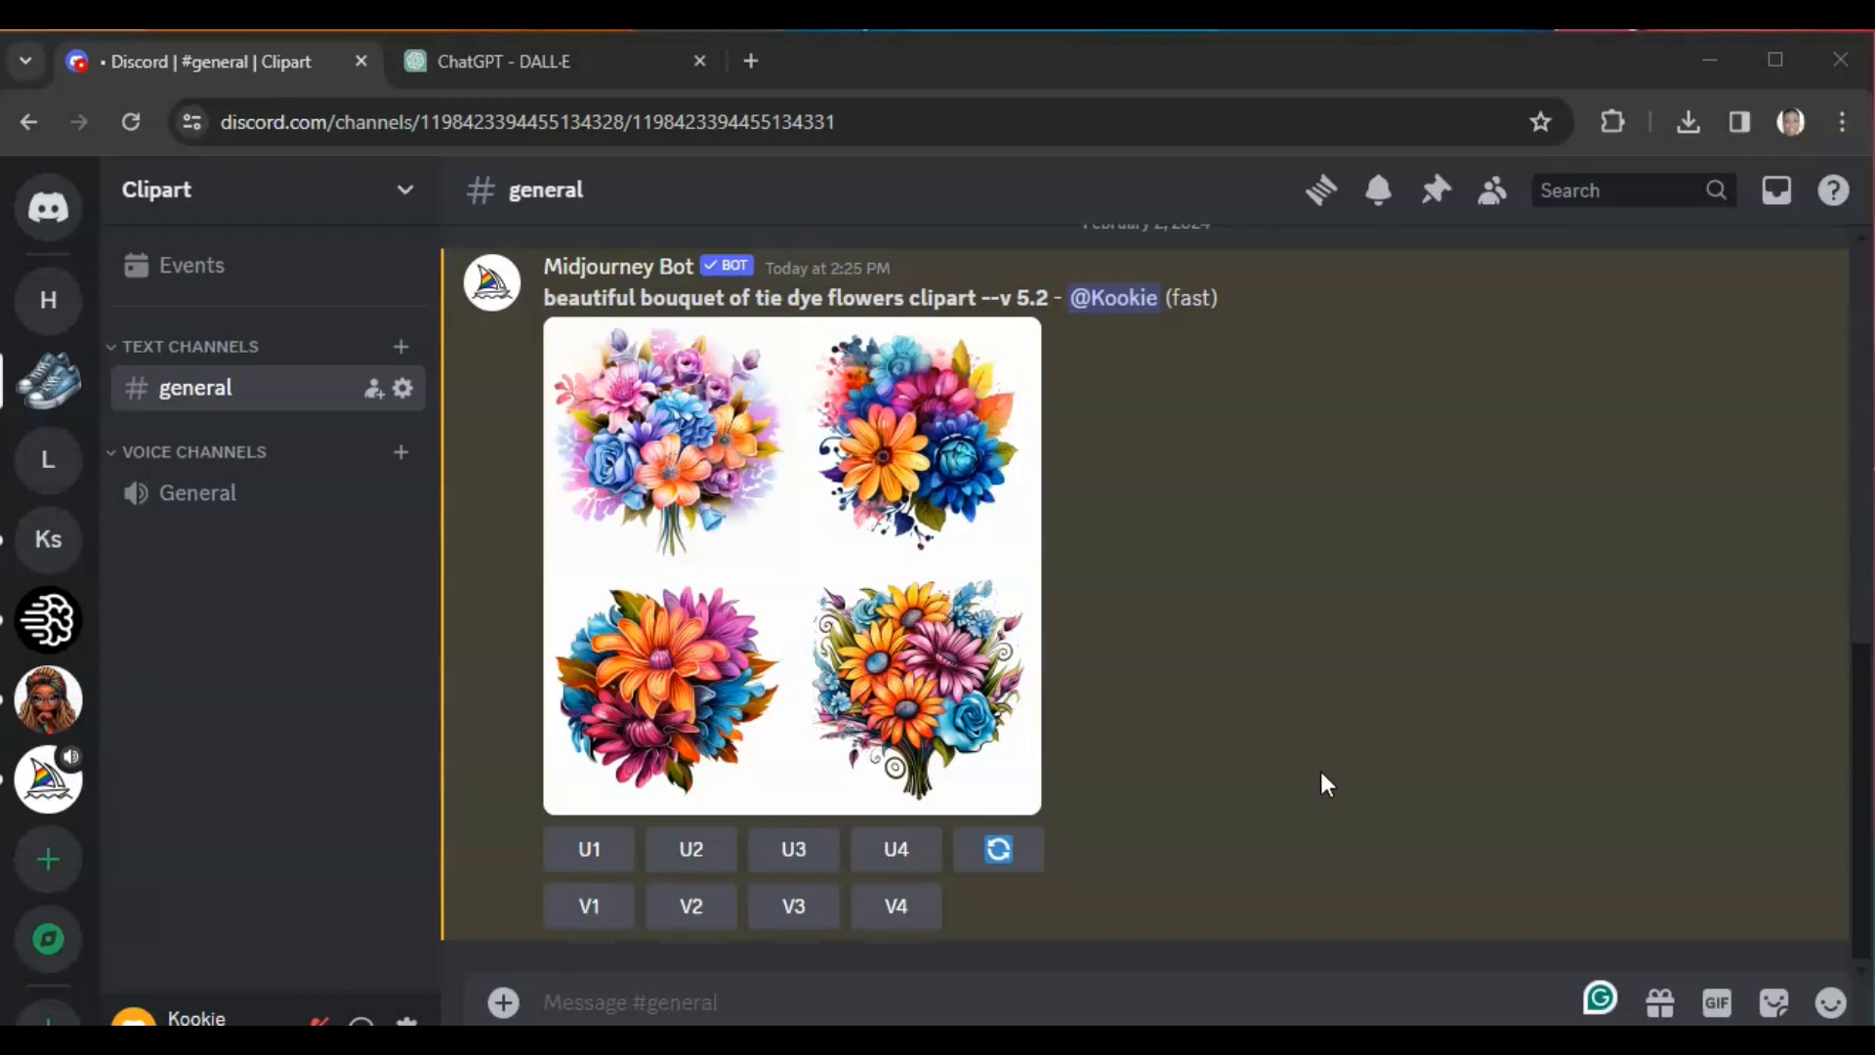
# - Switch to the Holidays server and start the Midjourney /imagine command in its general channel
pyautogui.scroll(10, 1321, 772)
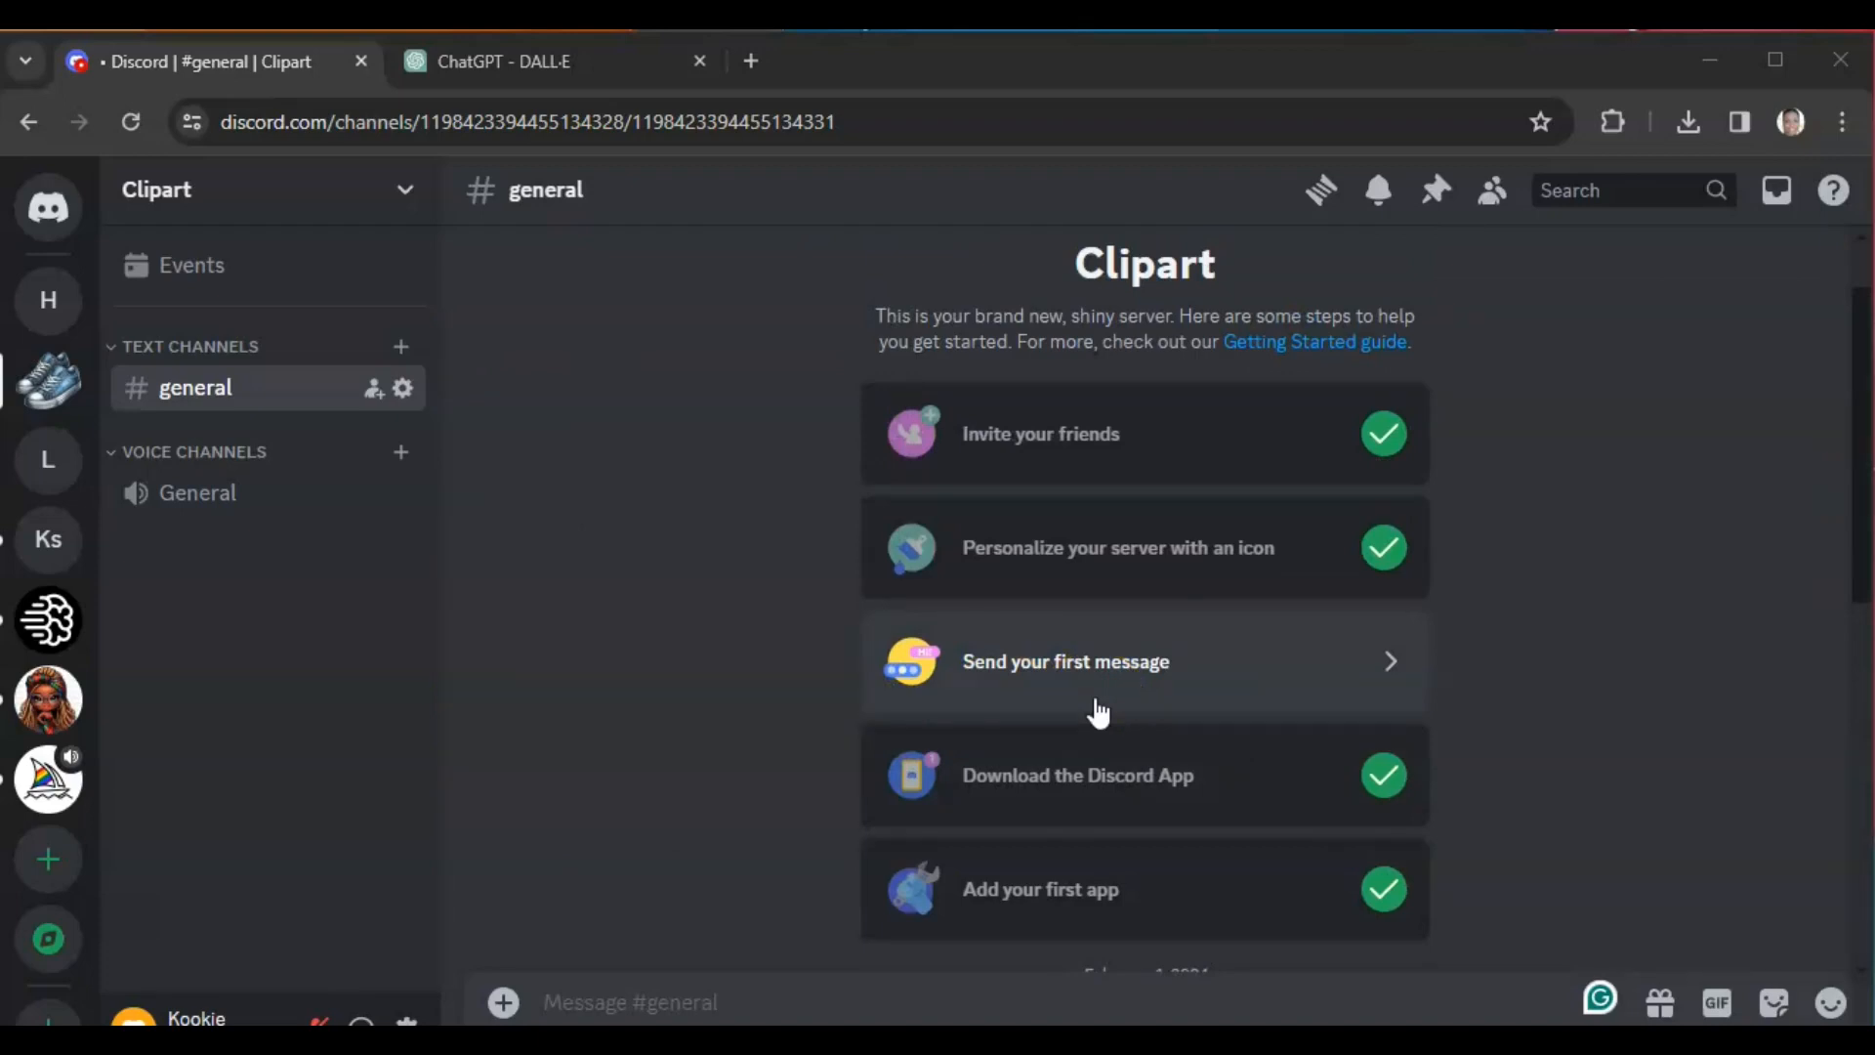
pyautogui.click(57, 317)
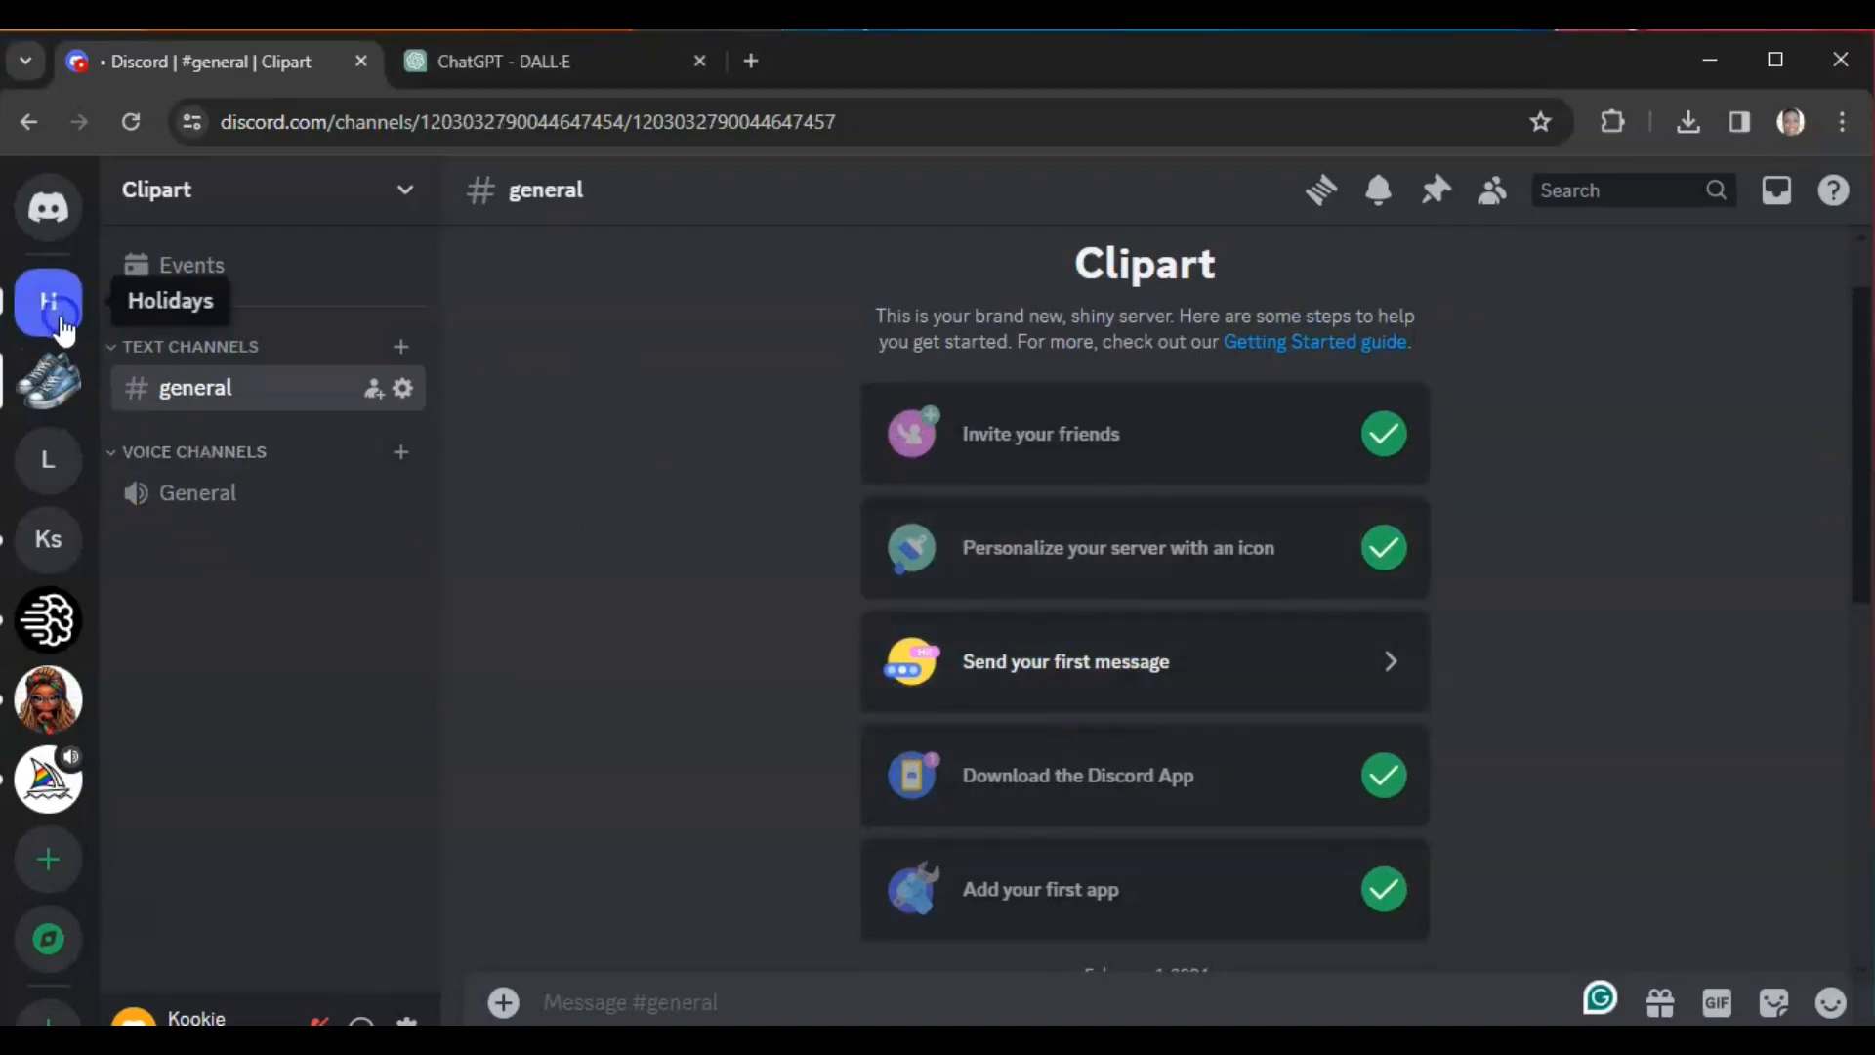
pyautogui.click(606, 592)
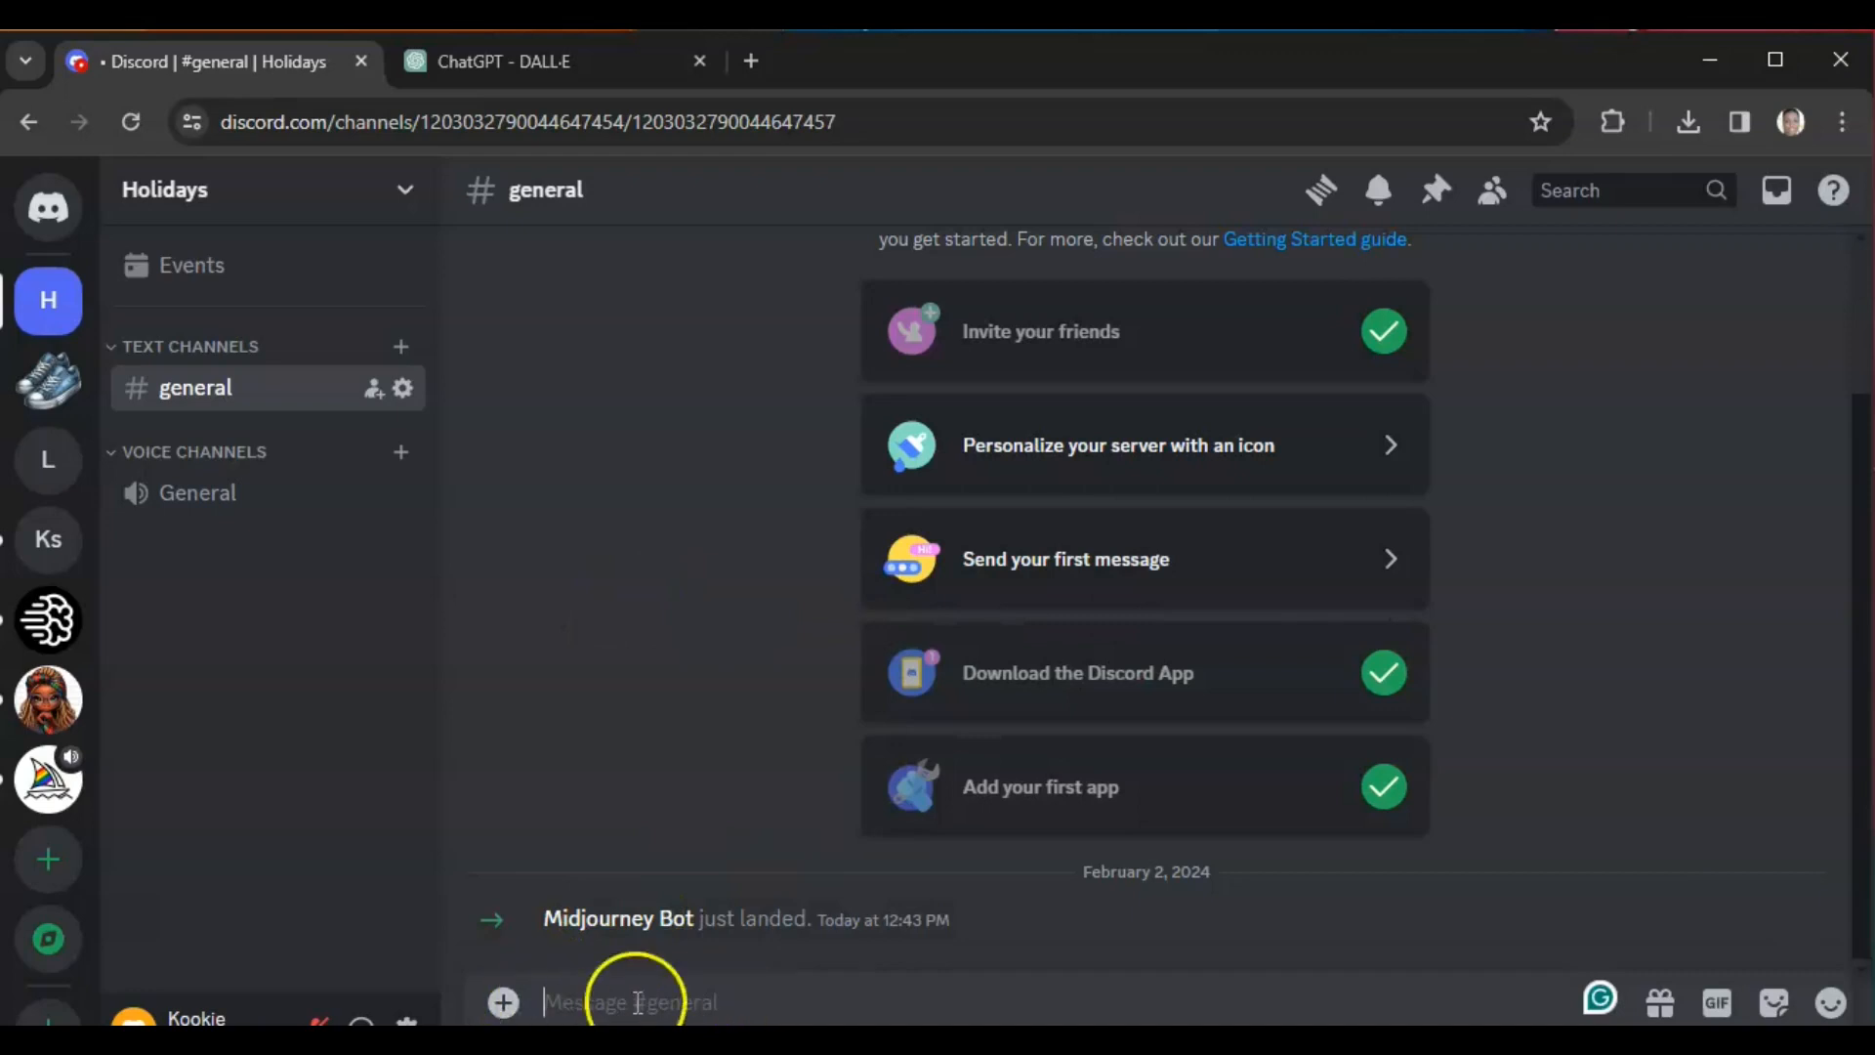
pyautogui.click(1075, 586)
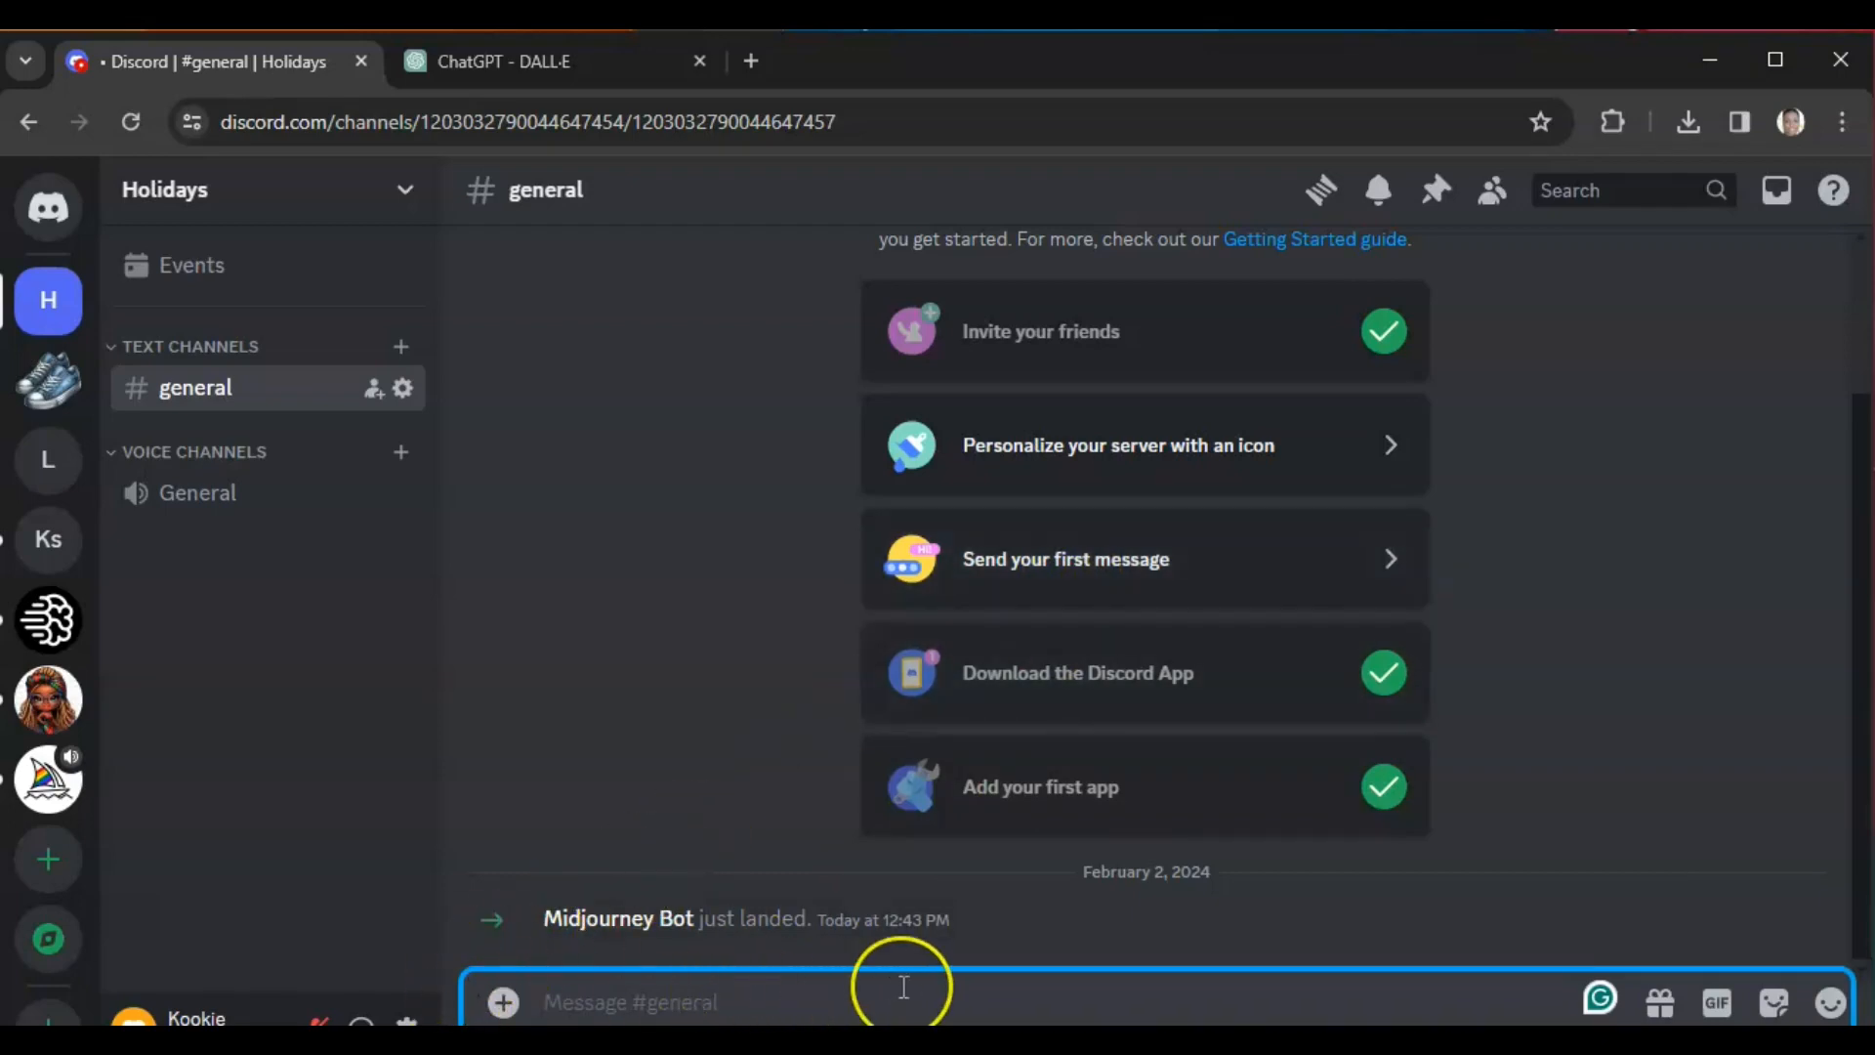
pyautogui.write('/')
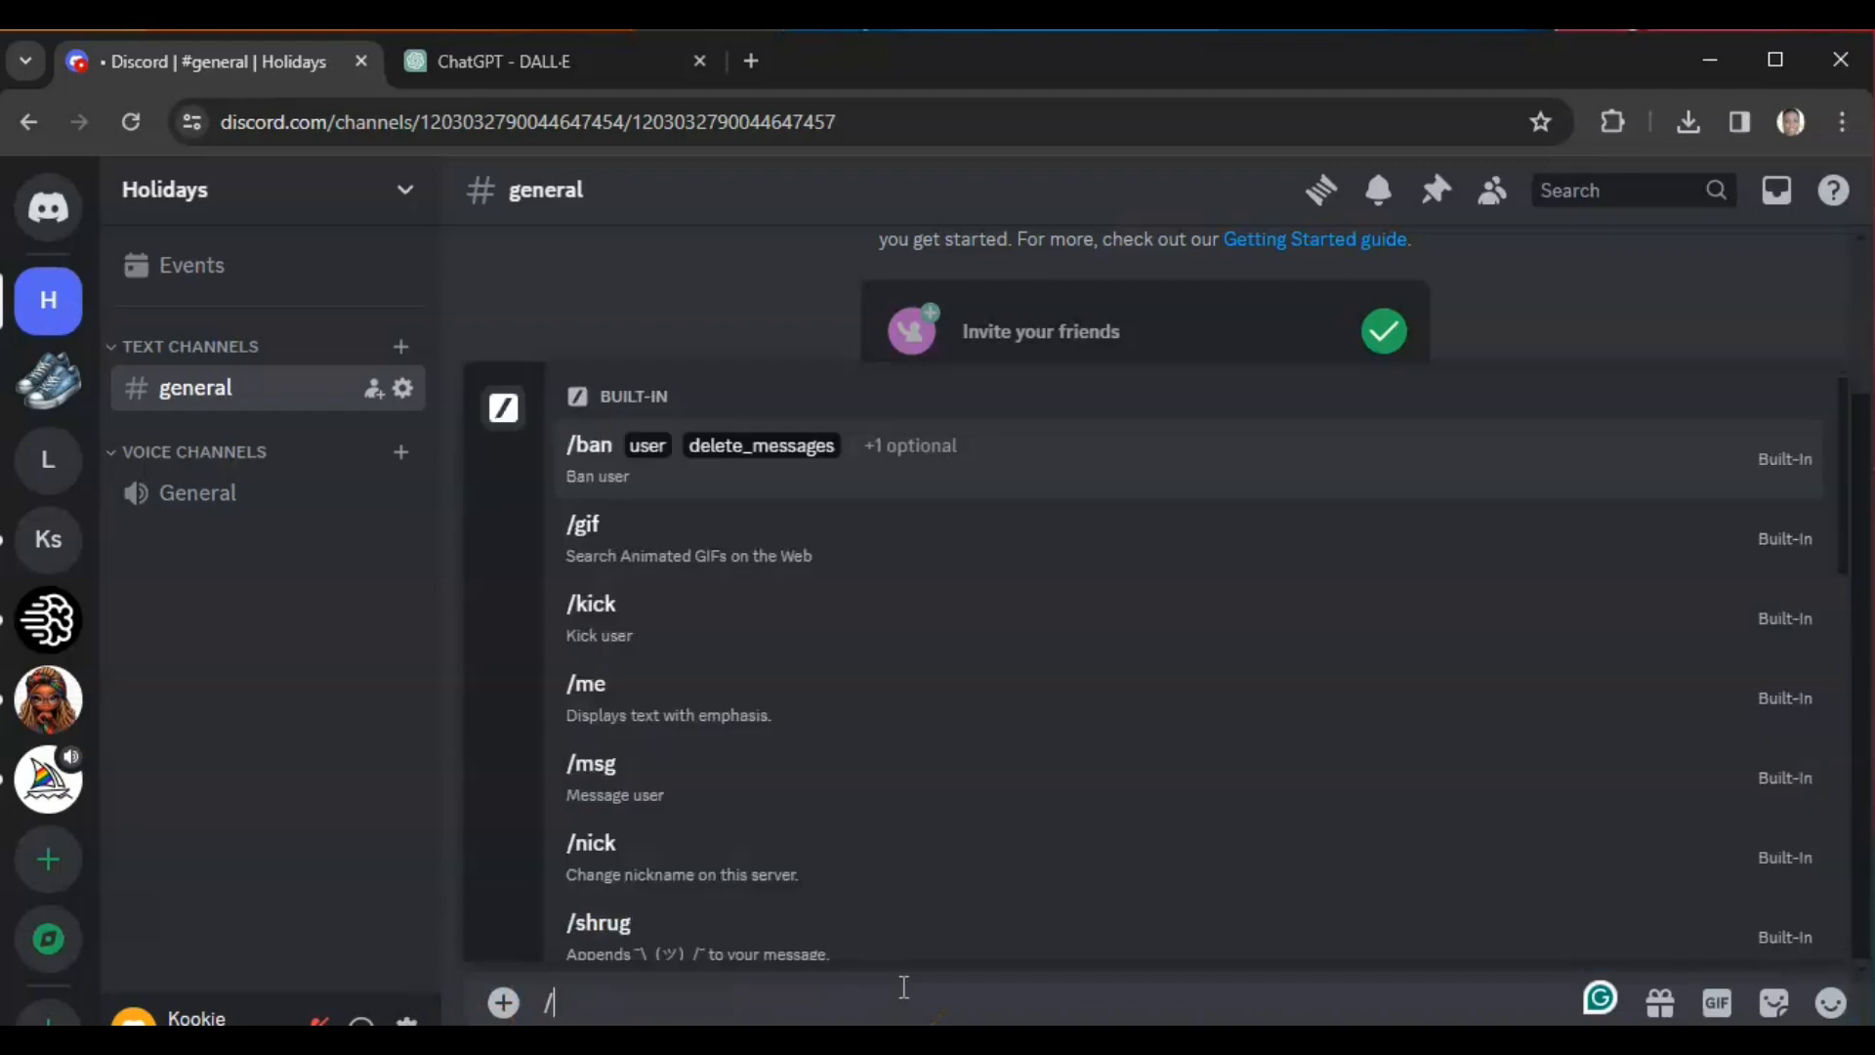
pyautogui.write('imagine')
pyautogui.click(766, 925)
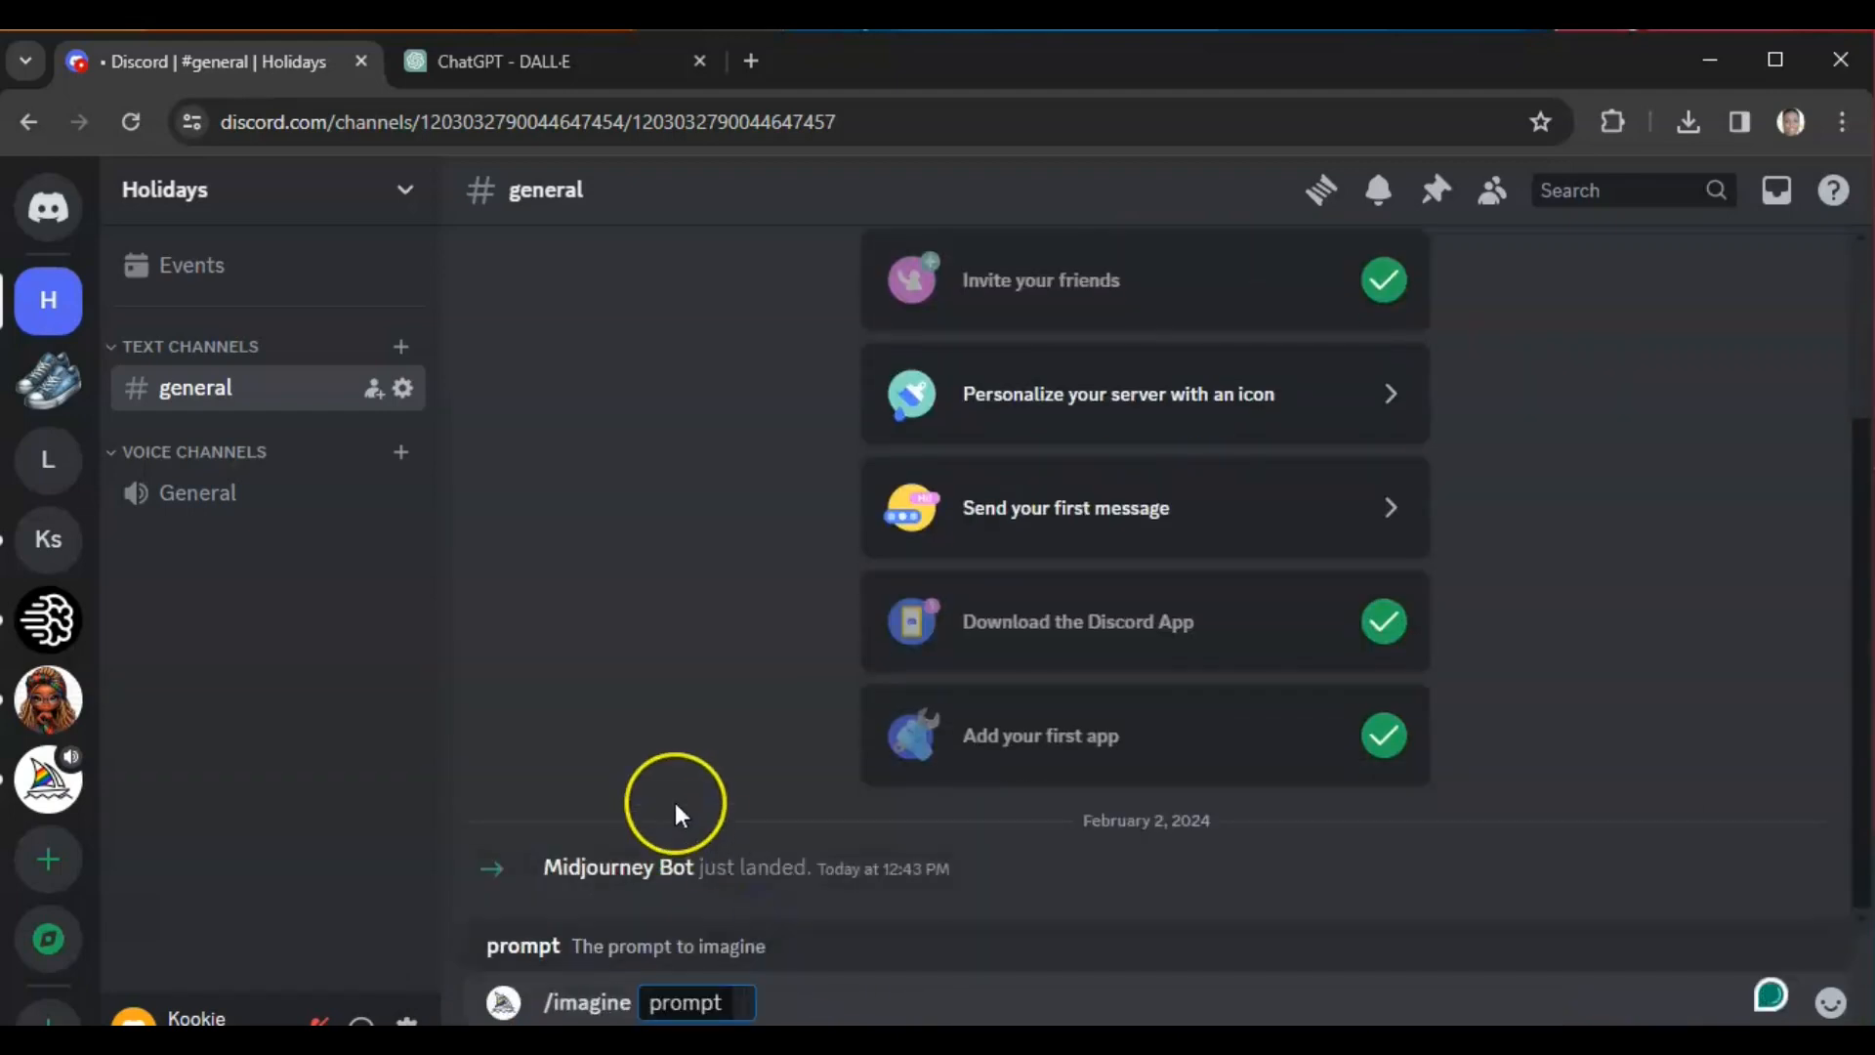
pyautogui.write('bouquet')
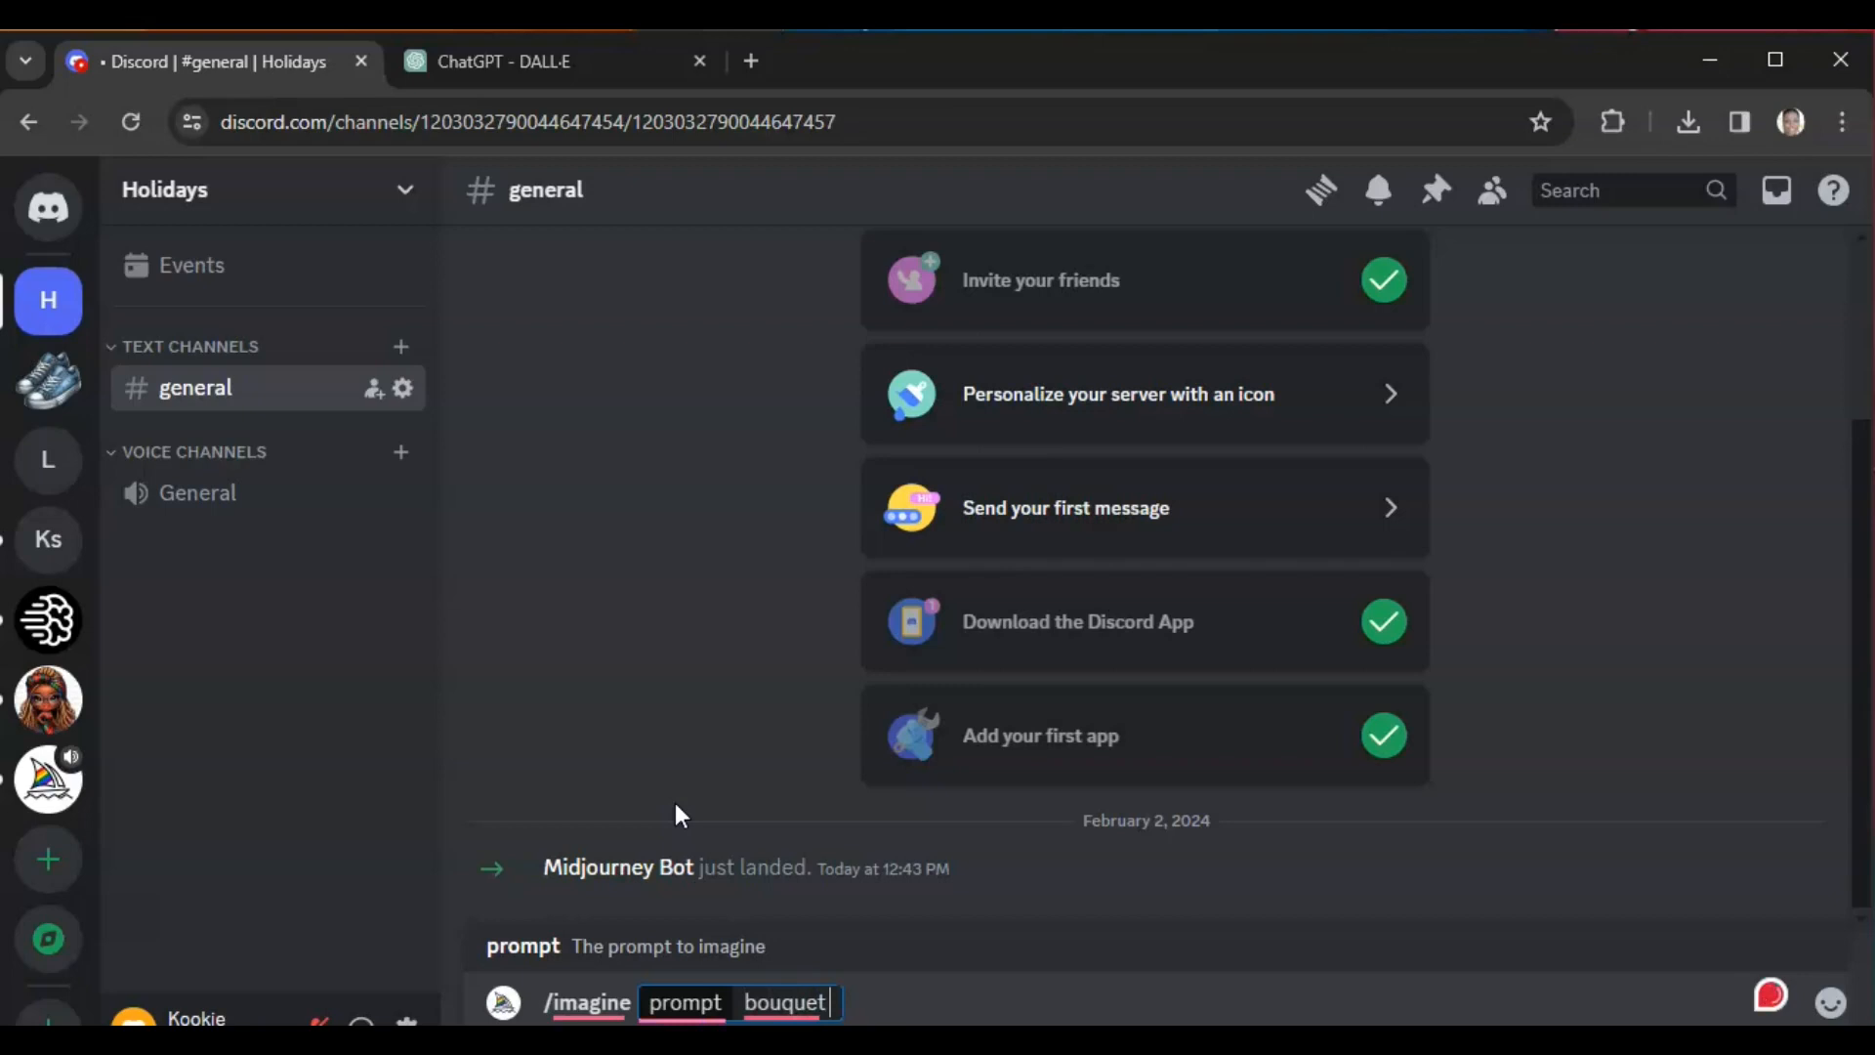
pyautogui.click(776, 1005)
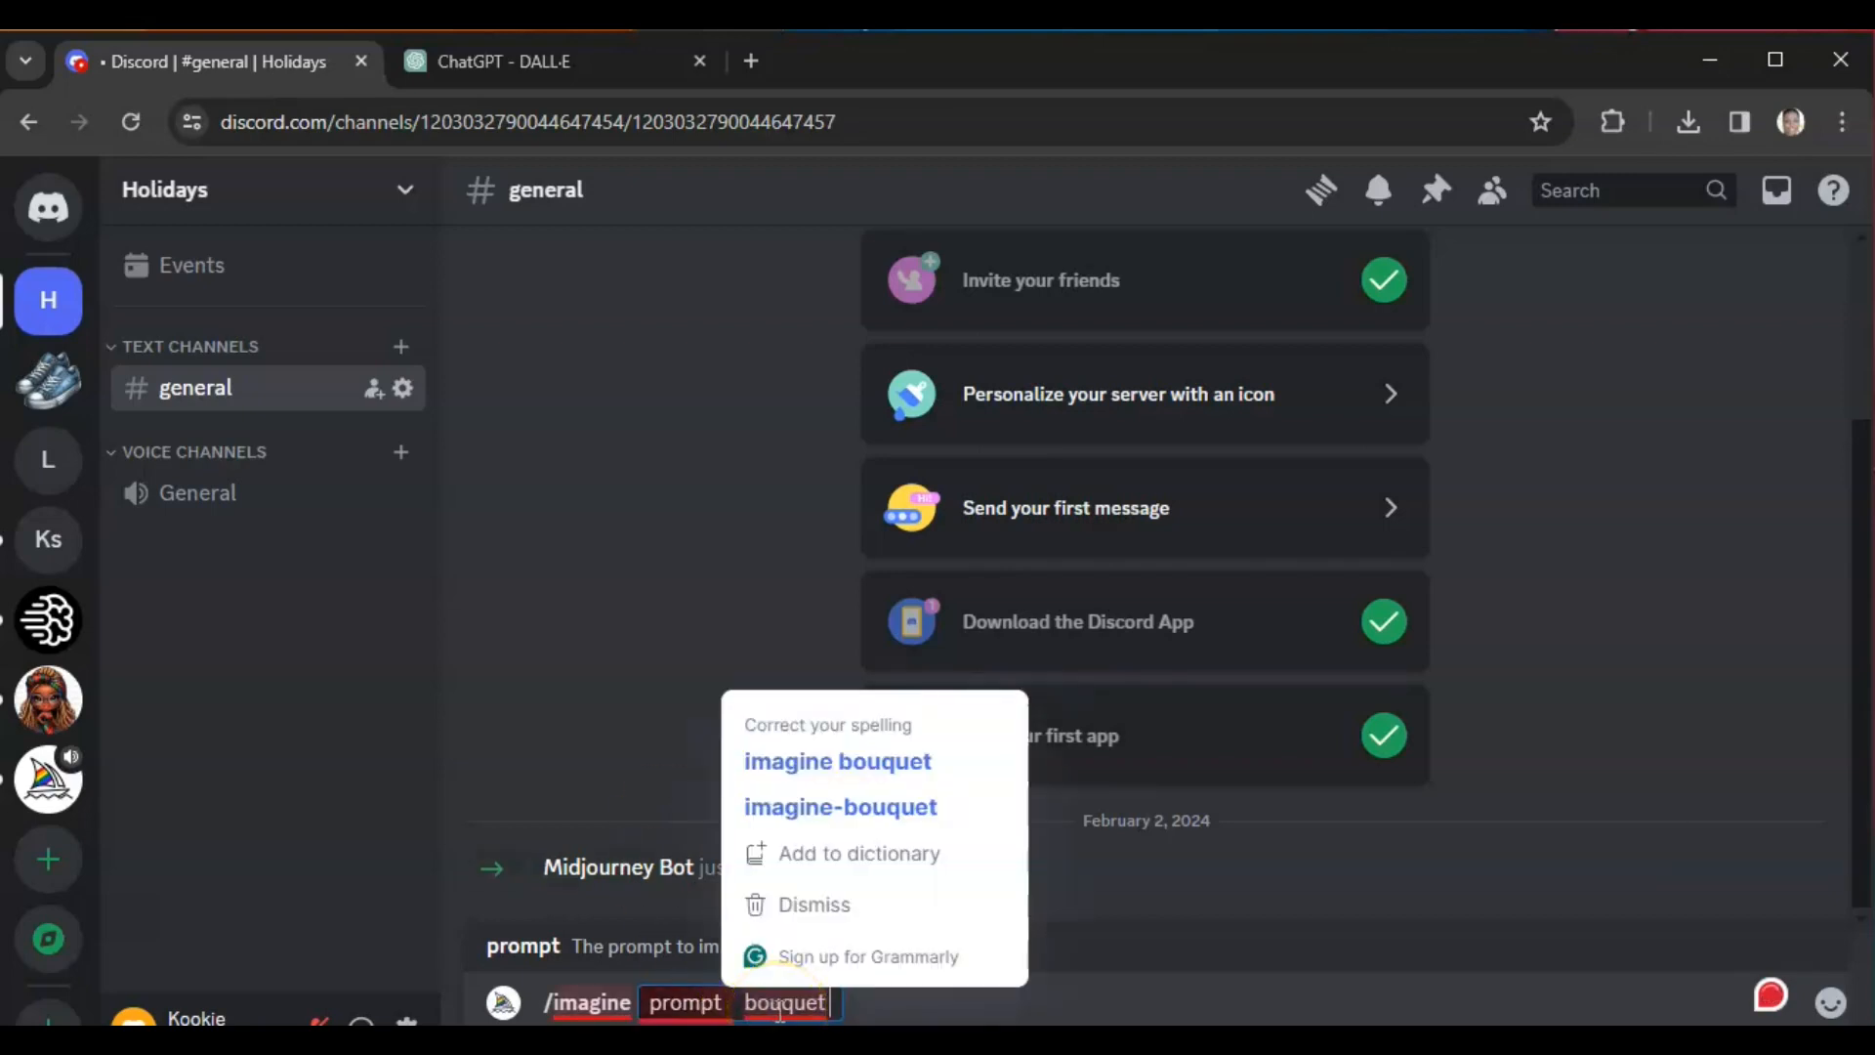
pyautogui.click(924, 1006)
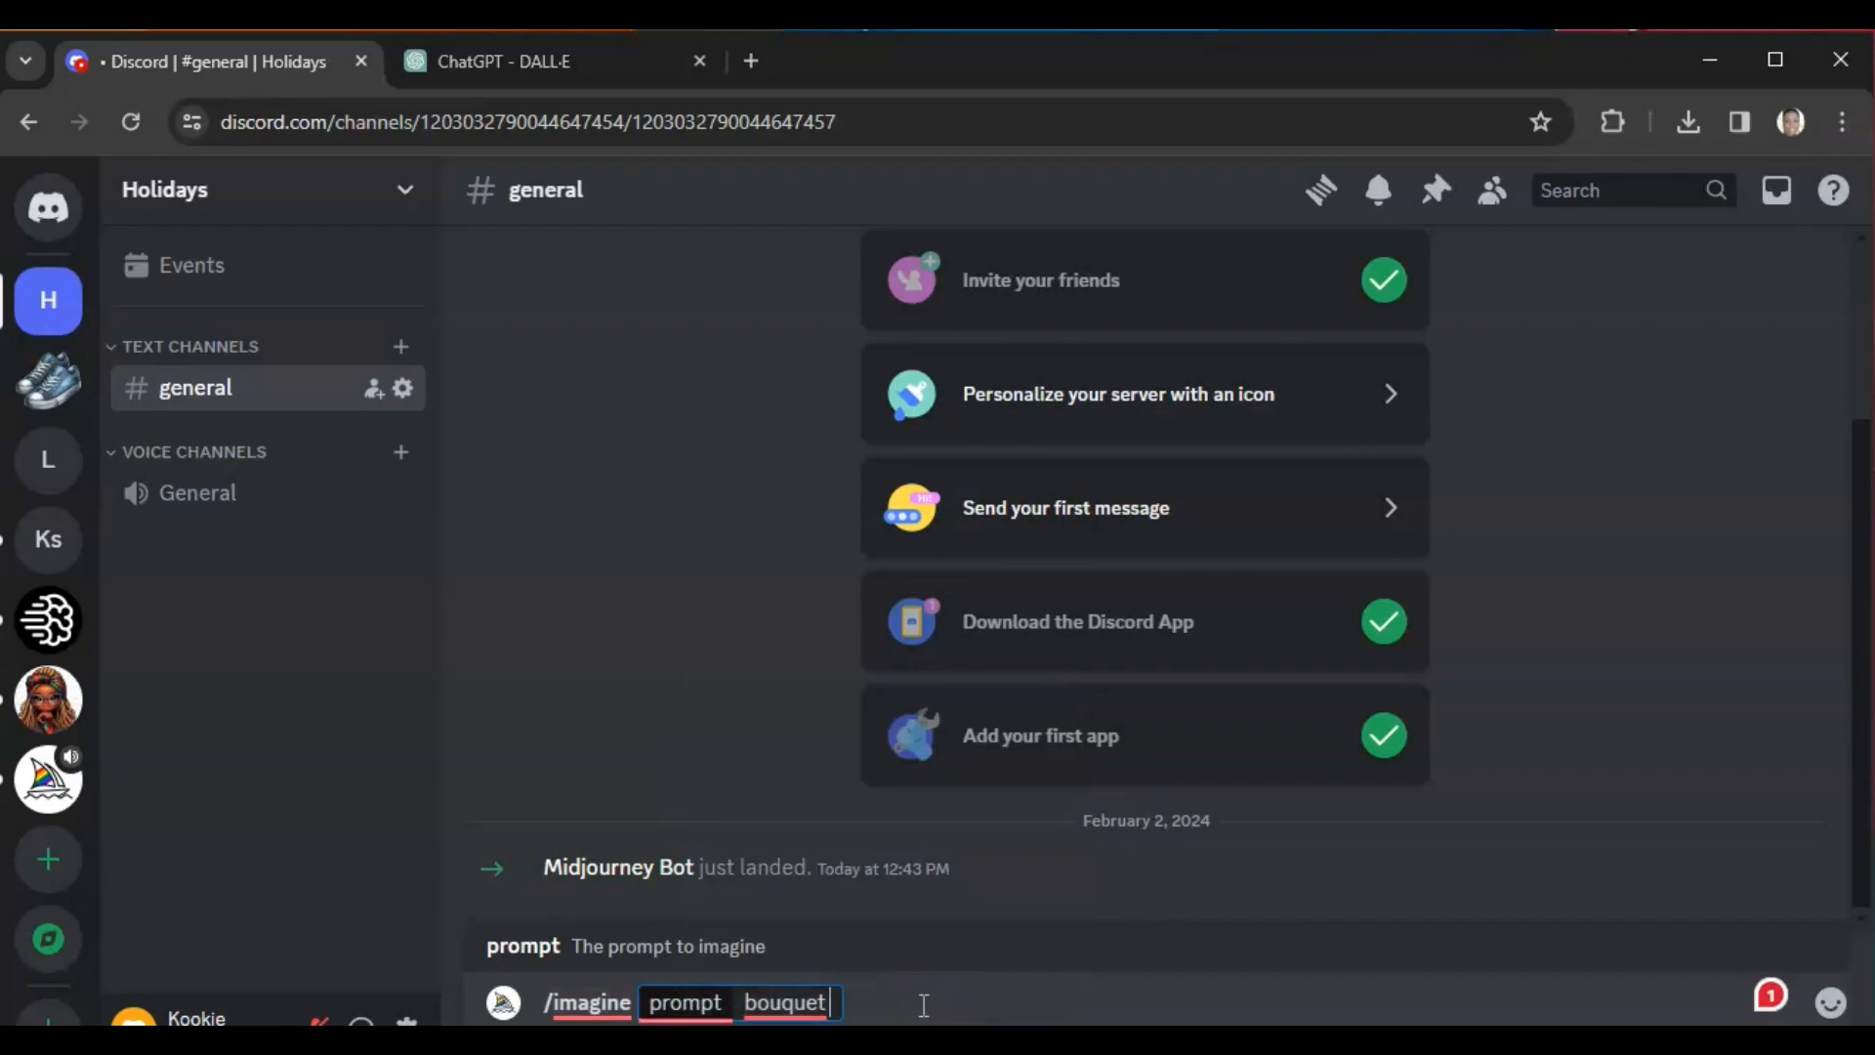
pyautogui.write('of')
pyautogui.press('BackSpace')
pyautogui.press('BackSpace')
pyautogui.press('BackSpace')
pyautogui.press('BackSpace')
pyautogui.press('BackSpace')
pyautogui.press('BackSpace')
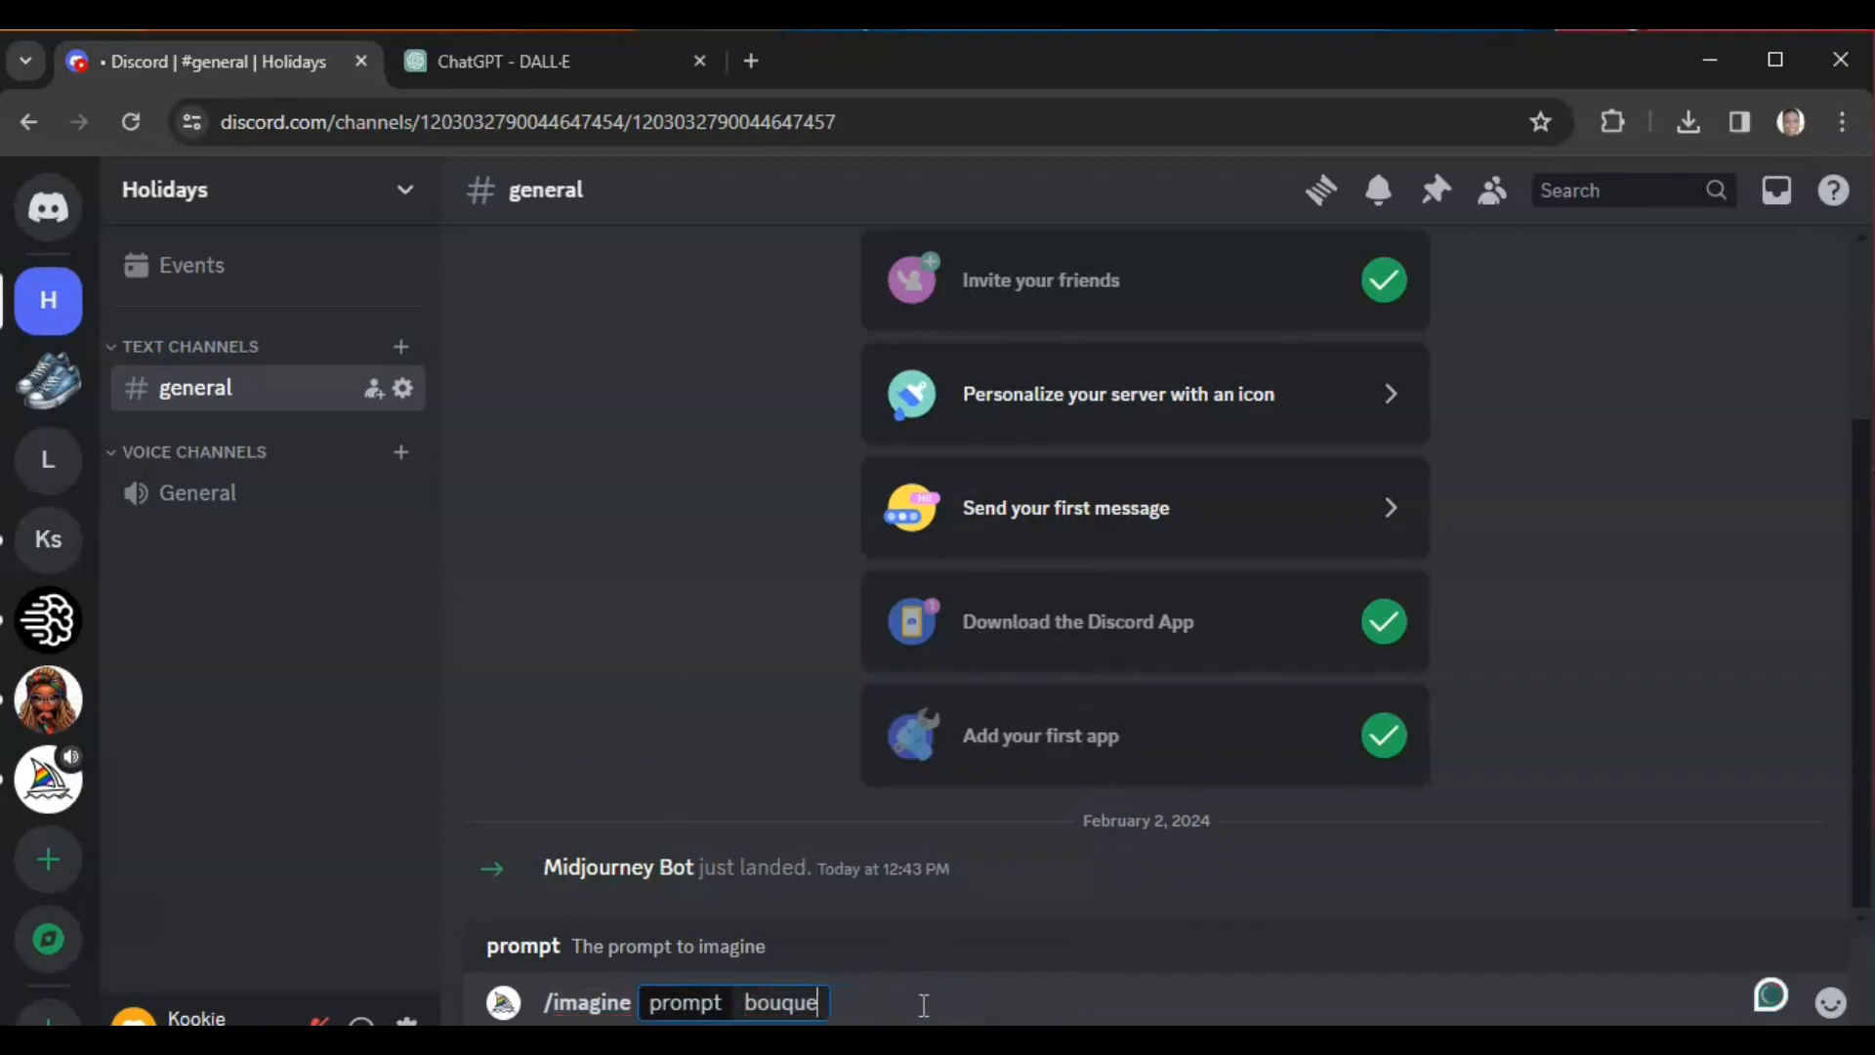
pyautogui.press('BackSpace')
pyautogui.press('BackSpace')
pyautogui.press('BackSpace')
pyautogui.press('BackSpace')
# - Enter the prompt "pink envelope with hearts flying out representing valentines day" for the /imagine command and generate the images
pyautogui.write('pink envelope')
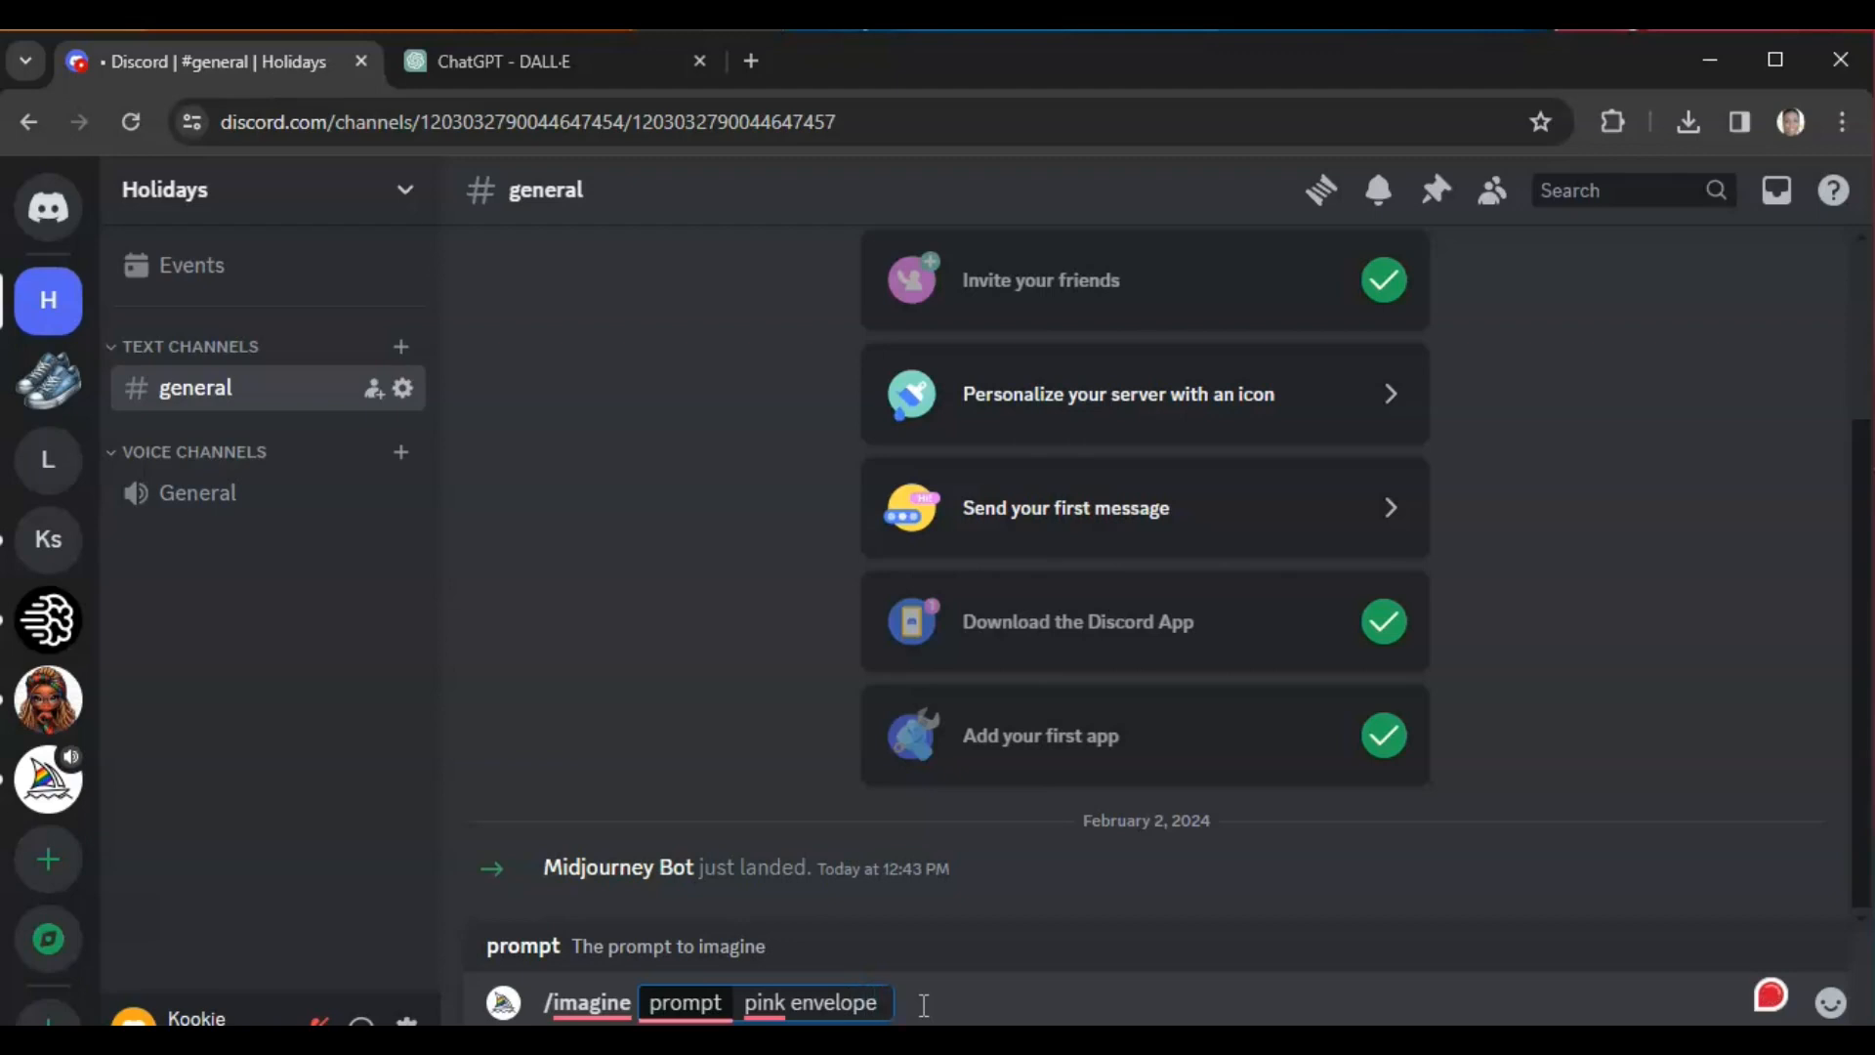
pyautogui.write(' with hearts flyin')
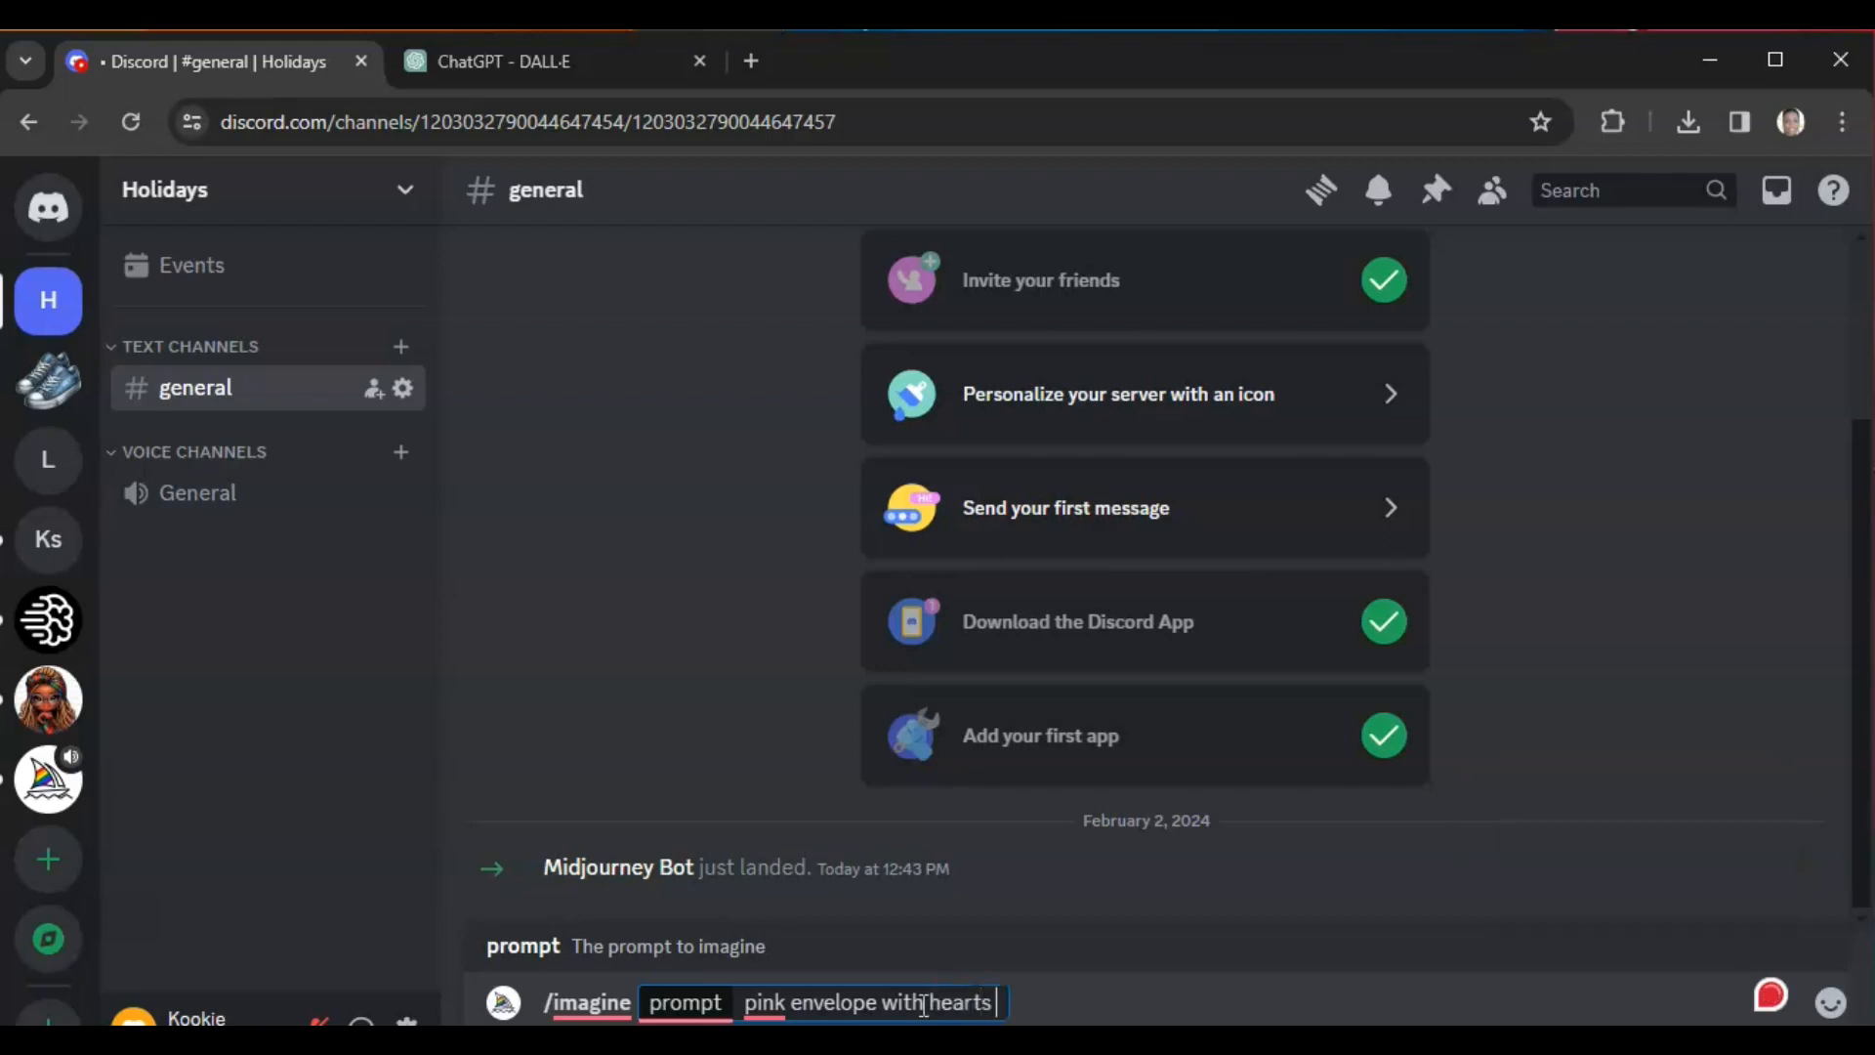
pyautogui.write('g o')
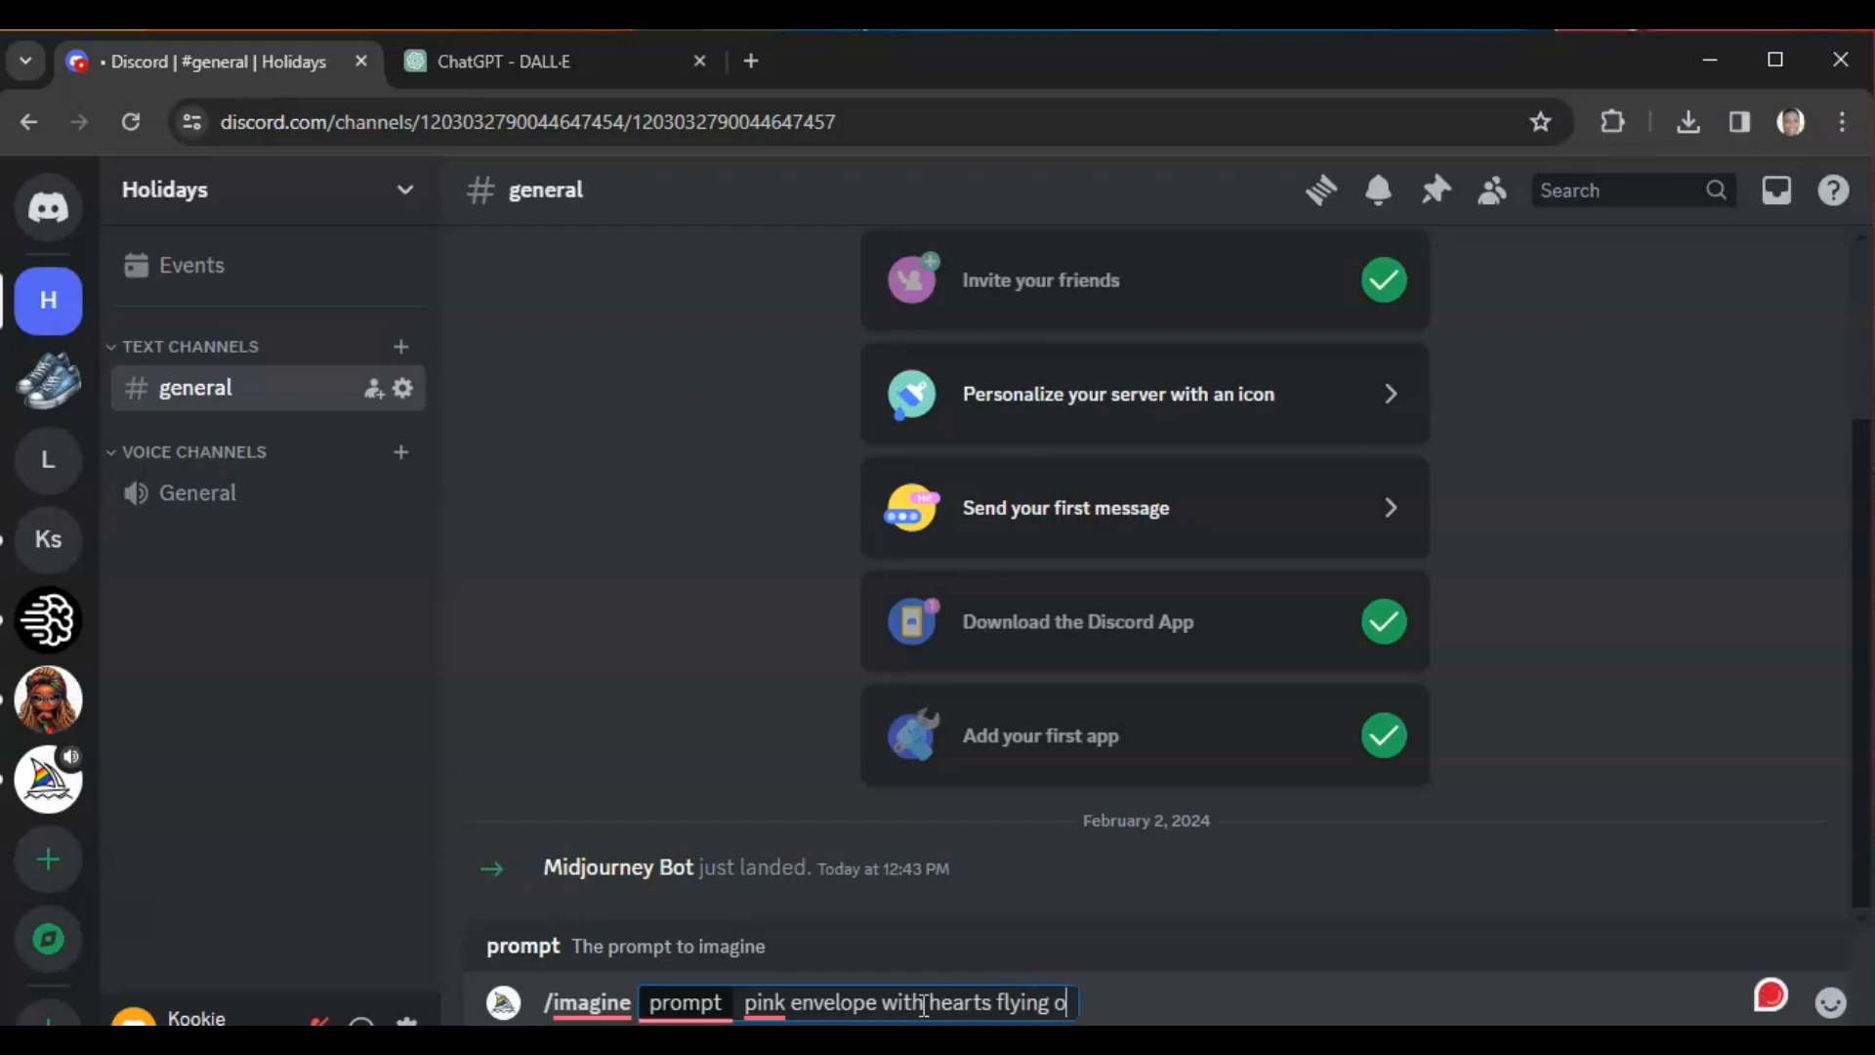
pyautogui.write('ut re')
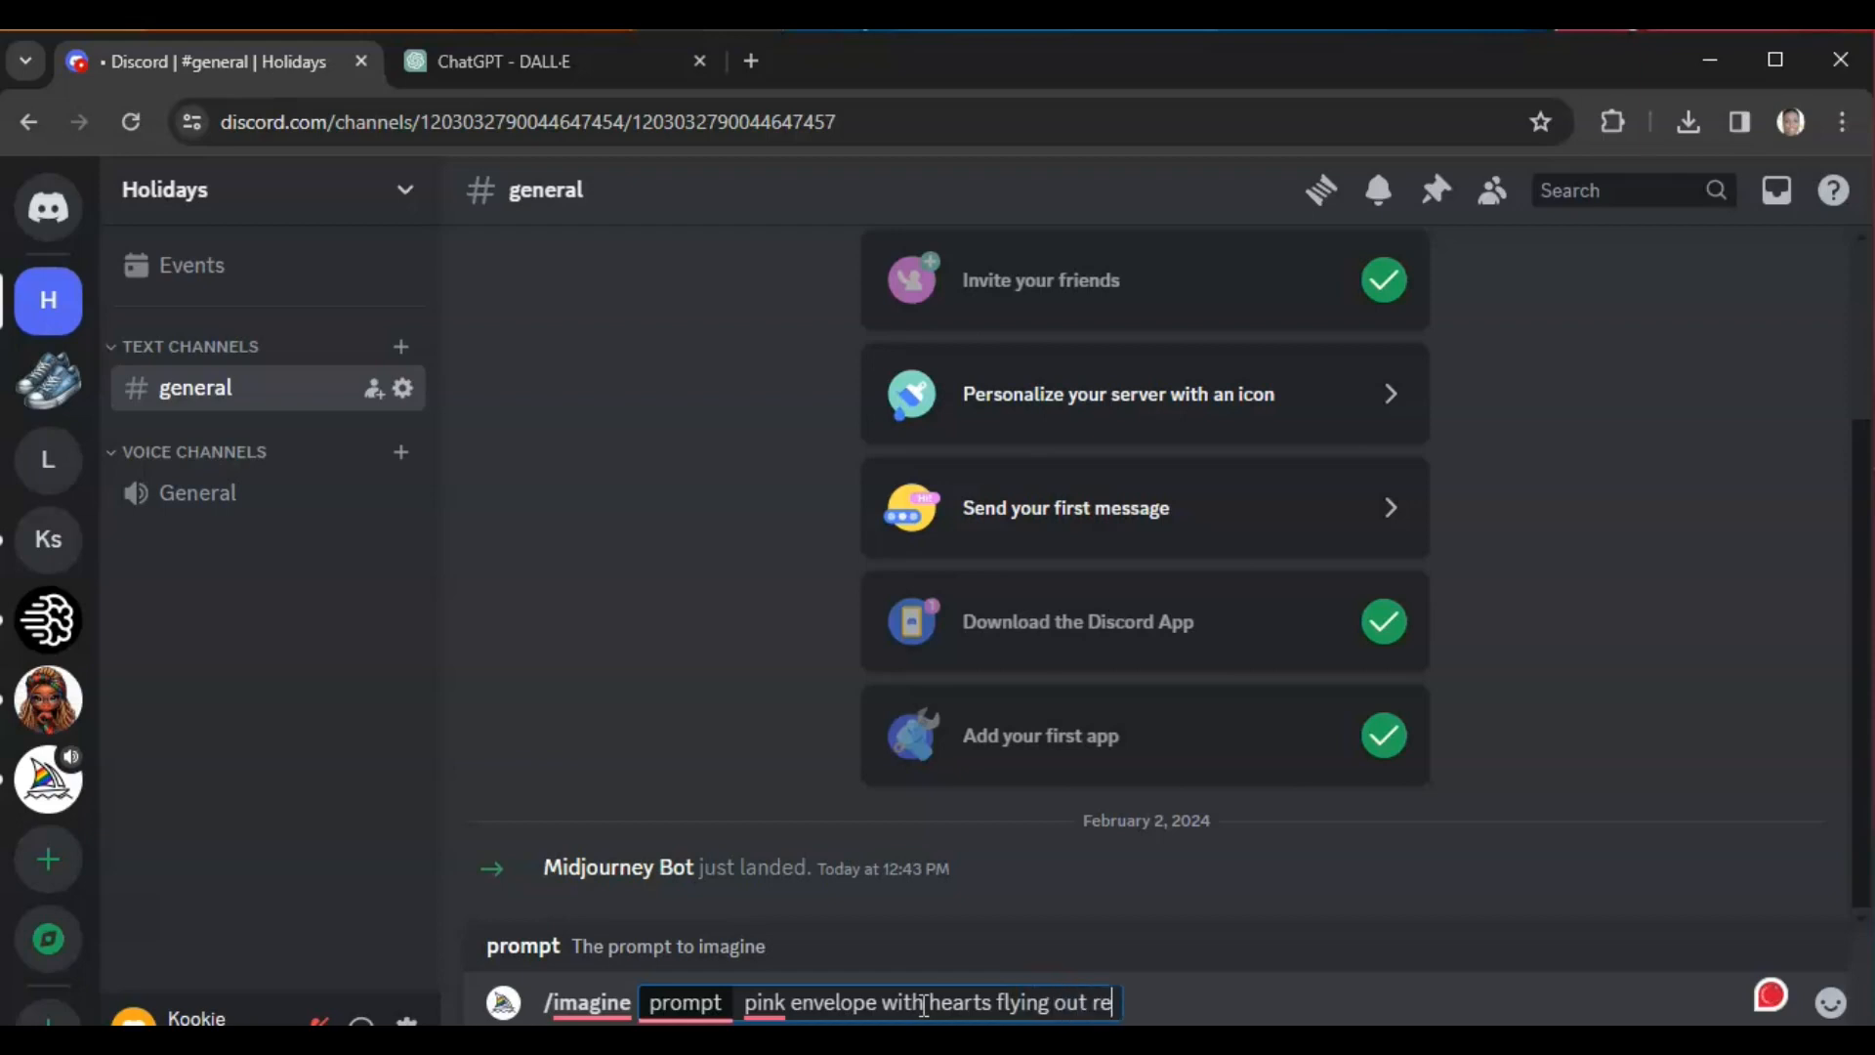
pyautogui.write('presenti')
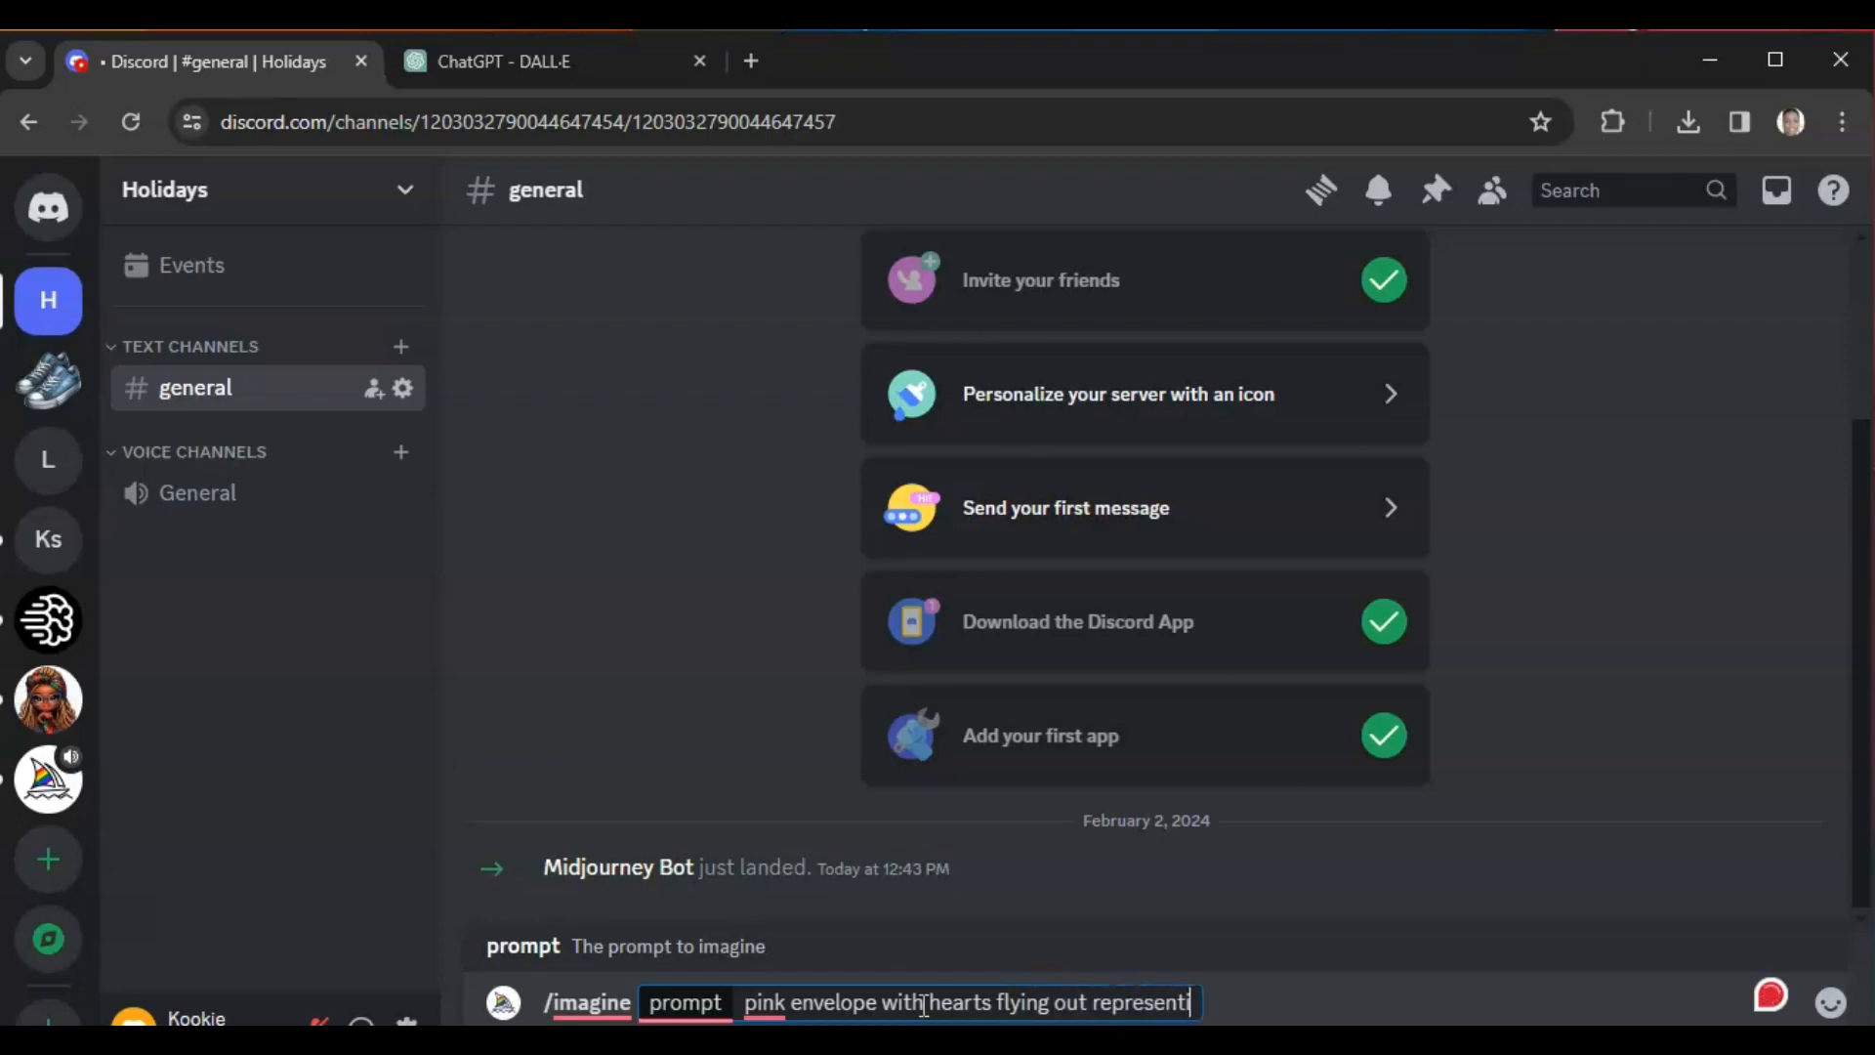
pyautogui.write('ng valentine')
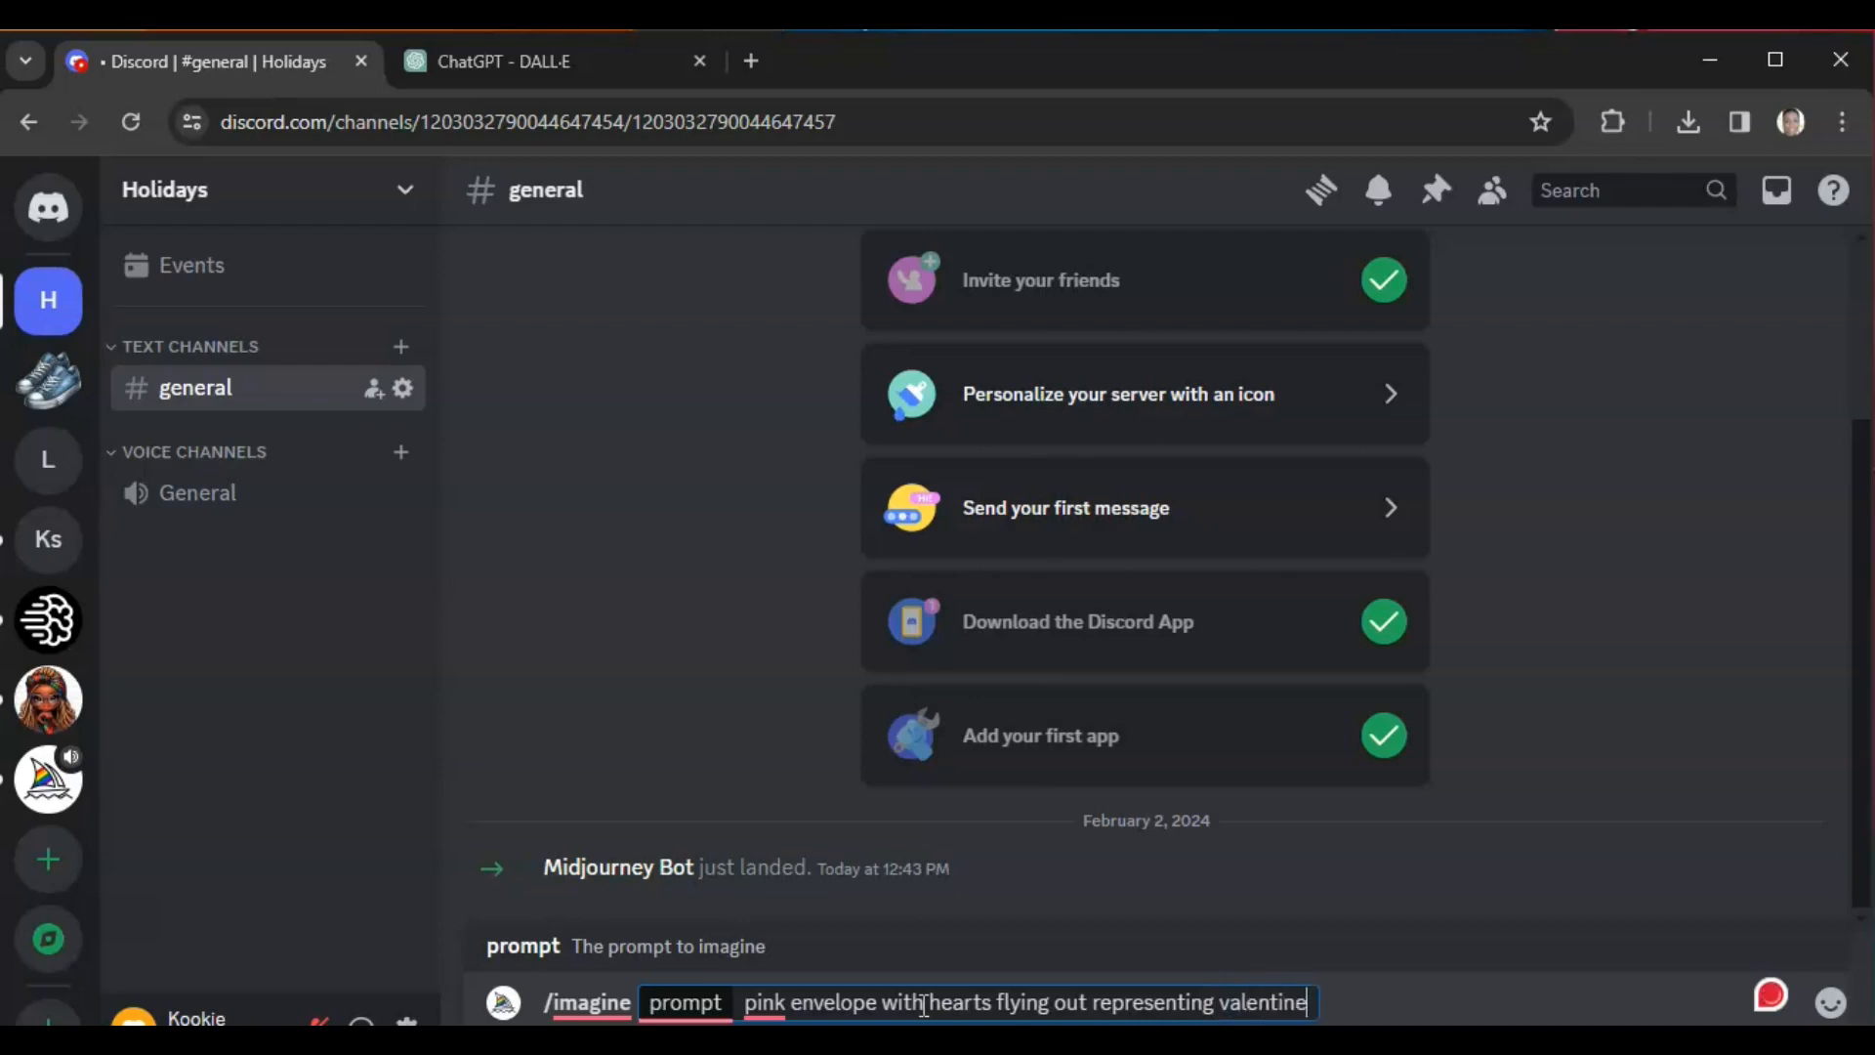
pyautogui.write('s day')
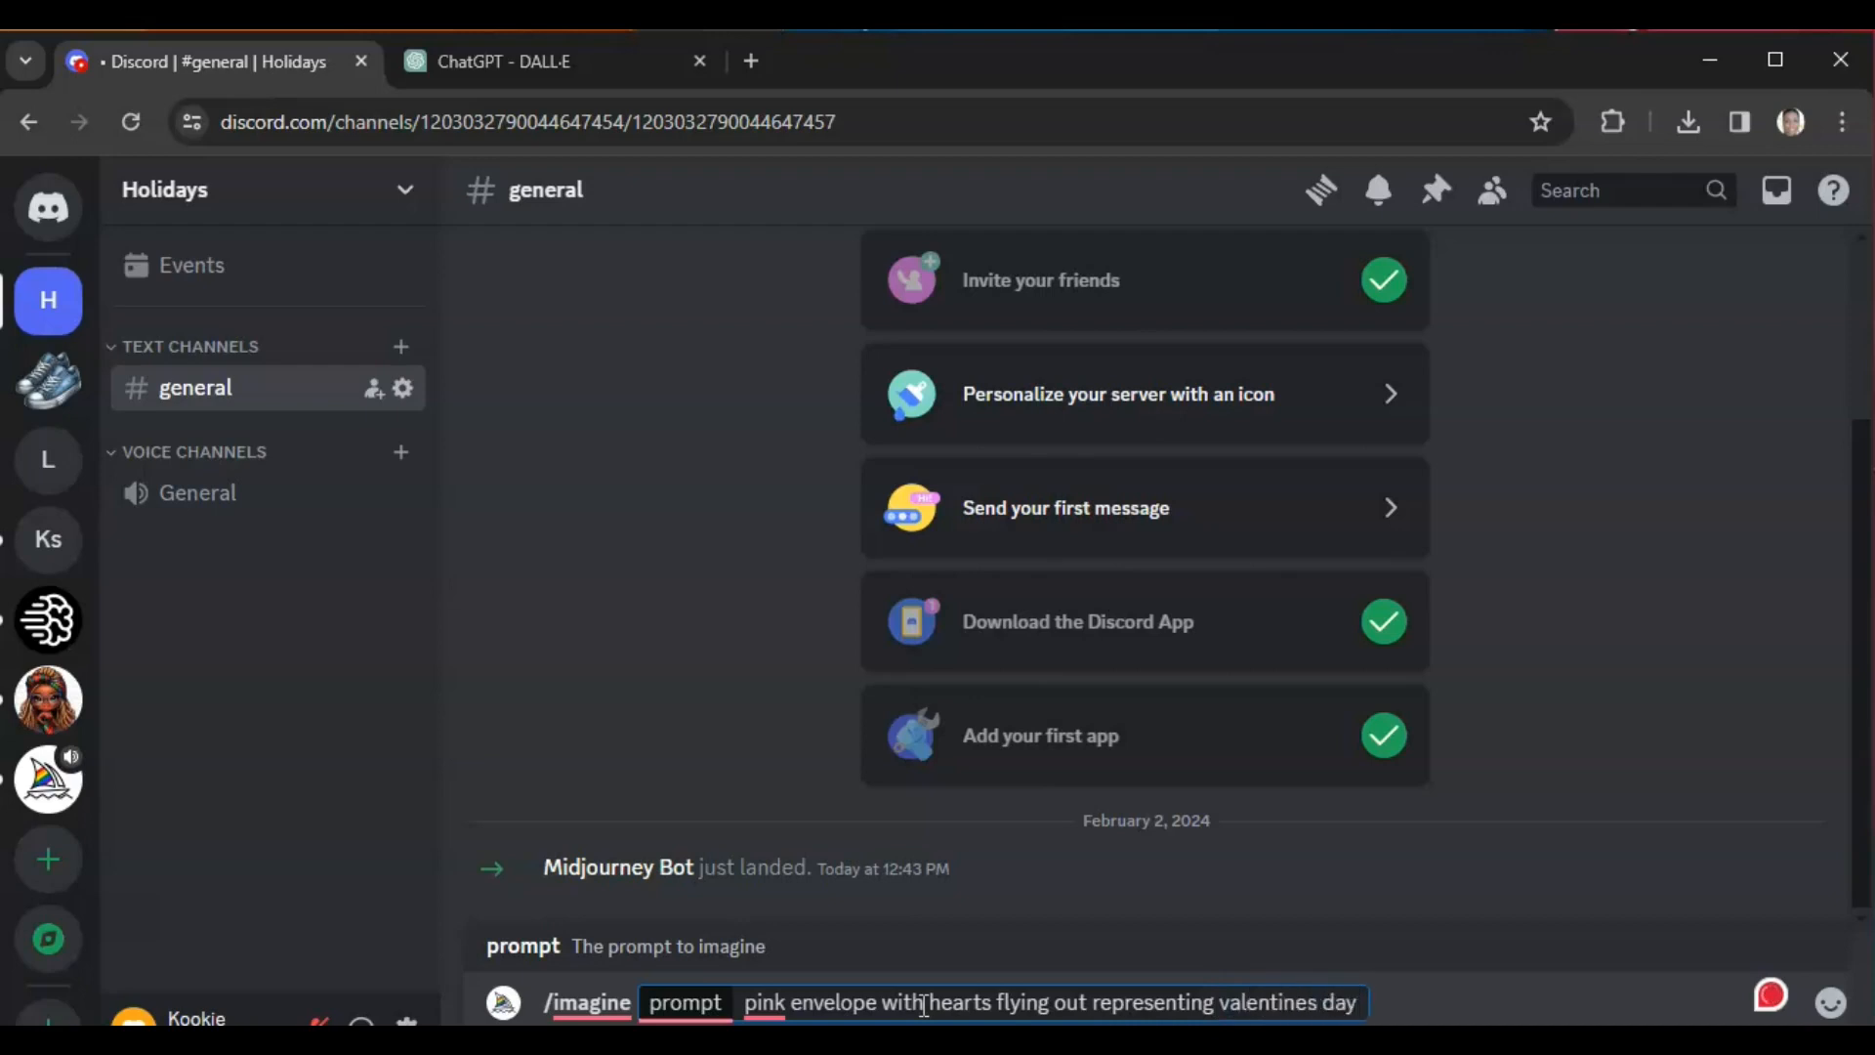
pyautogui.press('Return')
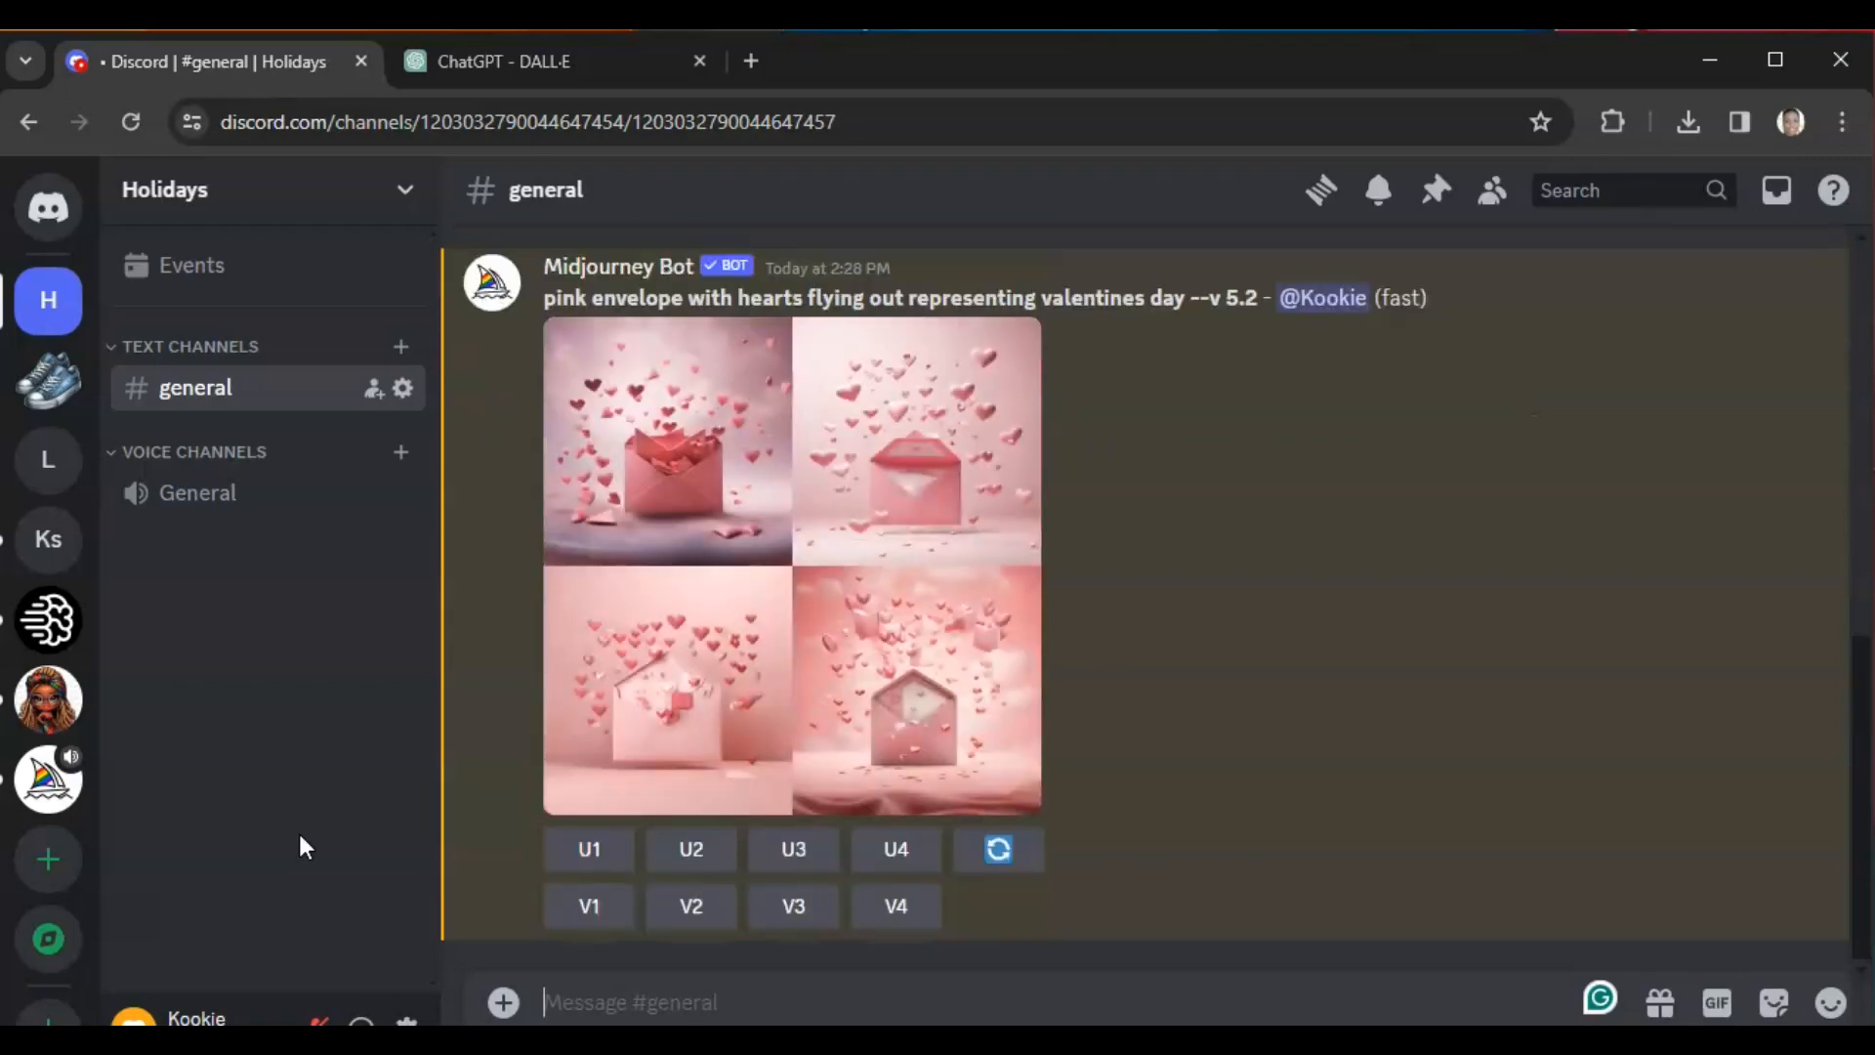
# - Open the pink envelope image grid at full size in the browser and examine all four designs
pyautogui.click(689, 713)
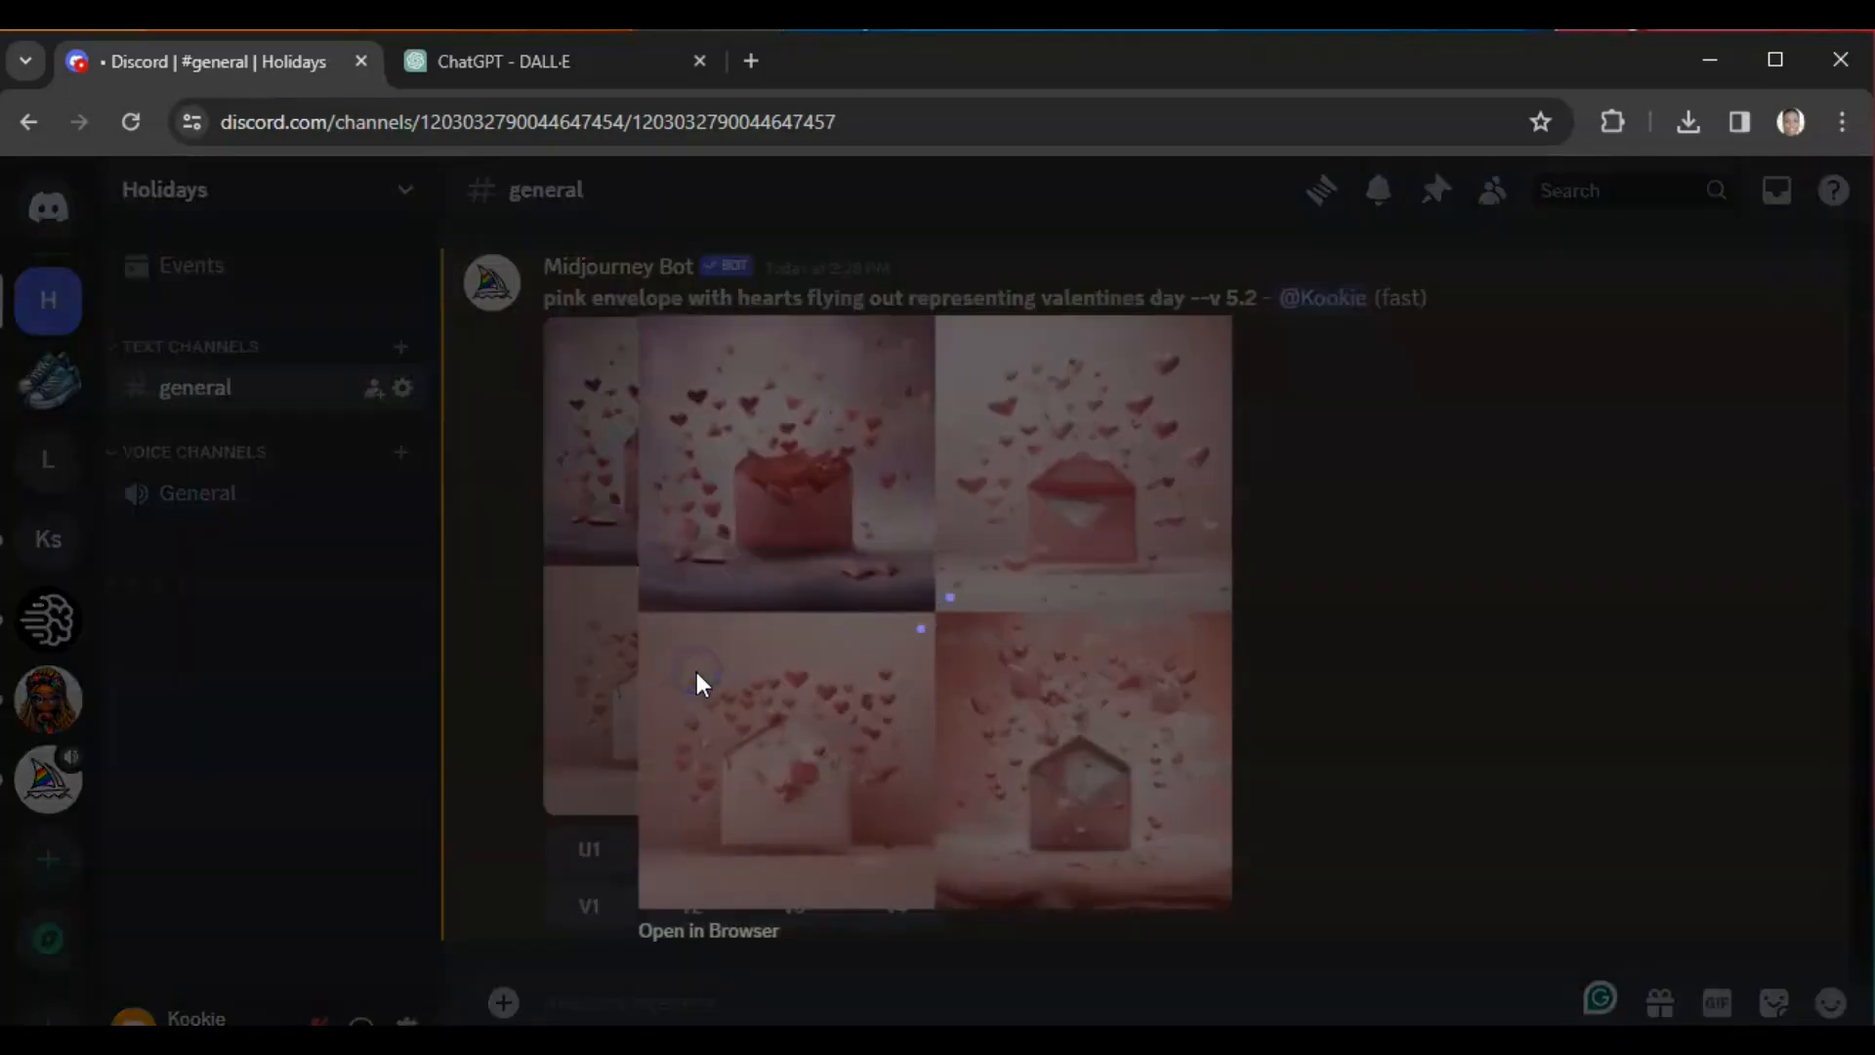
pyautogui.click(690, 844)
pyautogui.click(672, 929)
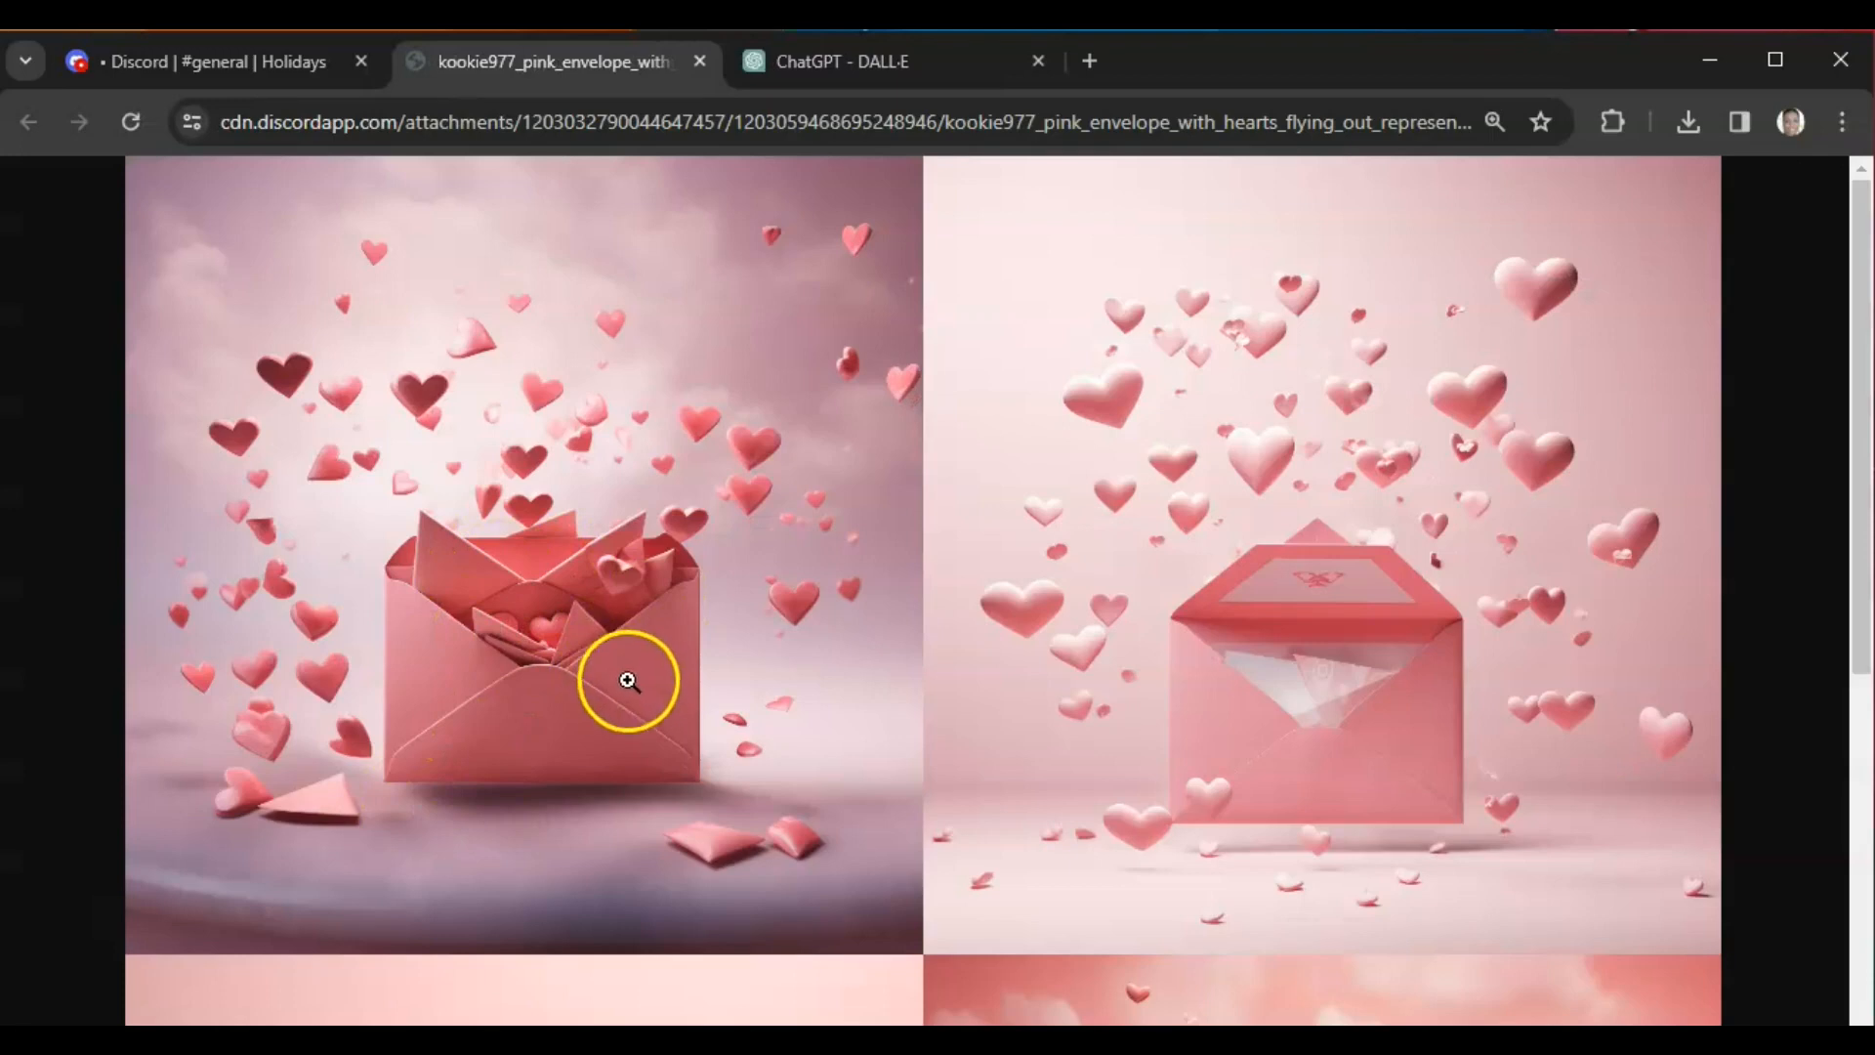
pyautogui.scroll(-1, 633, 695)
pyautogui.scroll(-1, 633, 696)
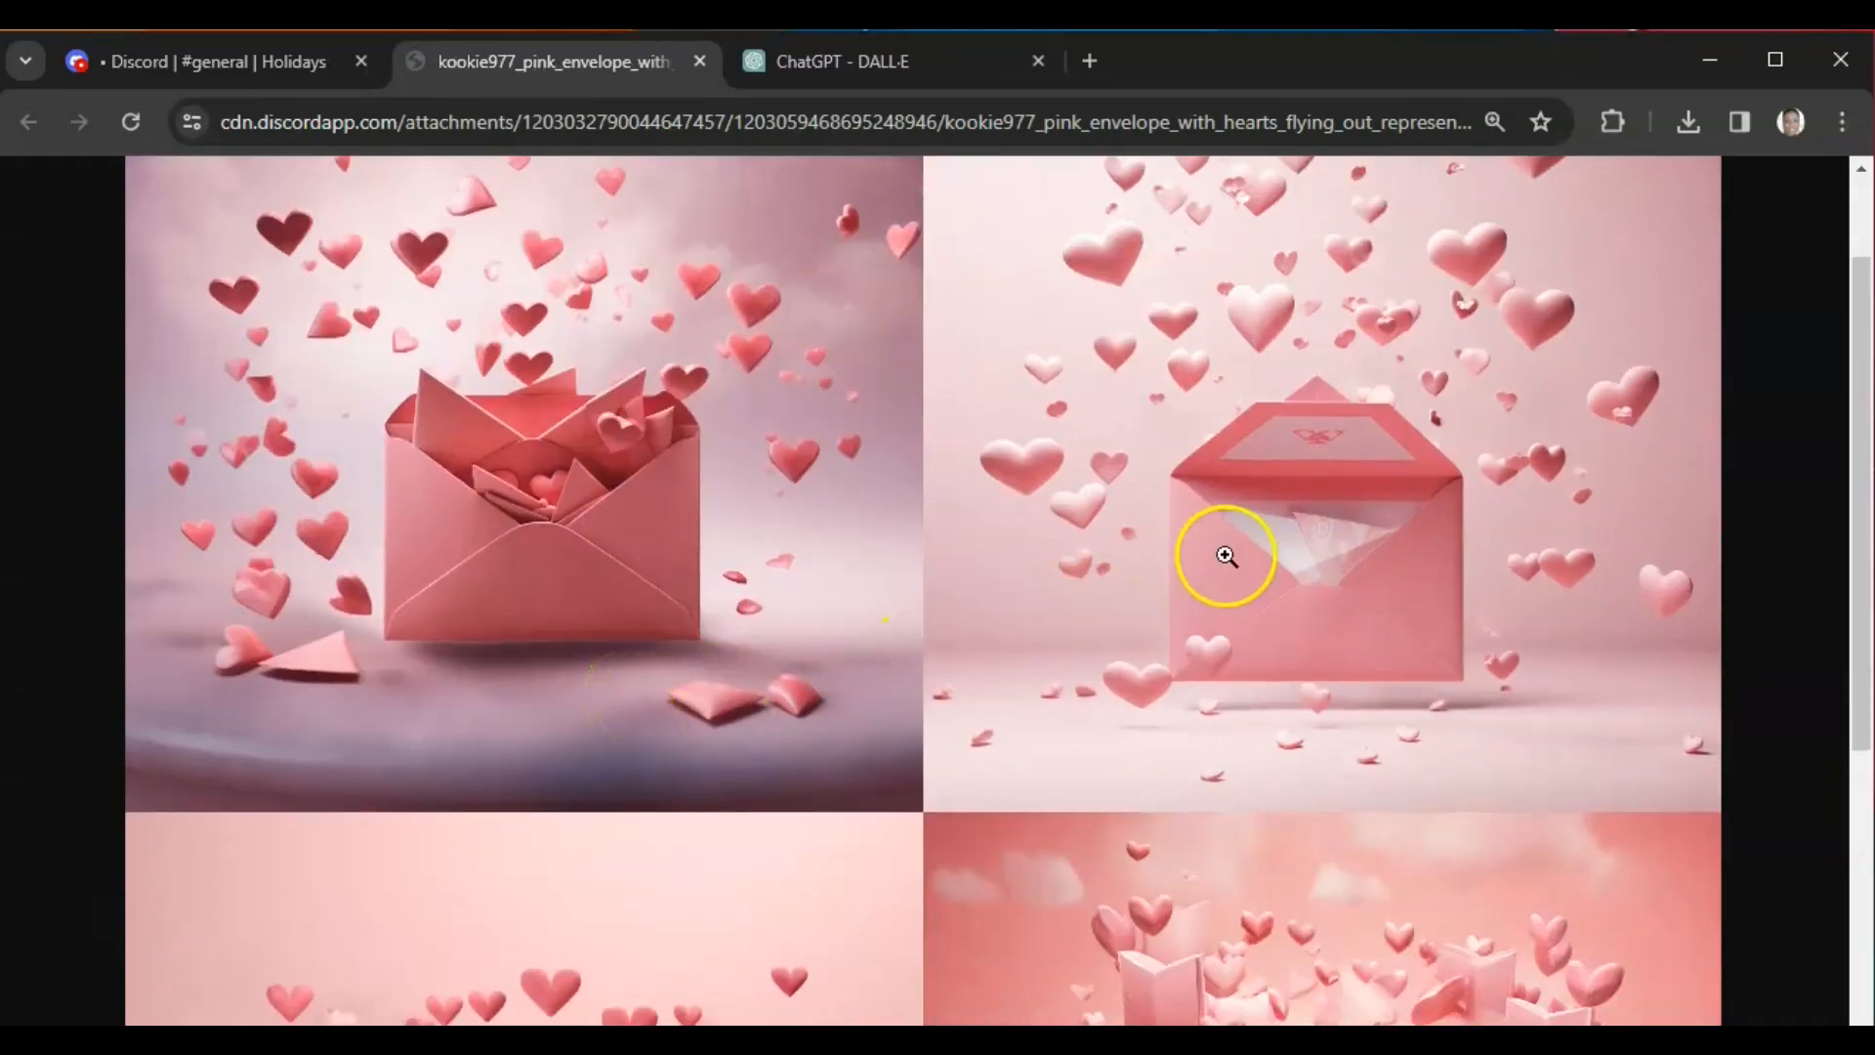
pyautogui.scroll(-5, 1227, 556)
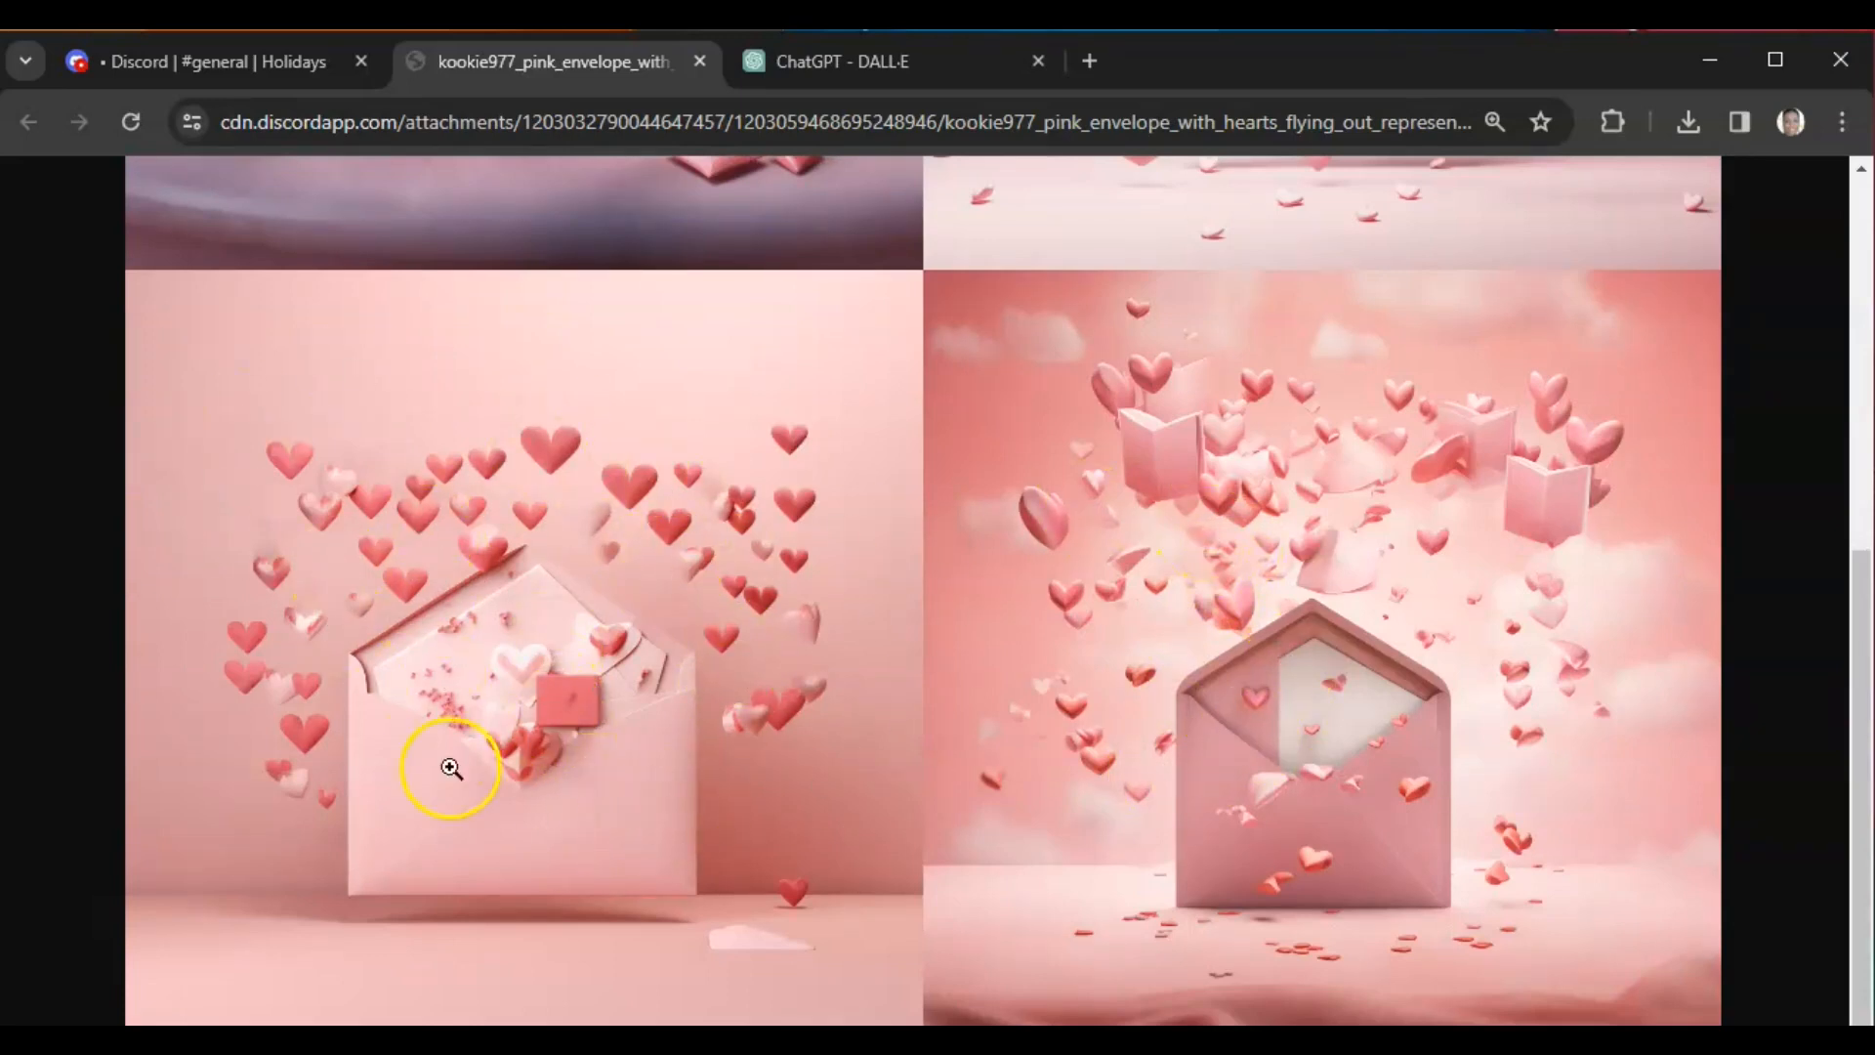
# - Review the upper envelope designs at full size, then close the full-size image and its preview in the Holidays channel
pyautogui.scroll(4, 615, 771)
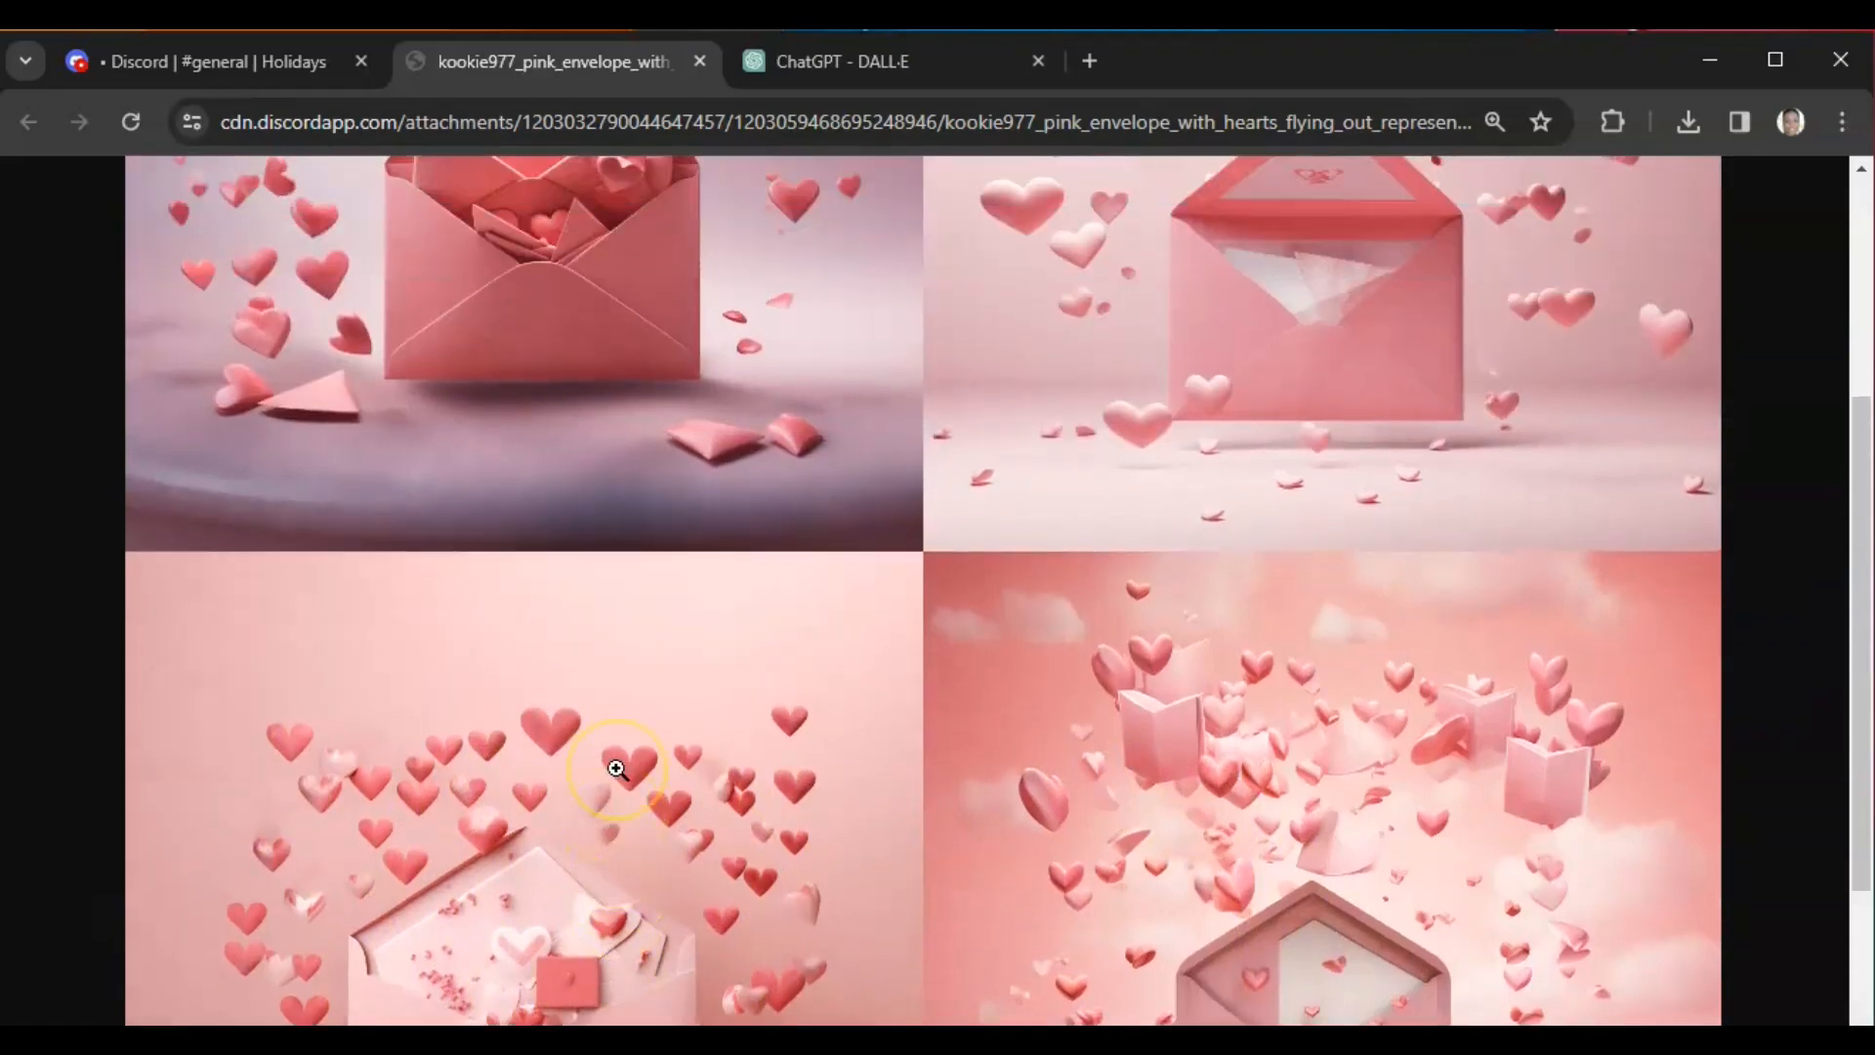
pyautogui.scroll(2, 617, 771)
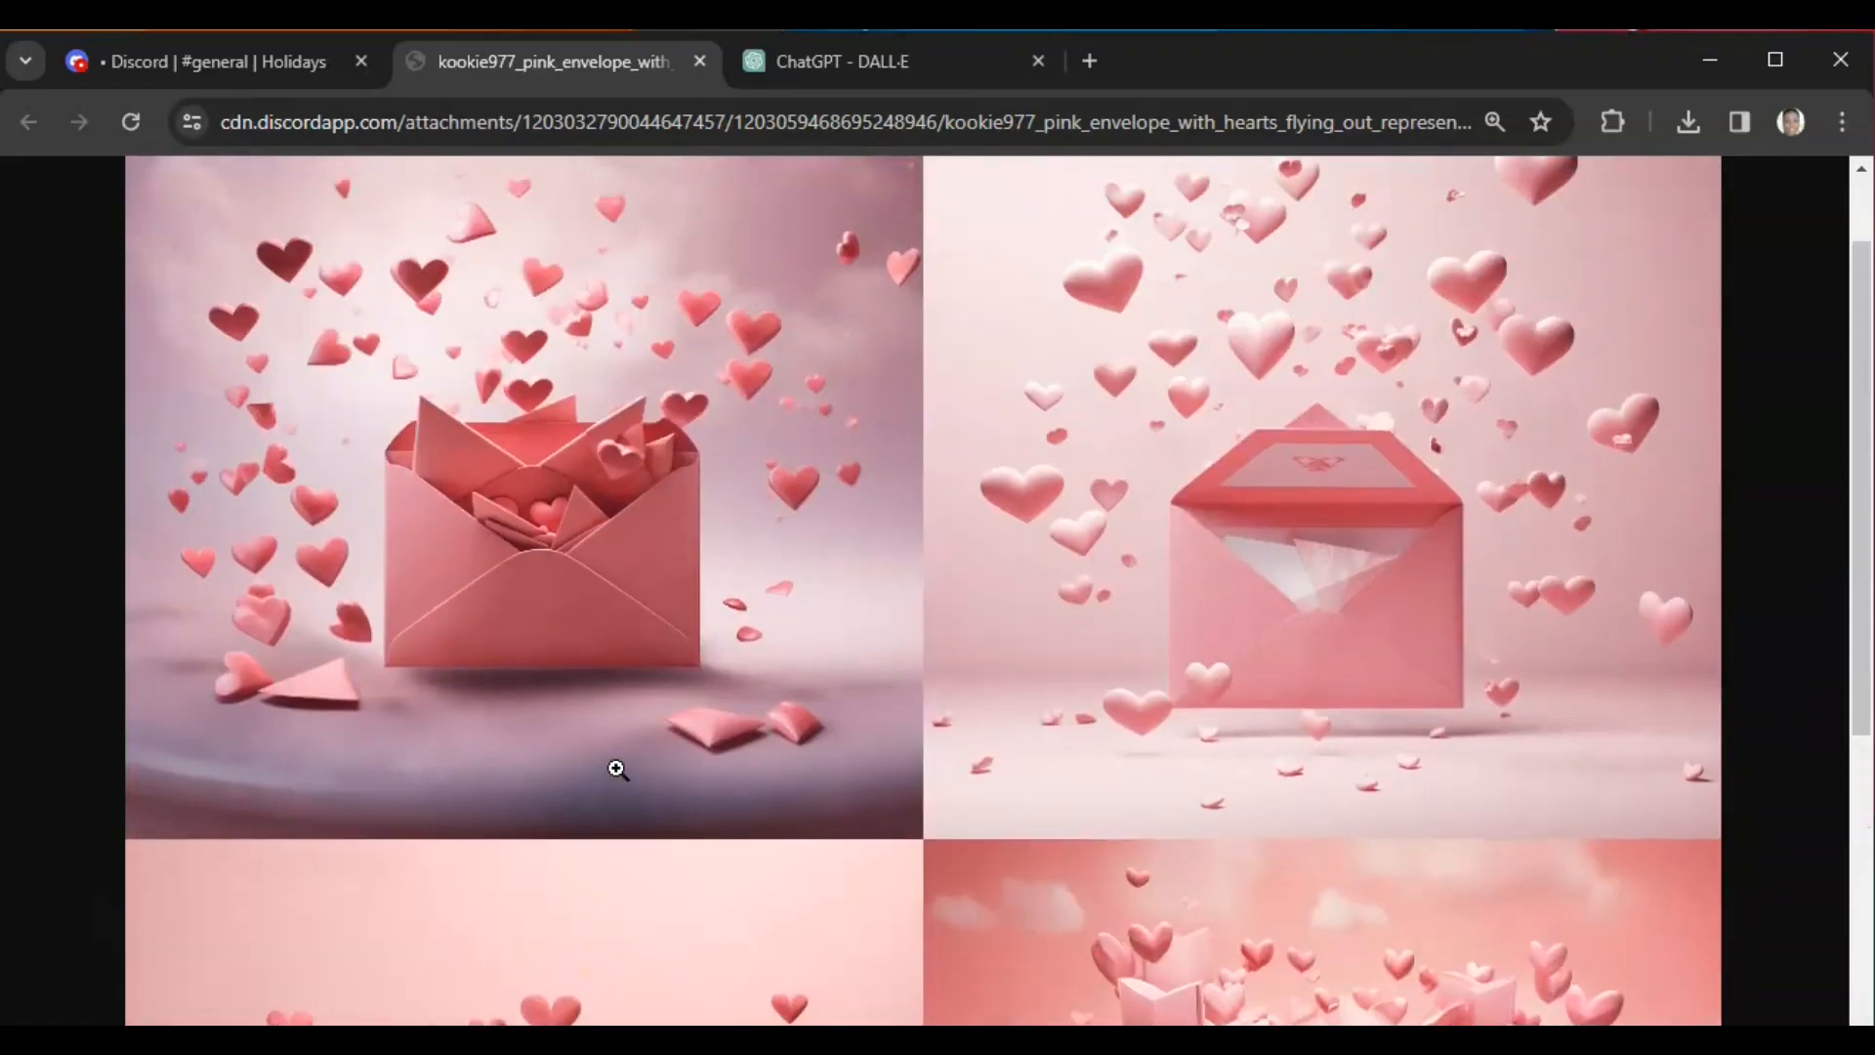
pyautogui.scroll(1, 618, 771)
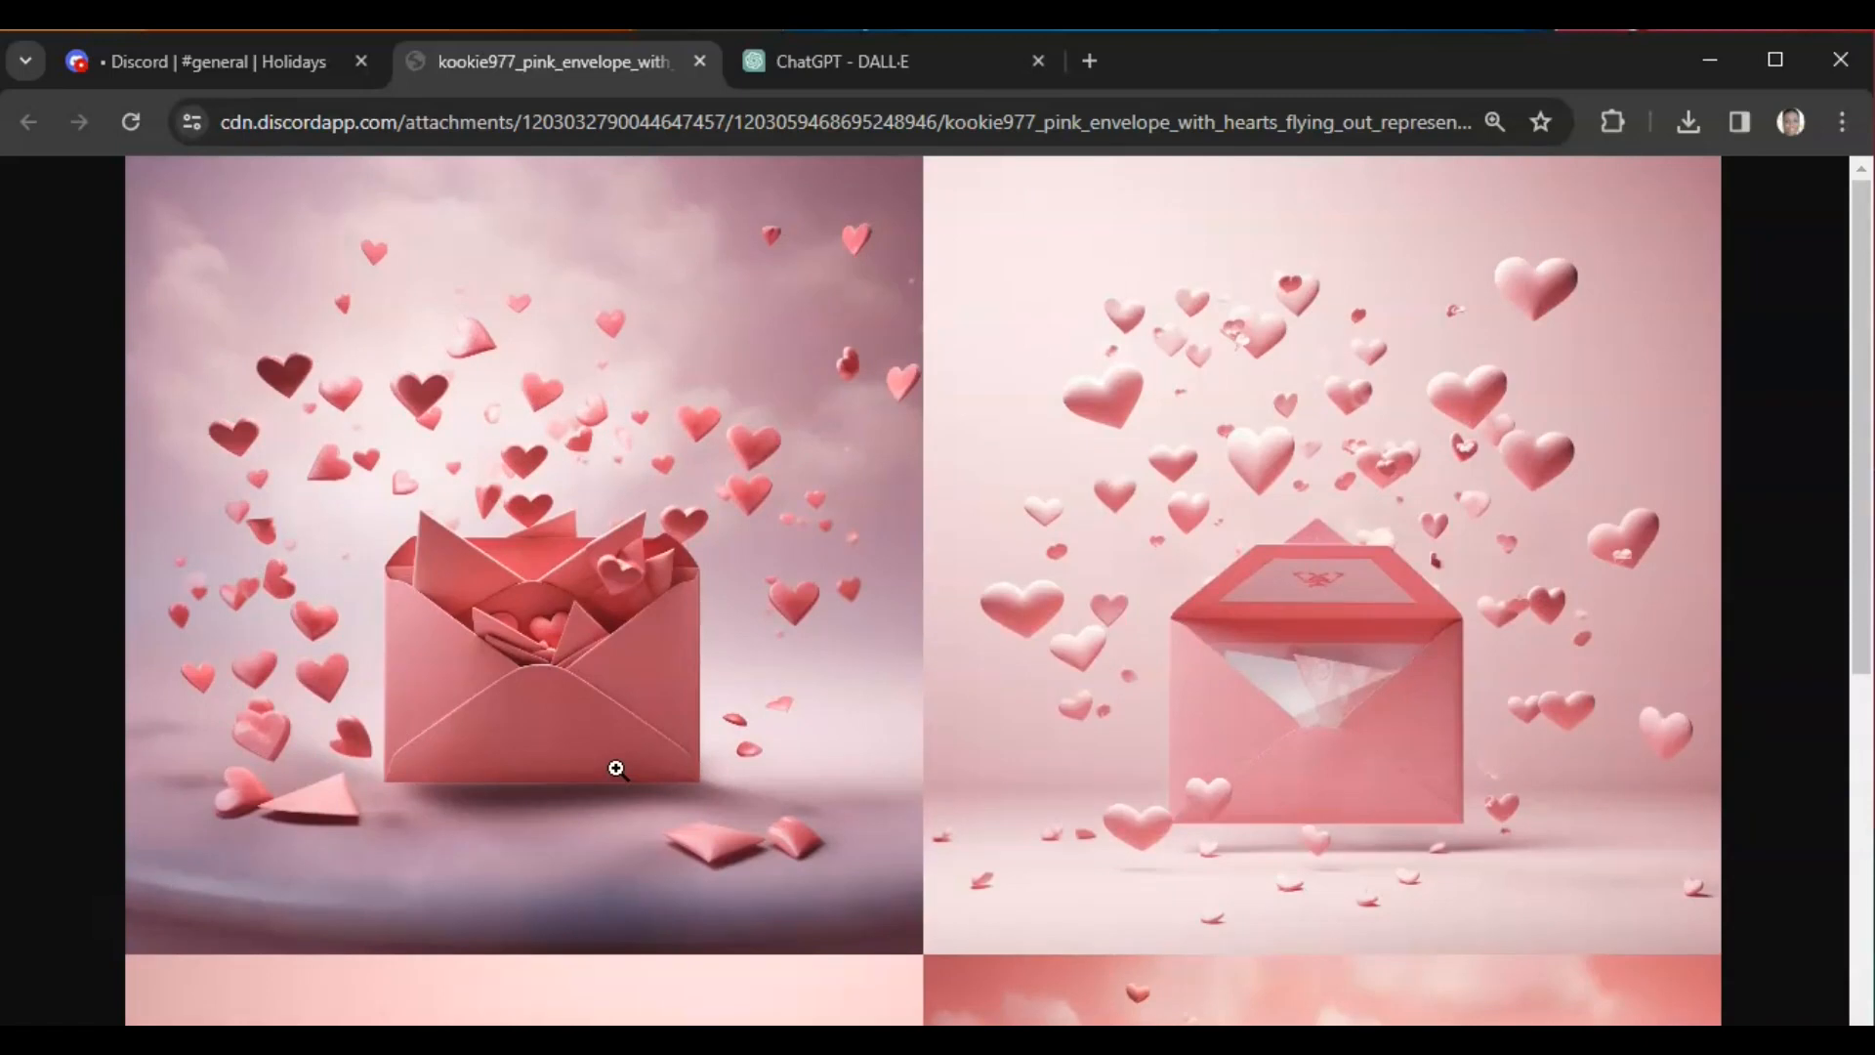
pyautogui.click(695, 60)
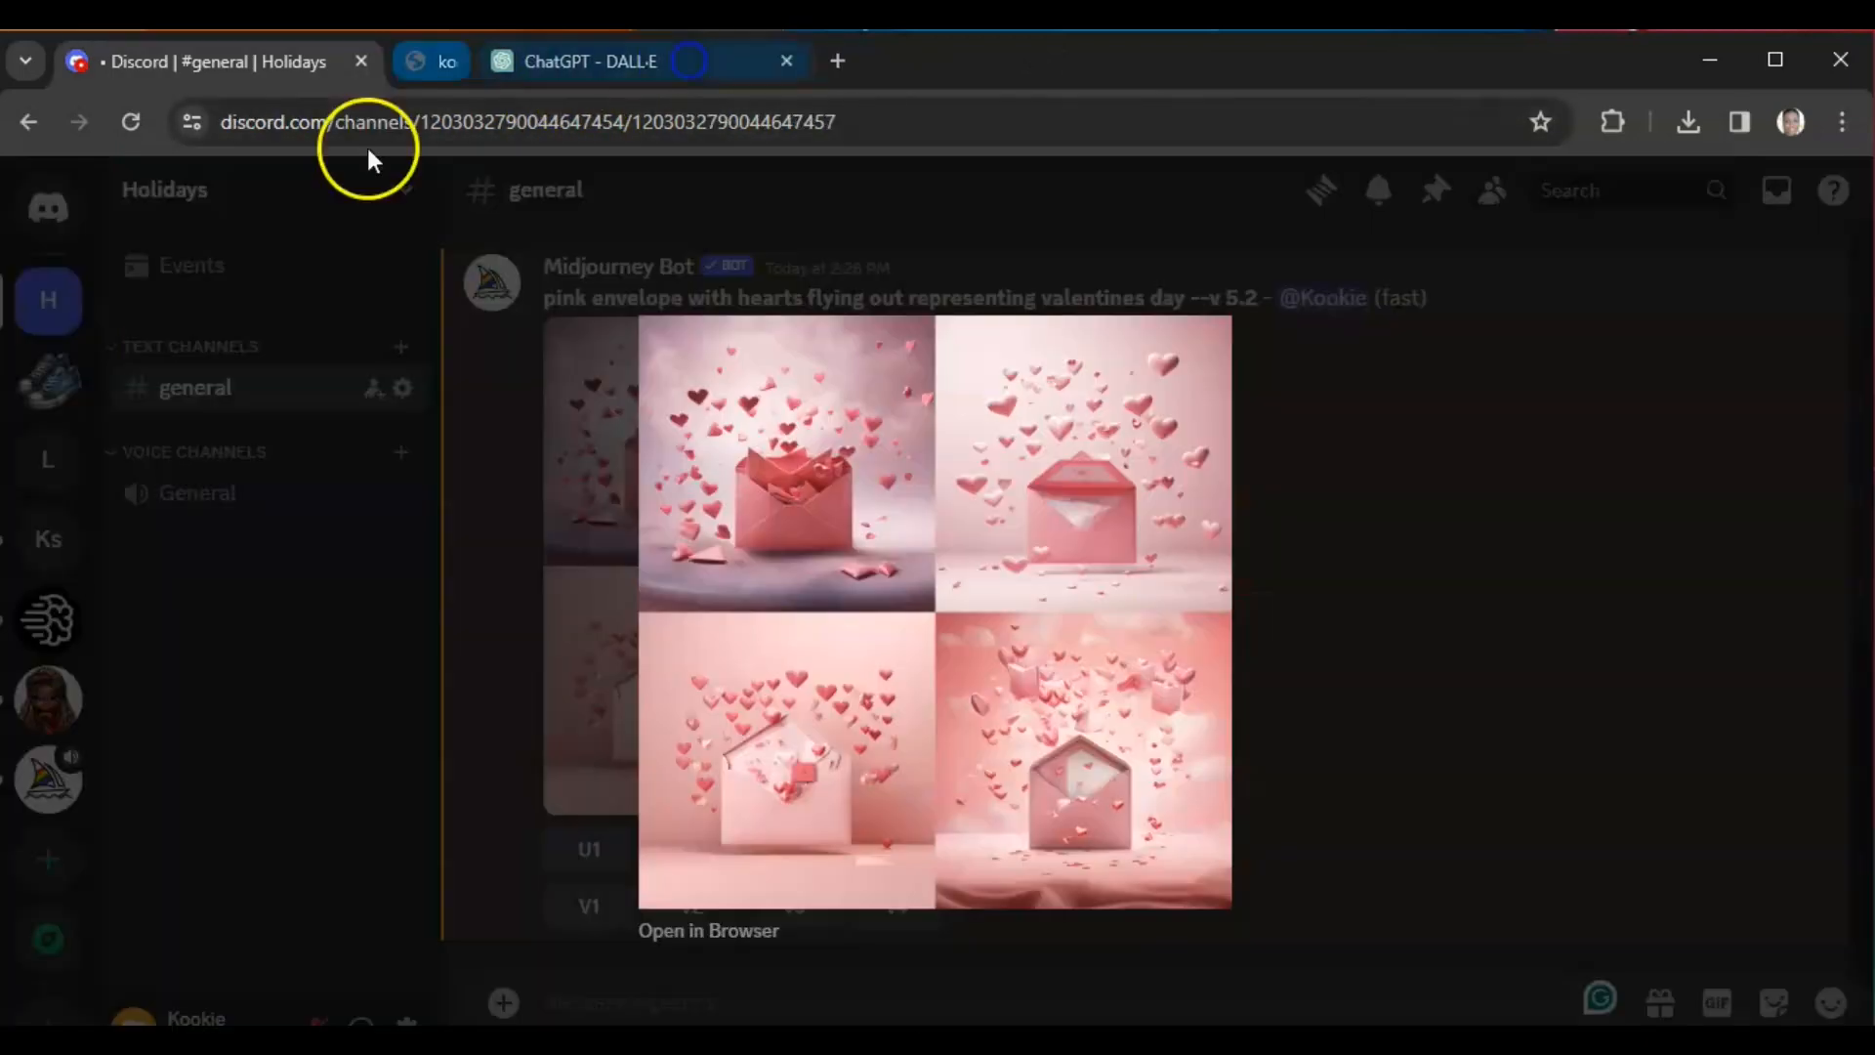
pyautogui.click(1450, 697)
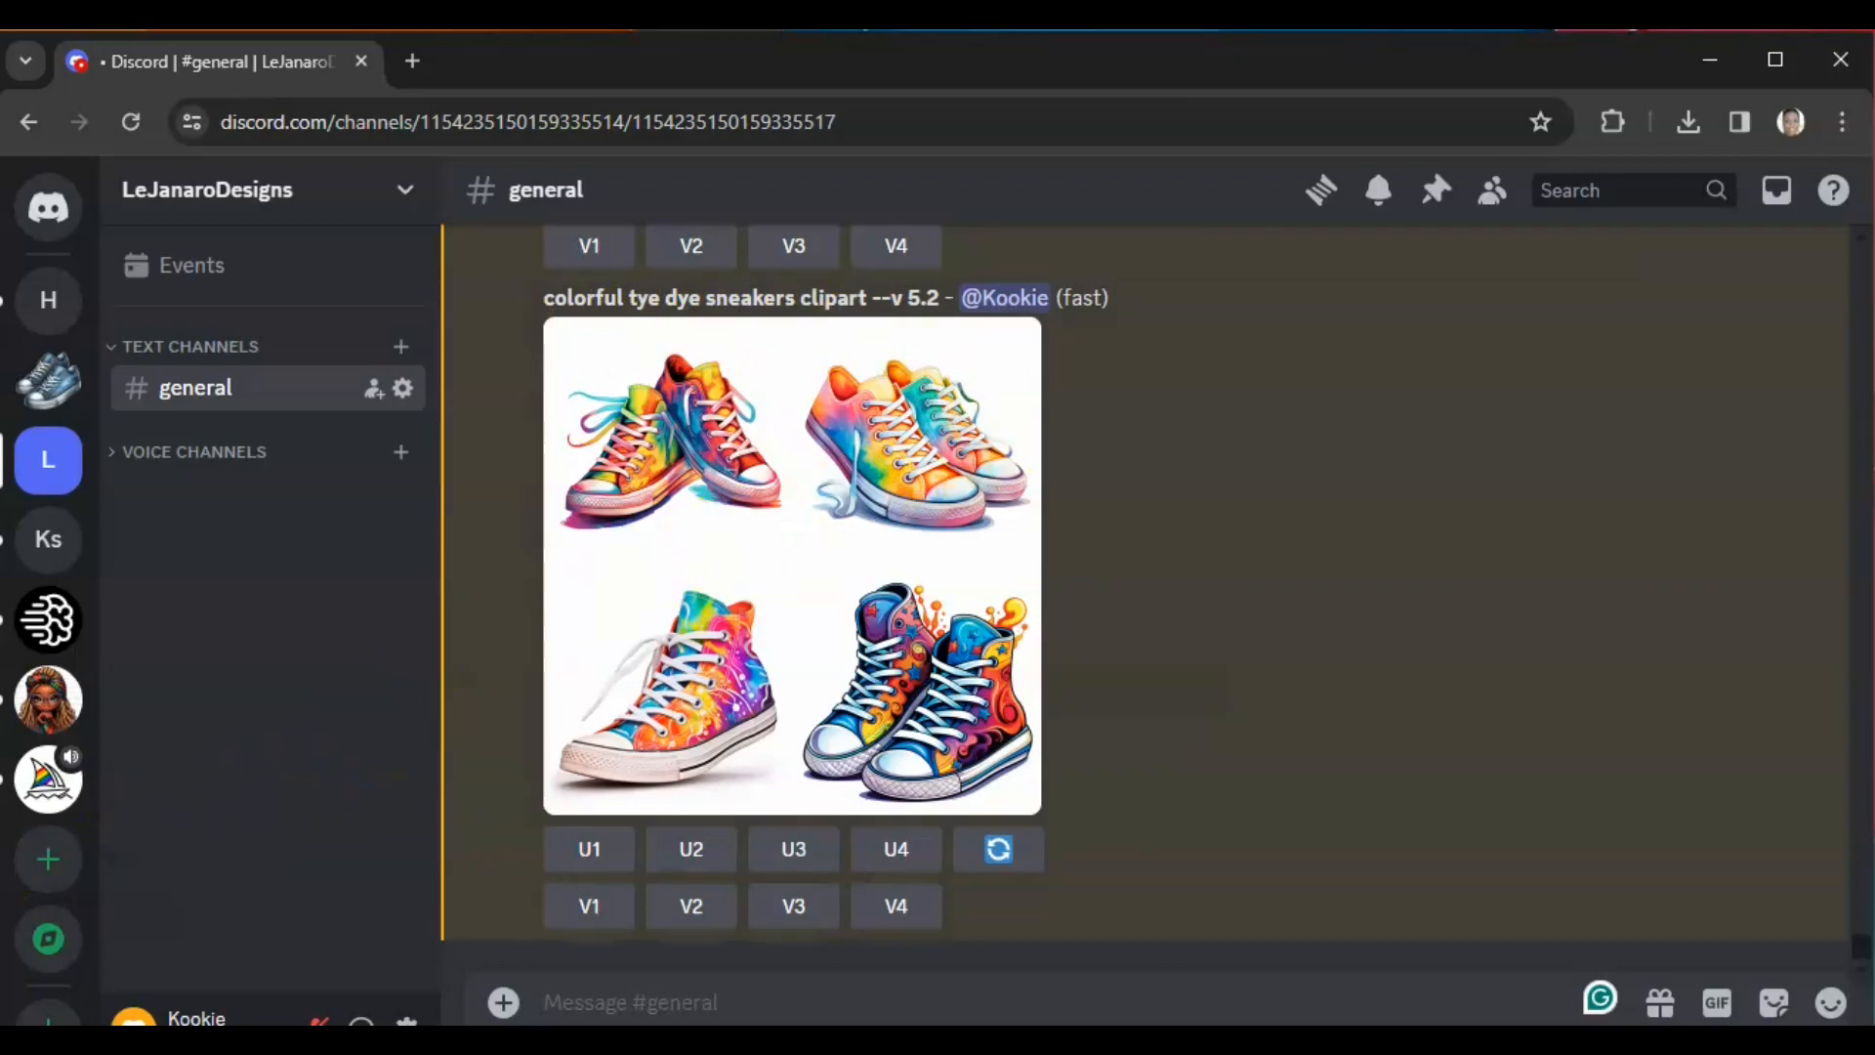
# - Generate images in the LeJanaroDesigns general channel using /imagine with the prompt "colorful tie dye spiral notebook clipart"
pyautogui.click(612, 1003)
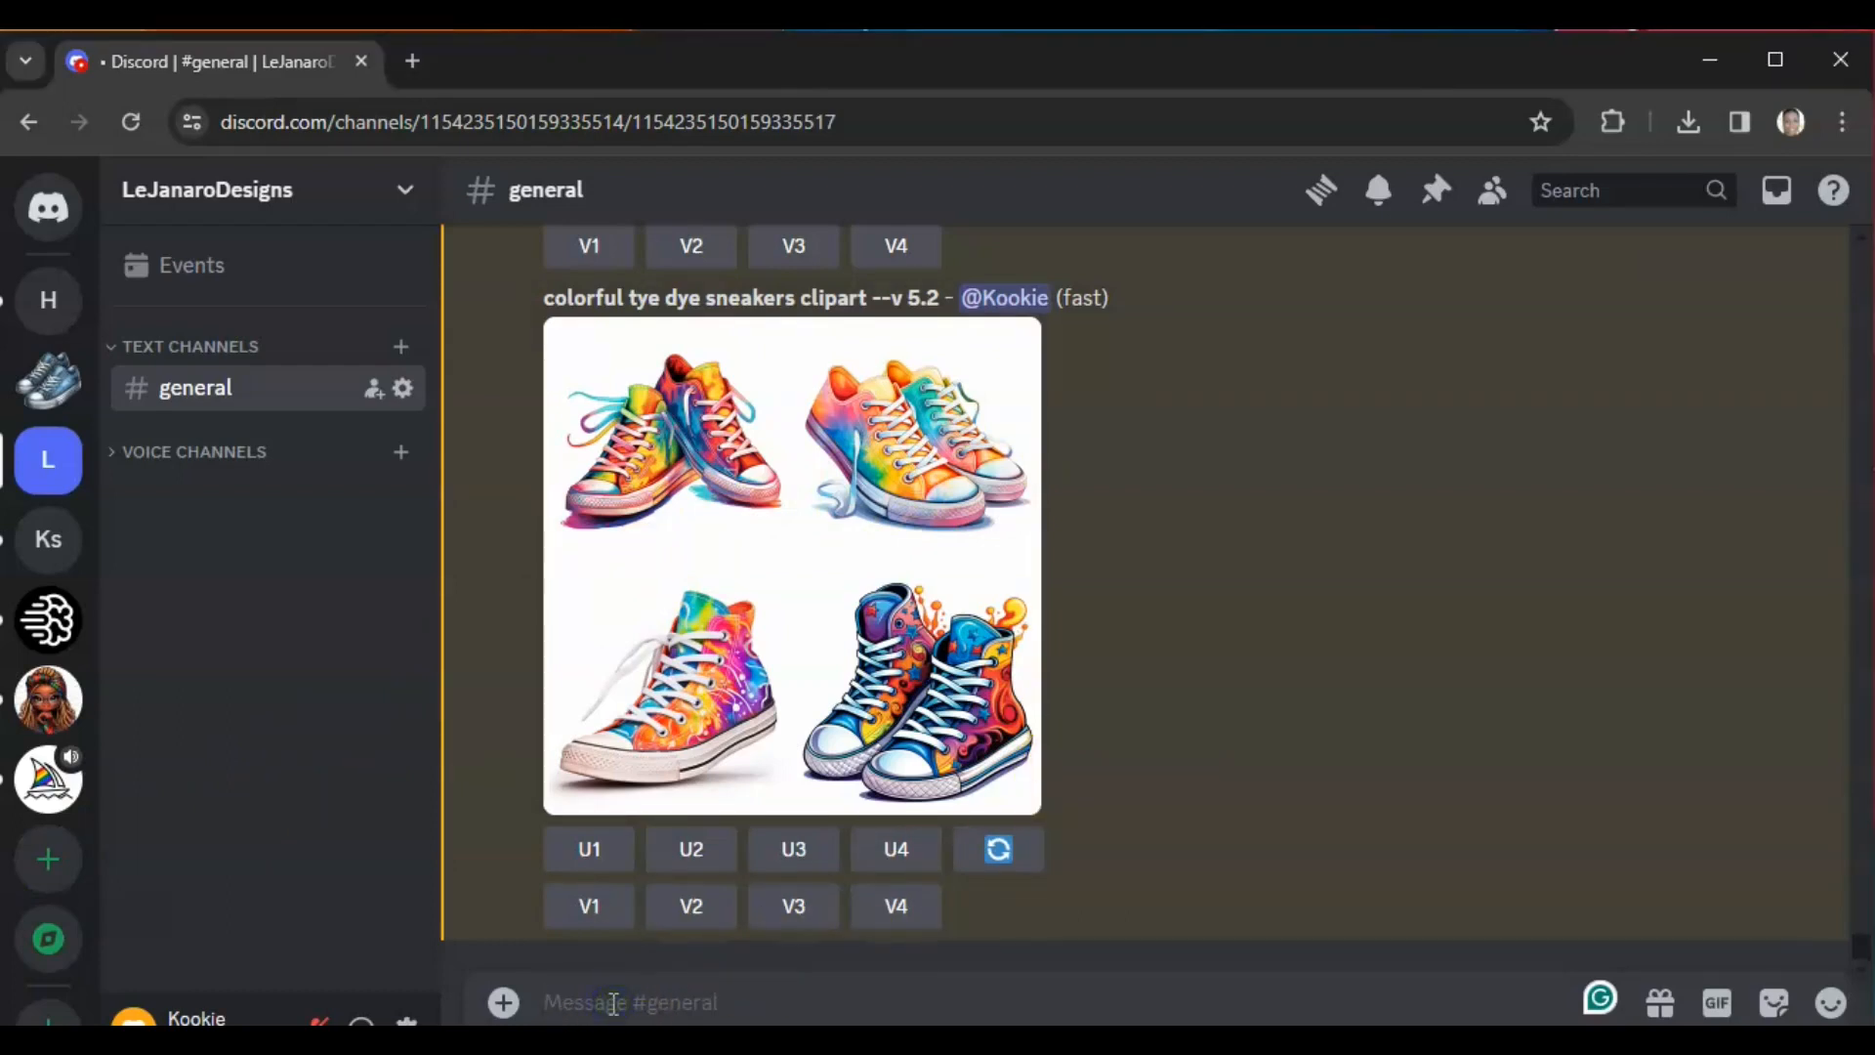
pyautogui.write('/imagine')
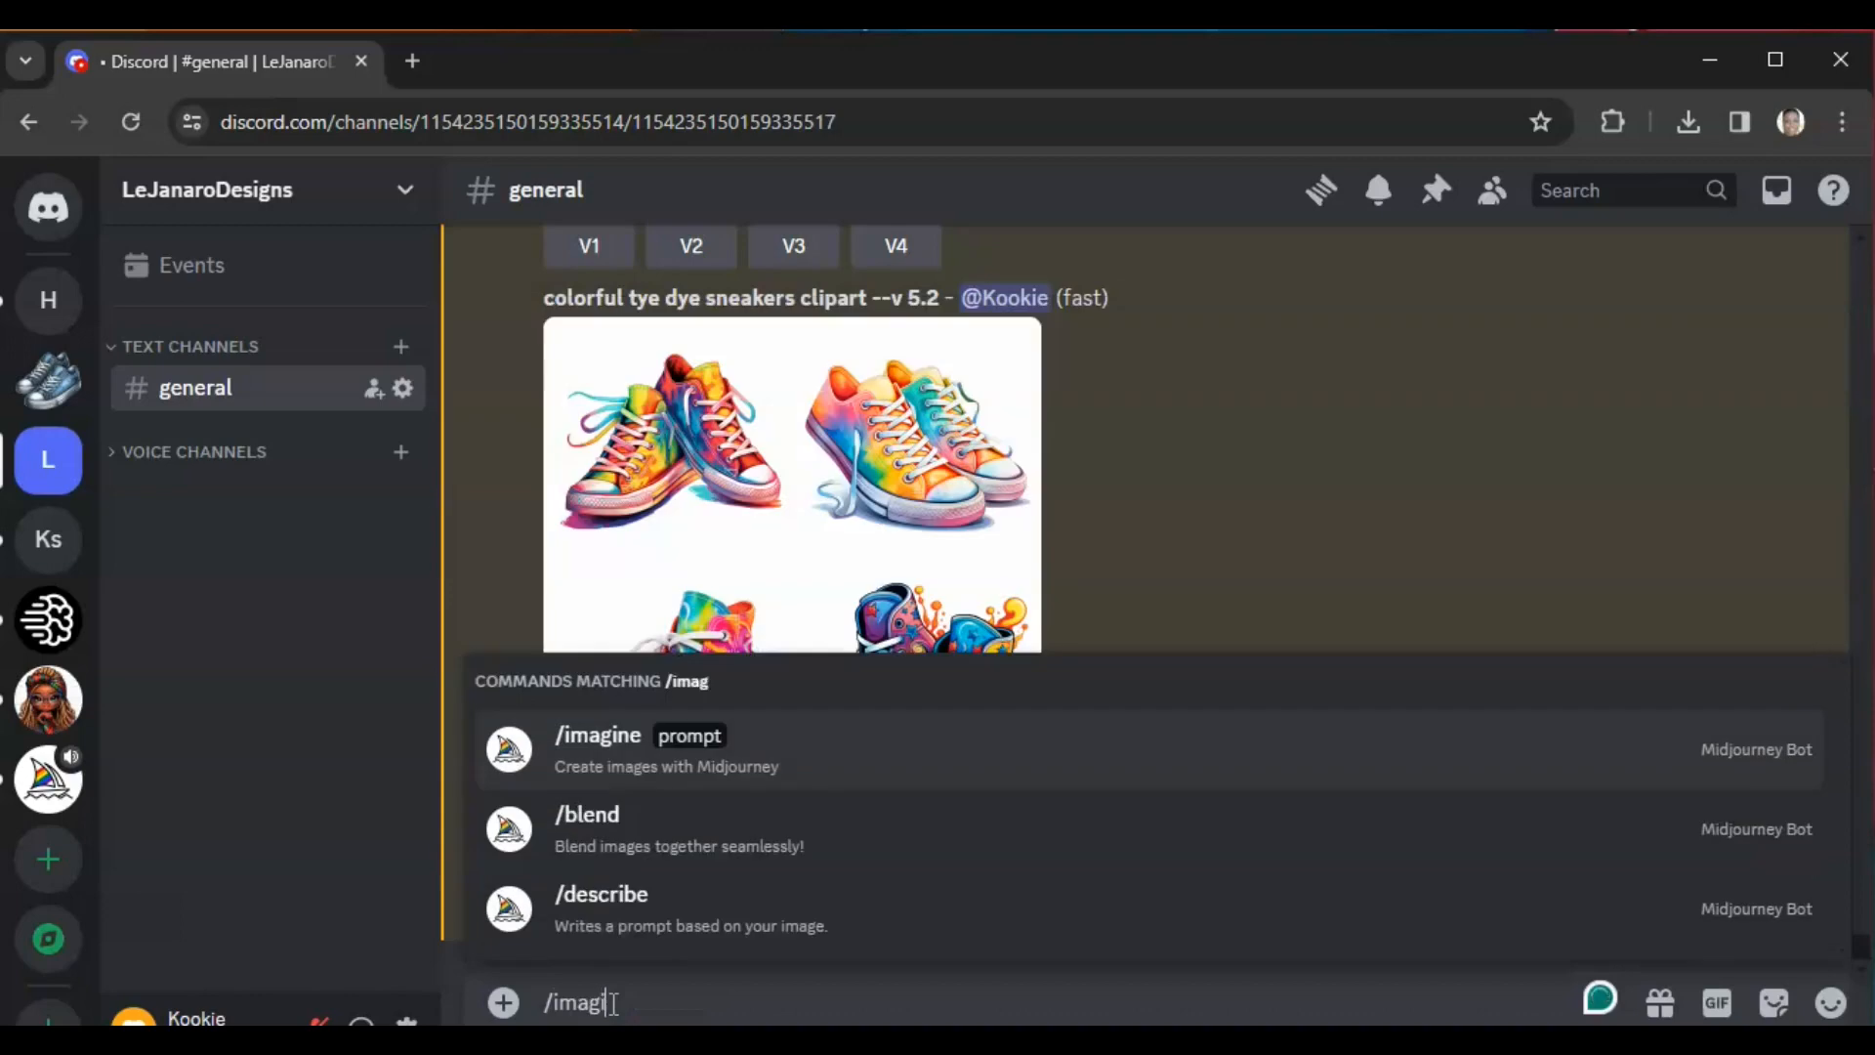
pyautogui.click(606, 903)
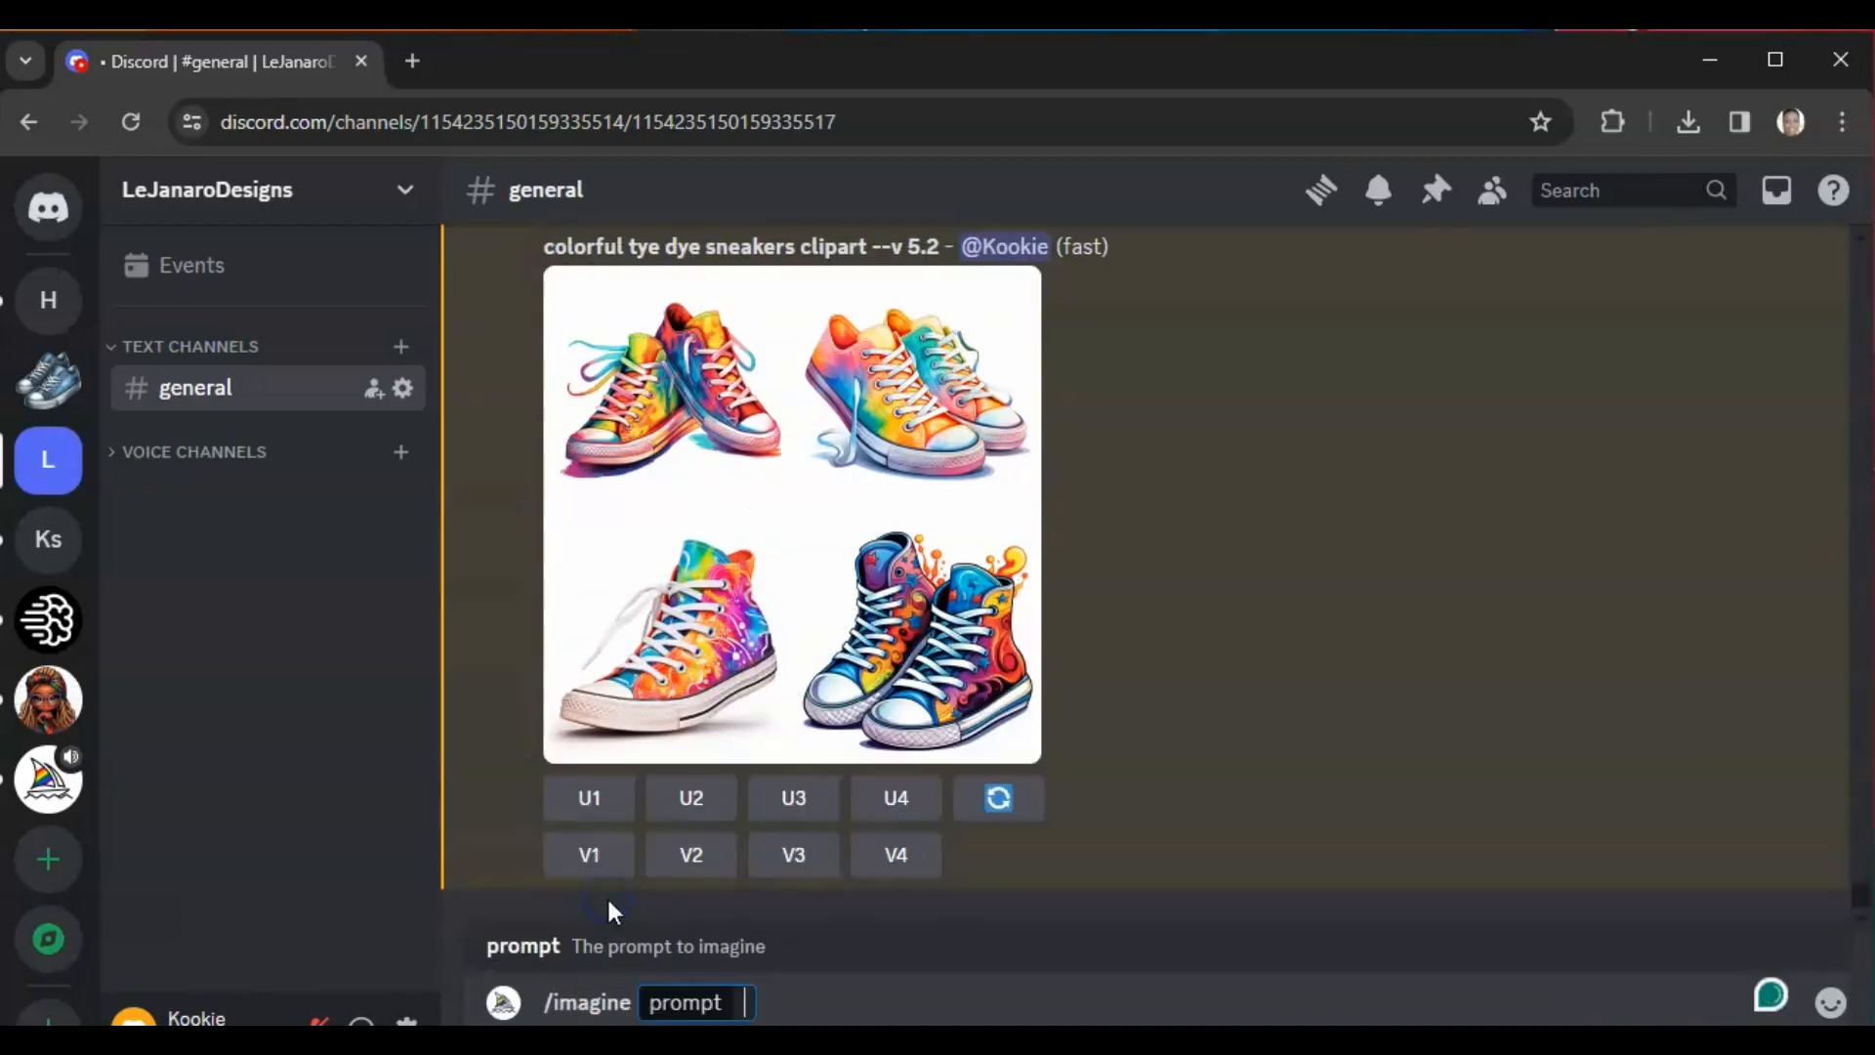
pyautogui.write('colorful tie')
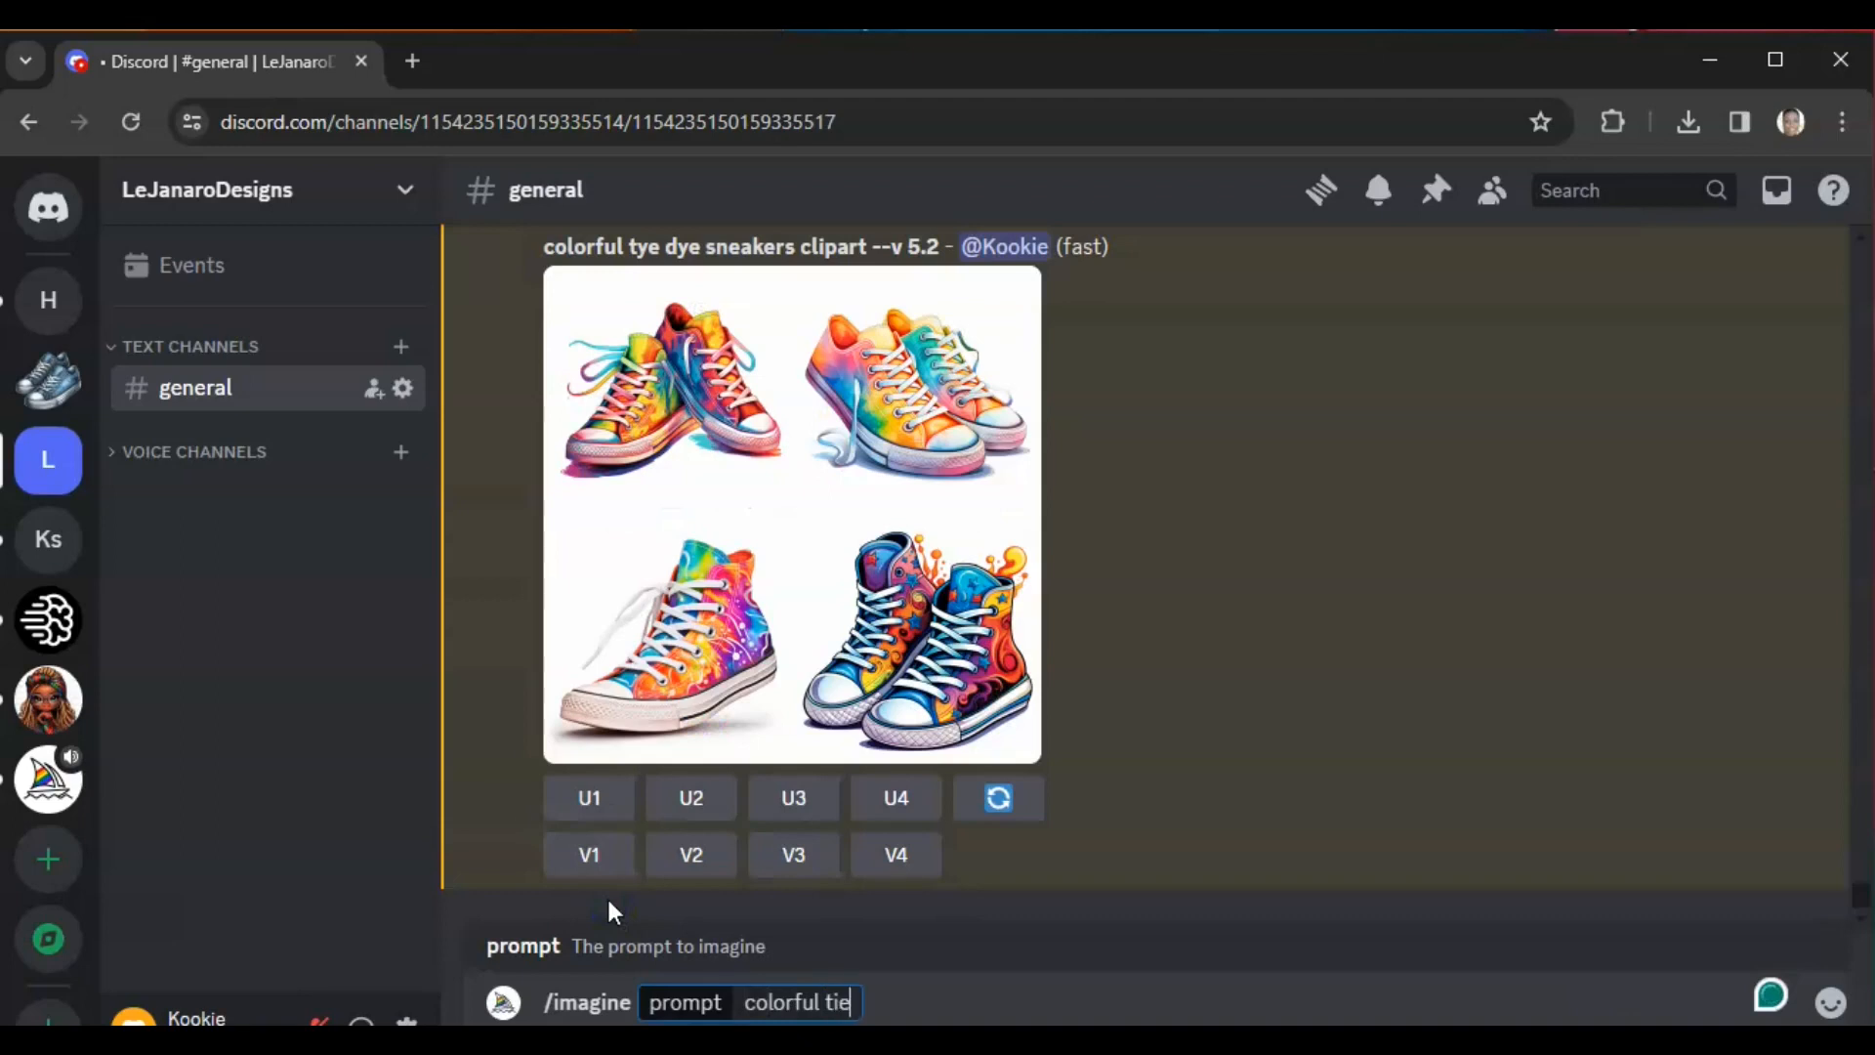
pyautogui.write(' dye')
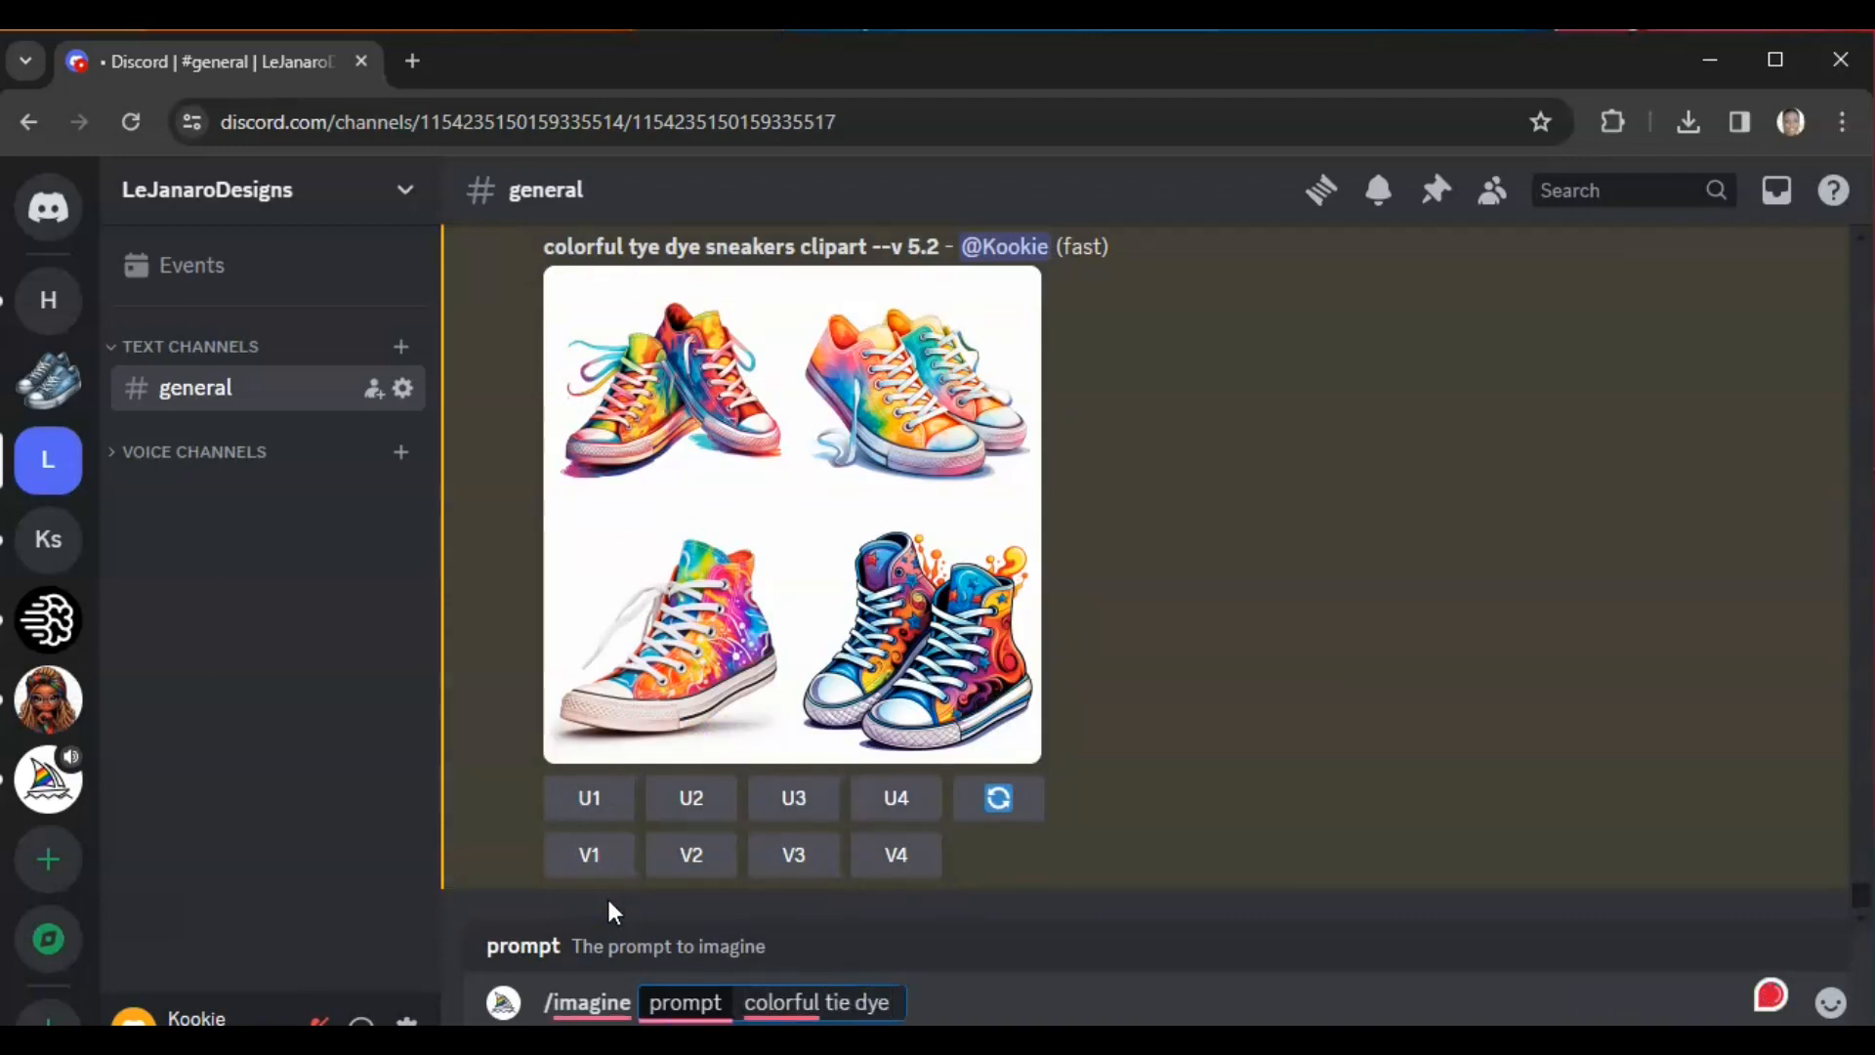
pyautogui.write(' spiral noteboo')
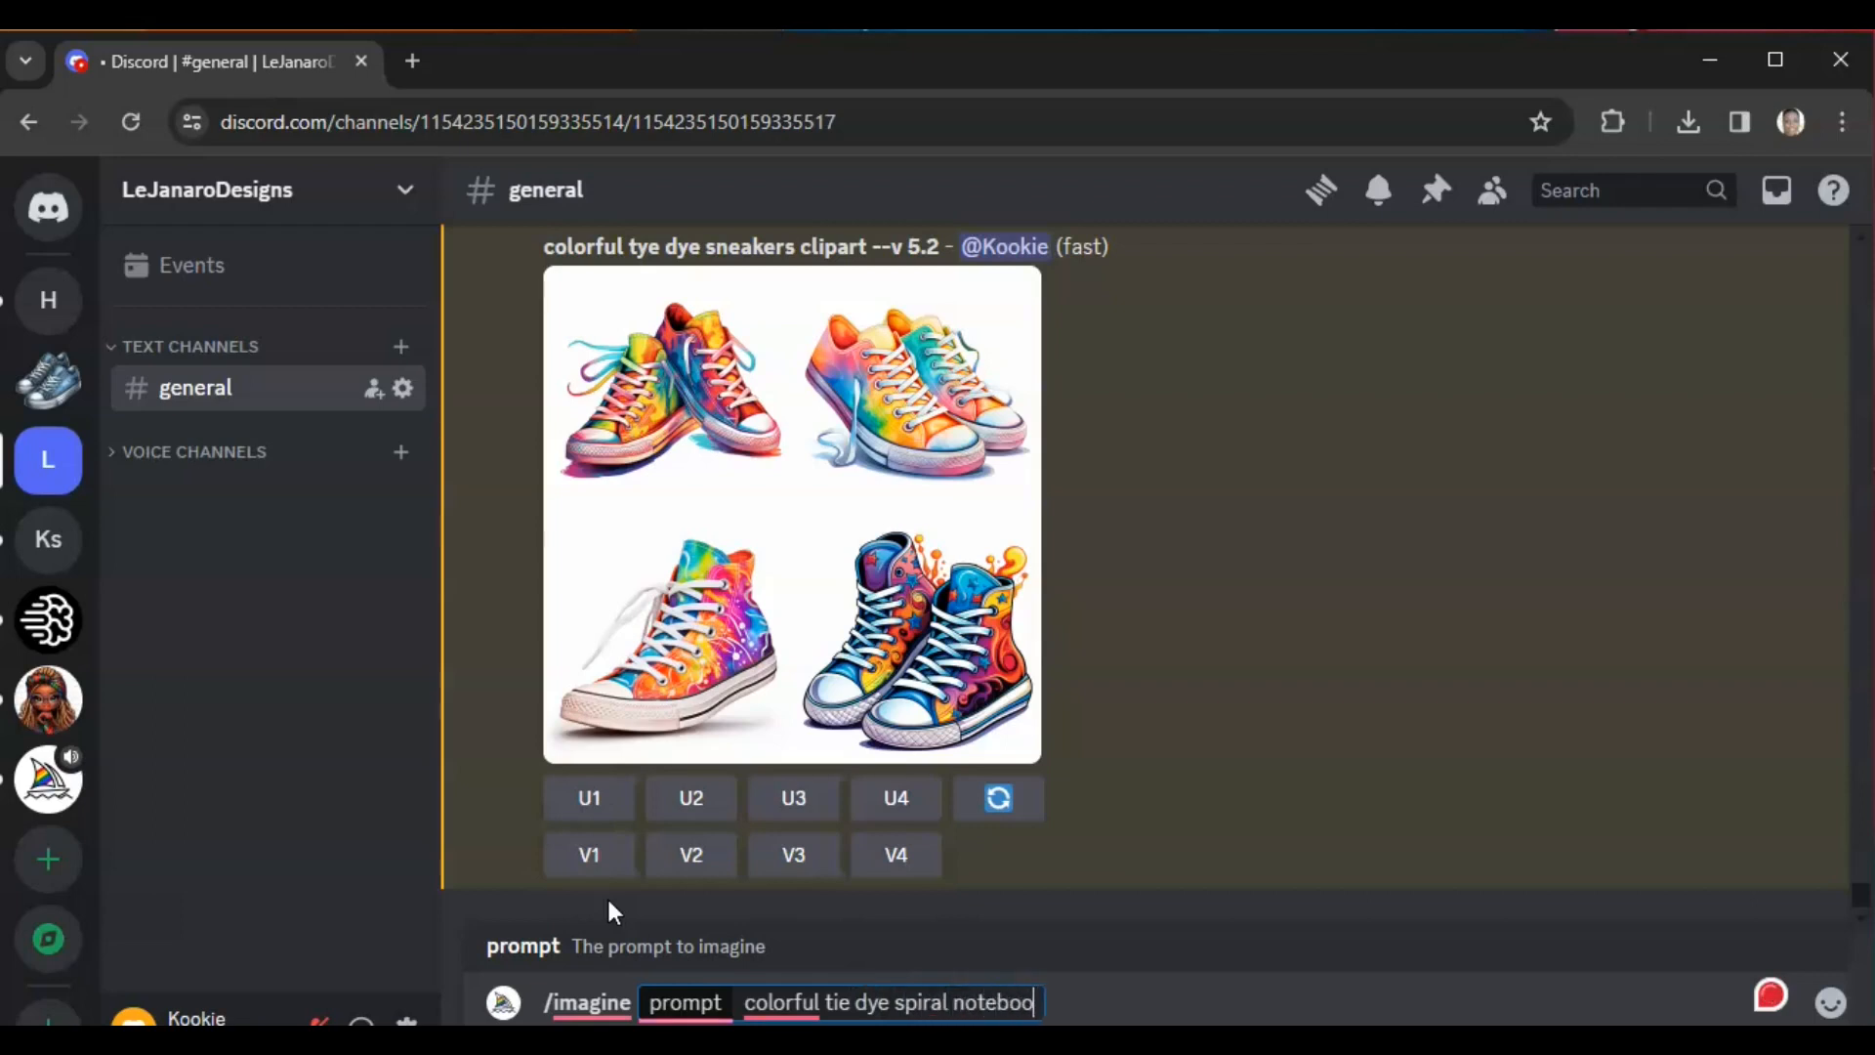
pyautogui.write('k clipart')
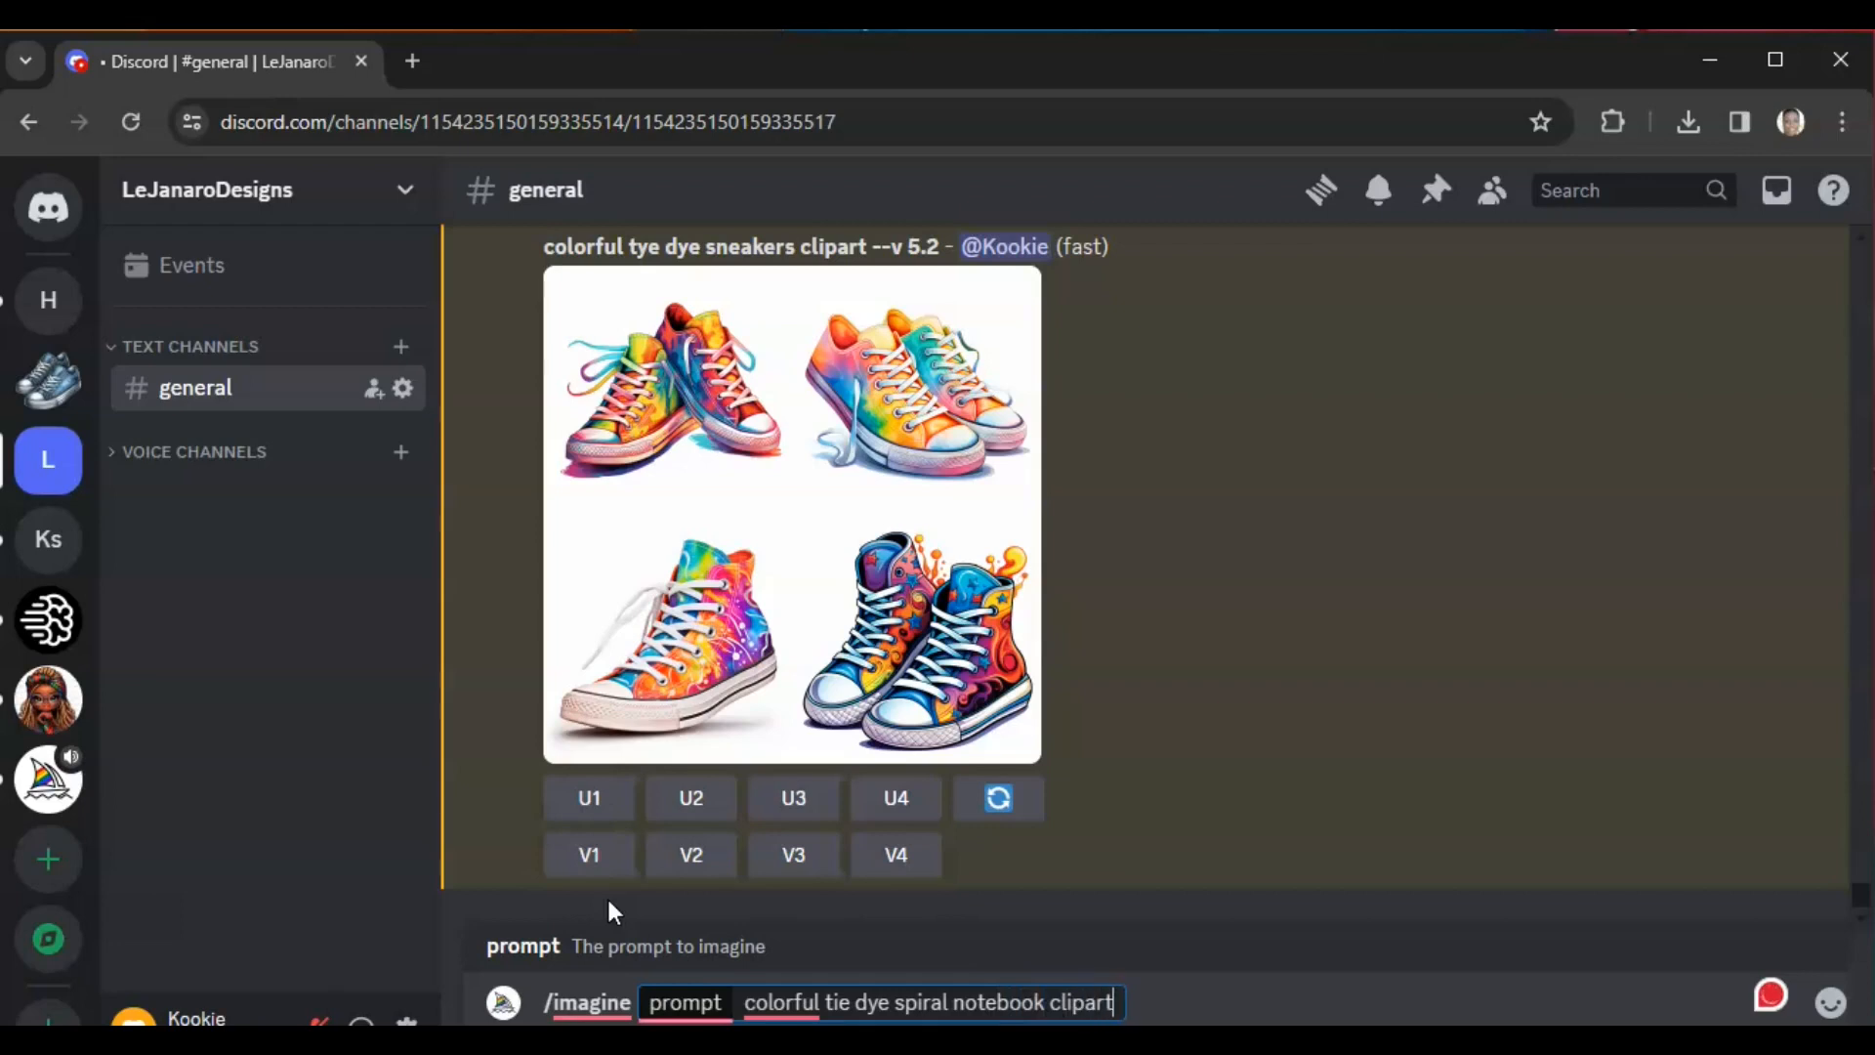
pyautogui.press('Return')
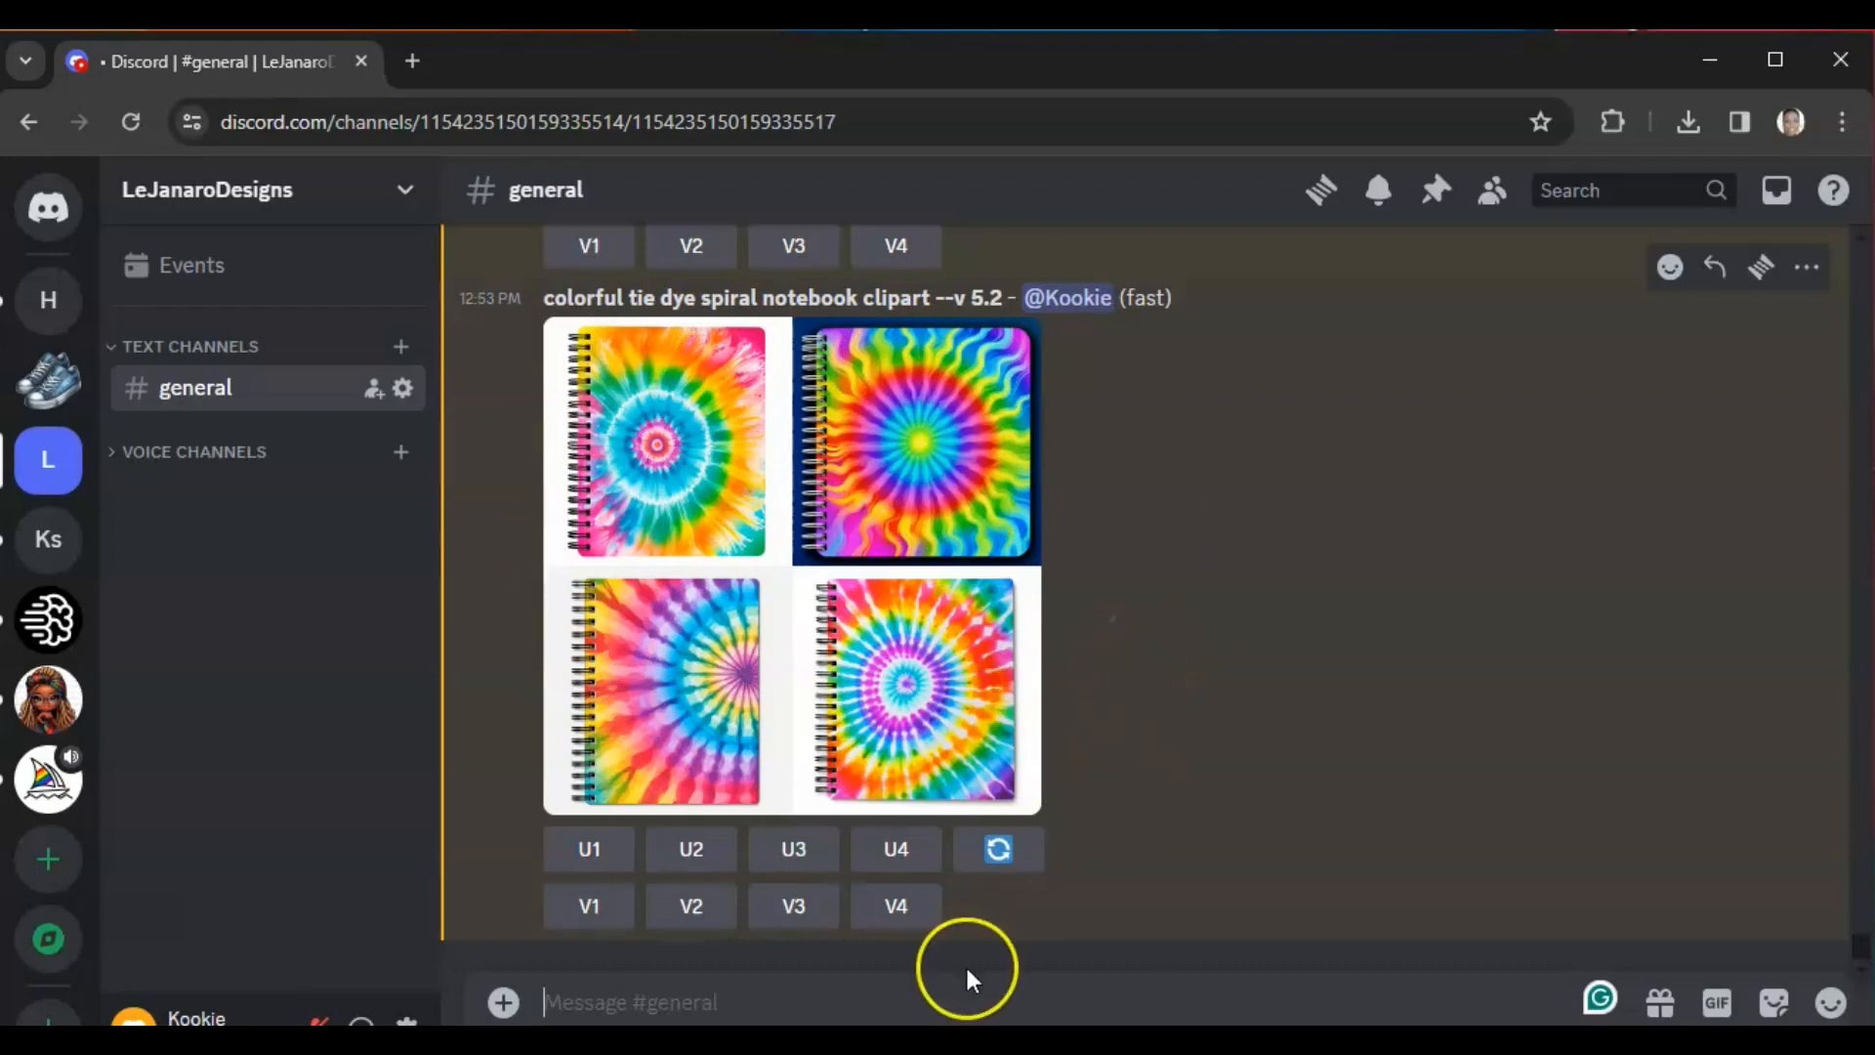
# - Generate images with the /imagine command using the prompt "colorful tie dye coffee cup clipart"
pyautogui.write('/')
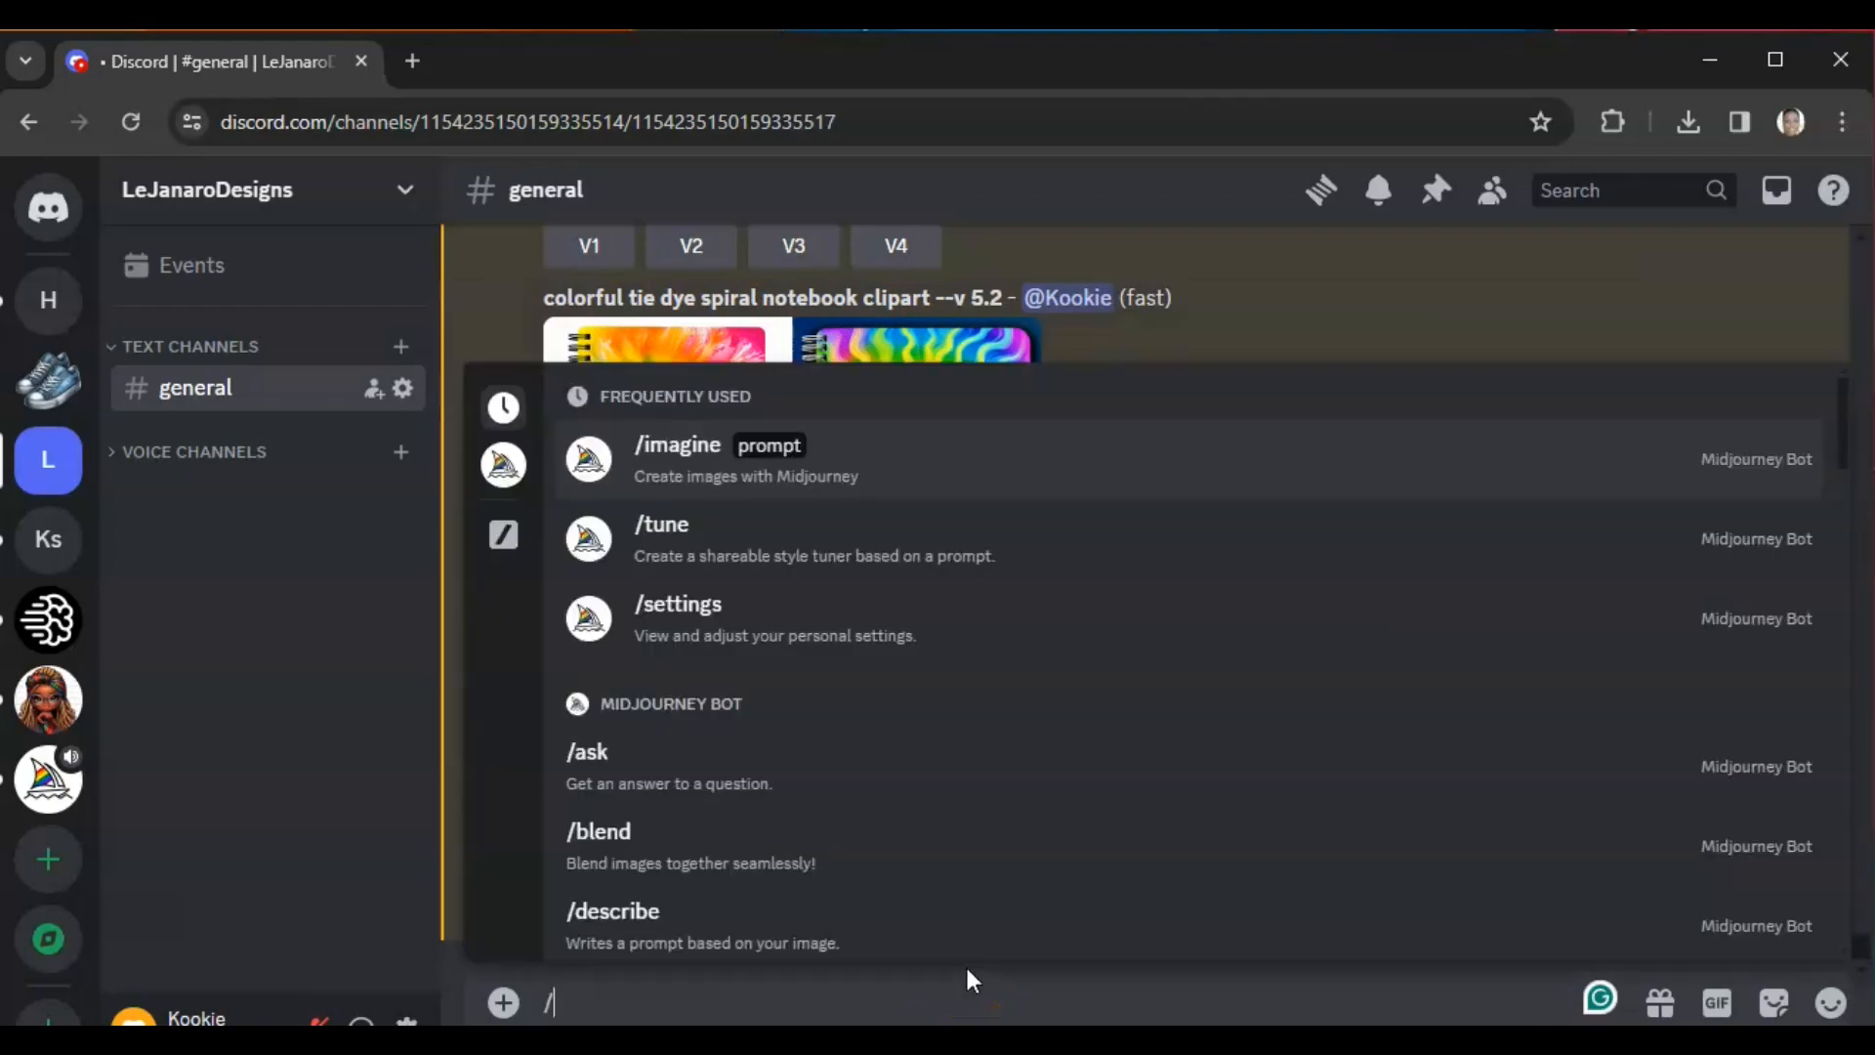
pyautogui.write('imagine')
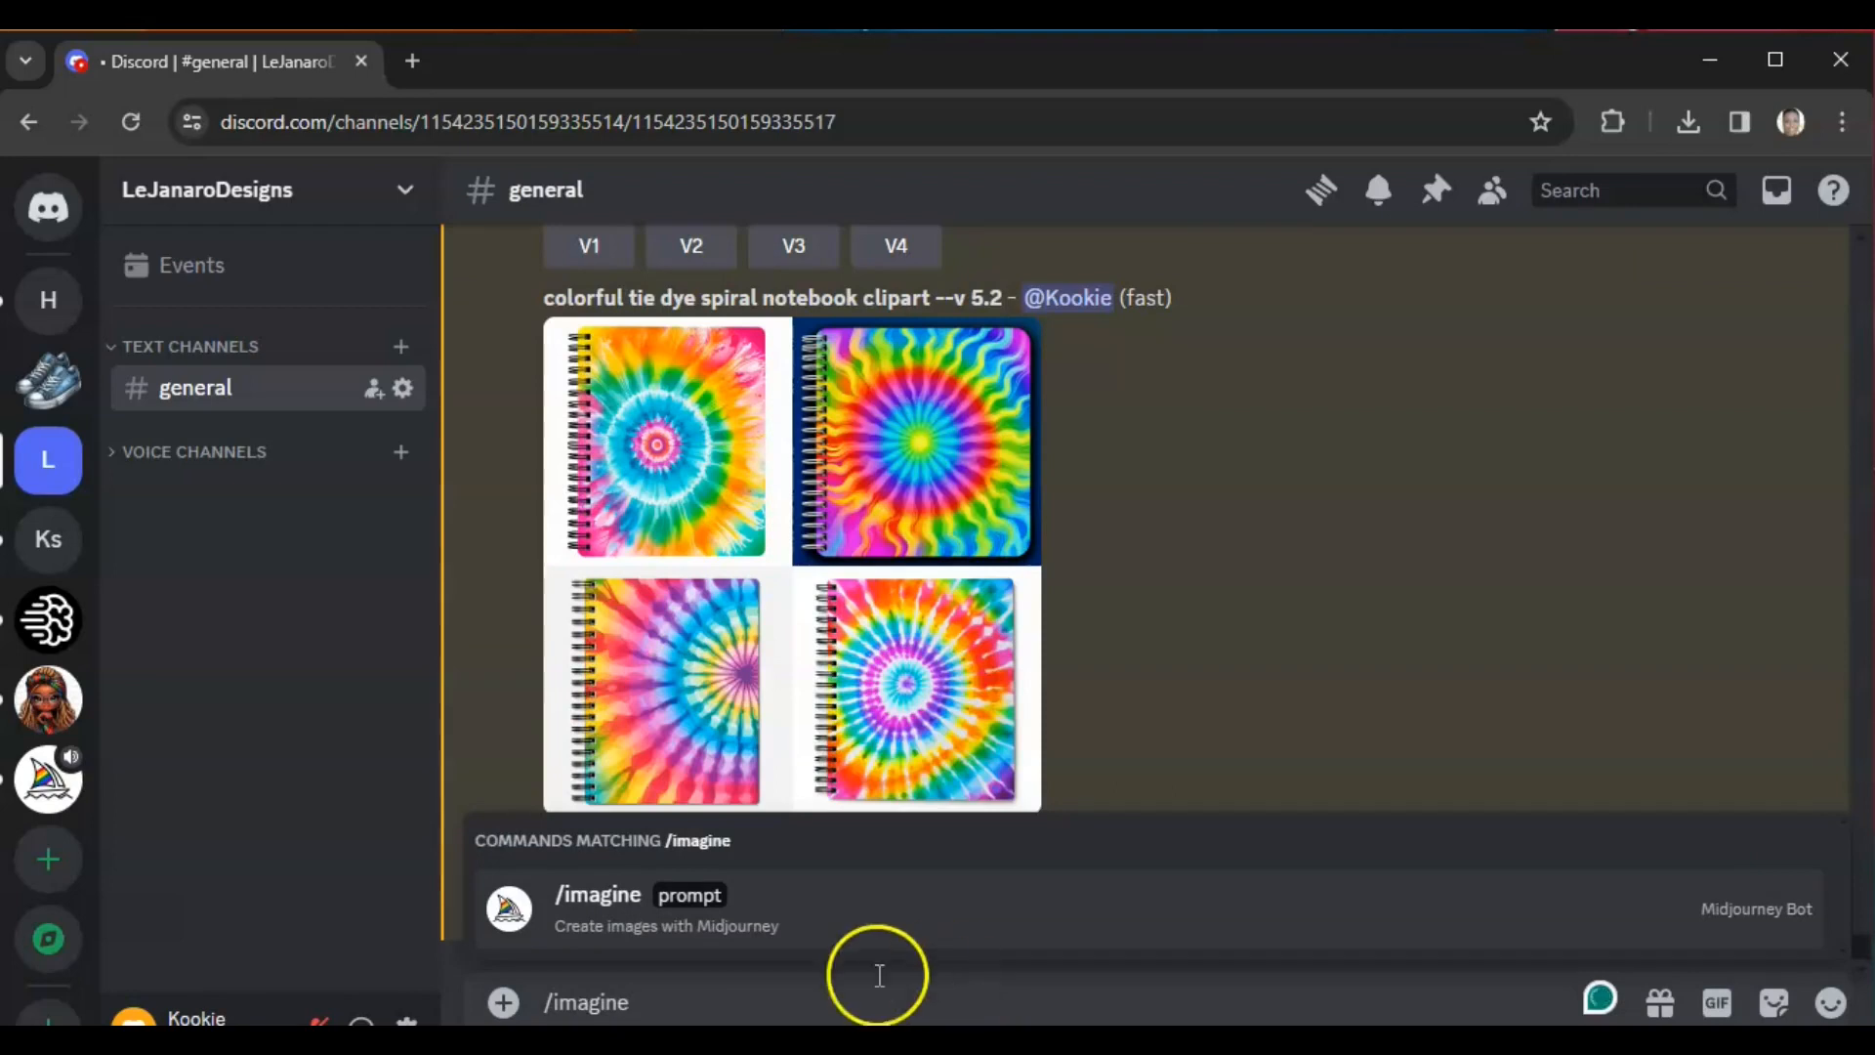
pyautogui.click(599, 913)
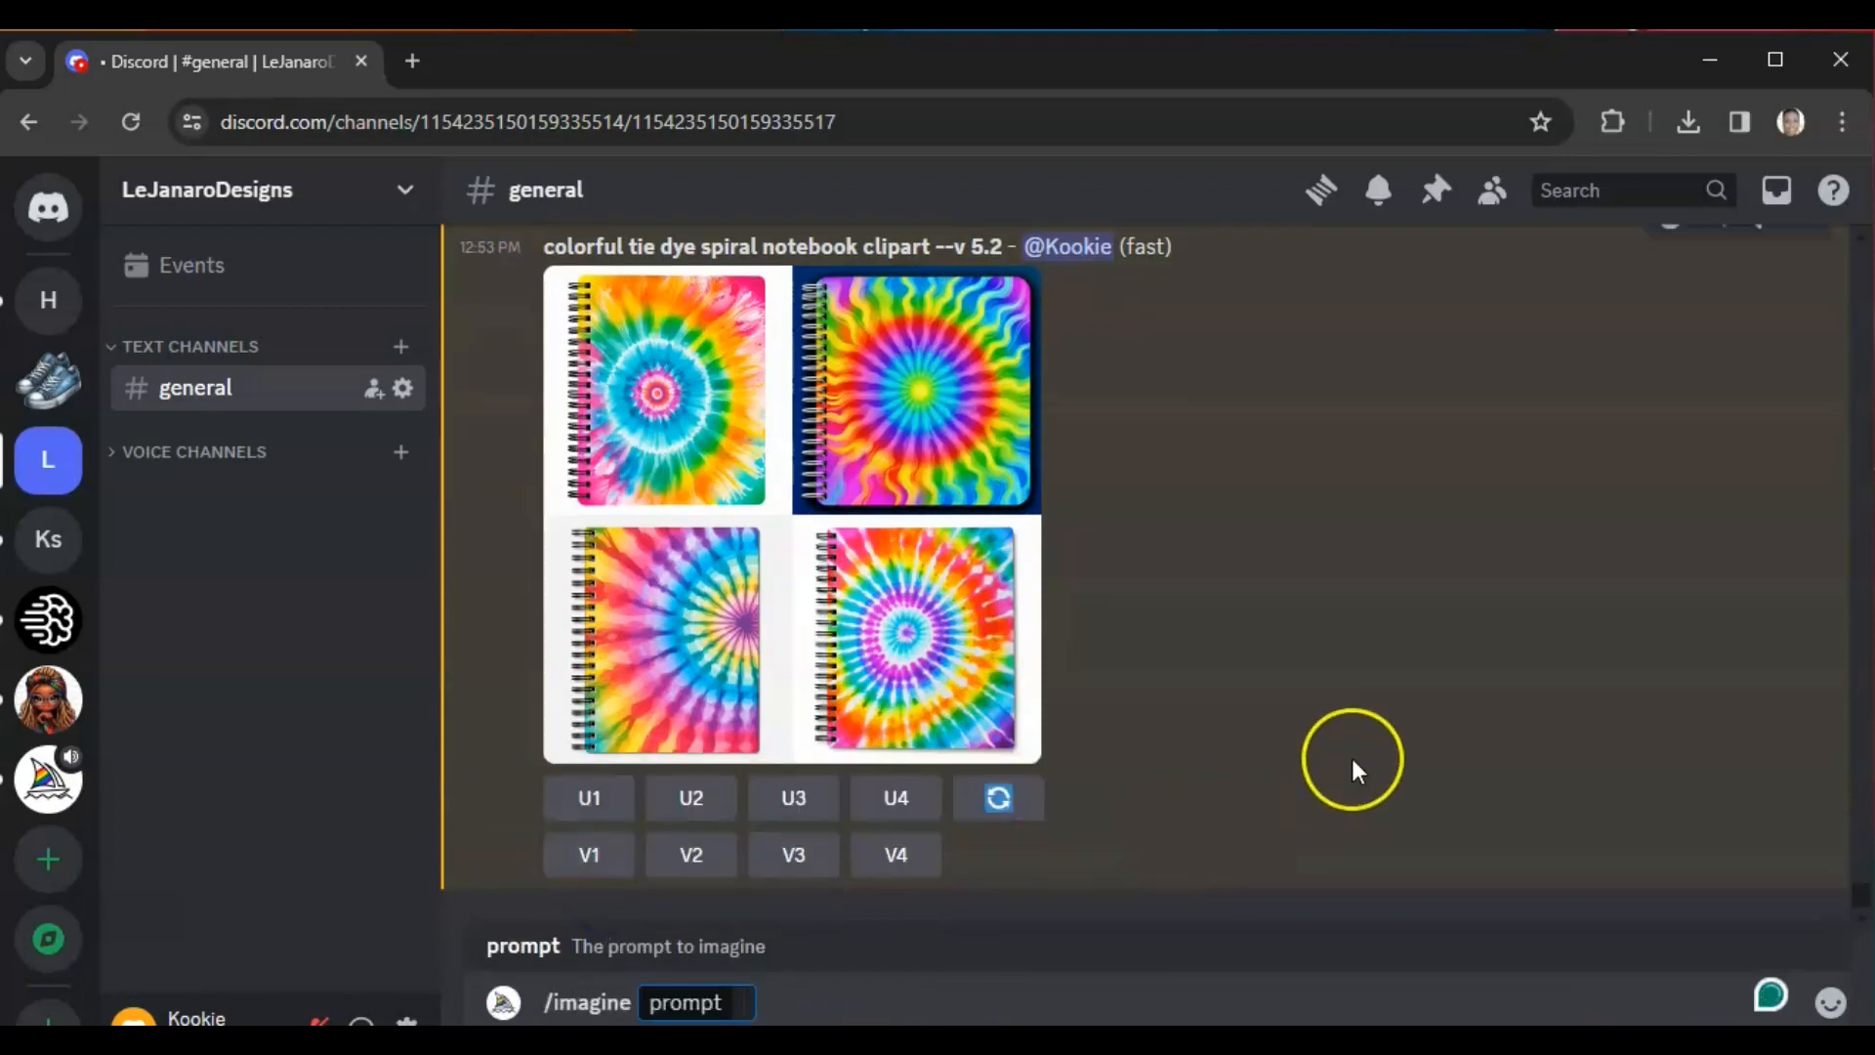
pyautogui.write('co')
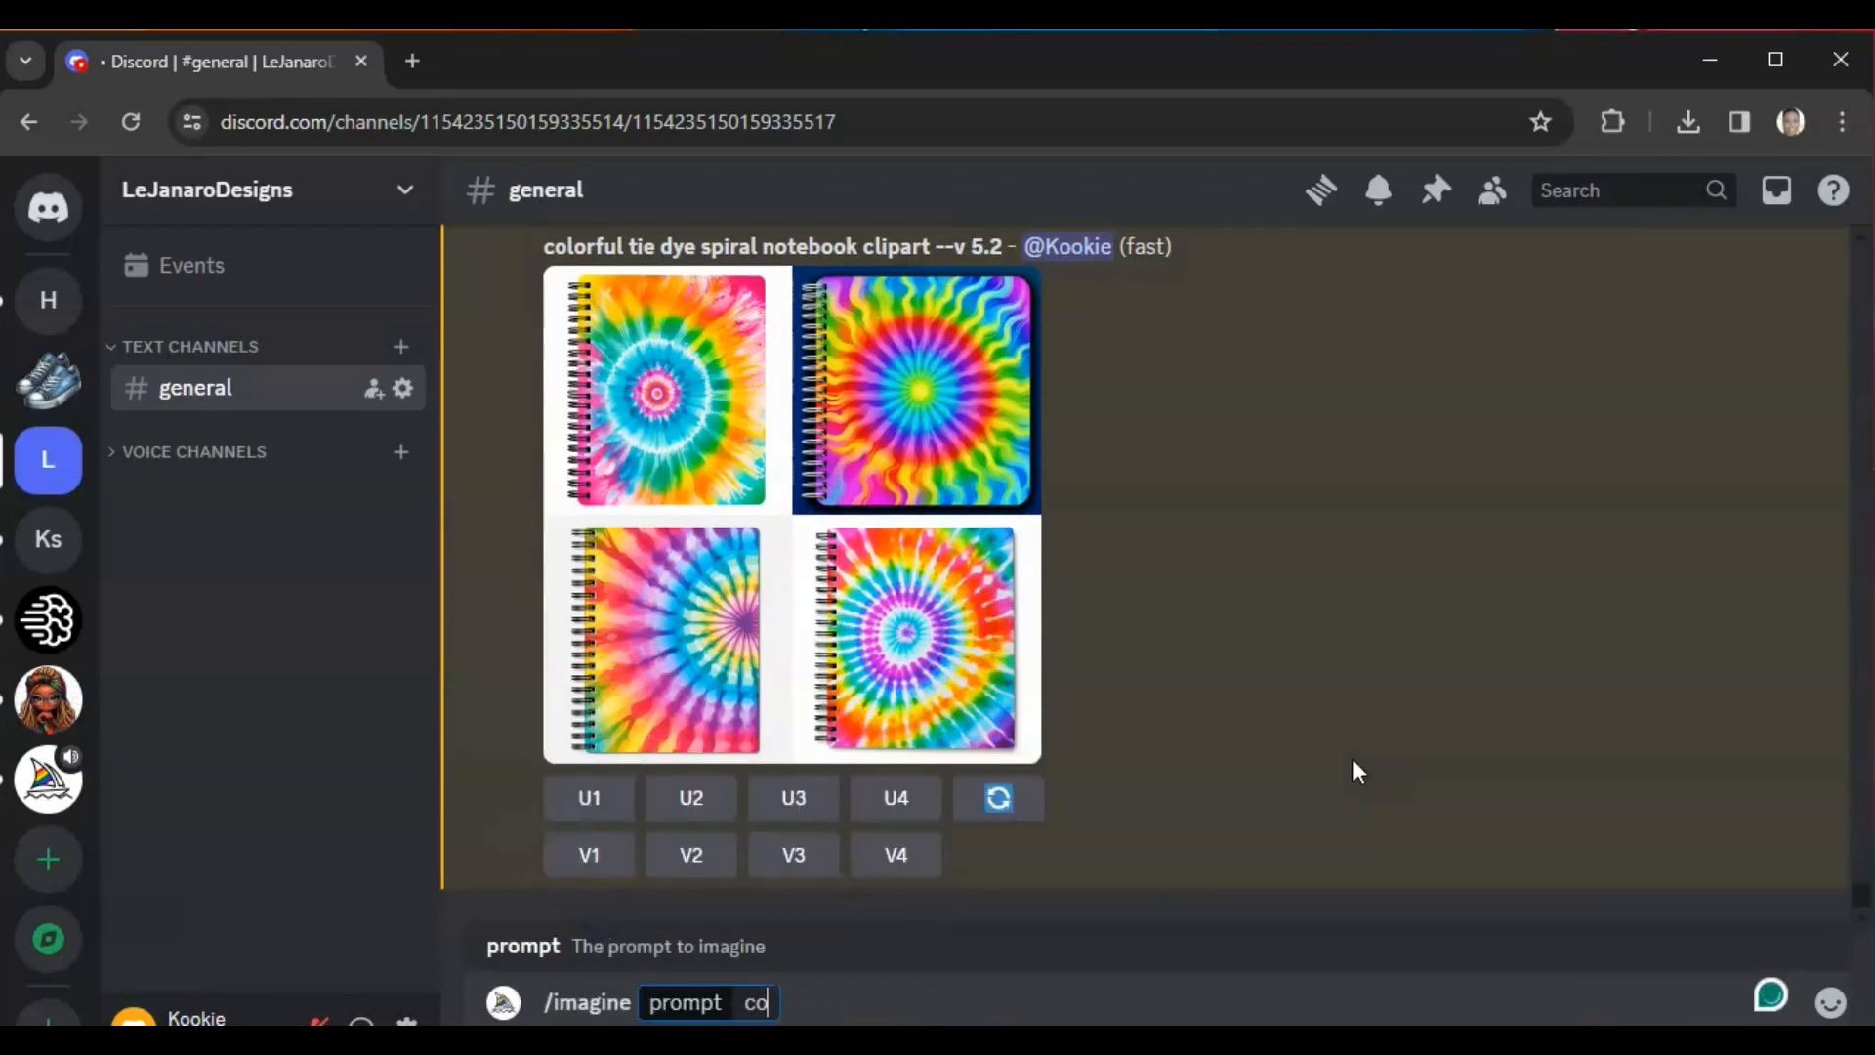
pyautogui.write('lorful')
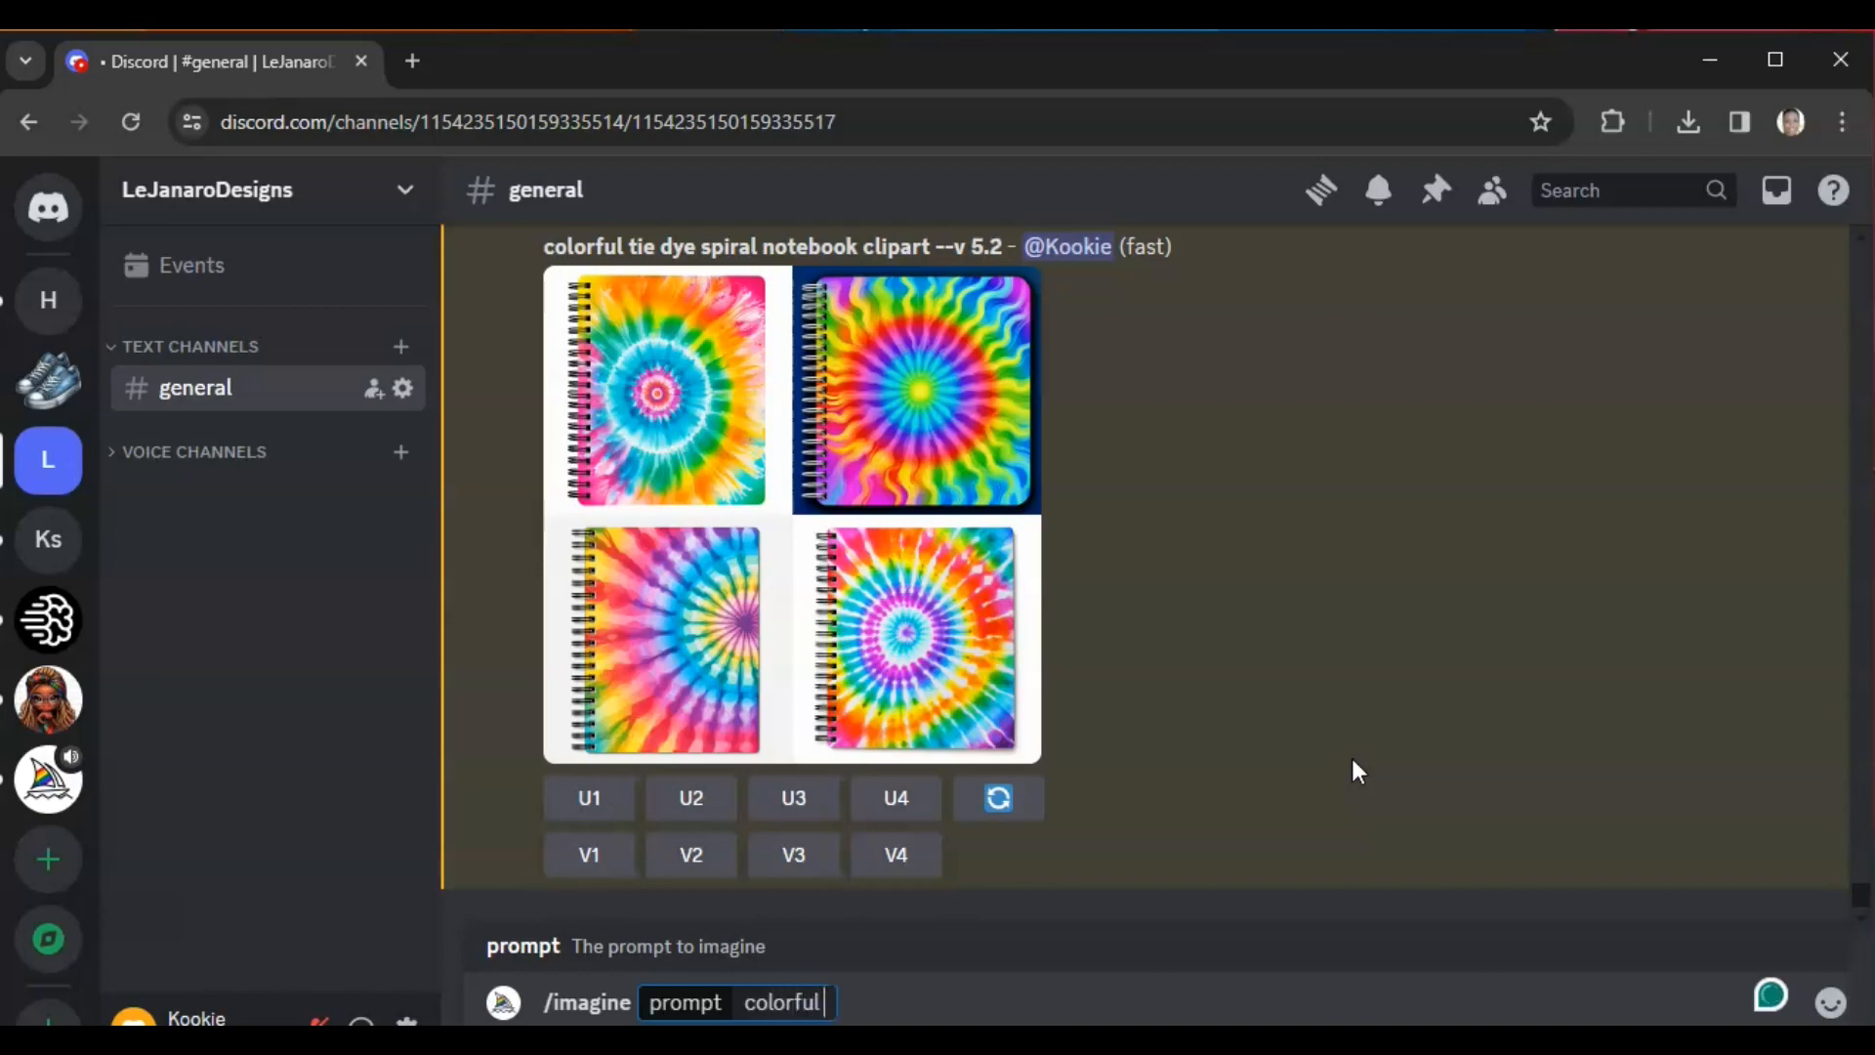
pyautogui.write(' tie dye')
pyautogui.write(' coffe')
pyautogui.write(' cu')
pyautogui.press('BackSpace')
pyautogui.press('BackSpace')
pyautogui.write('e c')
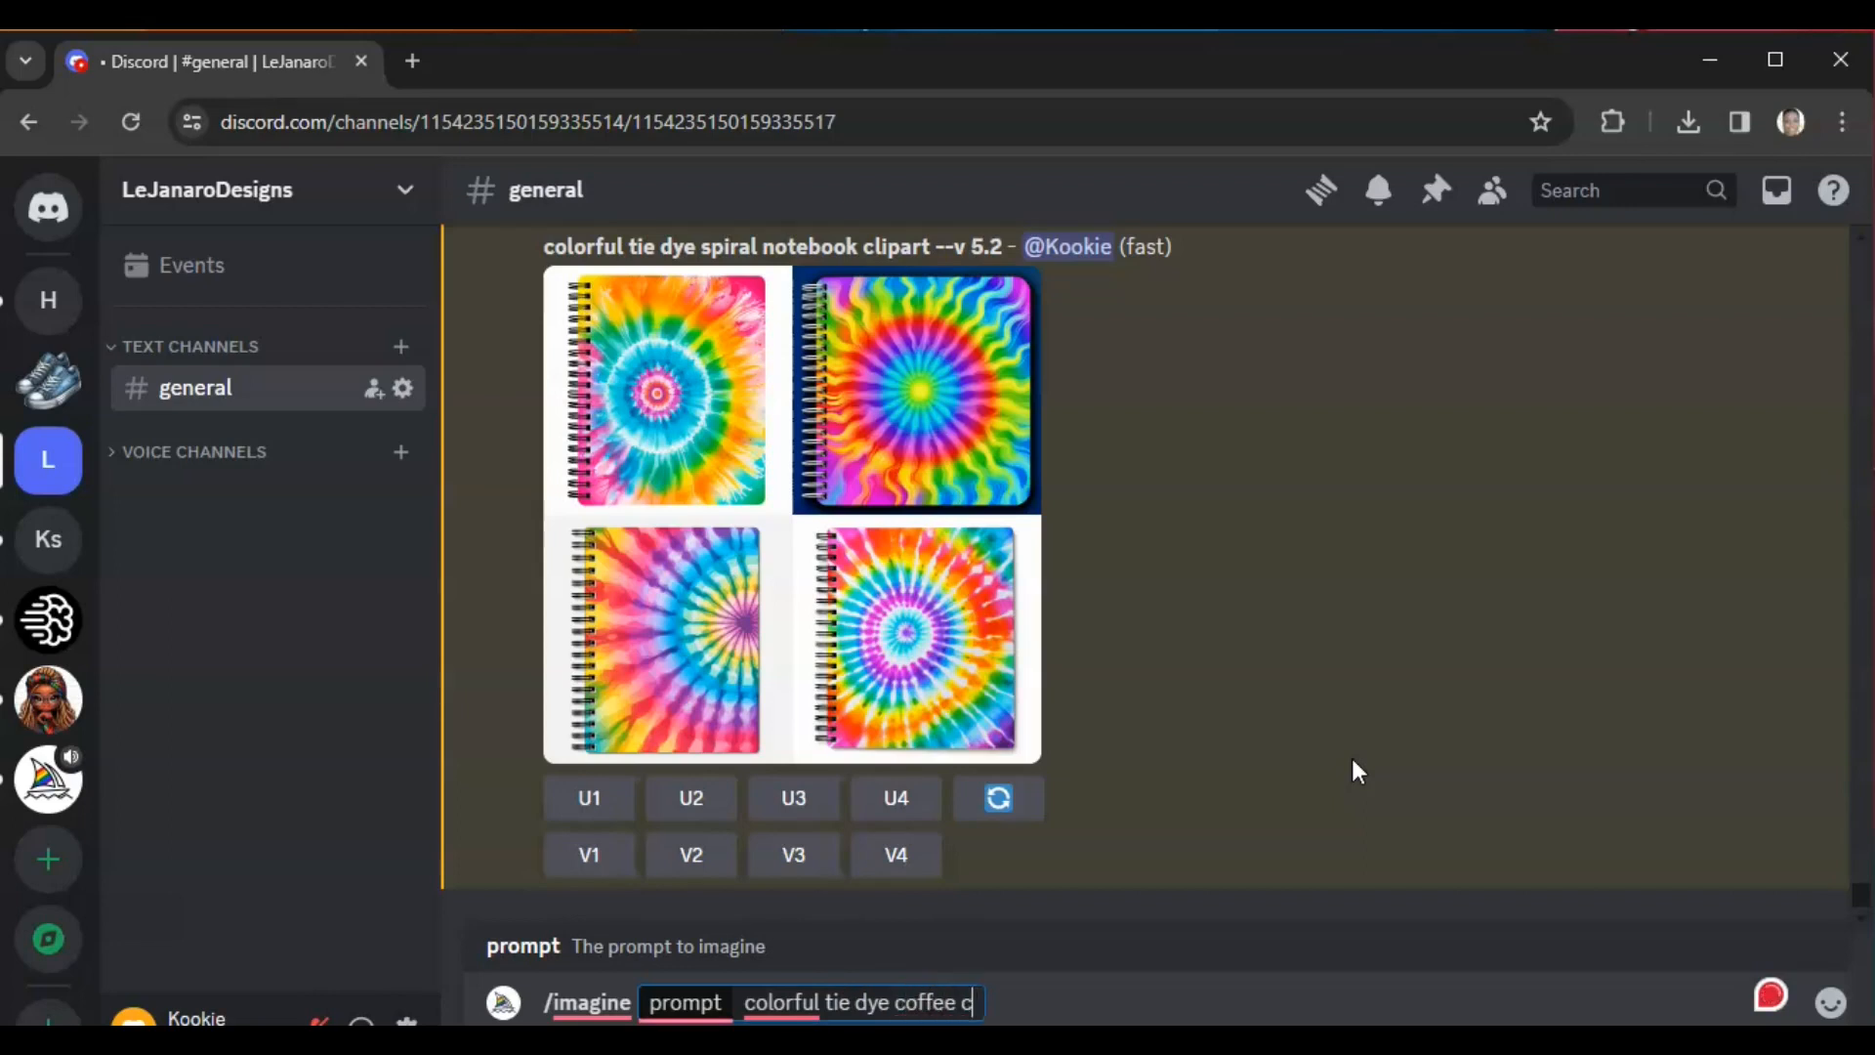
pyautogui.write('up clipart')
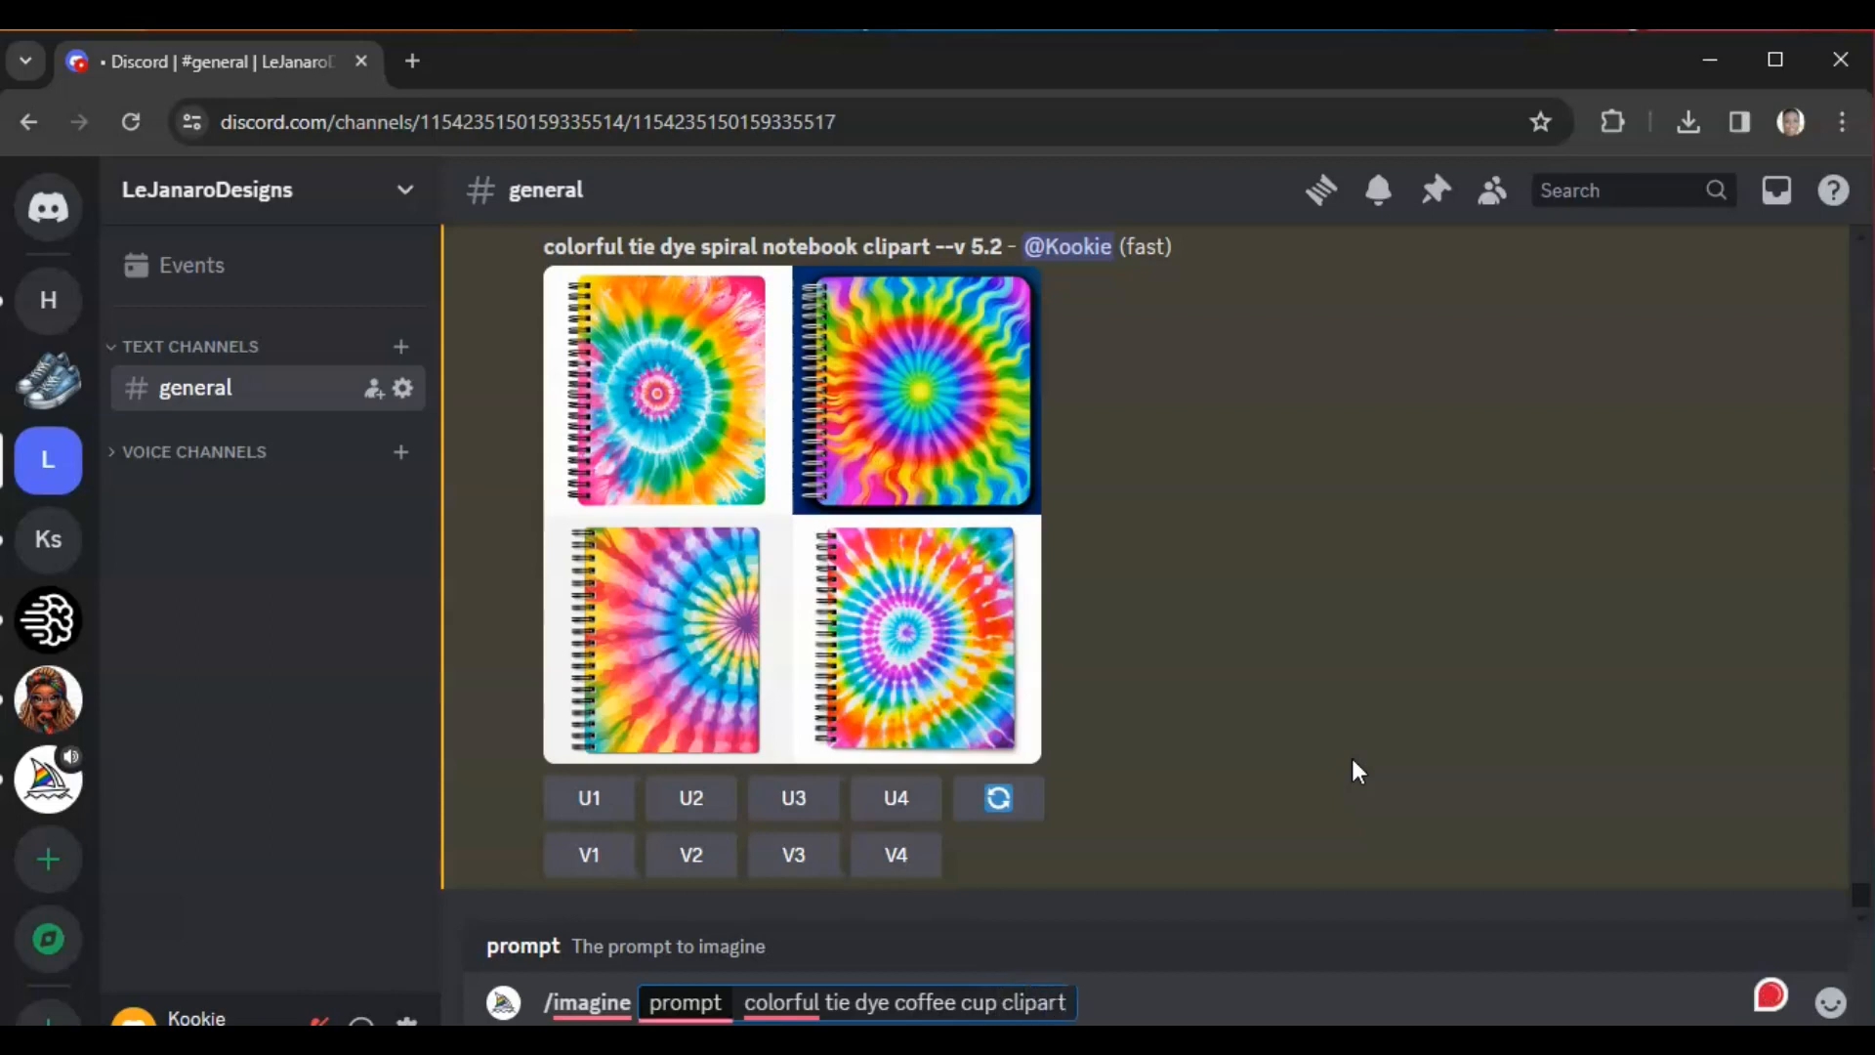
pyautogui.press('Return')
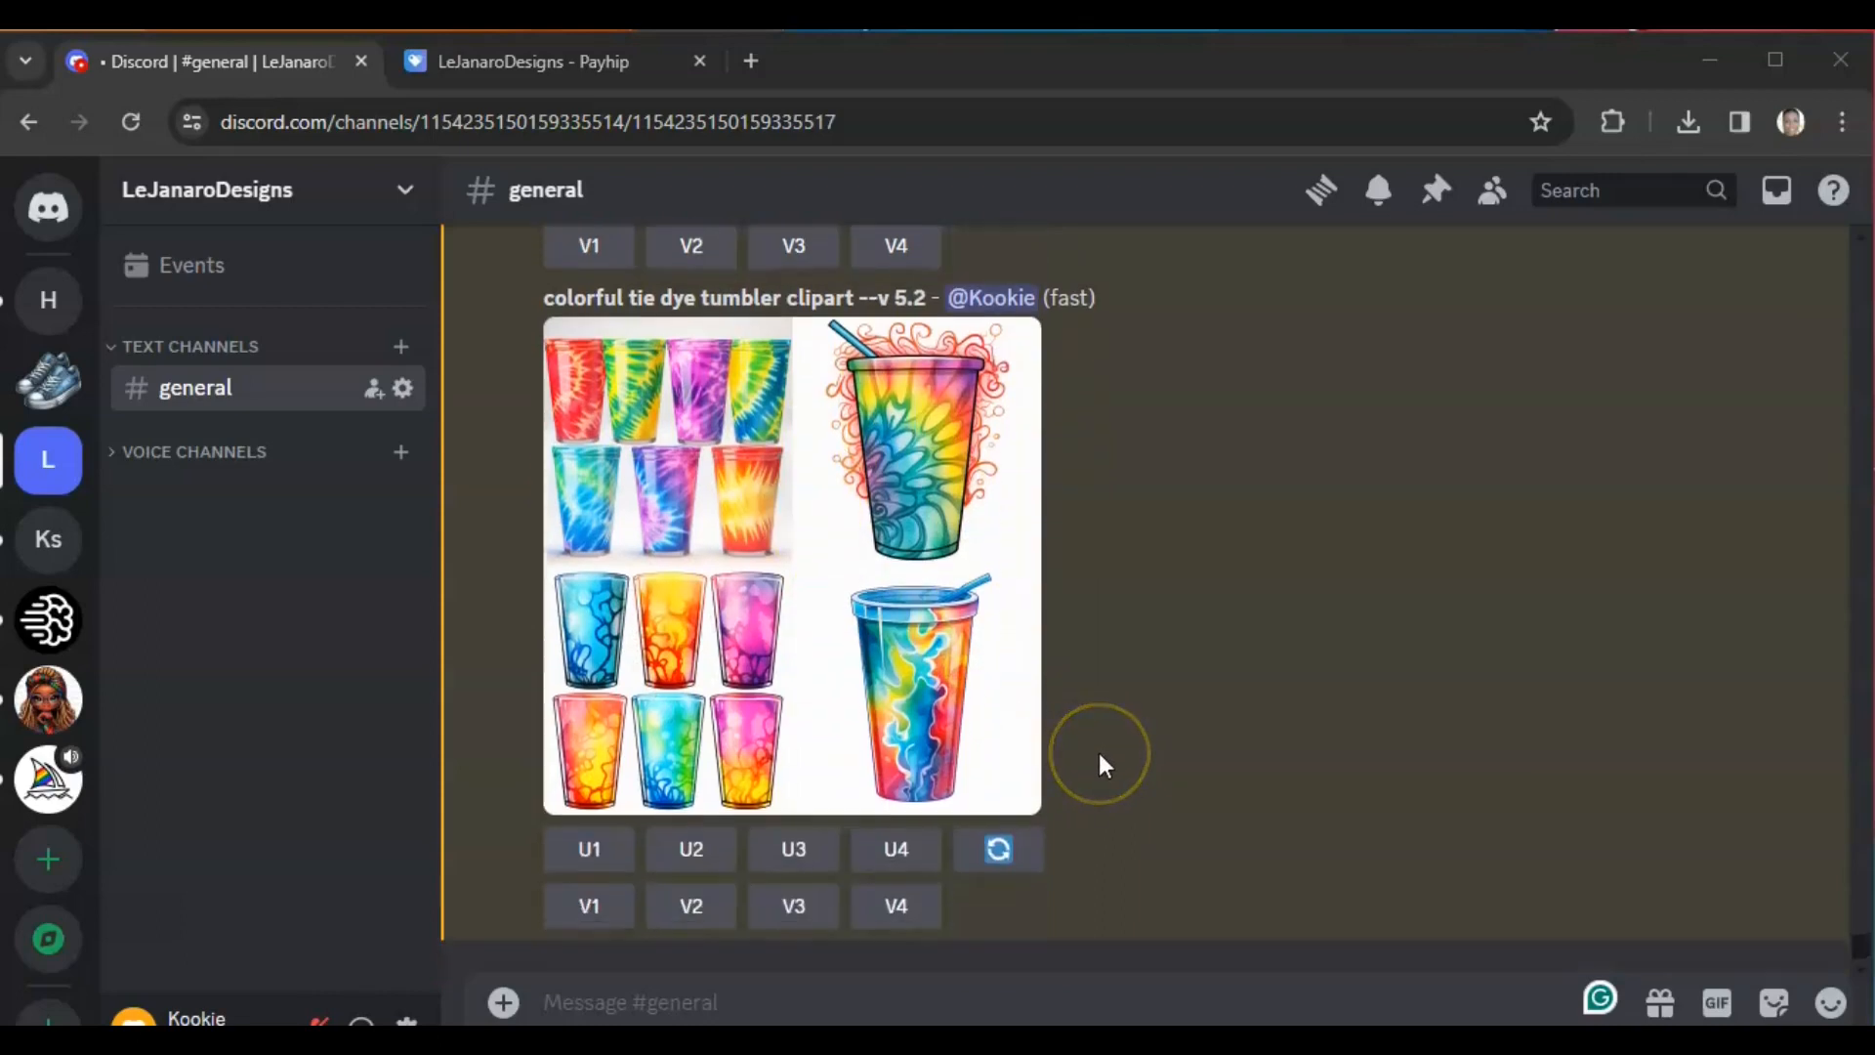
# - Look over the tie dye tumbler images, then view the denim and Ankara print clipart bundles in the LeJanaroDesigns Payhip shop
pyautogui.scroll(2, 1129, 719)
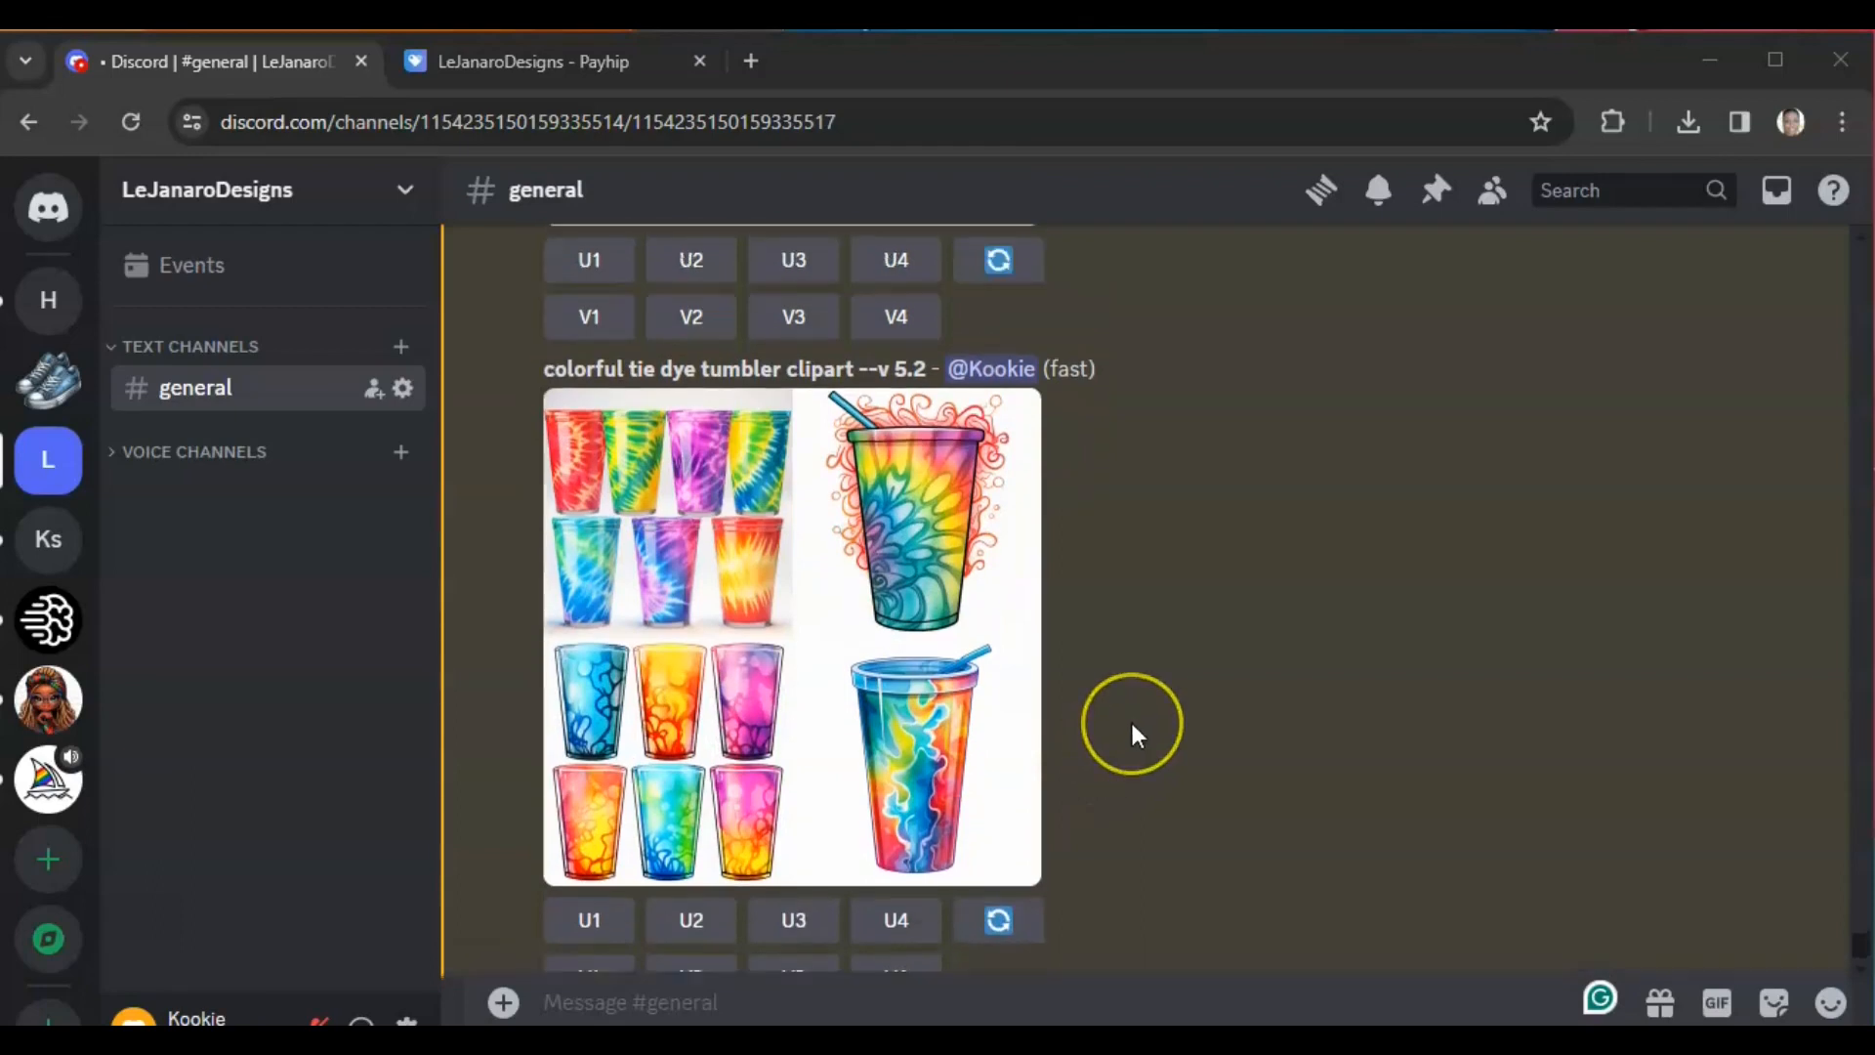
pyautogui.scroll(-2, 1129, 719)
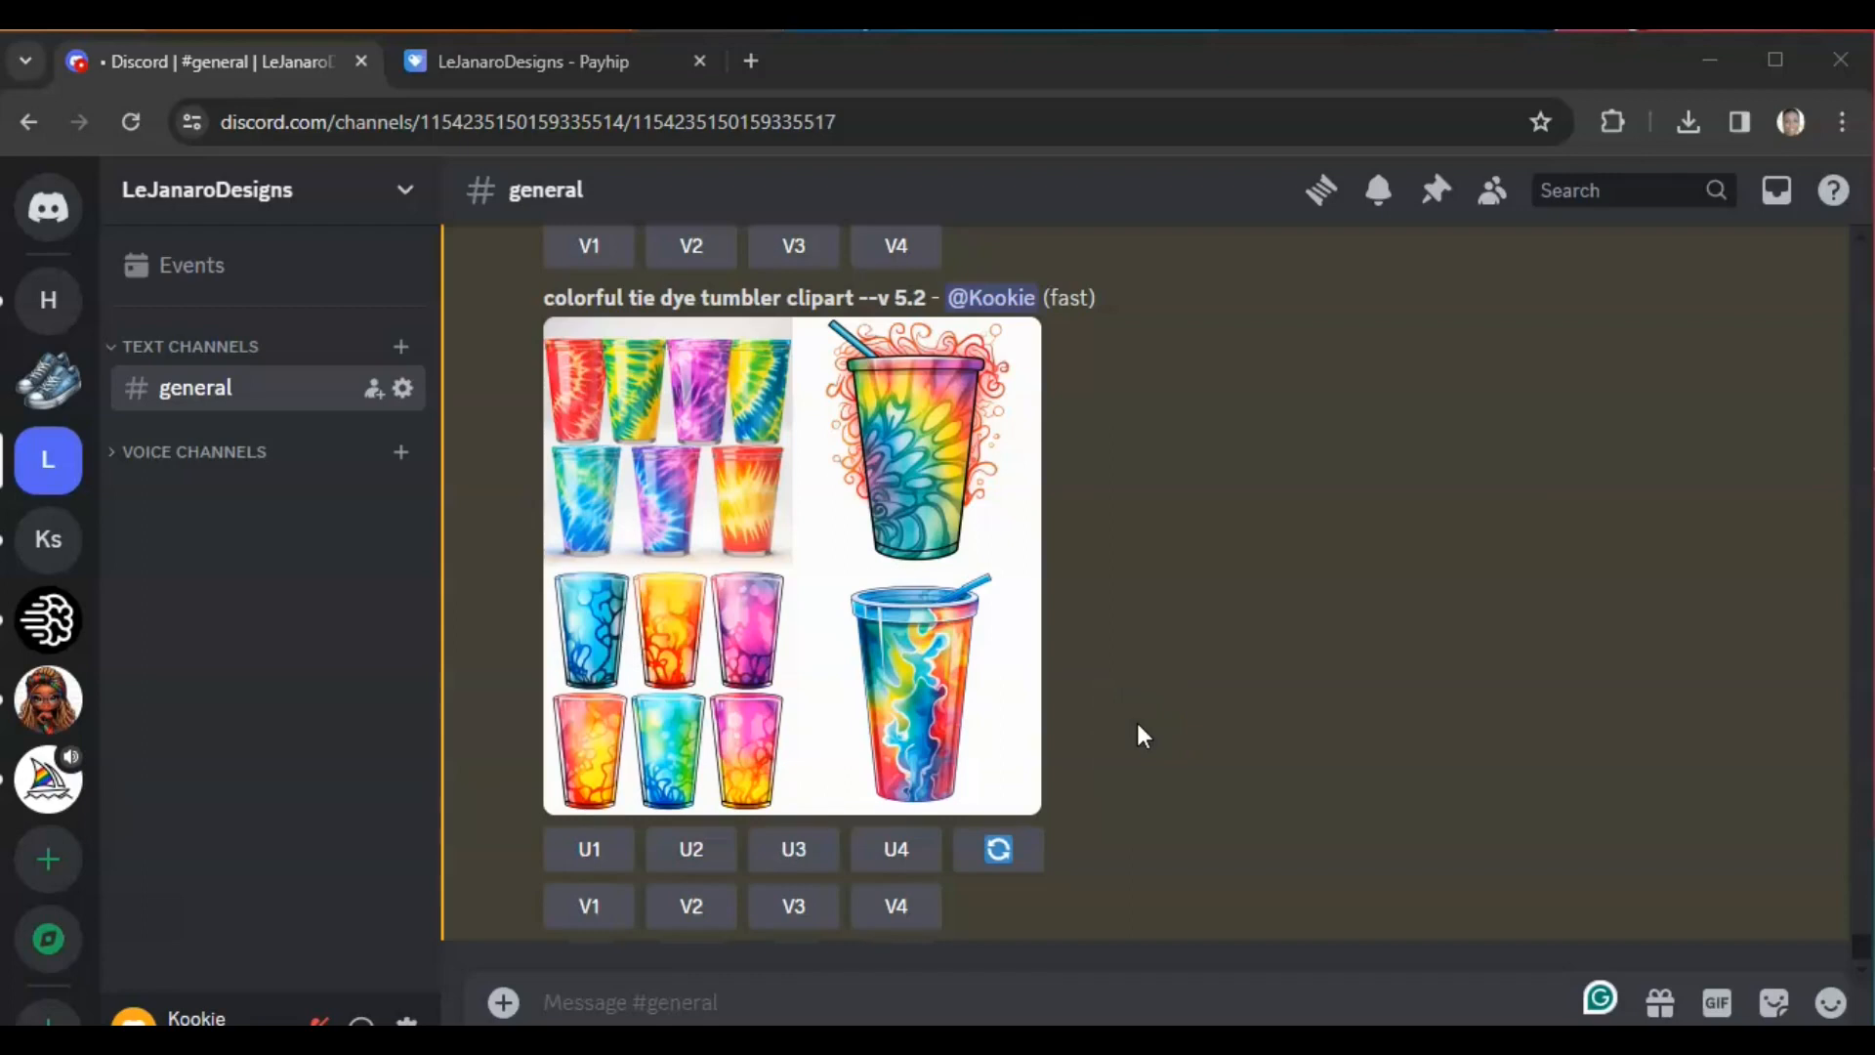
pyautogui.click(494, 61)
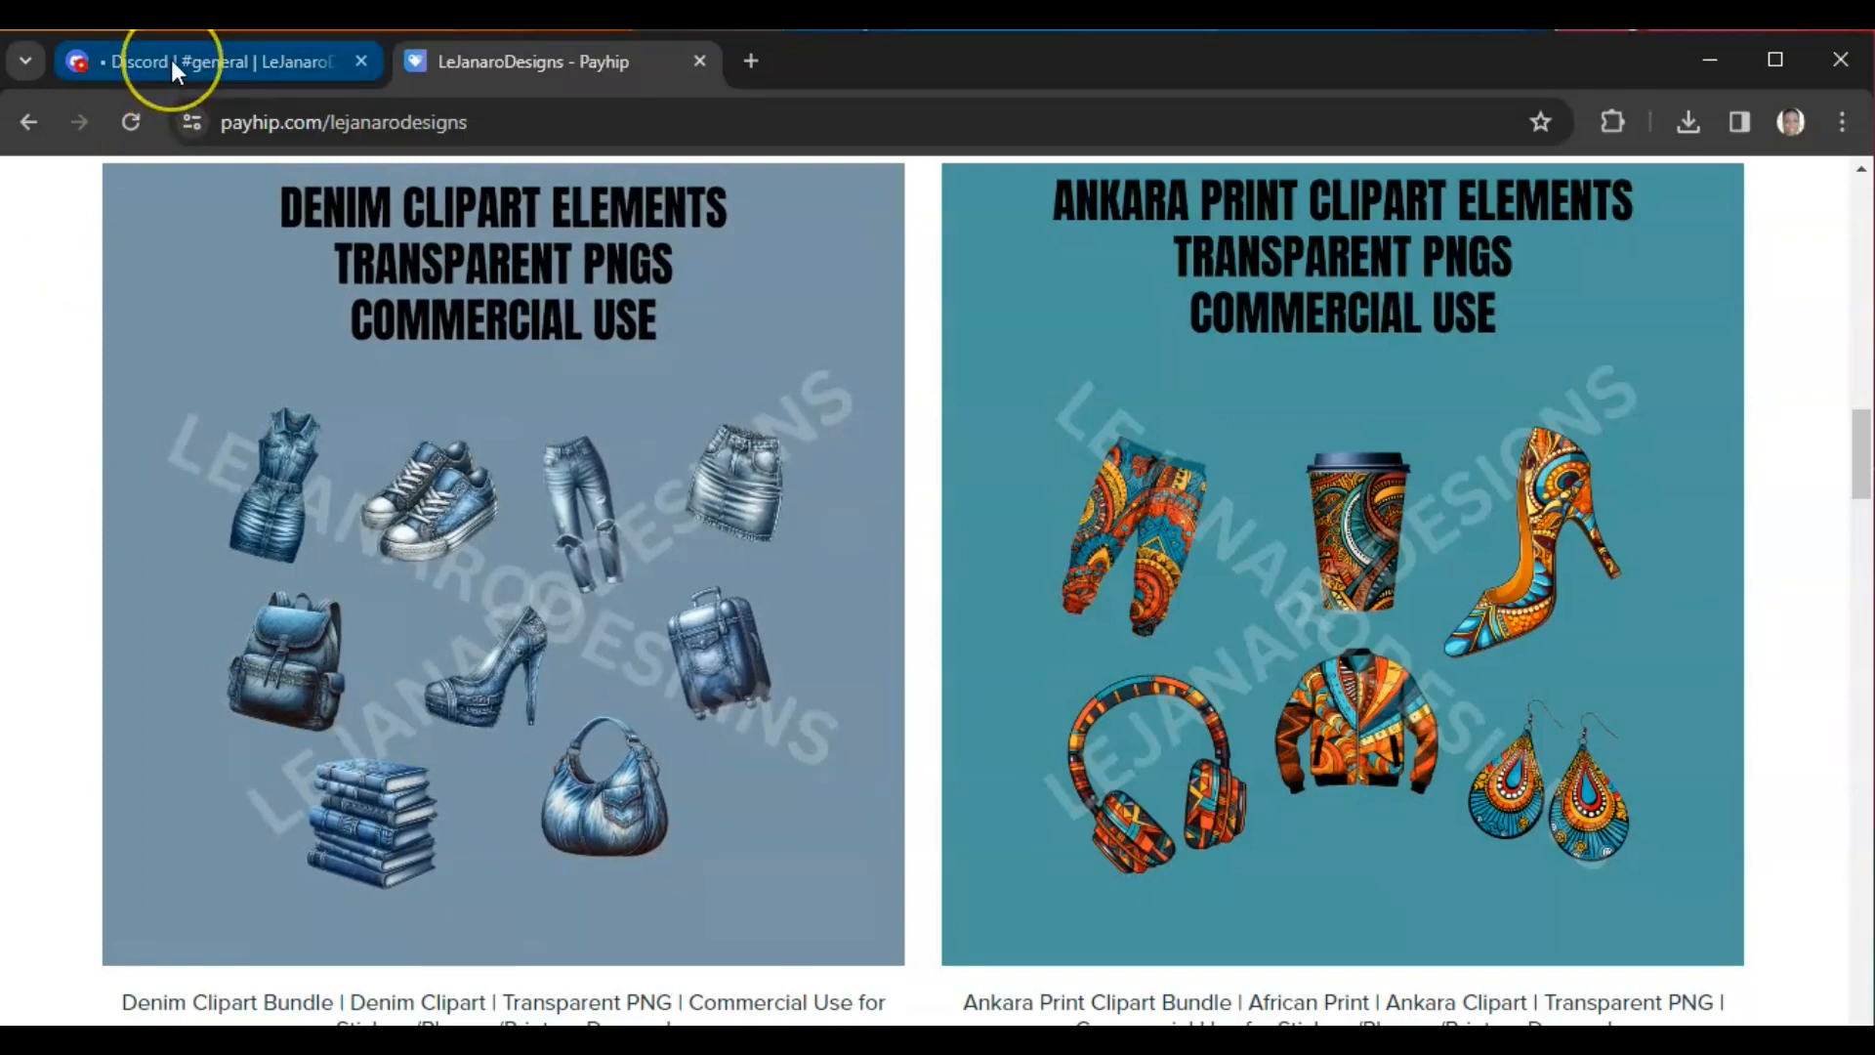
# - Return to Discord and review the generated tie dye coffee cup, spiral notebook, sneakers and dress clipart in the general channel
pyautogui.moveTo(172, 61)
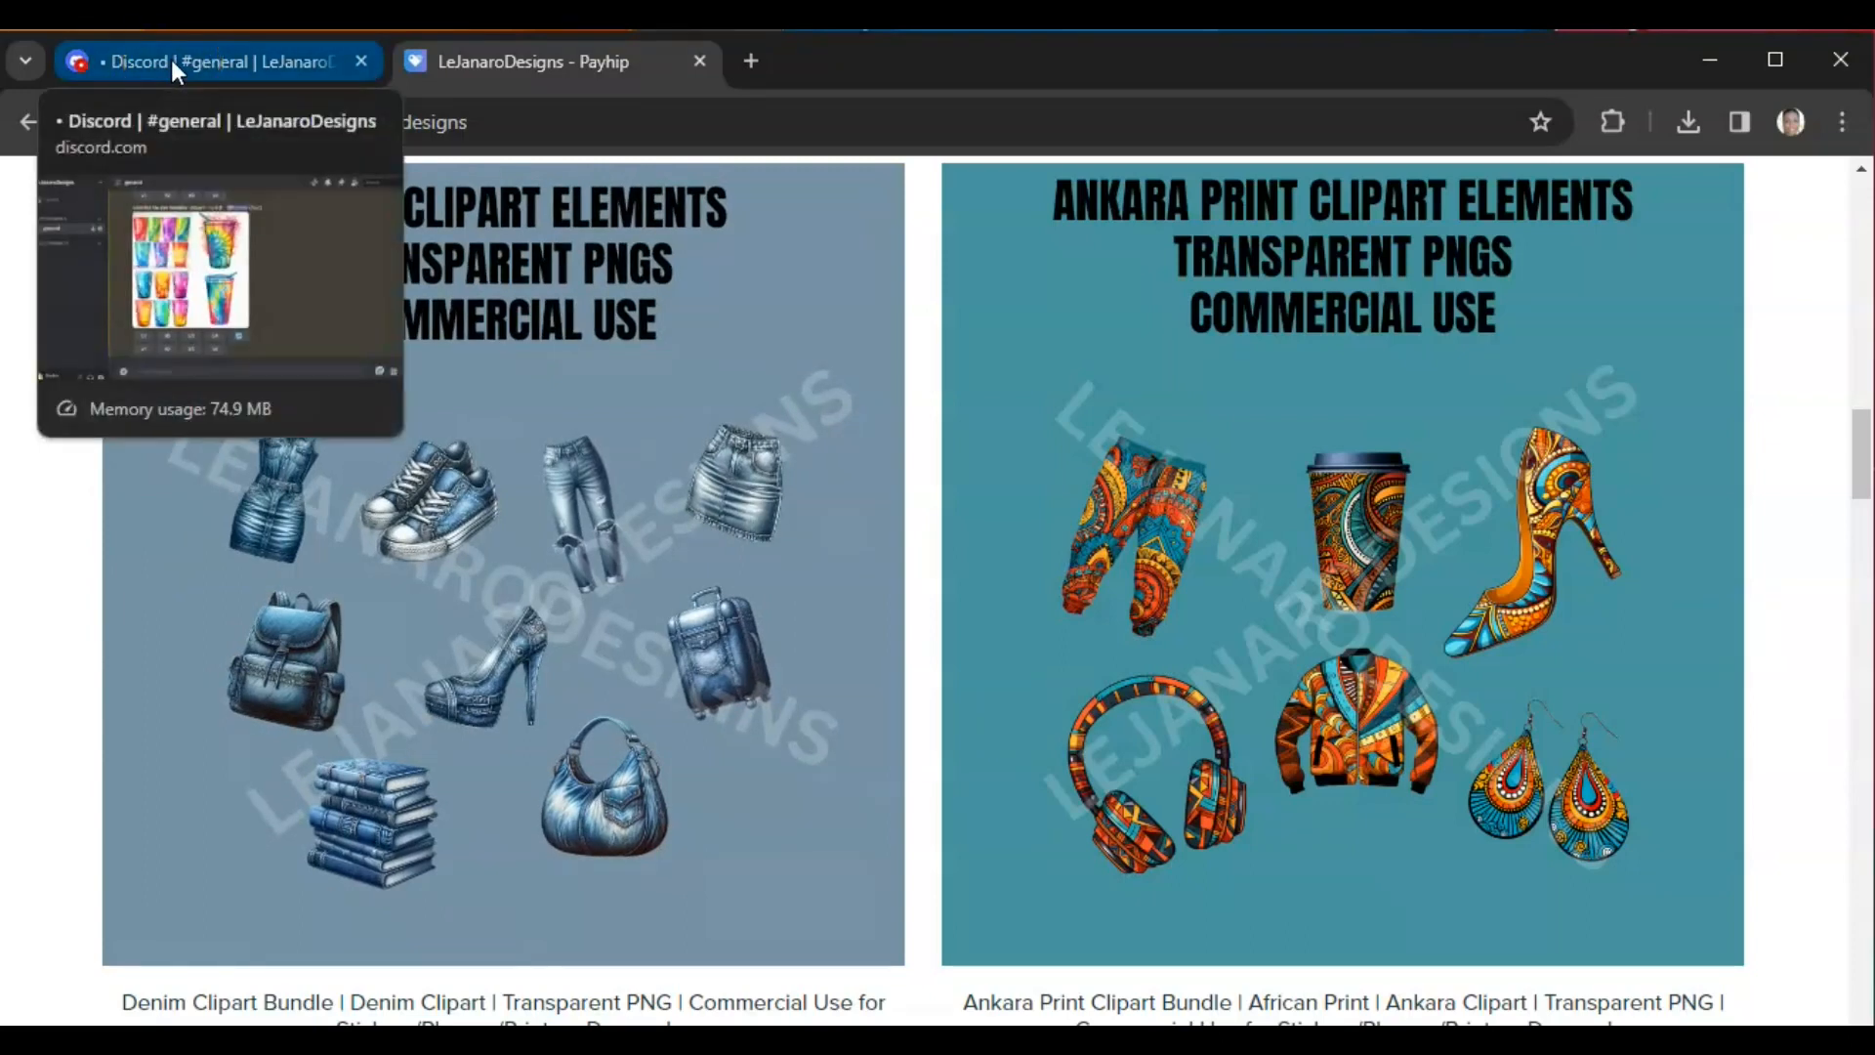
pyautogui.click(172, 60)
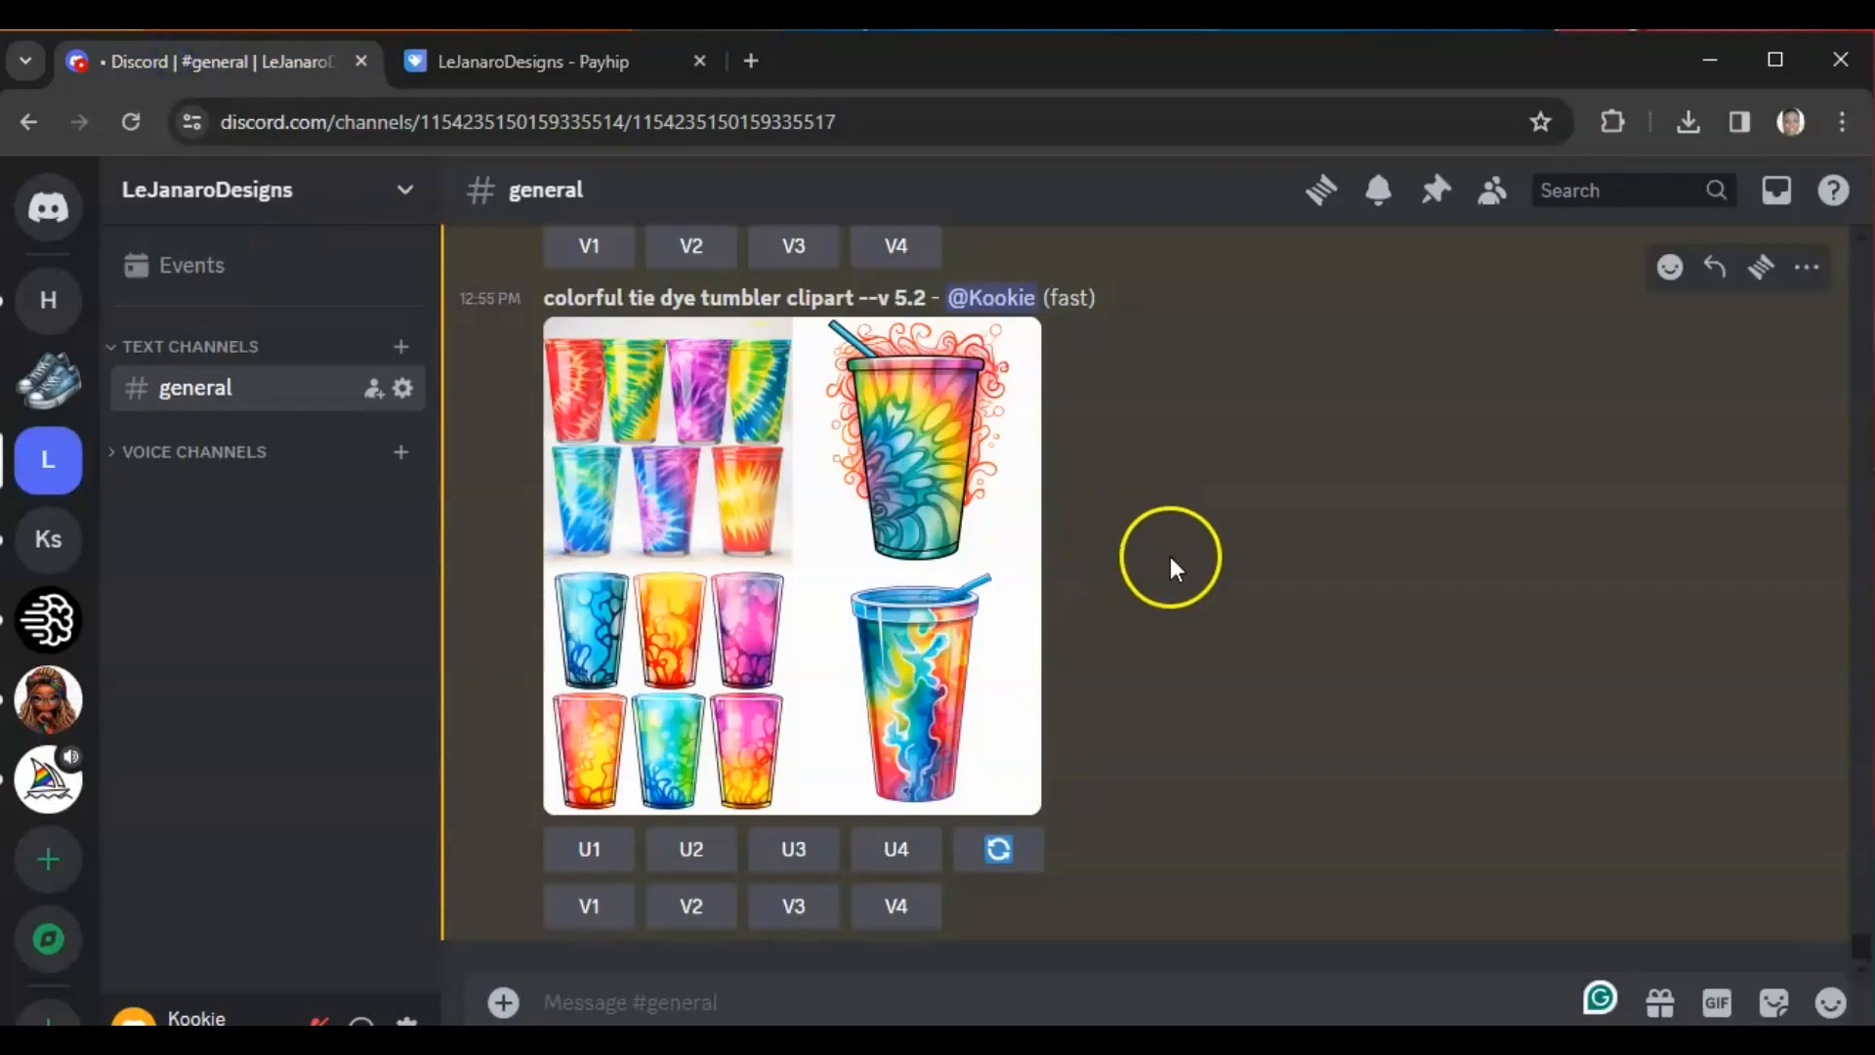
pyautogui.scroll(5, 1181, 572)
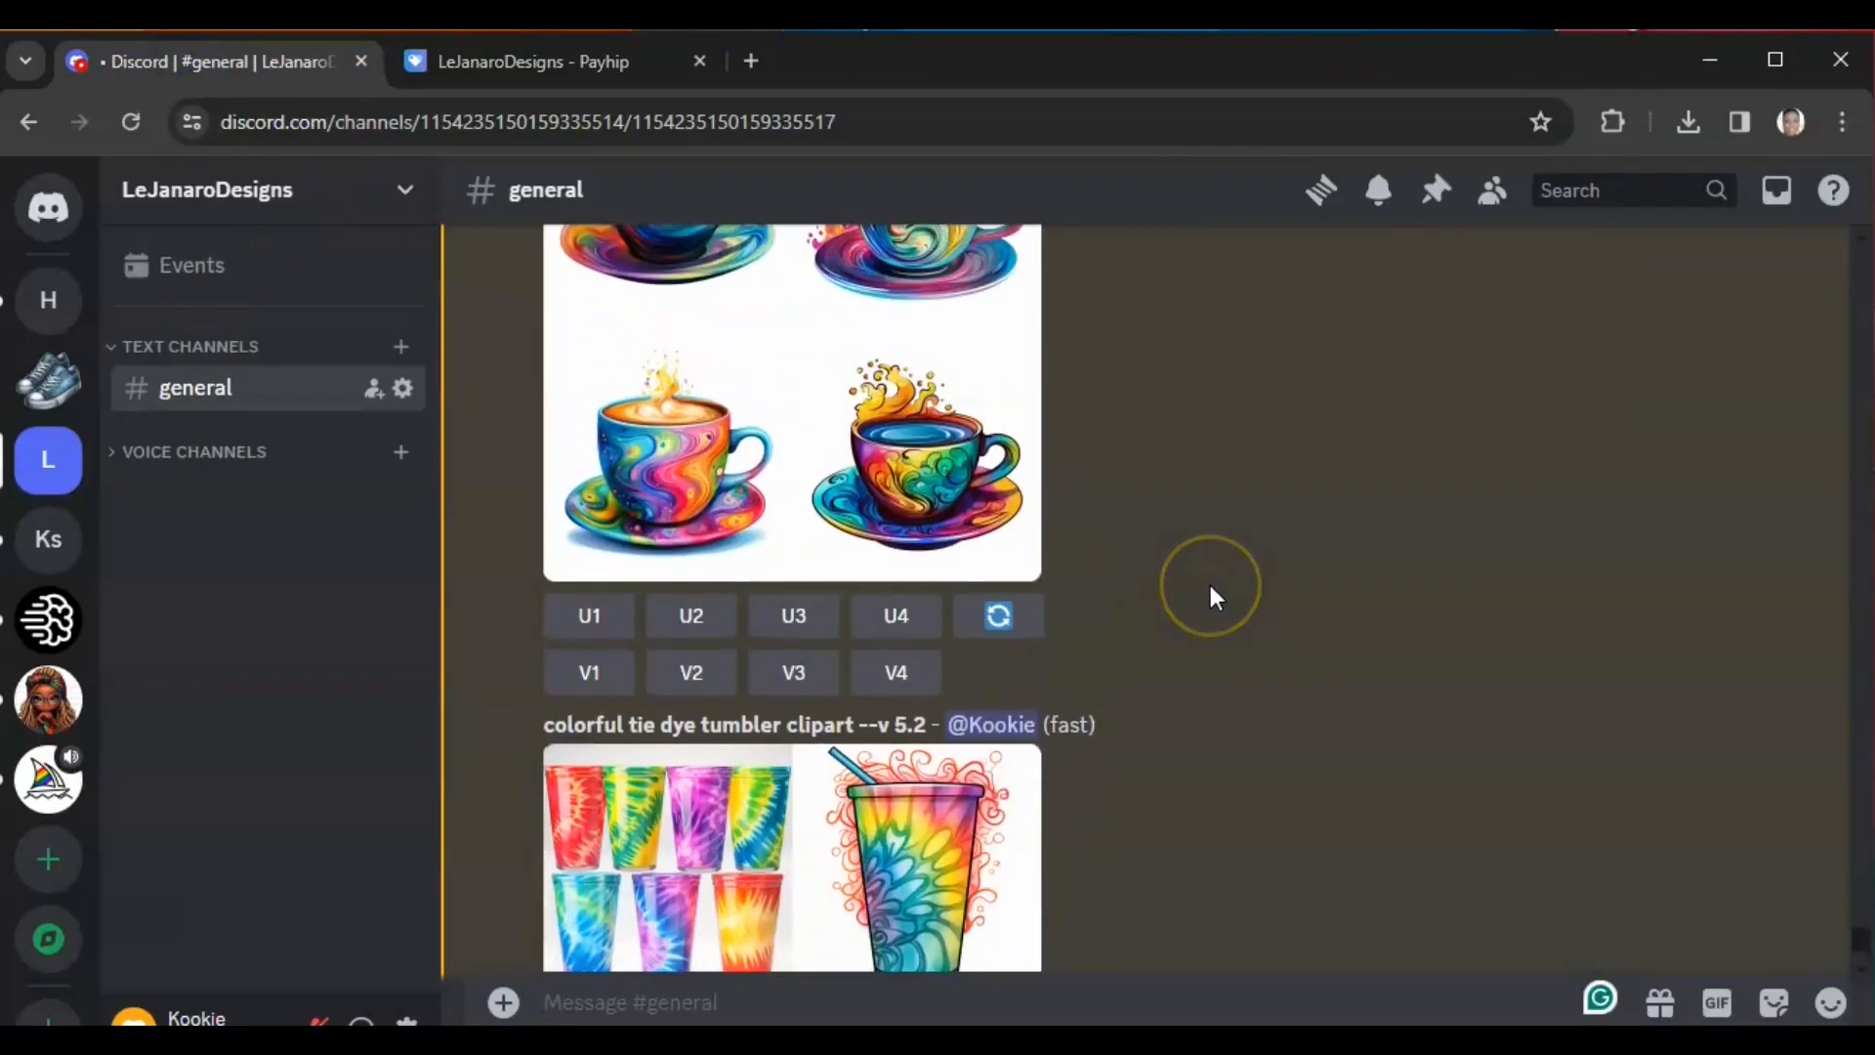
pyautogui.scroll(6, 1217, 583)
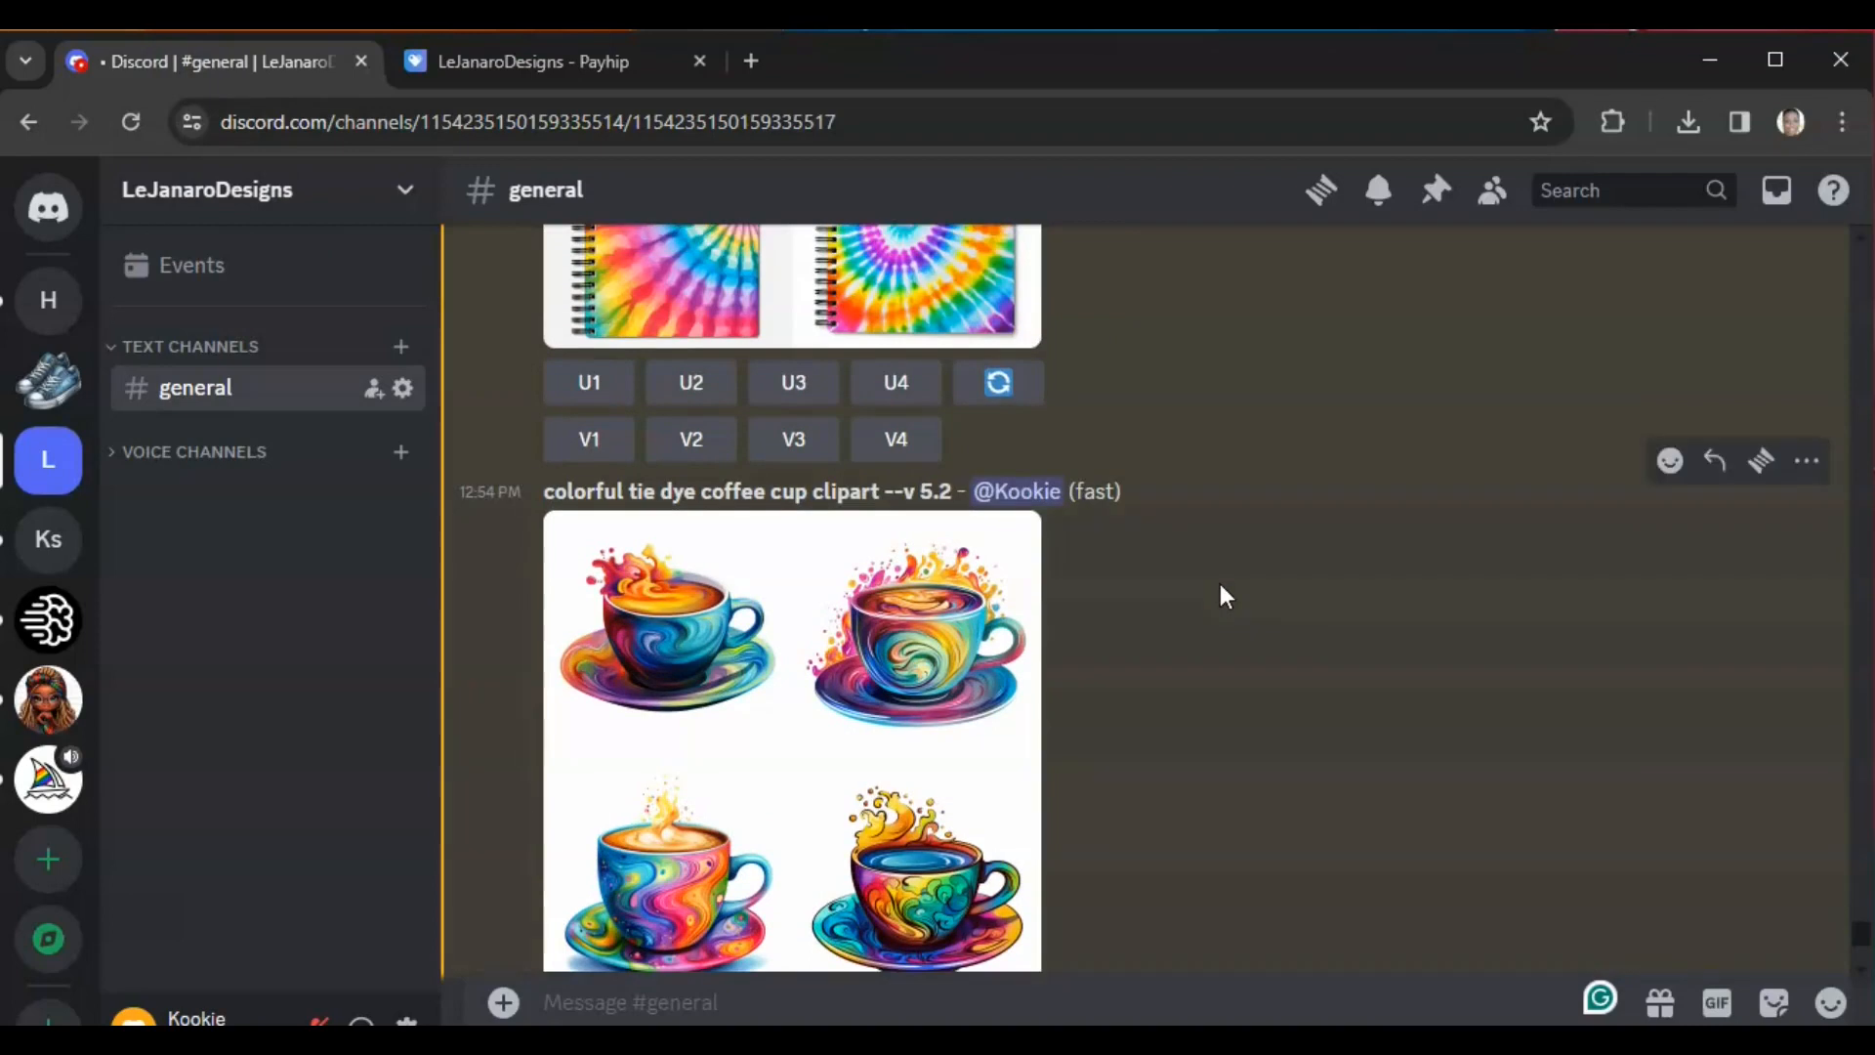
pyautogui.scroll(3, 1221, 584)
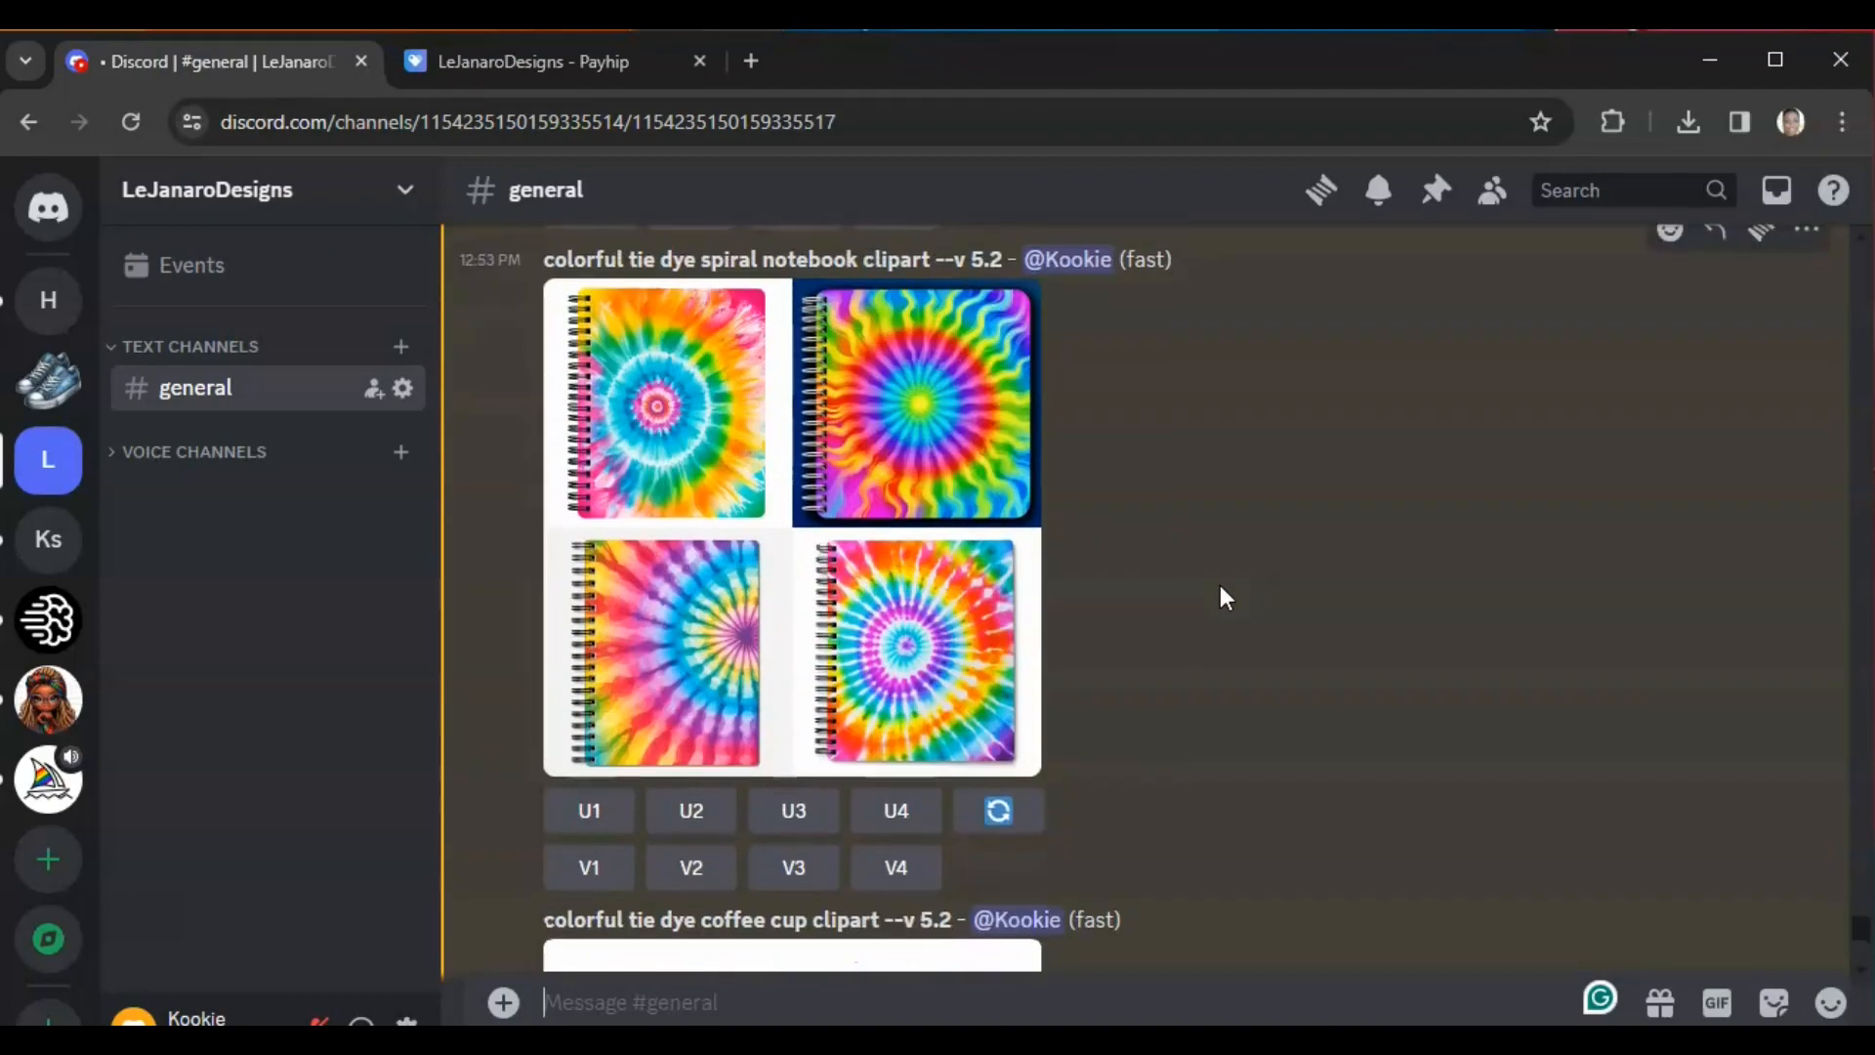
pyautogui.scroll(4, 1221, 584)
pyautogui.scroll(2, 1221, 584)
pyautogui.scroll(-8, 1221, 584)
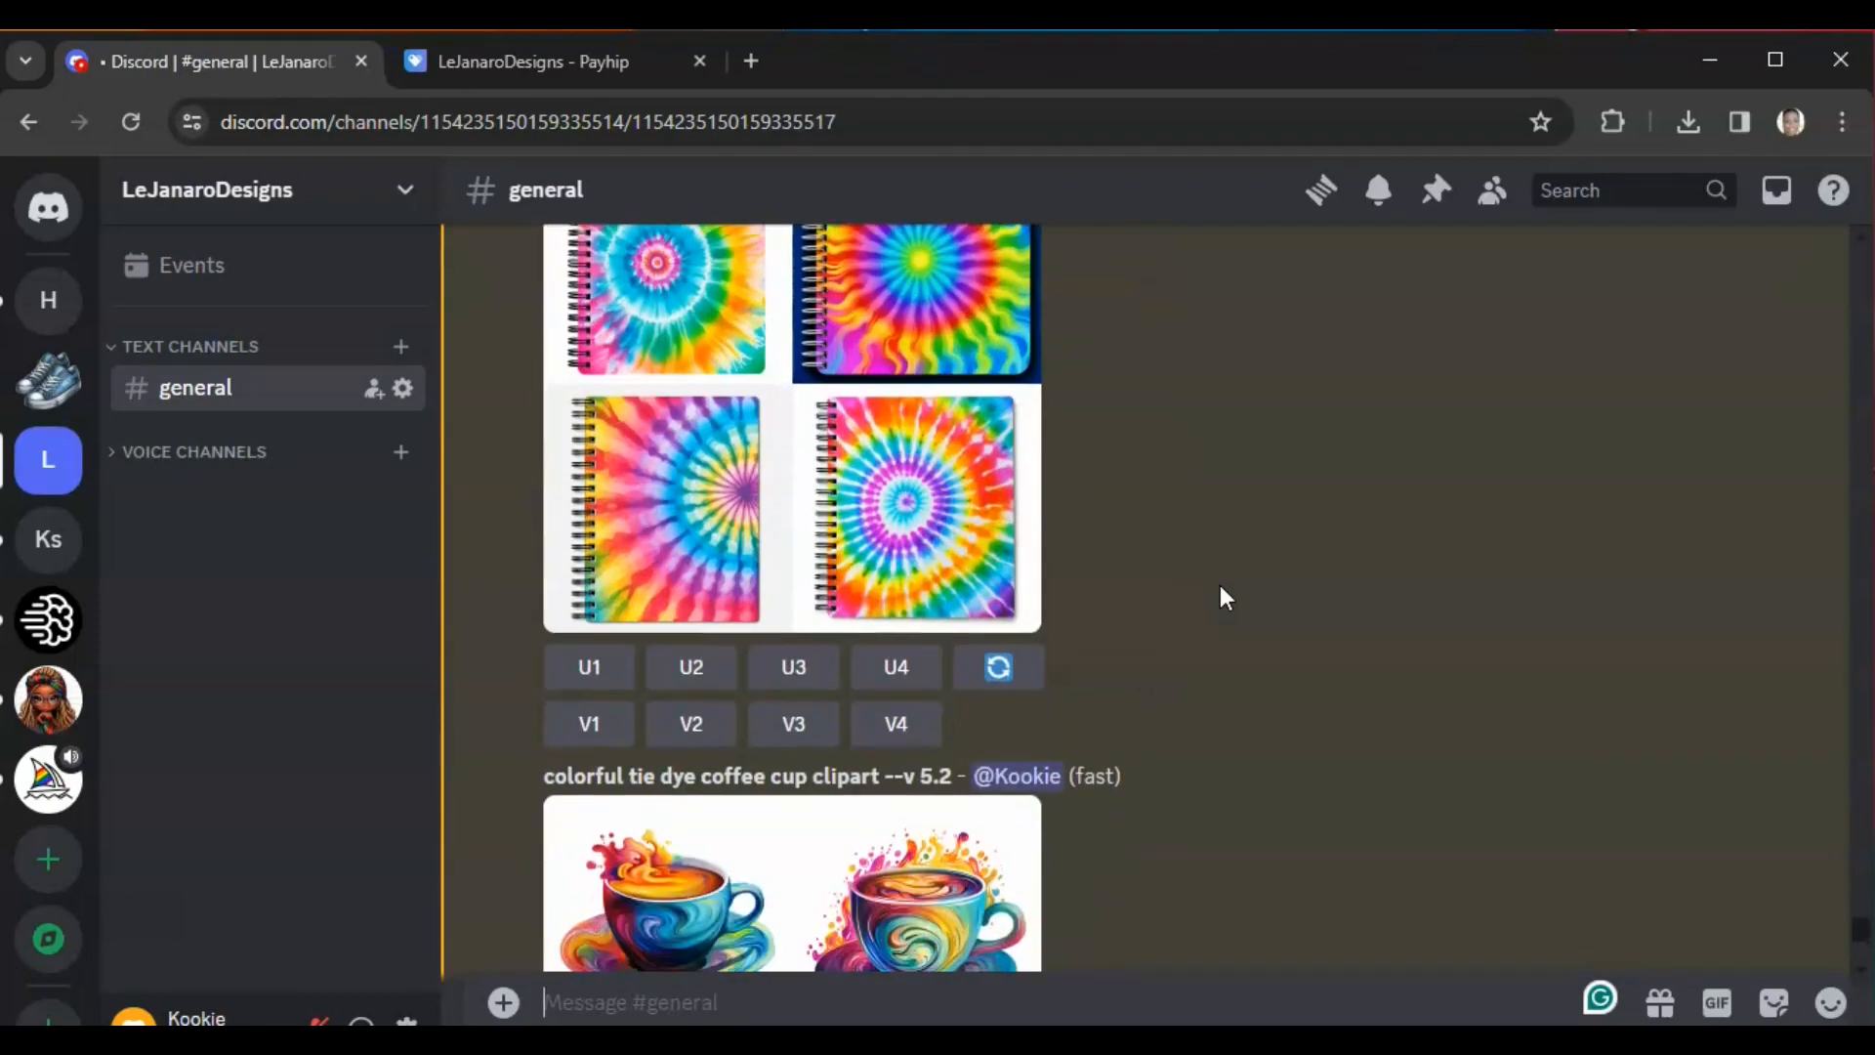
pyautogui.scroll(20, 1221, 596)
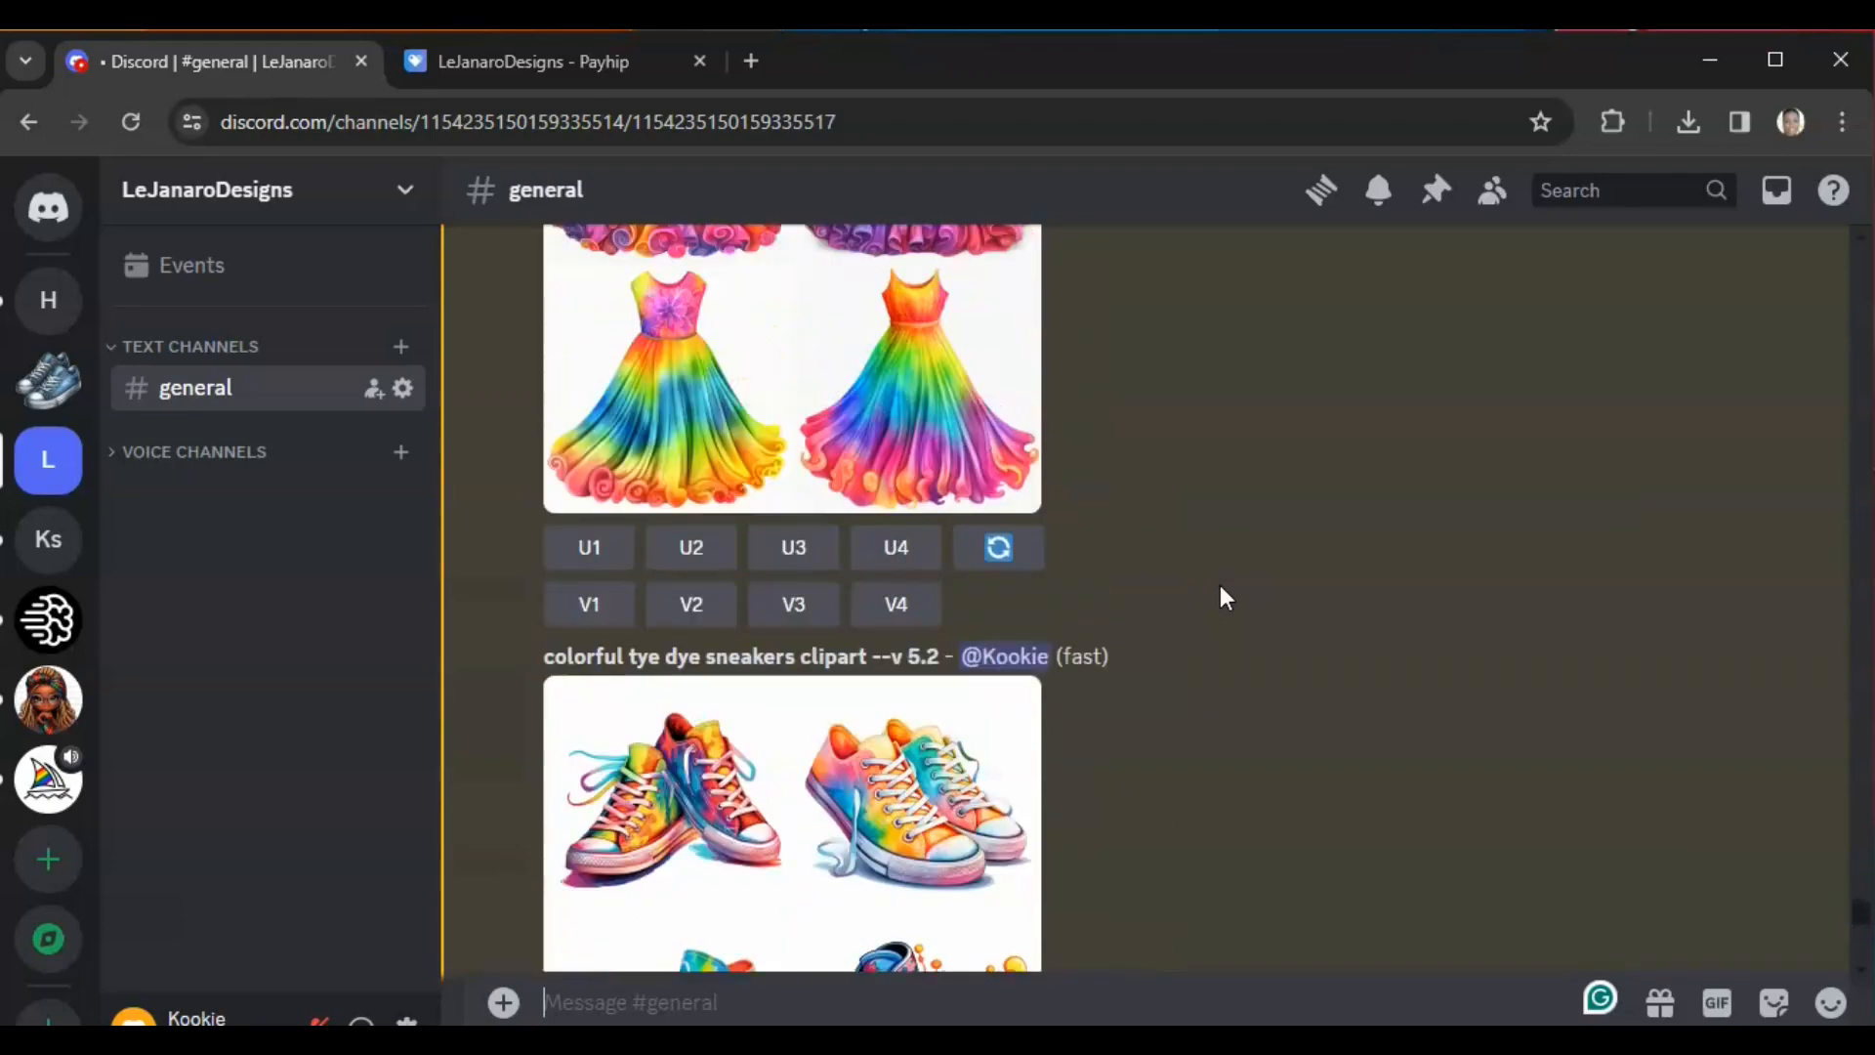